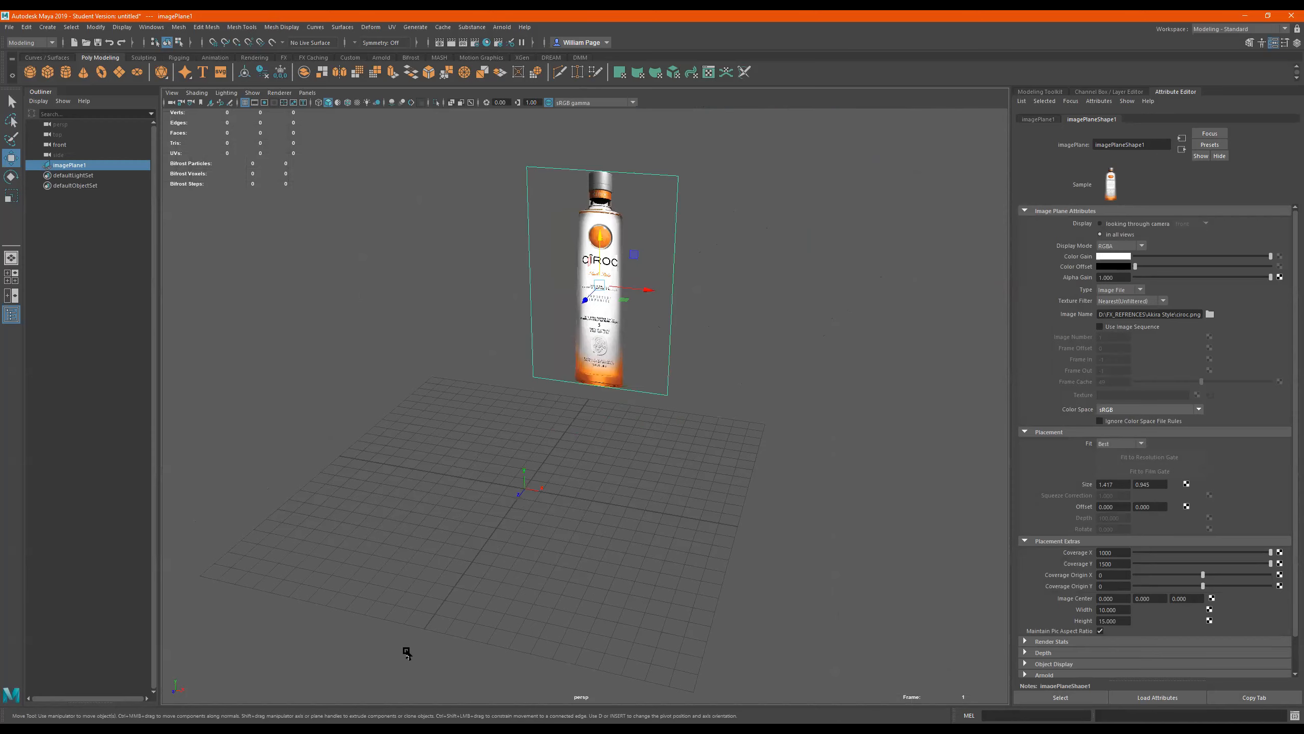
# Create a polygon cylinder in the front view and raise it over the lower part of the bottle reference
pyautogui.press('space')
pyautogui.press('space')
pyautogui.keyDown('alt'); pyautogui.moveTo(669, 414); pyautogui.dragTo(686, 441); pyautogui.keyUp('alt')
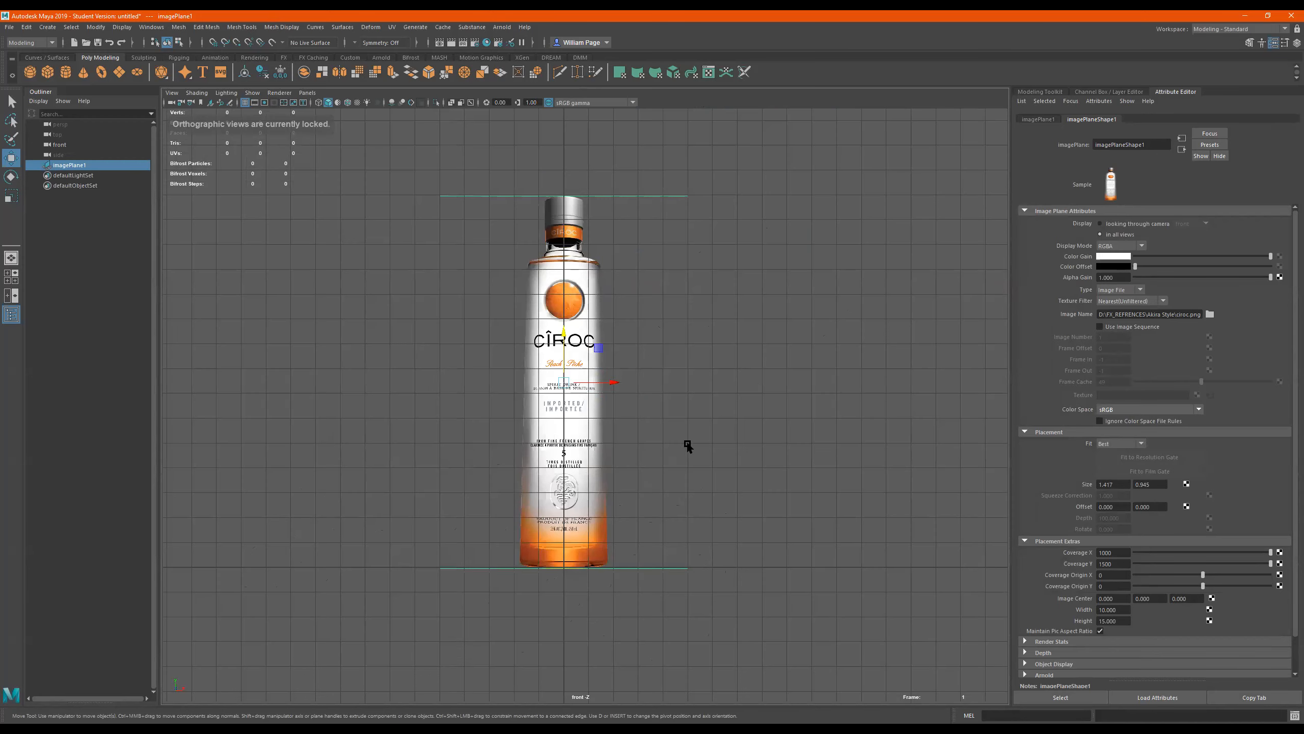
pyautogui.keyDown('alt'); pyautogui.moveTo(652, 388); pyautogui.dragTo(672, 358, button='middle'); pyautogui.keyUp('alt')
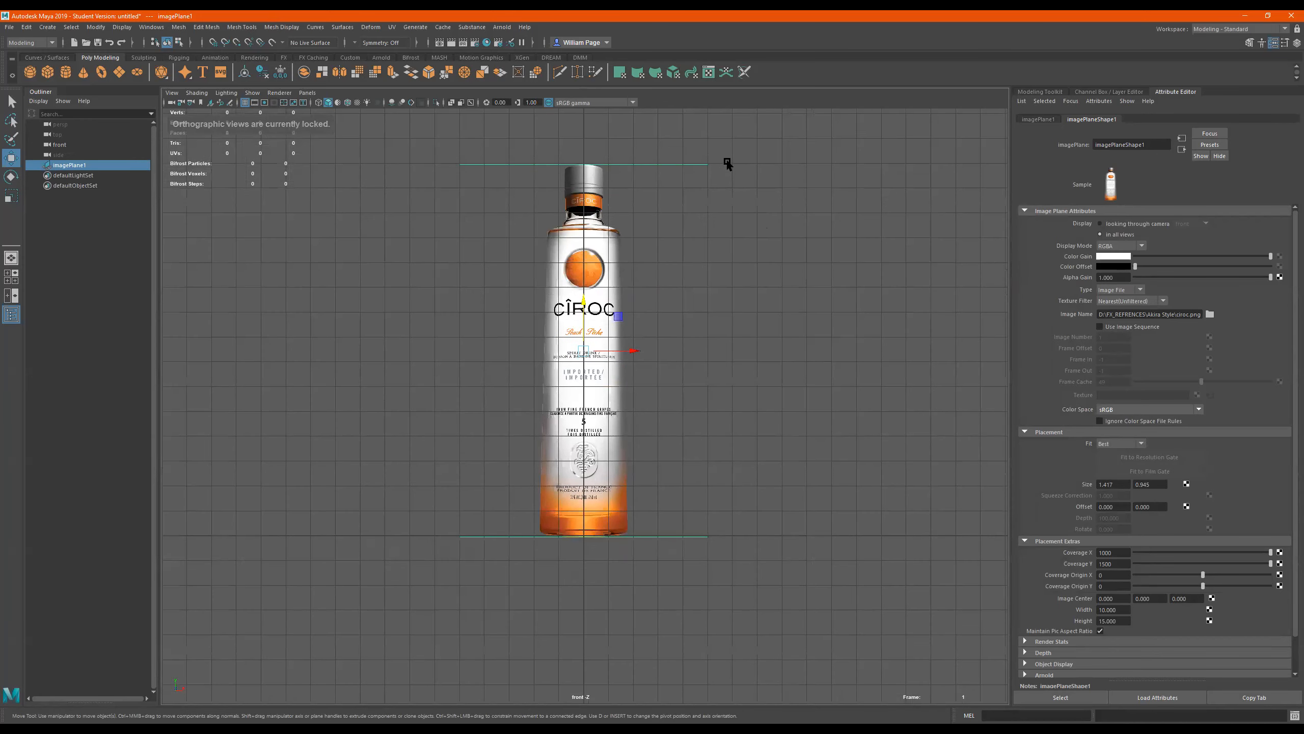
pyautogui.click(79, 81)
pyautogui.moveTo(588, 511); pyautogui.dragTo(565, 410)
pyautogui.keyDown('alt'); pyautogui.moveTo(749, 393); pyautogui.dragTo(1095, 381, button='right'); pyautogui.keyUp('alt')
pyautogui.keyDown('alt'); pyautogui.moveTo(714, 415); pyautogui.dragTo(591, 406, button='right'); pyautogui.keyUp('alt')
pyautogui.keyDown('alt'); pyautogui.moveTo(746, 373); pyautogui.dragTo(734, 309, button='middle'); pyautogui.keyUp('alt')
# Scale the cylinder up uniformly until it is much wider than the bottle, and check it in perspective
pyautogui.press('r')
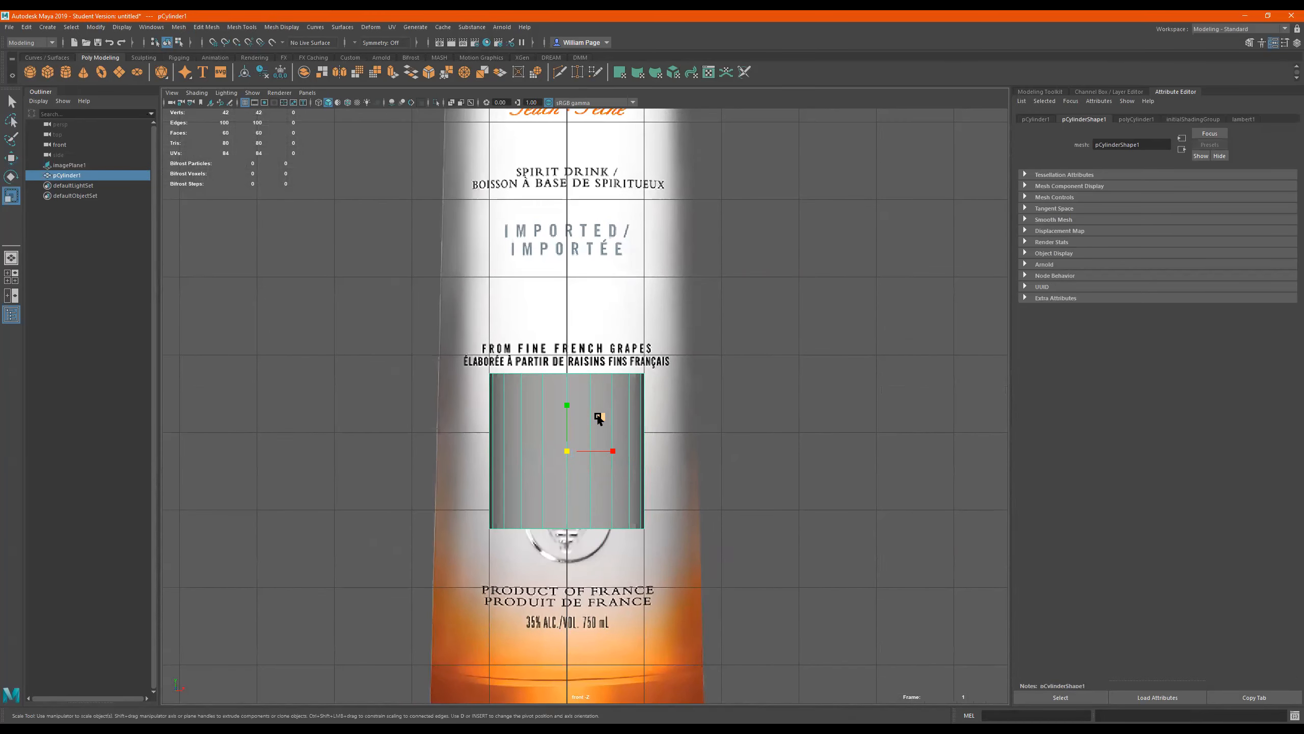
pyautogui.click(564, 451)
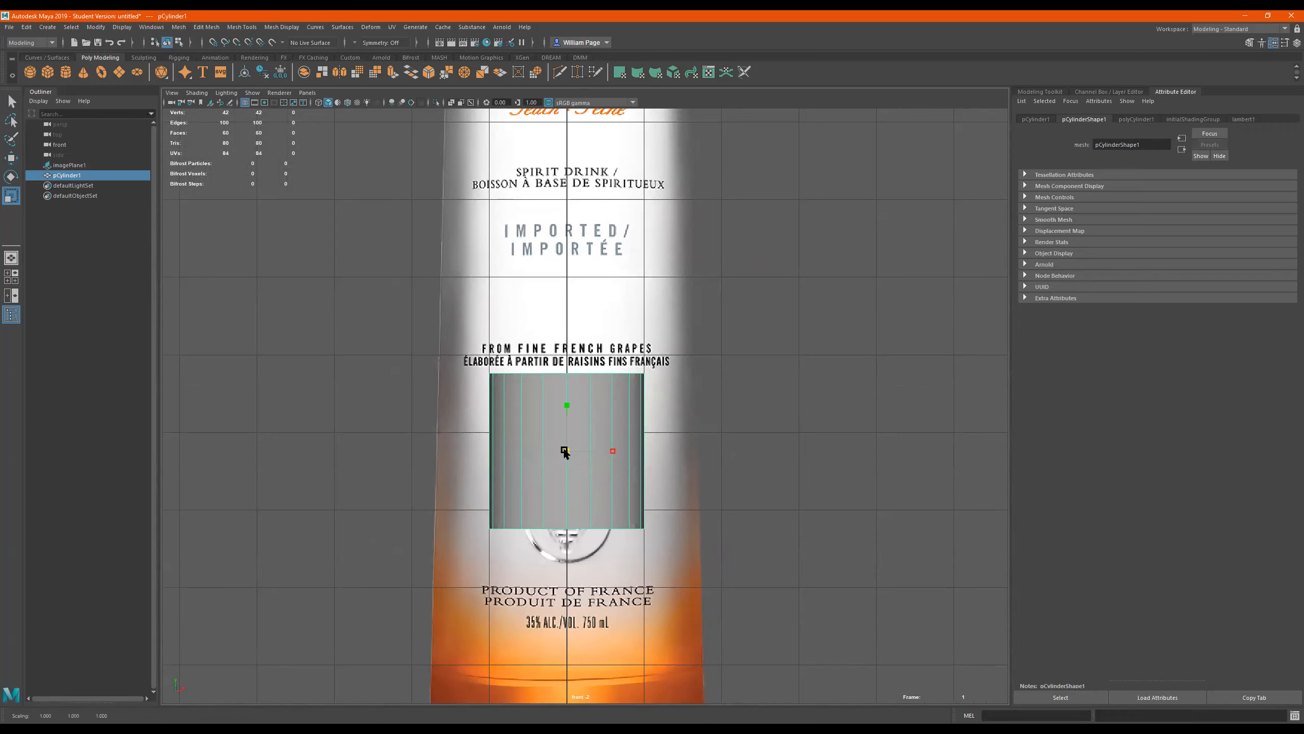
pyautogui.moveTo(565, 450); pyautogui.dragTo(634, 442)
pyautogui.press('space')
pyautogui.press('space')
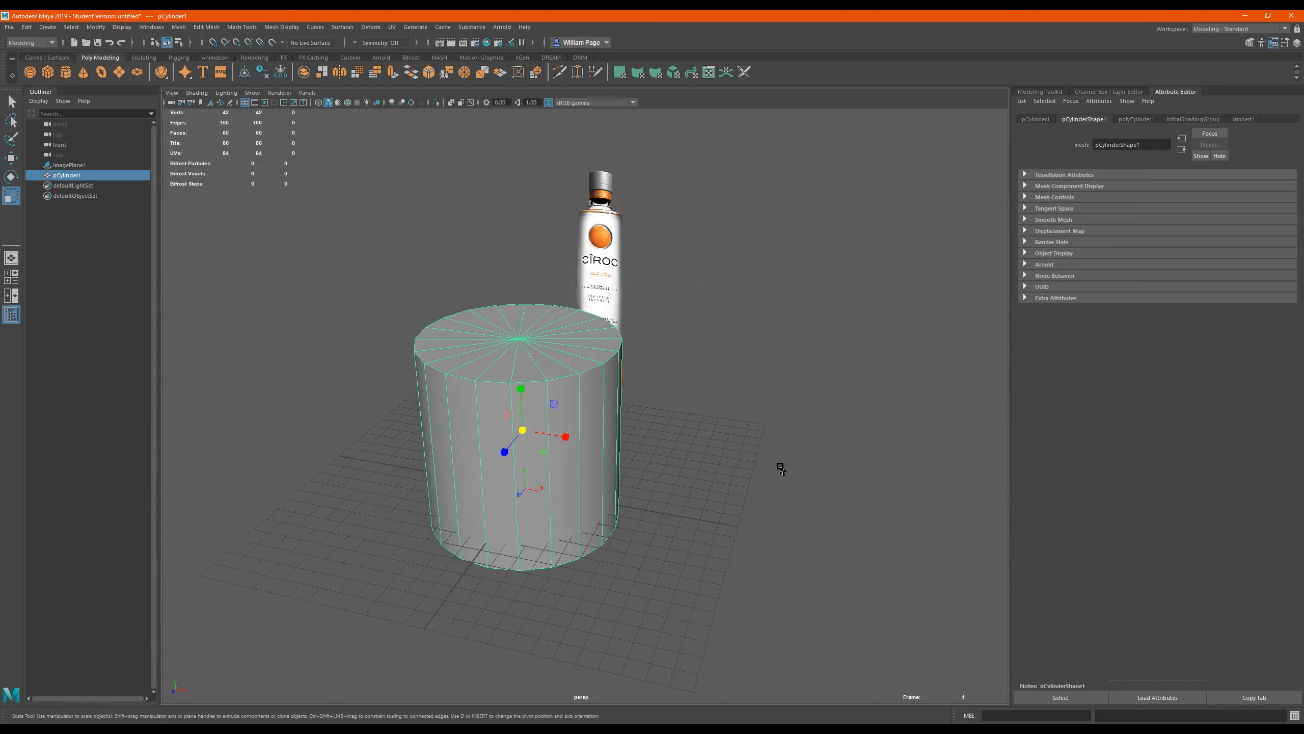
pyautogui.keyDown('alt'); pyautogui.moveTo(623, 410); pyautogui.dragTo(722, 421); pyautogui.keyUp('alt')
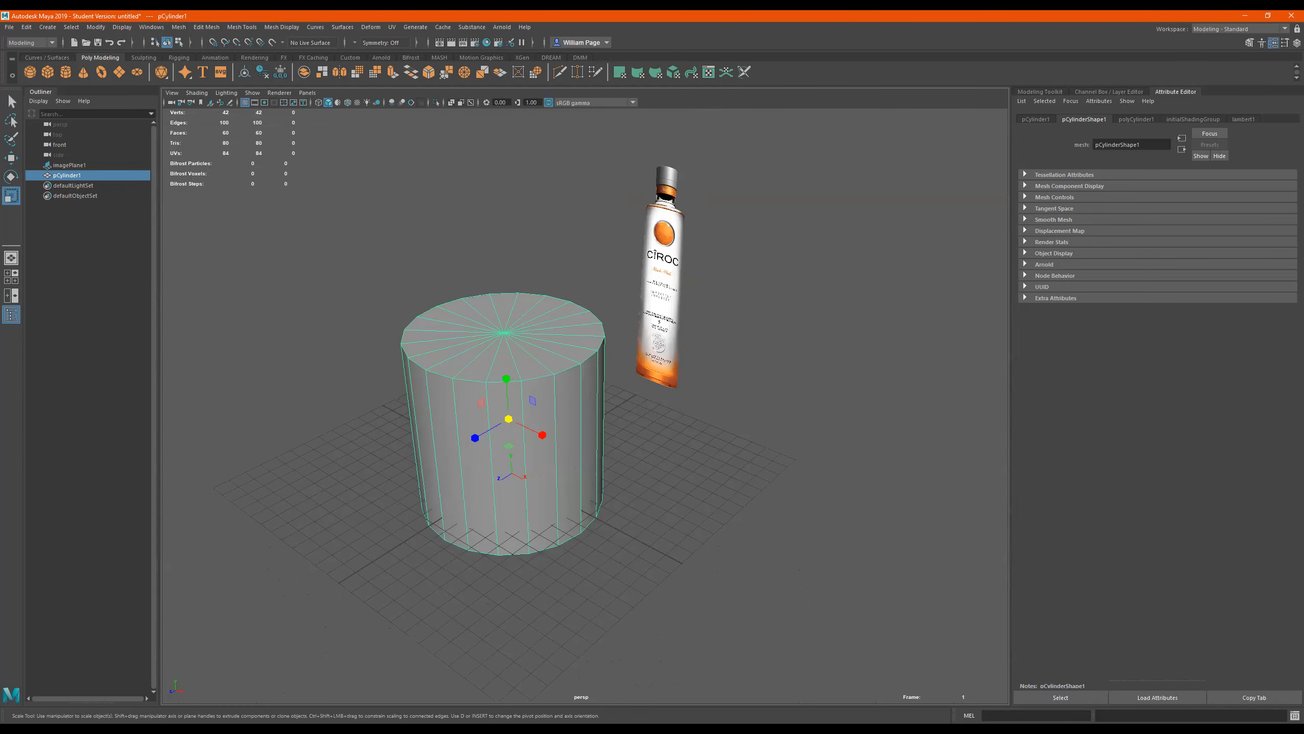
pyautogui.keyDown('alt'); pyautogui.moveTo(656, 406); pyautogui.dragTo(590, 429); pyautogui.keyUp('alt')
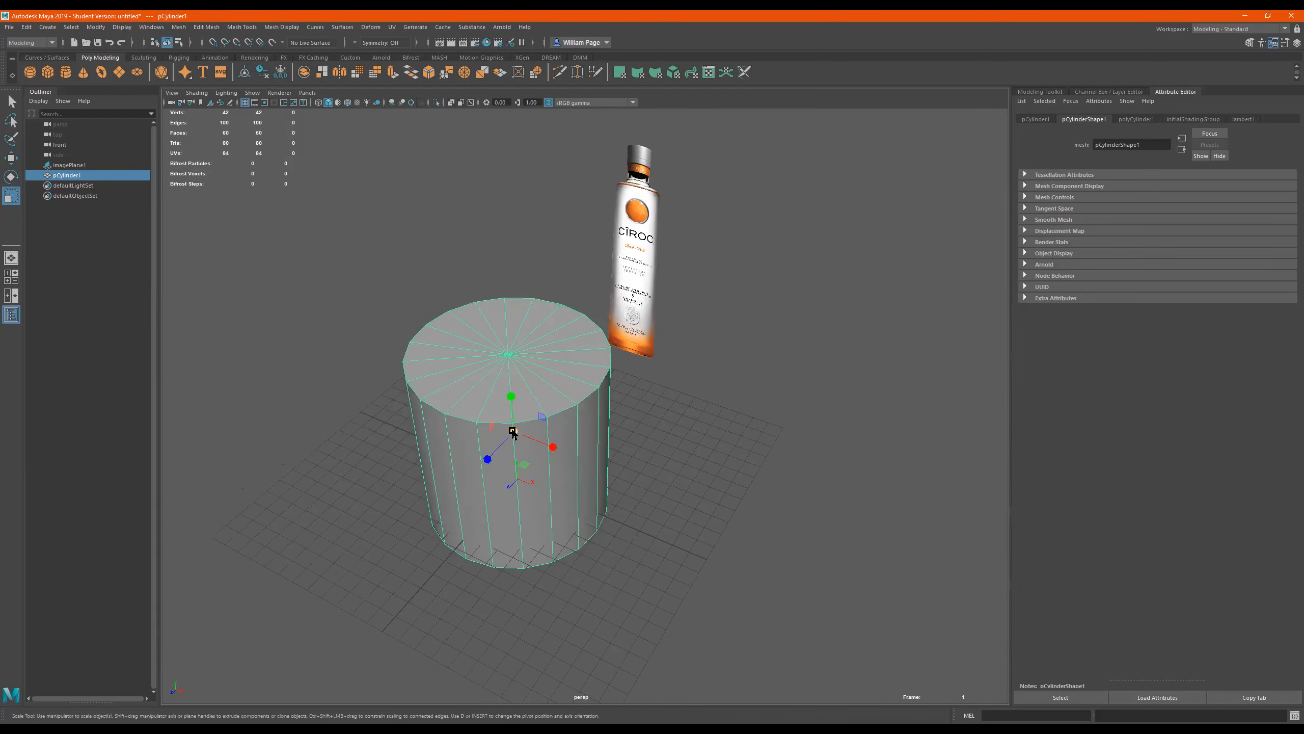
pyautogui.press('w')
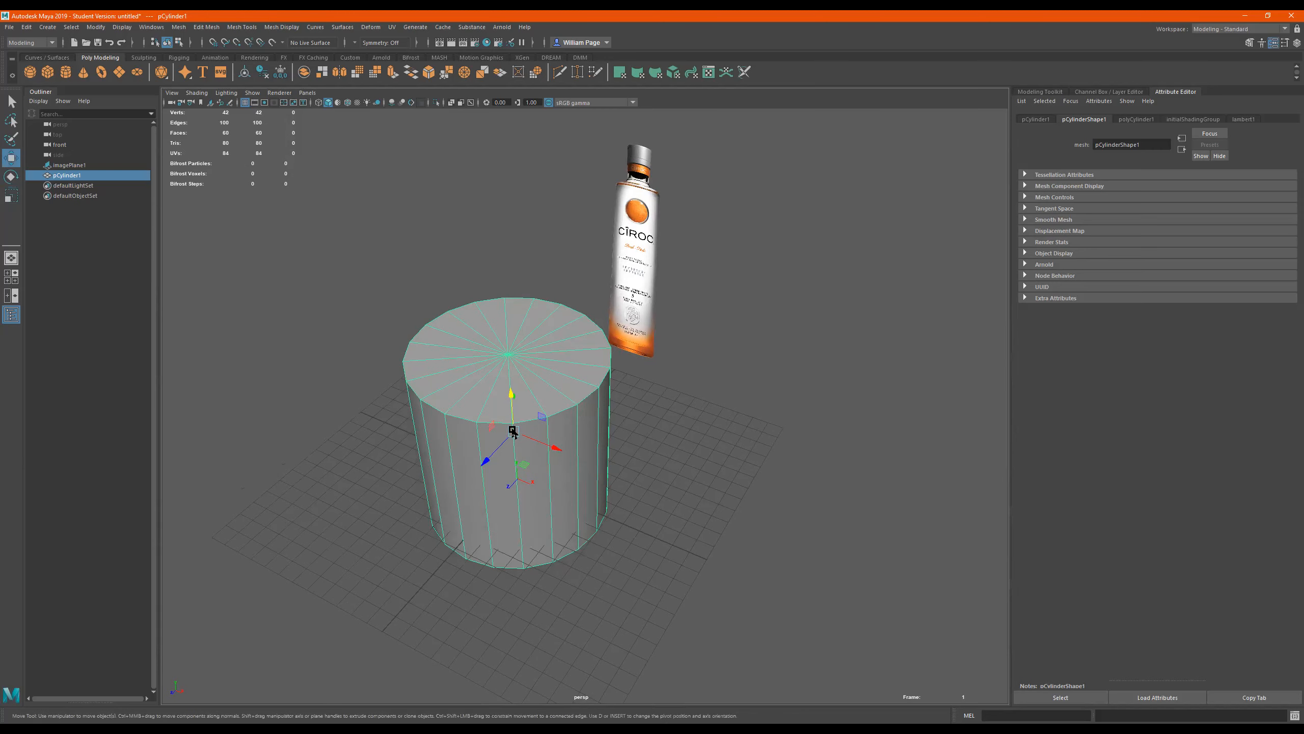
pyautogui.press('e')
pyautogui.press('r')
pyautogui.press('w')
pyautogui.press('r')
pyautogui.press('w')
pyautogui.press('e')
pyautogui.press('r')
pyautogui.press('w')
pyautogui.press('e')
pyautogui.press('r')
pyautogui.press('w')
pyautogui.press('e')
pyautogui.press('r')
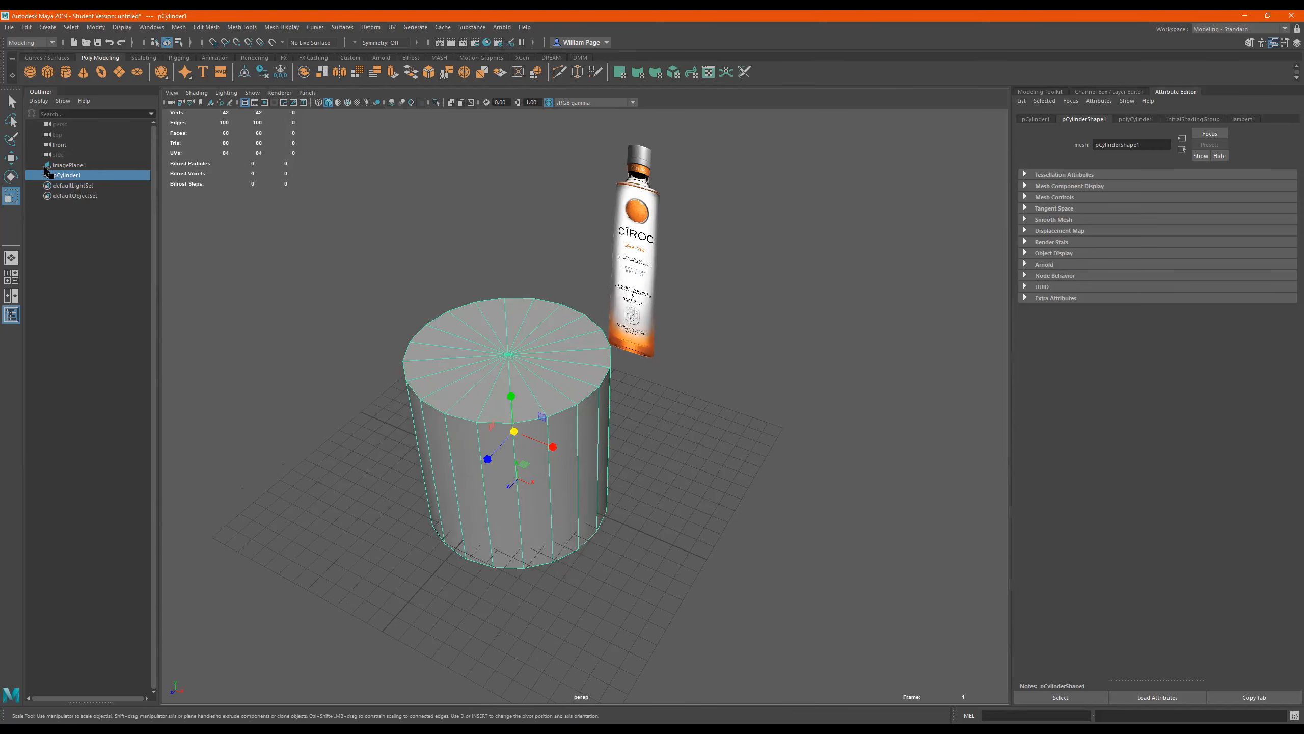
pyautogui.click(11, 139)
pyautogui.click(12, 158)
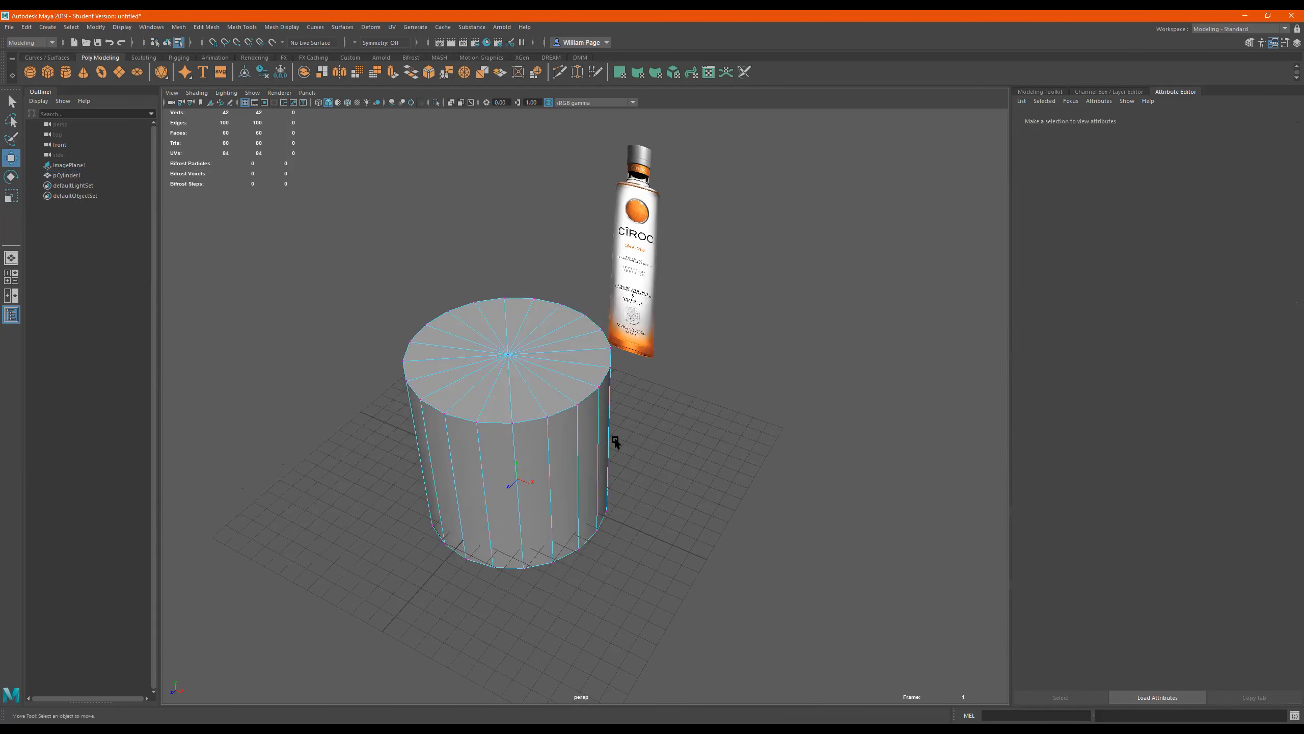
# Return the cylinder to object mode and scale it down uniformly until it fits inside the bottle's outline in the front view
pyautogui.moveTo(563, 339); pyautogui.dragTo(813, 175, button='right')
pyautogui.click(763, 262)
pyautogui.click(534, 361)
pyautogui.press('r')
pyautogui.moveTo(514, 433); pyautogui.dragTo(476, 435)
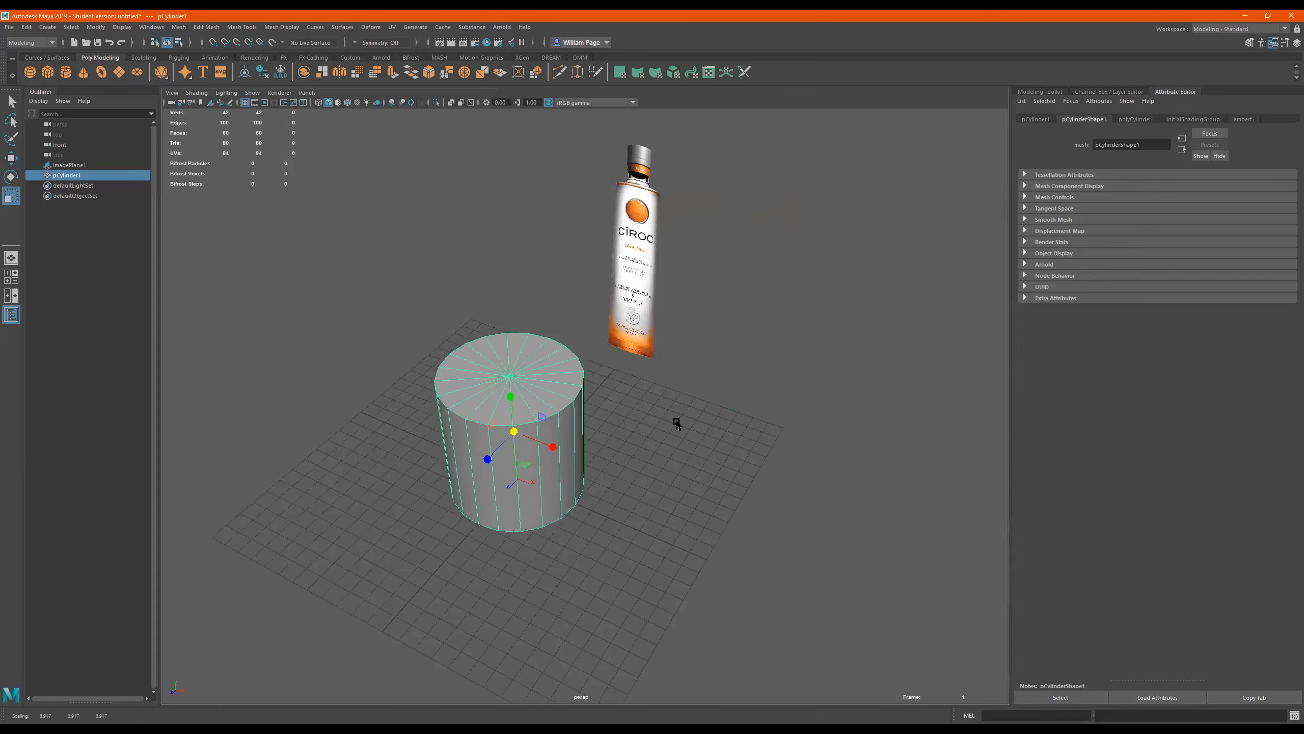
pyautogui.press('space')
pyautogui.scroll(-4, 436, 495)
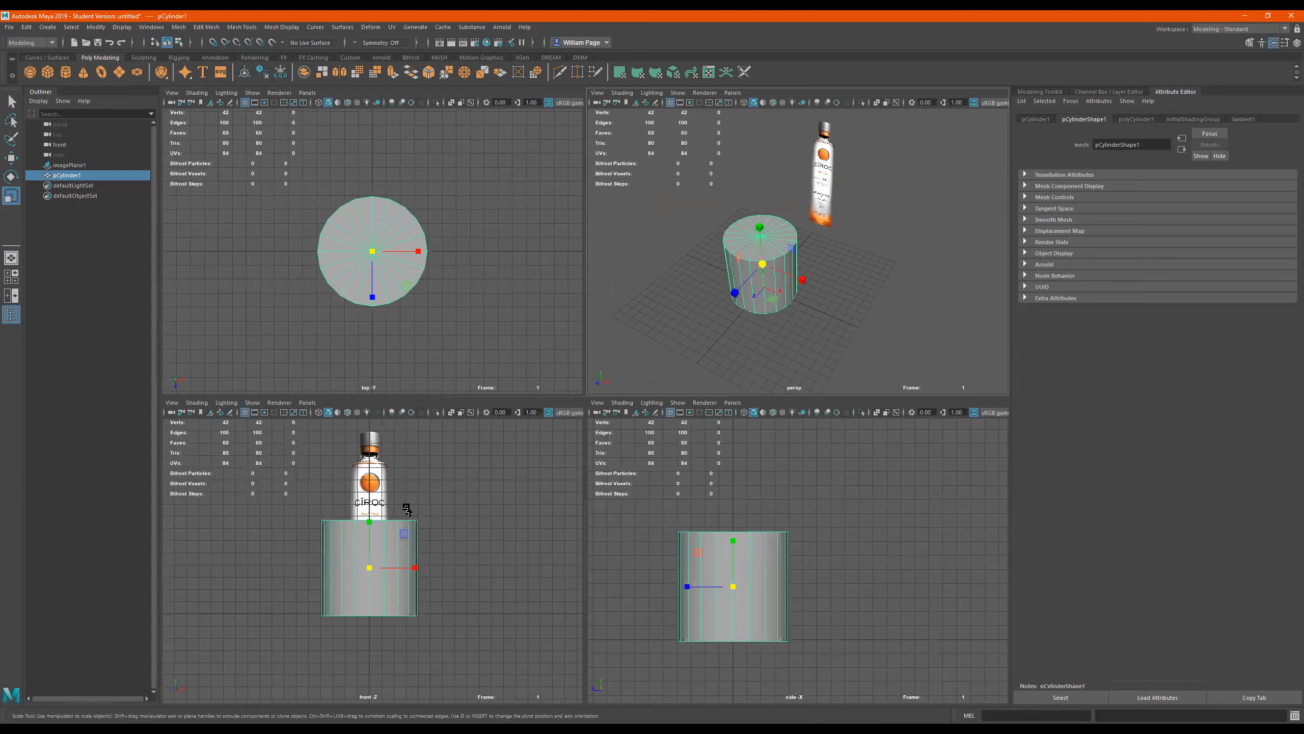
pyautogui.press('space')
pyautogui.moveTo(576, 423); pyautogui.dragTo(406, 496)
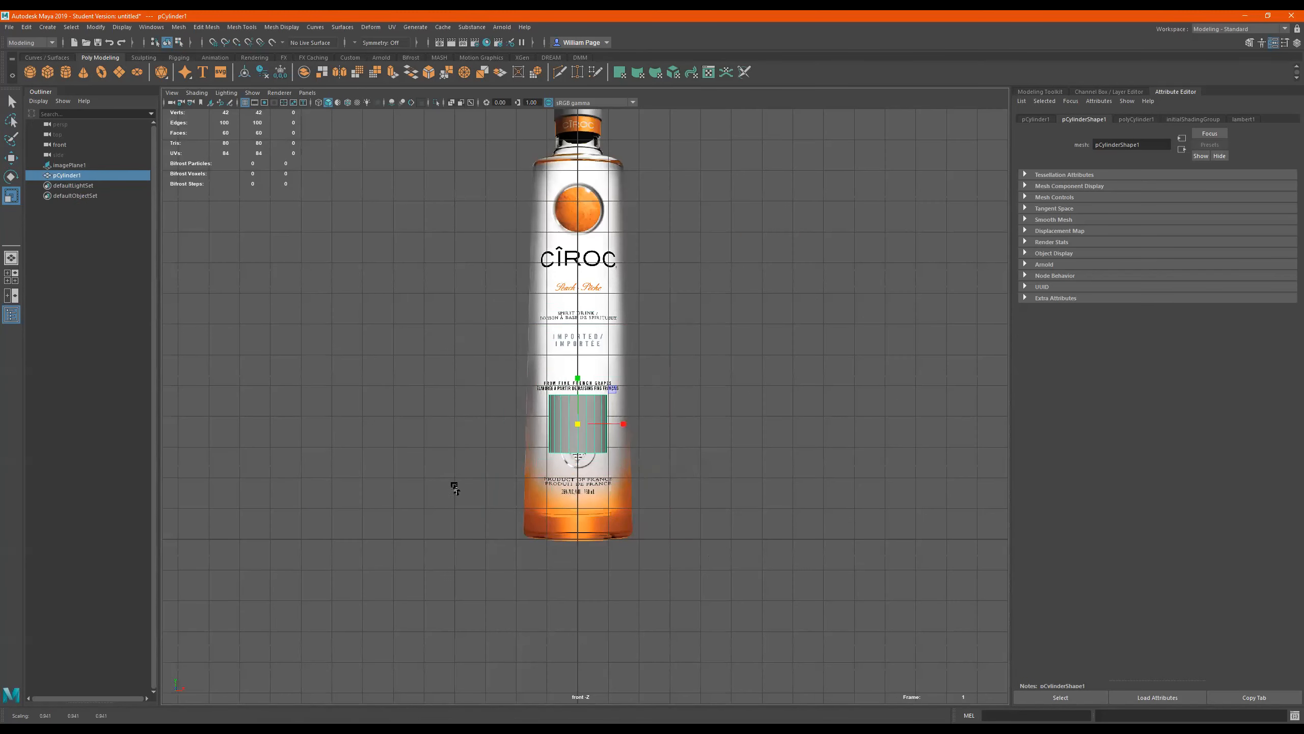
pyautogui.scroll(5, 704, 417)
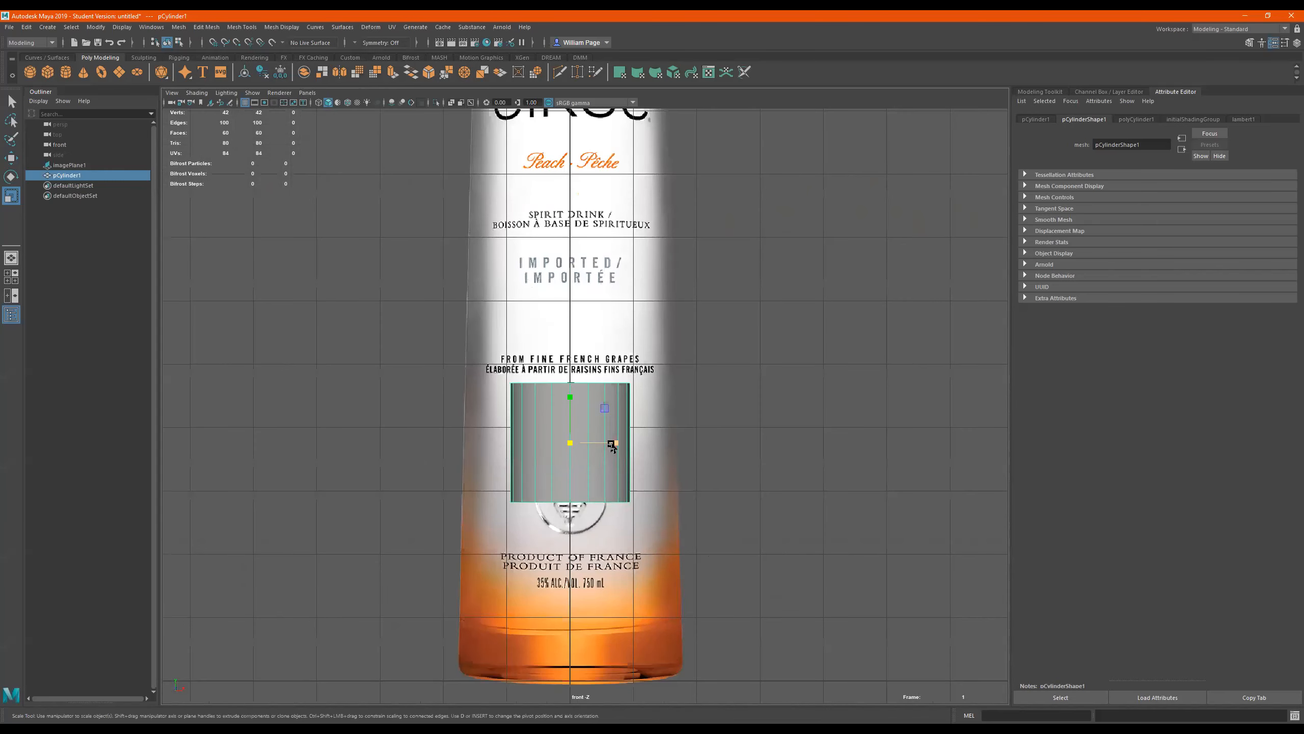
# Try to stretch the cylinder along X only to reach the bottle's width, and undo the stretch
pyautogui.moveTo(613, 442); pyautogui.dragTo(650, 446)
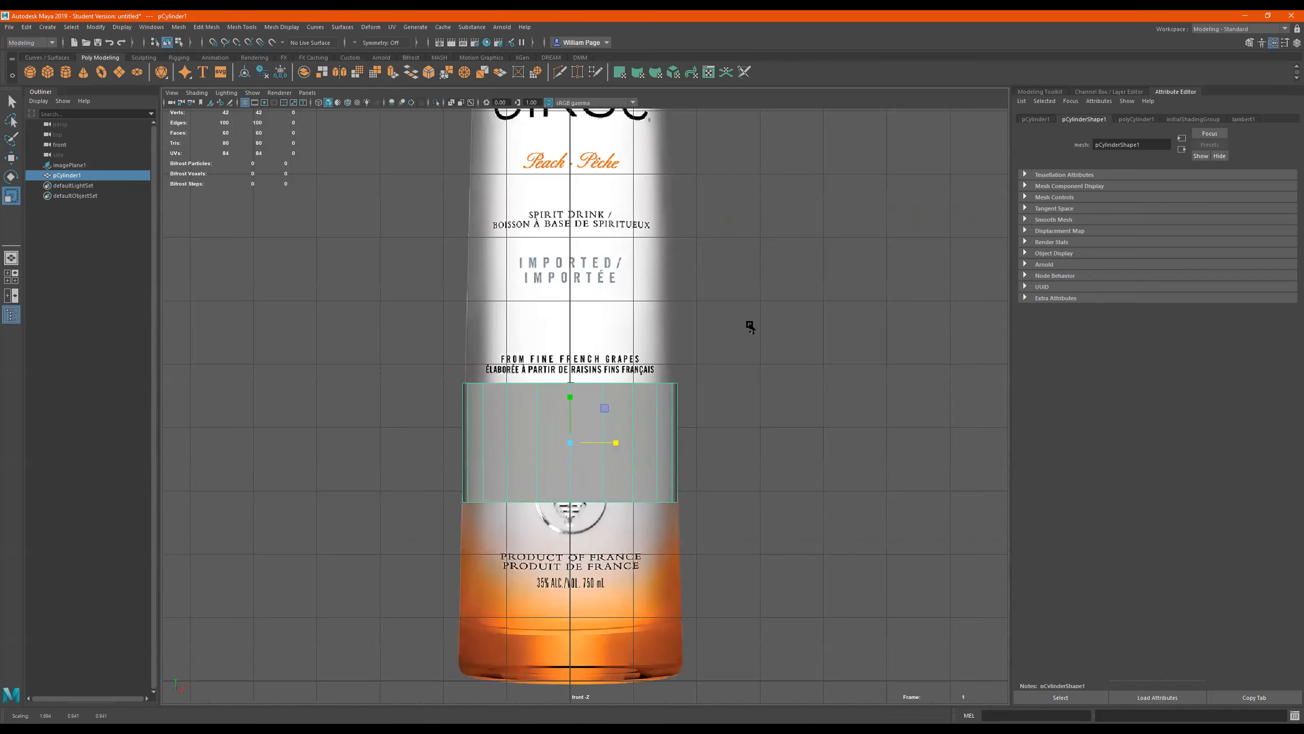
pyautogui.press('space')
pyautogui.press('space')
pyautogui.scroll(2, 591, 378)
pyautogui.moveTo(541, 450); pyautogui.dragTo(596, 466)
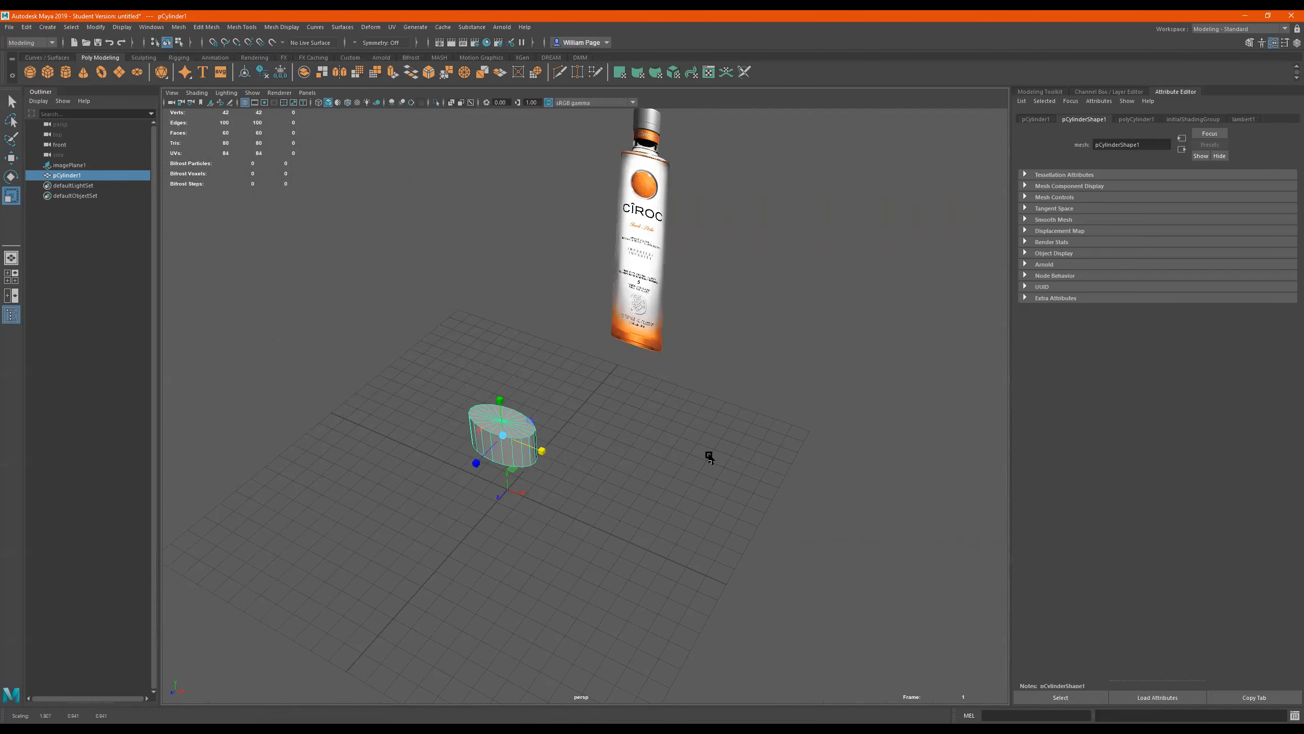
pyautogui.press('space')
pyautogui.moveTo(406, 579); pyautogui.dragTo(465, 582)
pyautogui.hotkey('ctrl', 'z')
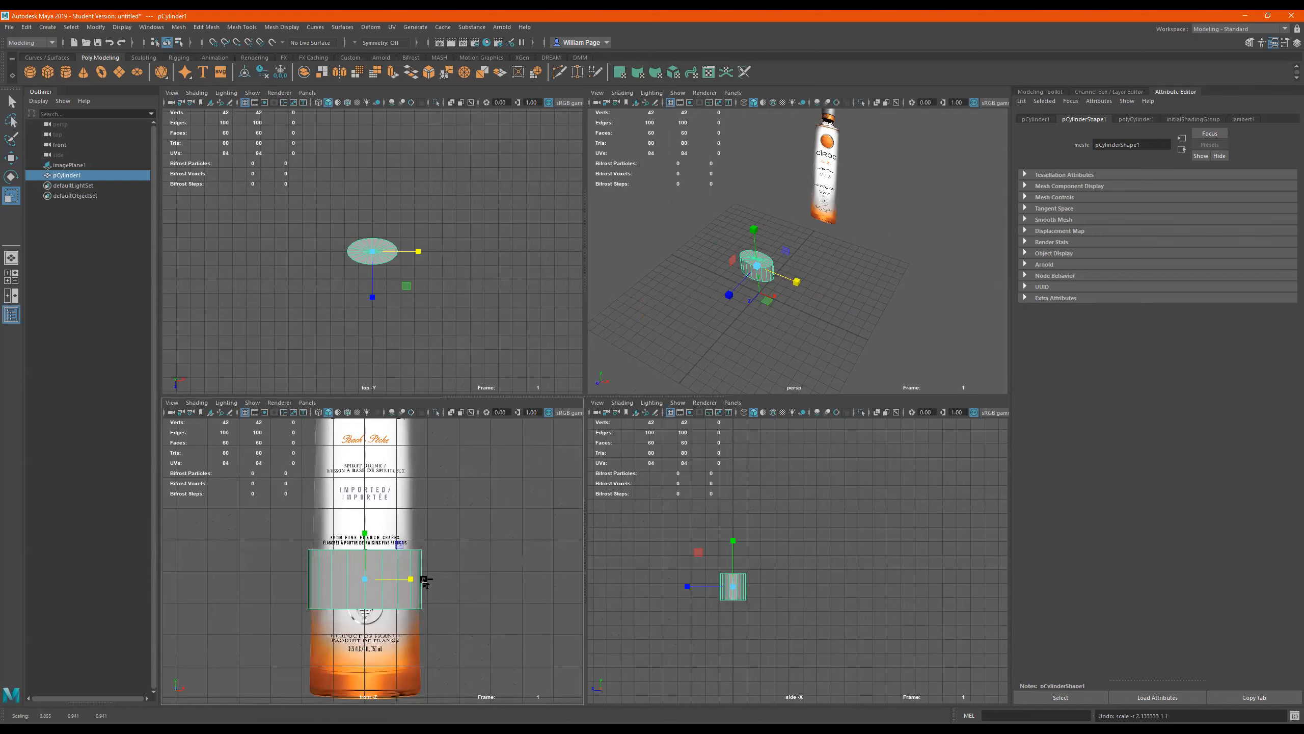
pyautogui.hotkey('ctrl', 'z')
# Scale the cylinder uniformly to about the bottle's width and shorten it along Y
pyautogui.moveTo(365, 579); pyautogui.dragTo(418, 582)
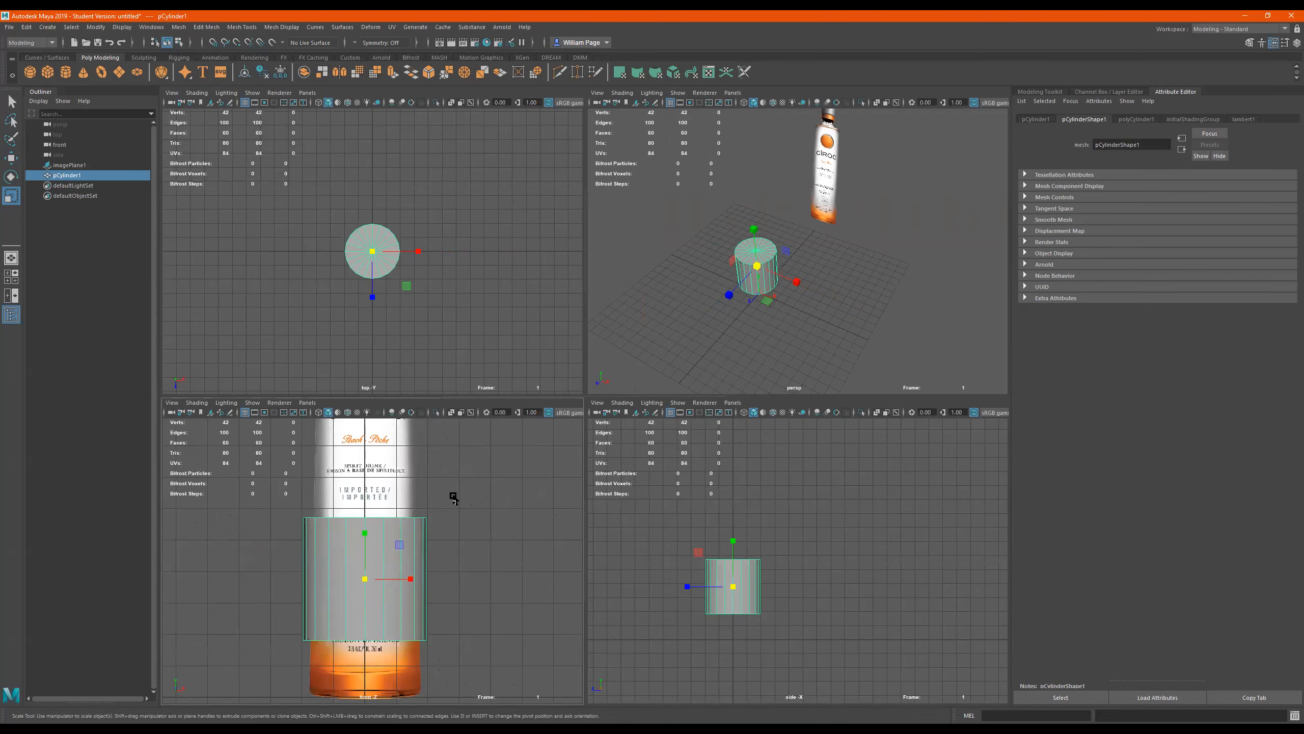
pyautogui.press('space')
pyautogui.moveTo(566, 446); pyautogui.dragTo(567, 399, button='middle')
pyautogui.moveTo(567, 399)
pyautogui.mouseDown()
pyautogui.moveTo(569, 414)
pyautogui.moveTo(571, 396)
pyautogui.mouseUp()
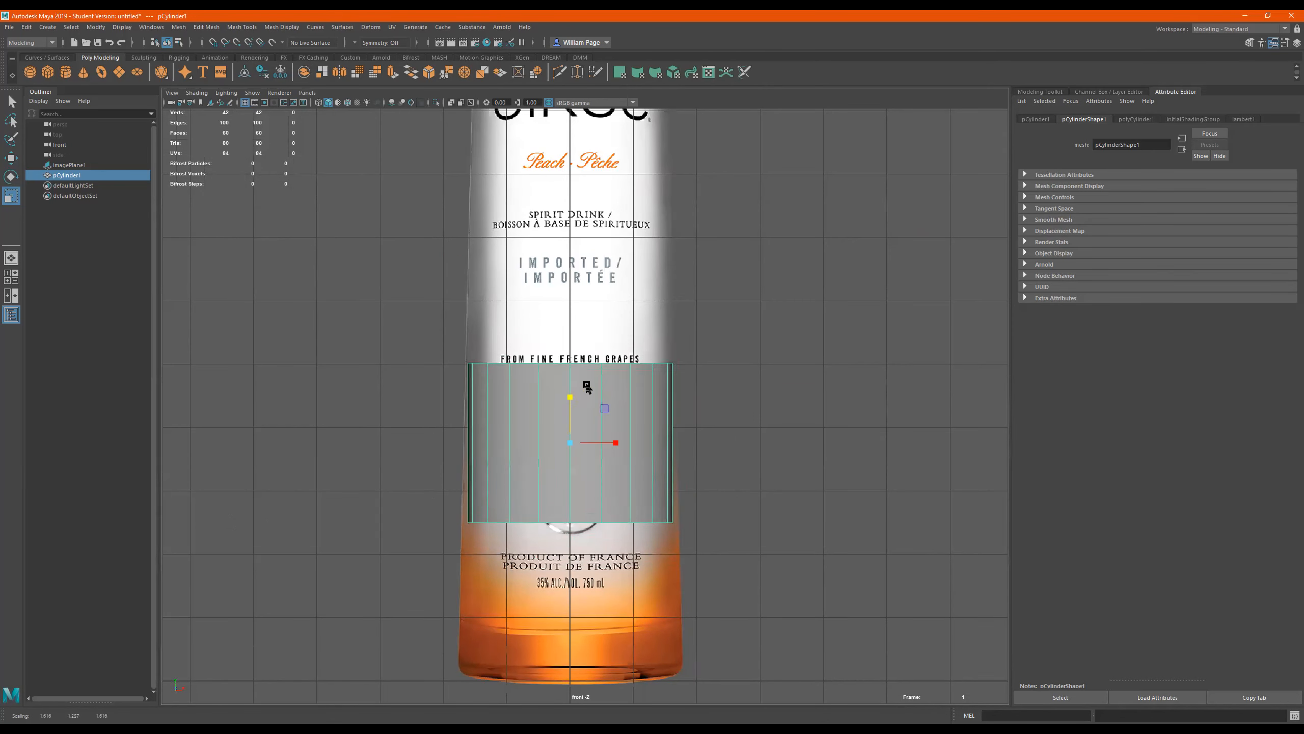
# Move the cylinder up along Y until its sides meet the bottle's outline just below the IMPORTED text
pyautogui.scroll(3, 430, 375)
pyautogui.press('w')
pyautogui.moveTo(562, 417); pyautogui.dragTo(553, 293)
pyautogui.keyDown('alt'); pyautogui.moveTo(643, 233); pyautogui.dragTo(646, 375, button='middle'); pyautogui.keyUp('alt')
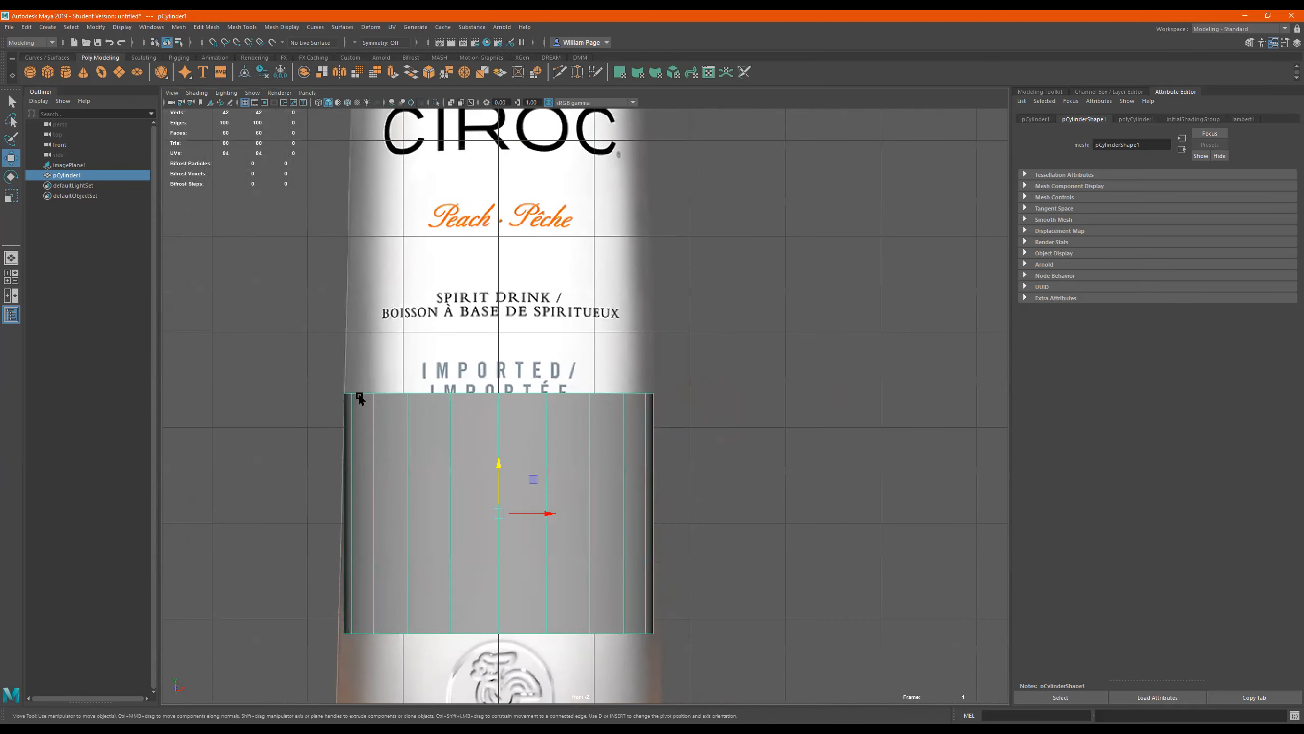
pyautogui.keyDown('alt'); pyautogui.moveTo(636, 545); pyautogui.dragTo(712, 435, button='middle'); pyautogui.keyUp('alt')
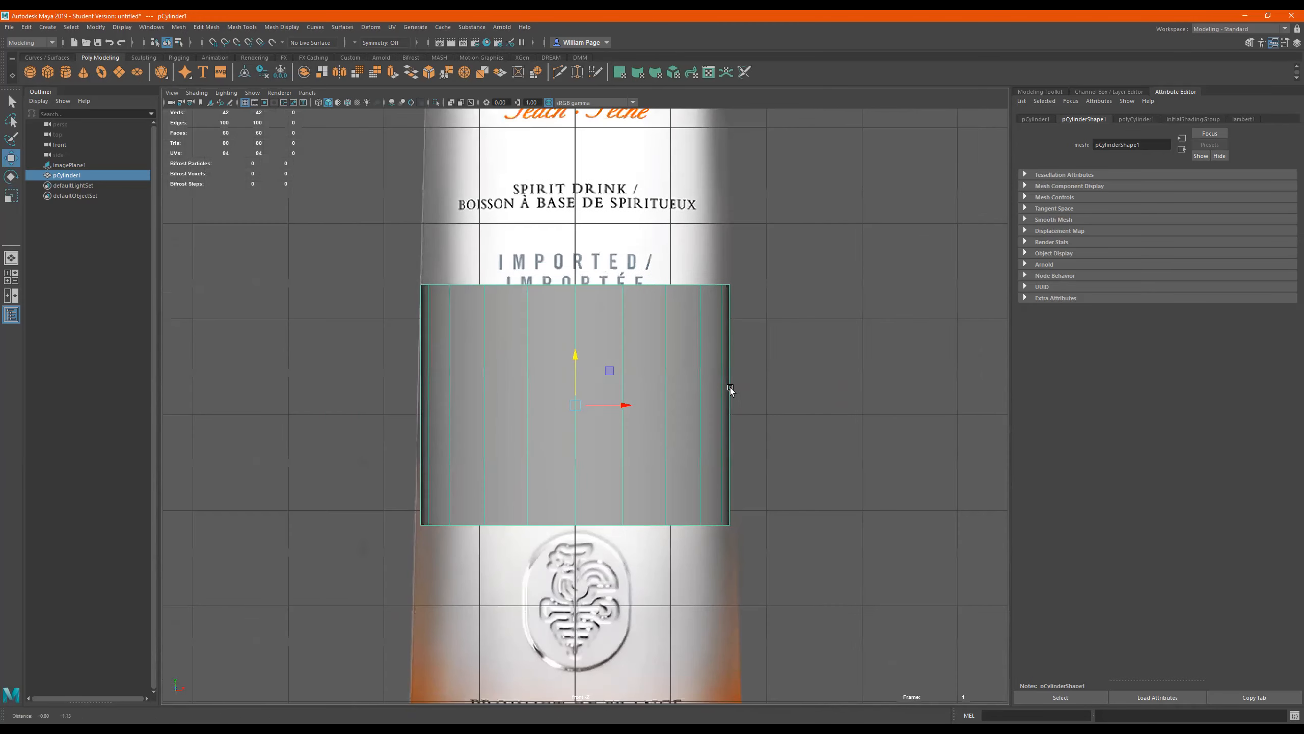
# Switch the cylinder to face selection with wireframe display and select only its bottom cap faces
pyautogui.rightClick(677, 420)
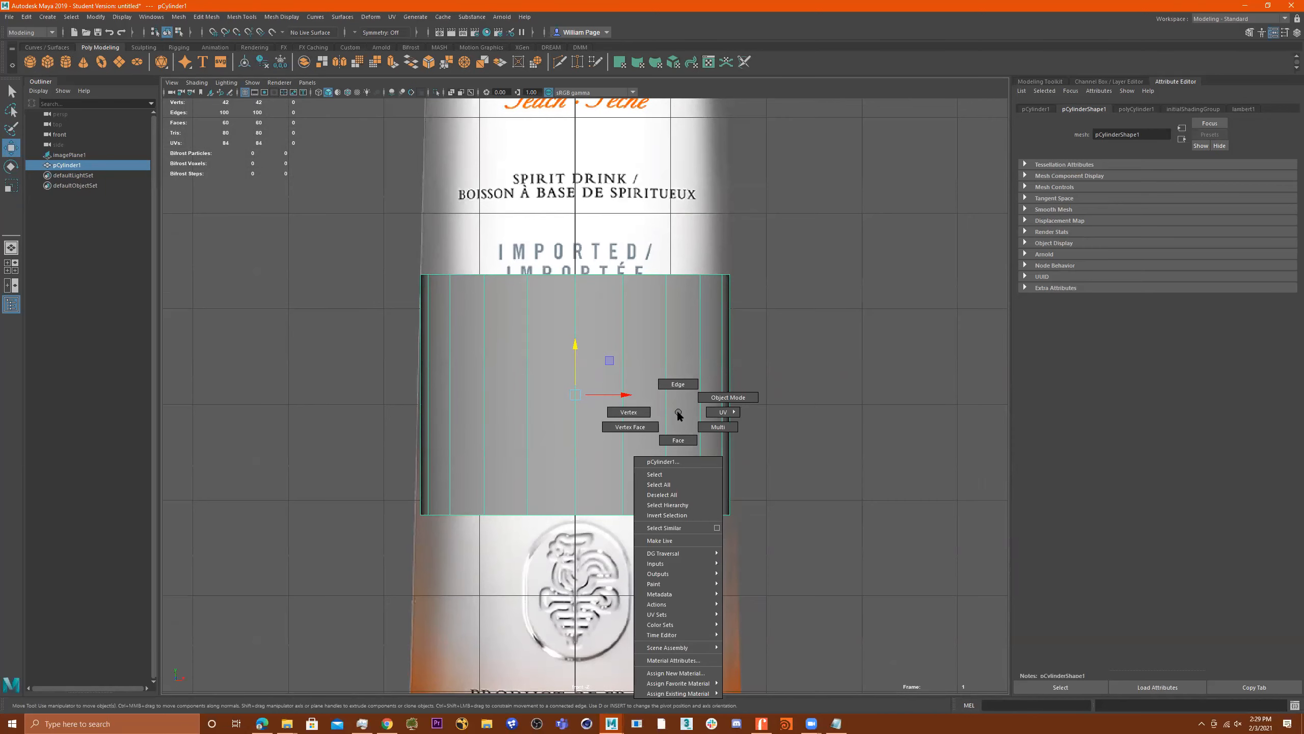
pyautogui.moveTo(678, 414); pyautogui.dragTo(677, 440, button='right')
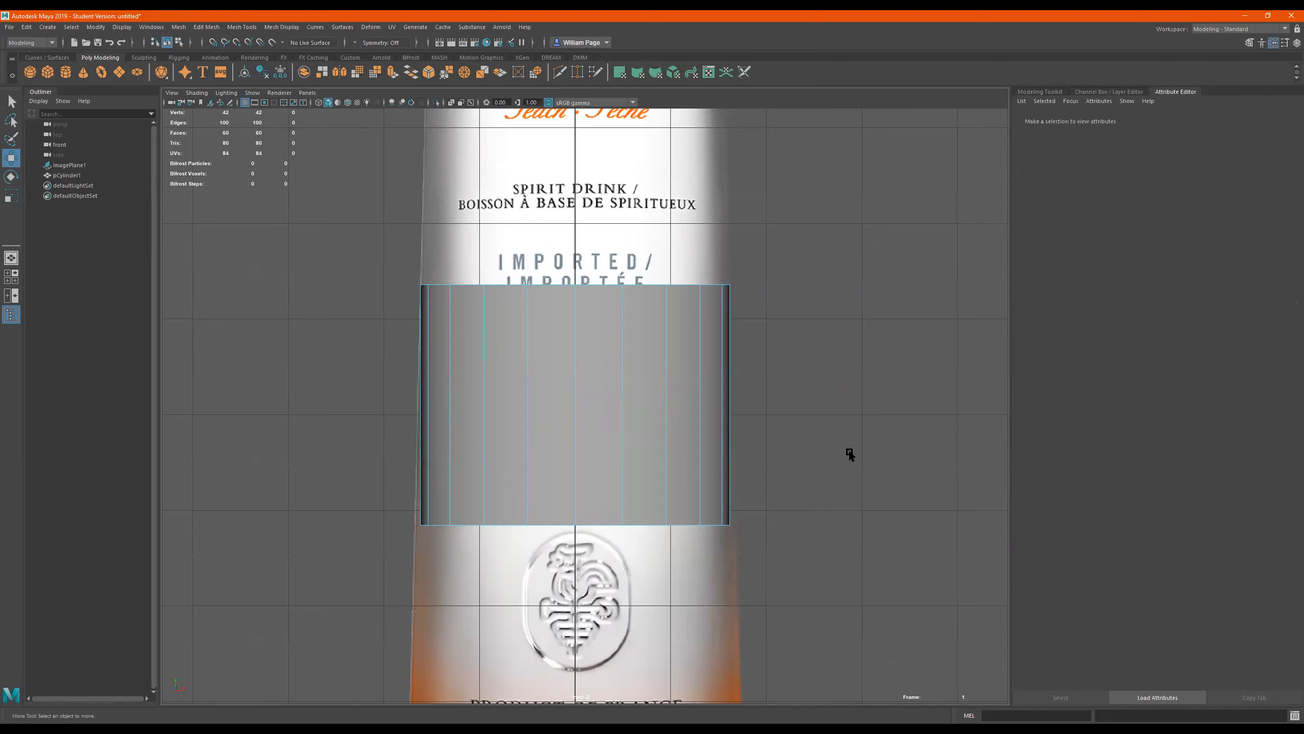
pyautogui.moveTo(887, 428); pyautogui.dragTo(277, 619)
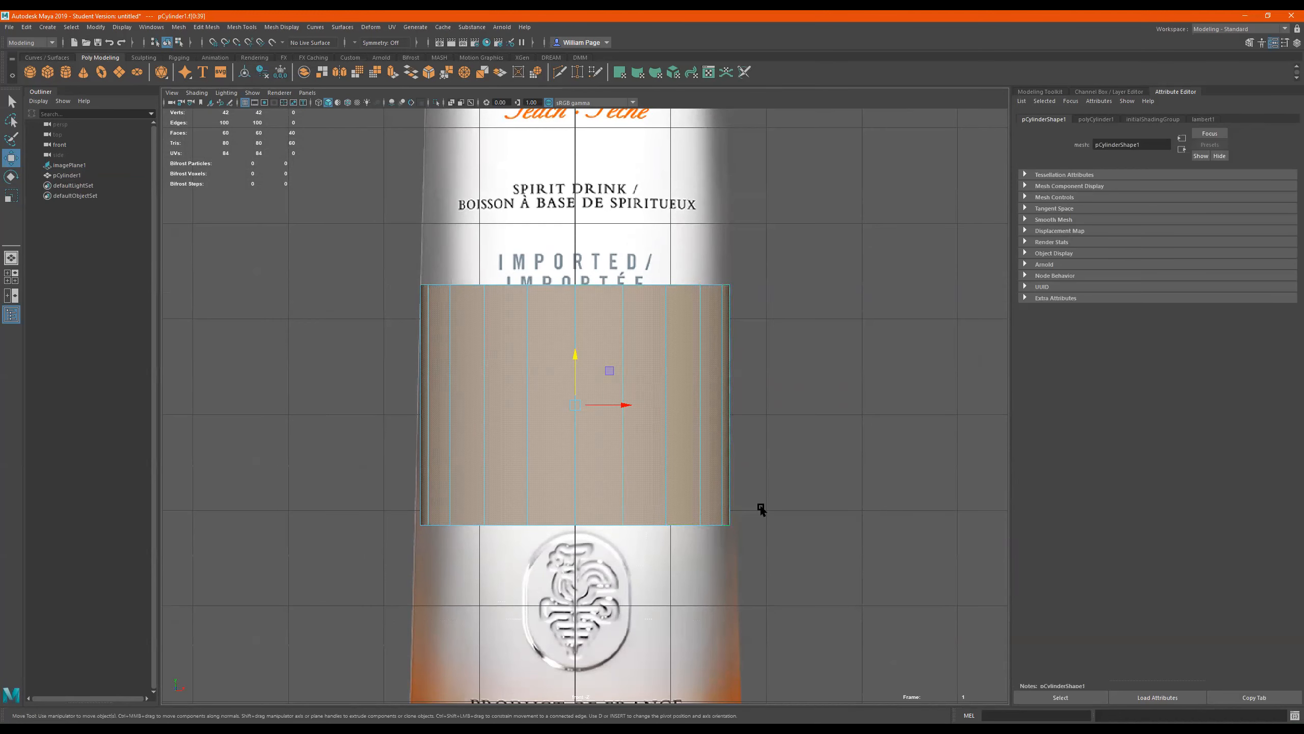
pyautogui.press('4')
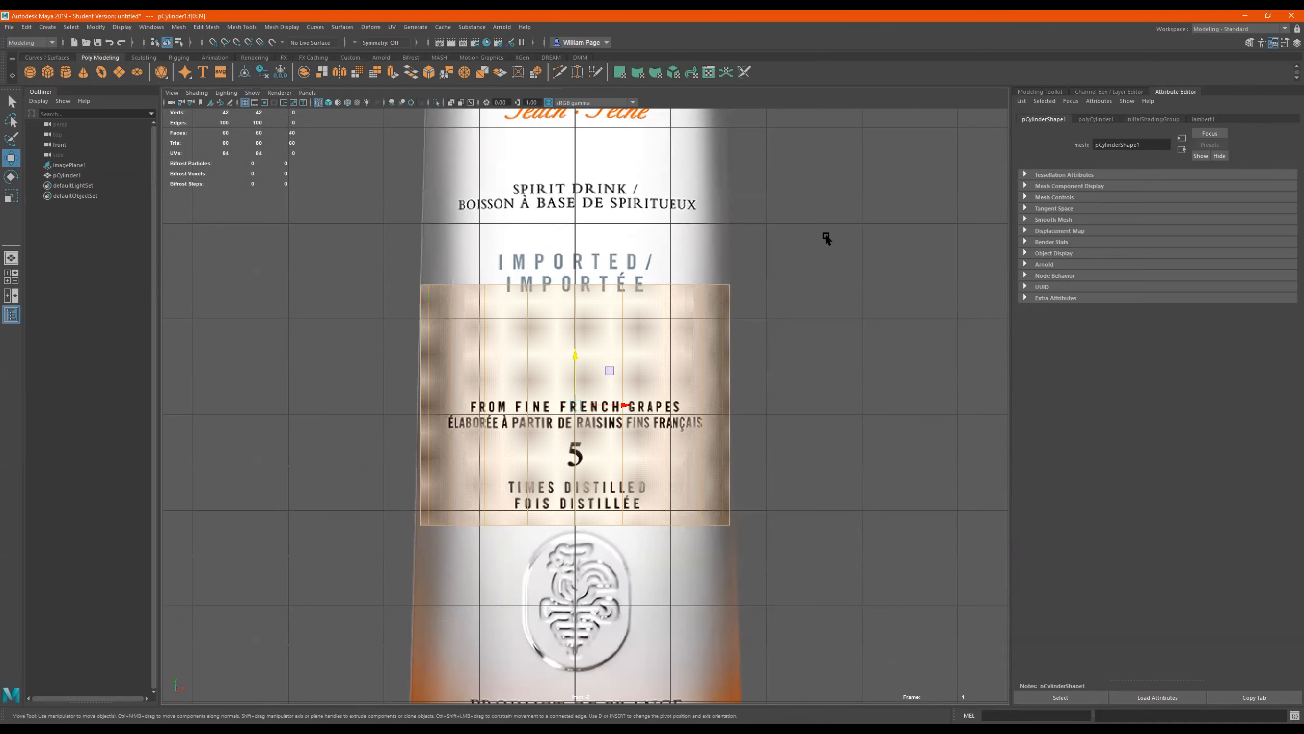
pyautogui.press('space')
pyautogui.keyDown('alt'); pyautogui.moveTo(755, 262); pyautogui.dragTo(986, 255, button='right'); pyautogui.keyUp('alt')
pyautogui.keyDown('alt'); pyautogui.moveTo(789, 270); pyautogui.dragTo(783, 225); pyautogui.keyUp('alt')
pyautogui.moveTo(524, 456); pyautogui.dragTo(169, 553)
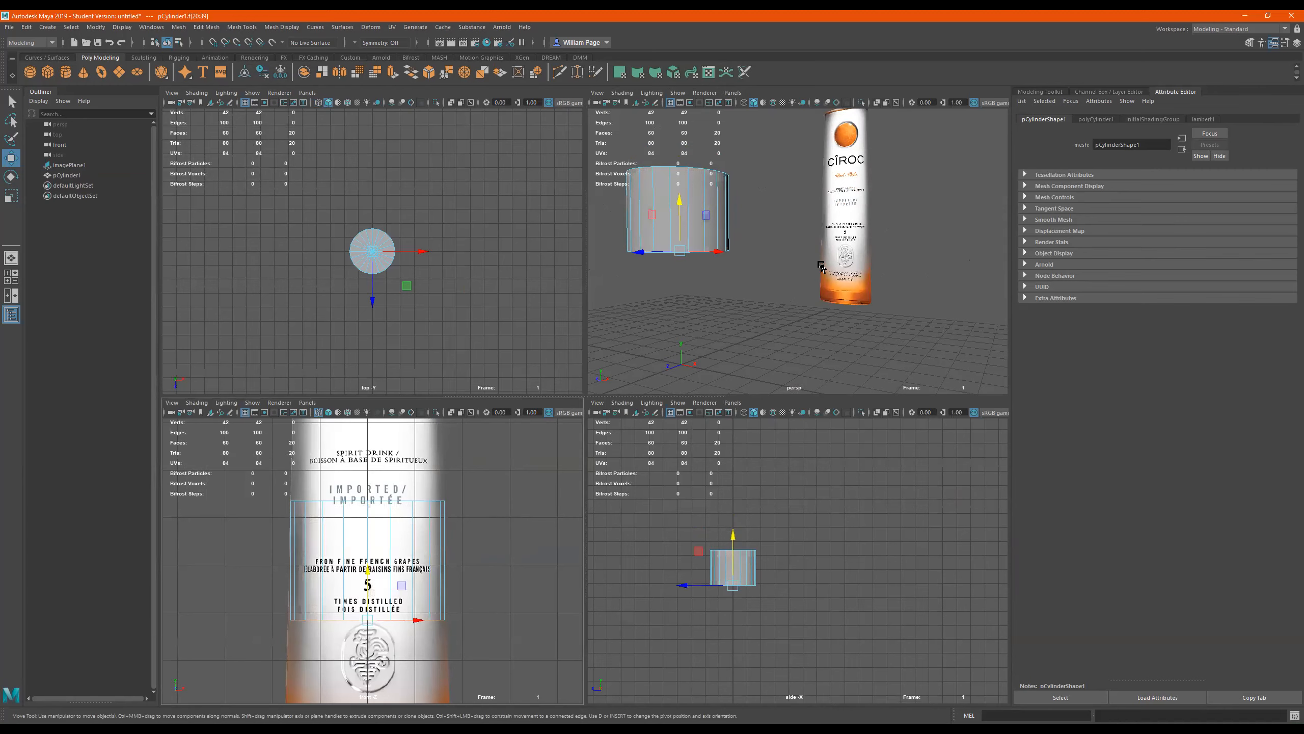
# Move the bottom cap faces vertically to just above the embossed emblem and restore shaded display
pyautogui.moveTo(812, 238)
pyautogui.keyDown('alt'); pyautogui.mouseDown()
pyautogui.moveTo(805, 211)
pyautogui.moveTo(794, 258)
pyautogui.moveTo(823, 244)
pyautogui.moveTo(812, 237)
pyautogui.mouseUp(); pyautogui.keyUp('alt')
pyautogui.moveTo(682, 216); pyautogui.dragTo(678, 200)
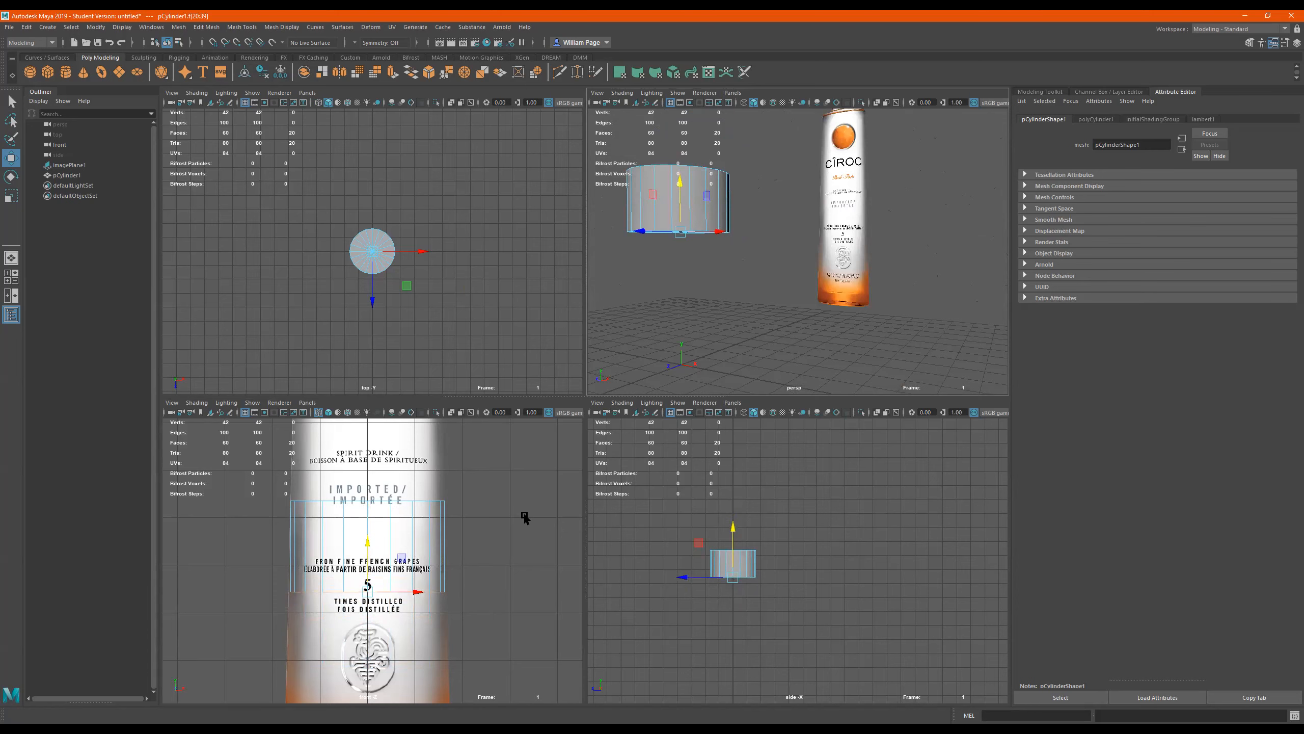
pyautogui.press('space')
pyautogui.moveTo(569, 414); pyautogui.dragTo(570, 473)
pyautogui.press('5')
# Scale the bottom cap faces outward uniformly to match the bottle's outline at that height
pyautogui.press('r')
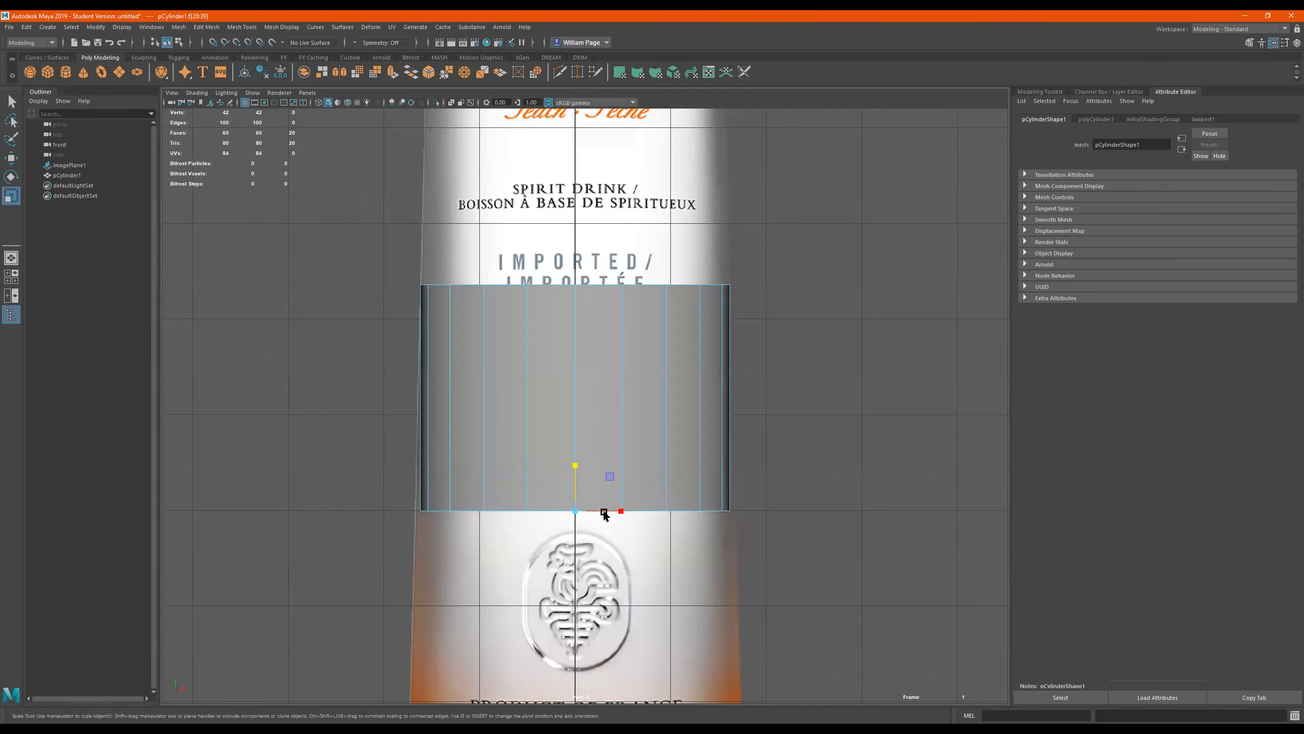
pyautogui.moveTo(574, 512); pyautogui.dragTo(583, 512)
pyautogui.keyDown('alt'); pyautogui.moveTo(807, 497); pyautogui.dragTo(749, 412, button='middle'); pyautogui.keyUp('alt')
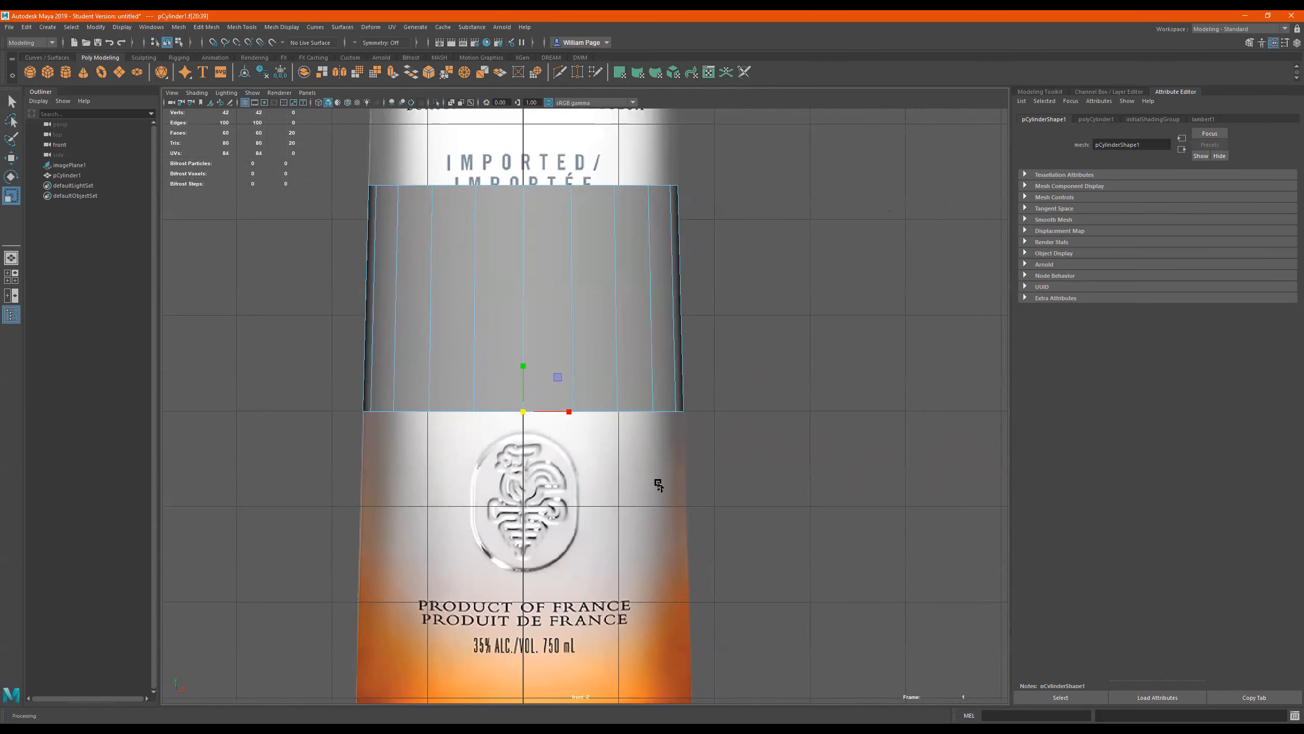
# Extrude the bottom cap faces, trying a thickness of 0.85 and an offset of -0.2 before undoing both values
pyautogui.keyDown('shift'); pyautogui.rightClick(719, 451); pyautogui.keyUp('shift')
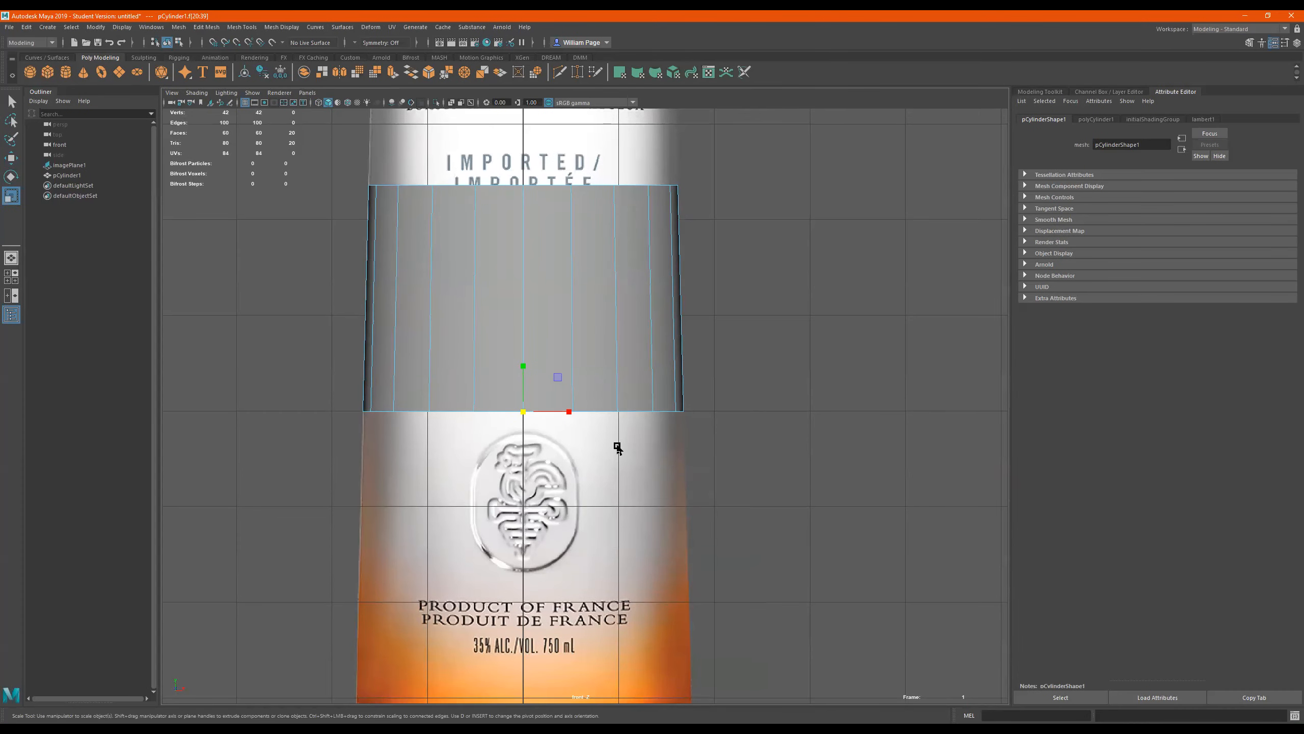
pyautogui.hotkey('ctrl', 'e')
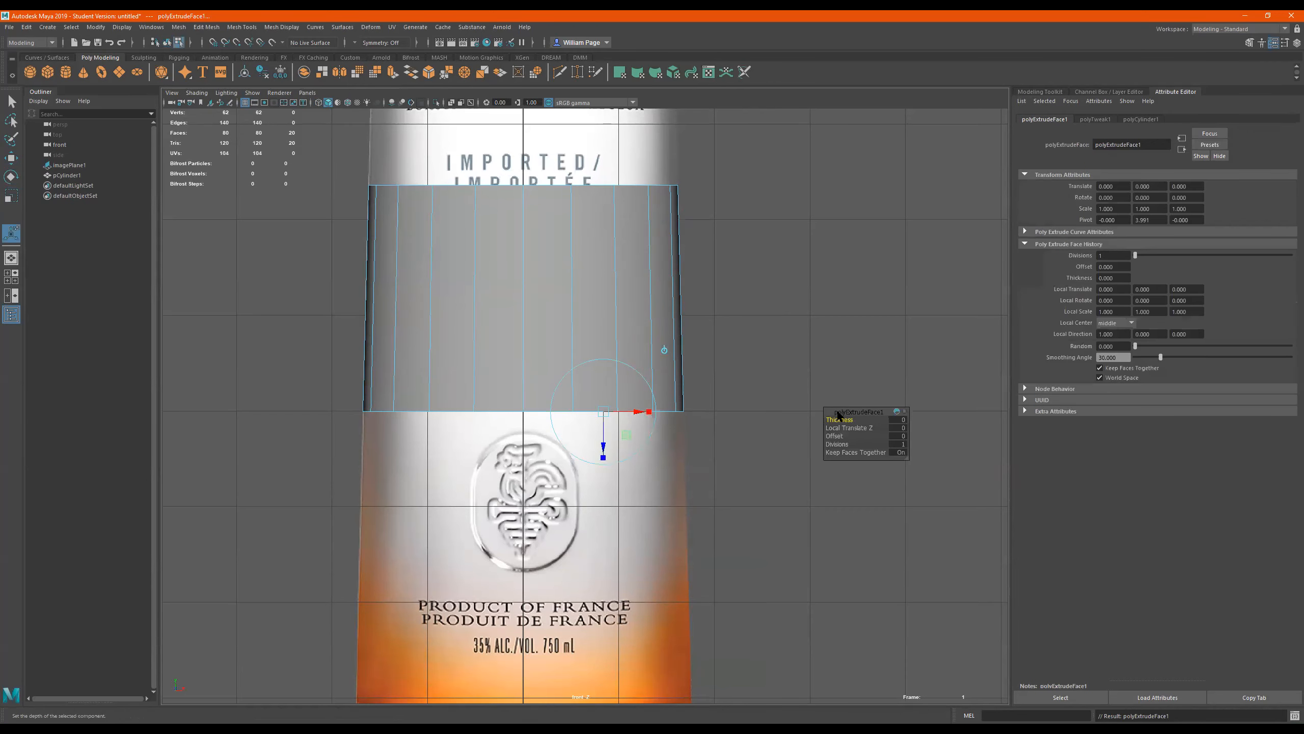
pyautogui.moveTo(828, 419)
pyautogui.mouseDown()
pyautogui.moveTo(911, 428)
pyautogui.moveTo(831, 433)
pyautogui.mouseUp()
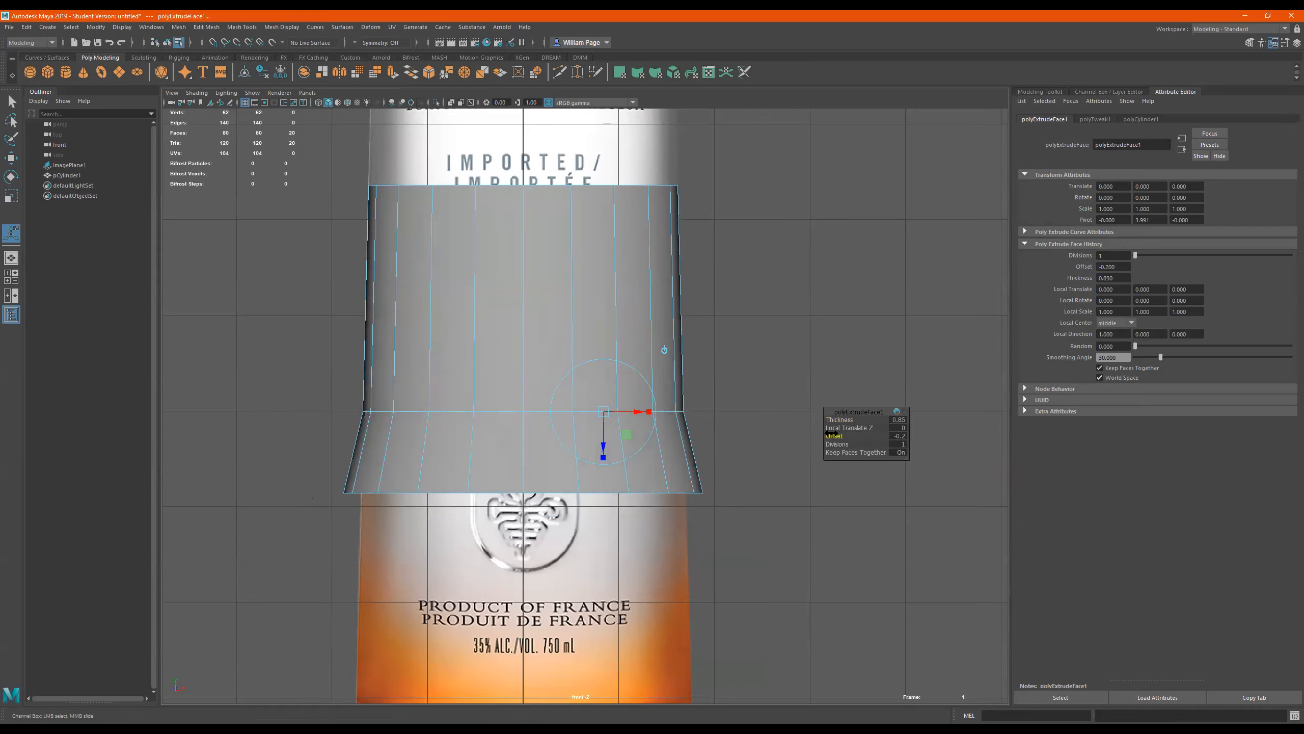
pyautogui.hotkey('ctrl', 'z')
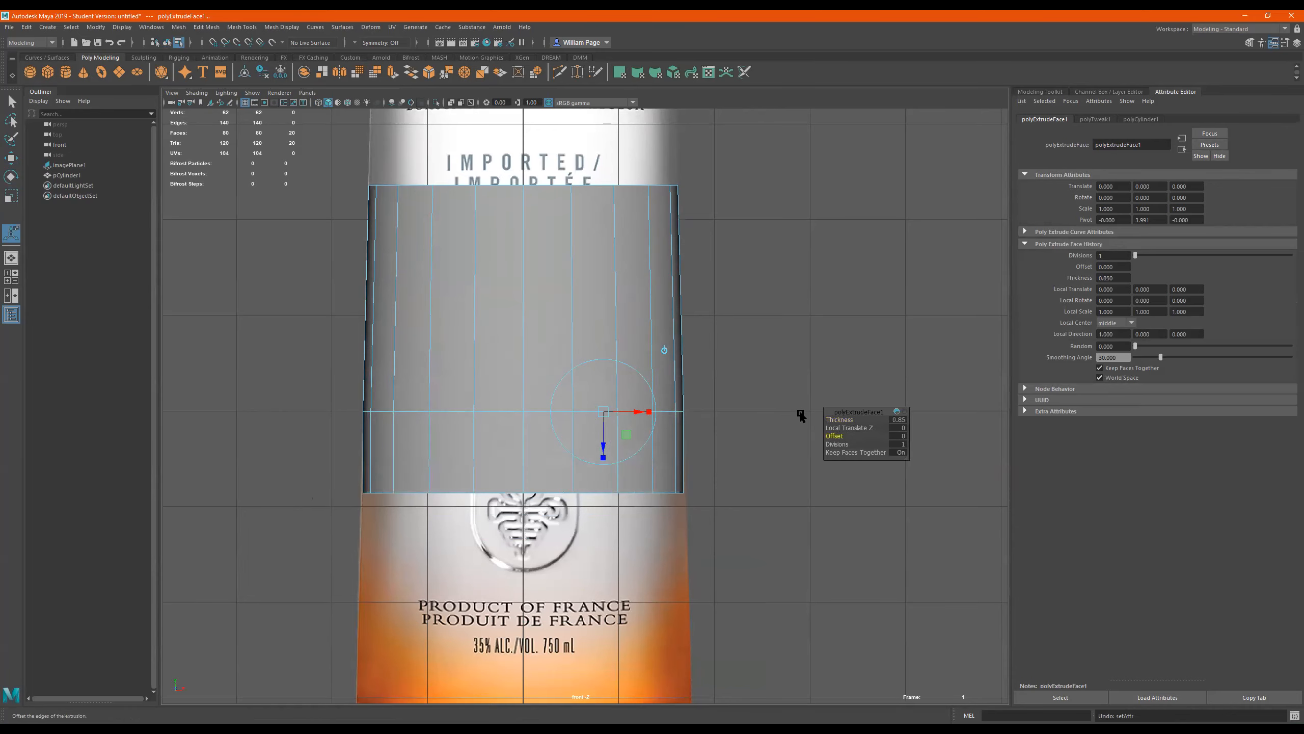
pyautogui.hotkey('ctrl', 'z')
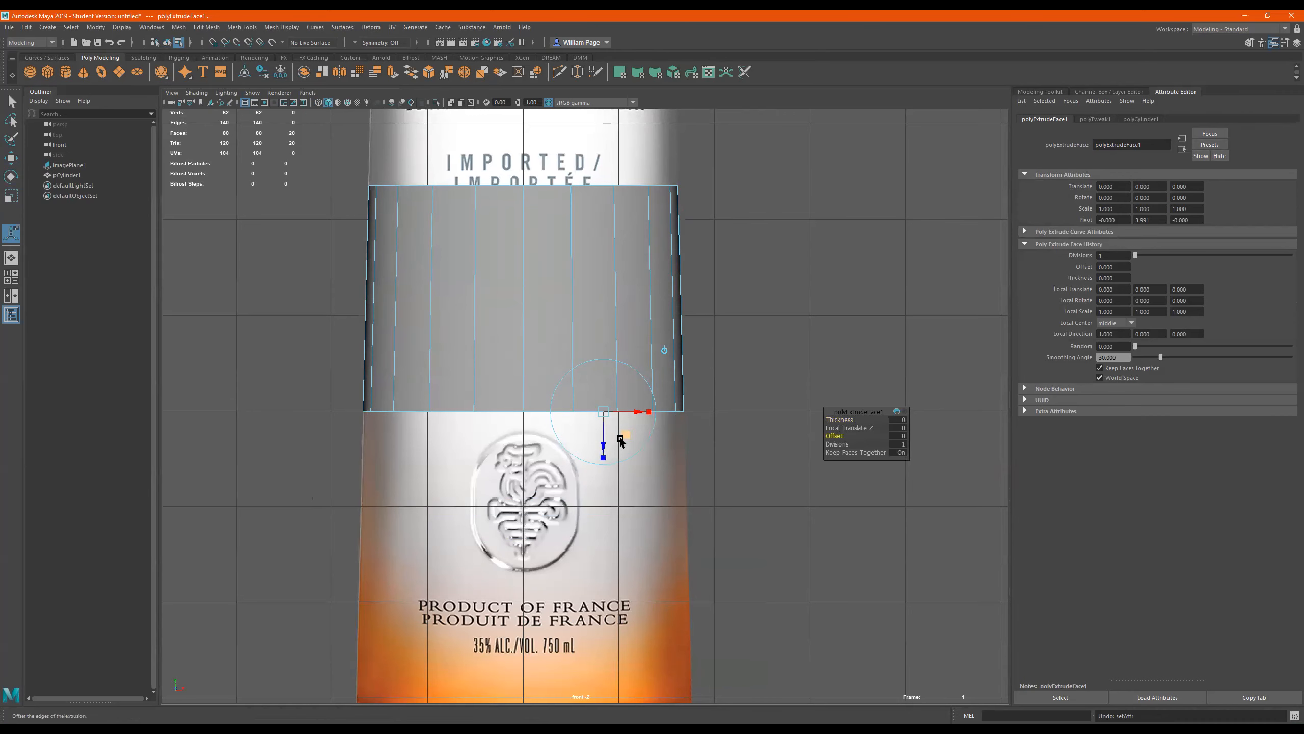
pyautogui.press('w')
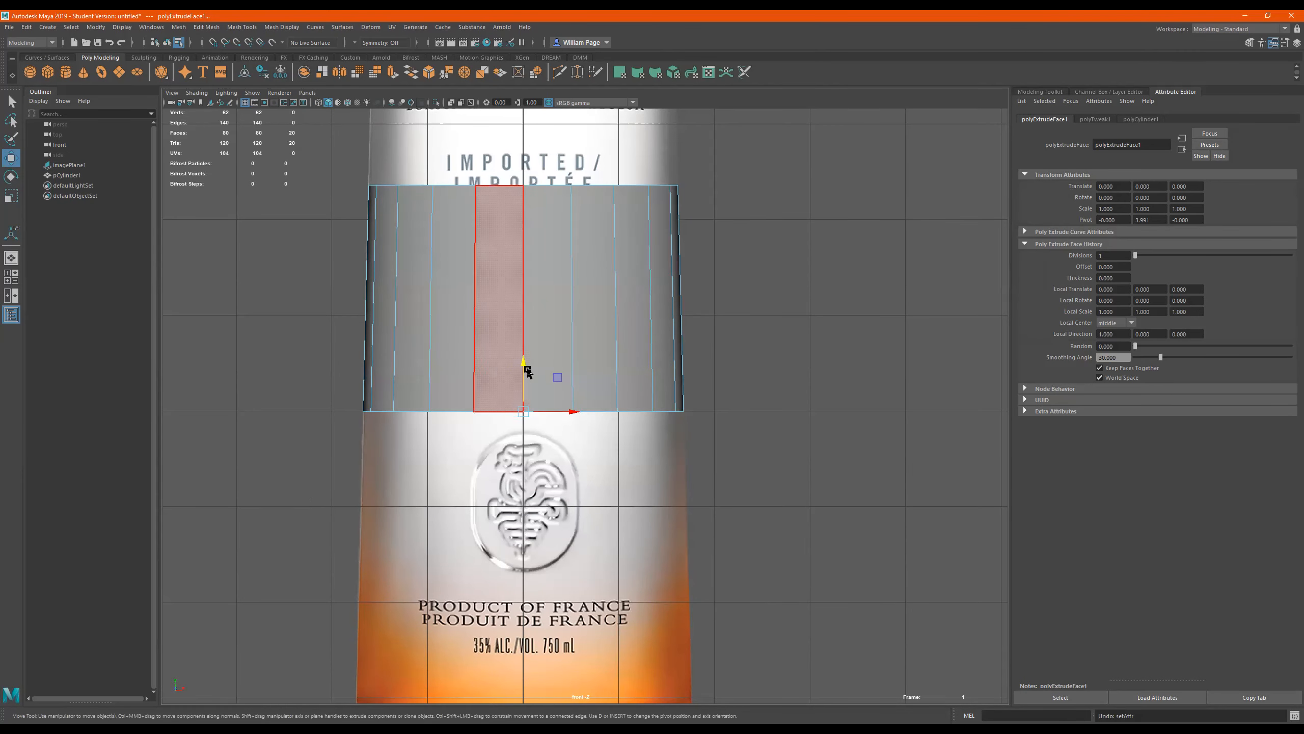
pyautogui.moveTo(524, 372); pyautogui.dragTo(512, 445)
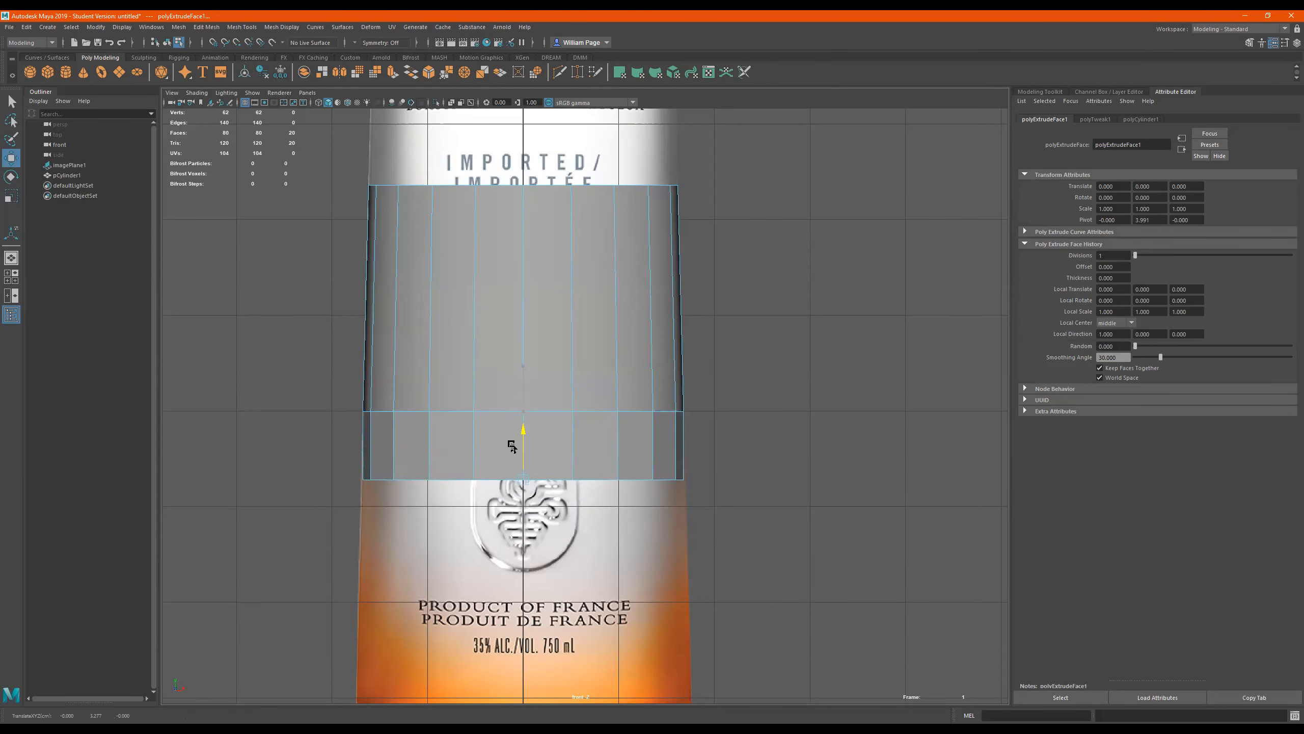
pyautogui.hotkey('ctrl', 'z')
pyautogui.hotkey('ctrl', 'z')
pyautogui.hotkey('ctrl', 'z')
# Fine-tune the bottom cap's width, extrude it down to the emblem's lower edge and widen it to the bottle's outline
pyautogui.press('r')
pyautogui.moveTo(521, 415); pyautogui.dragTo(531, 414)
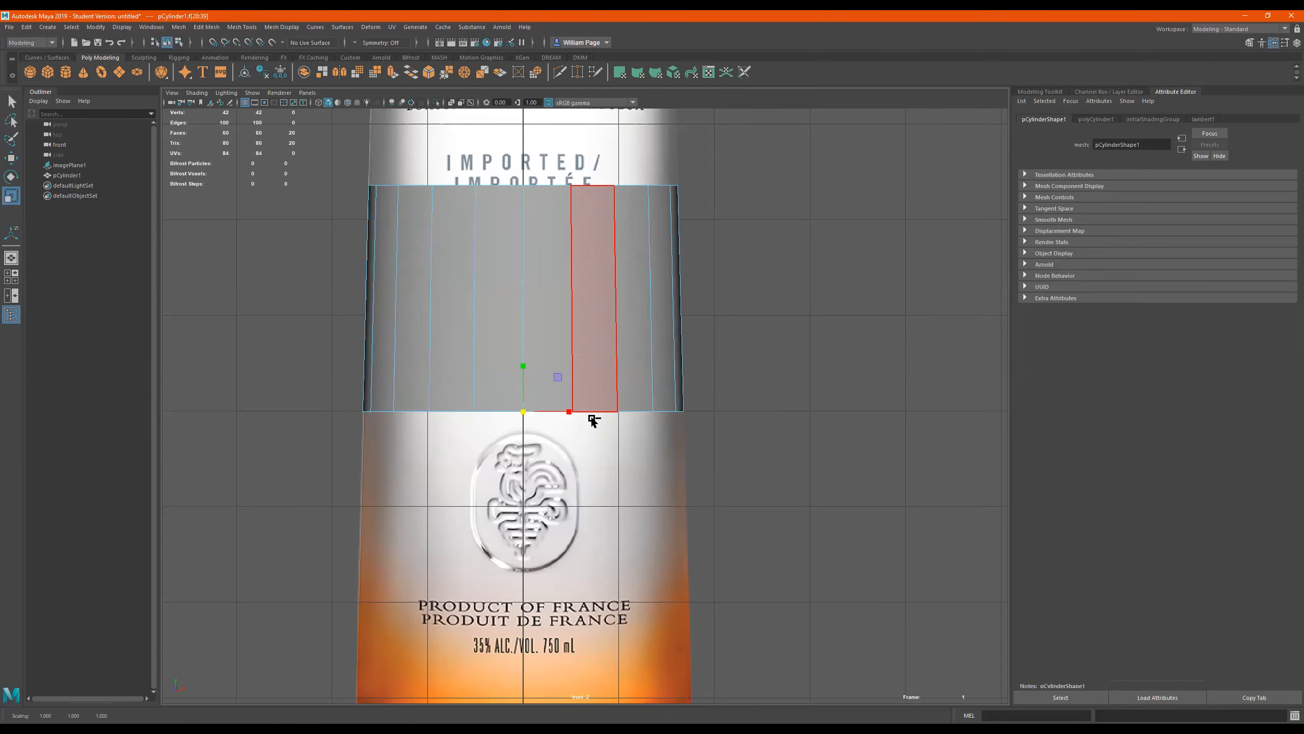
pyautogui.hotkey('ctrl', 'e')
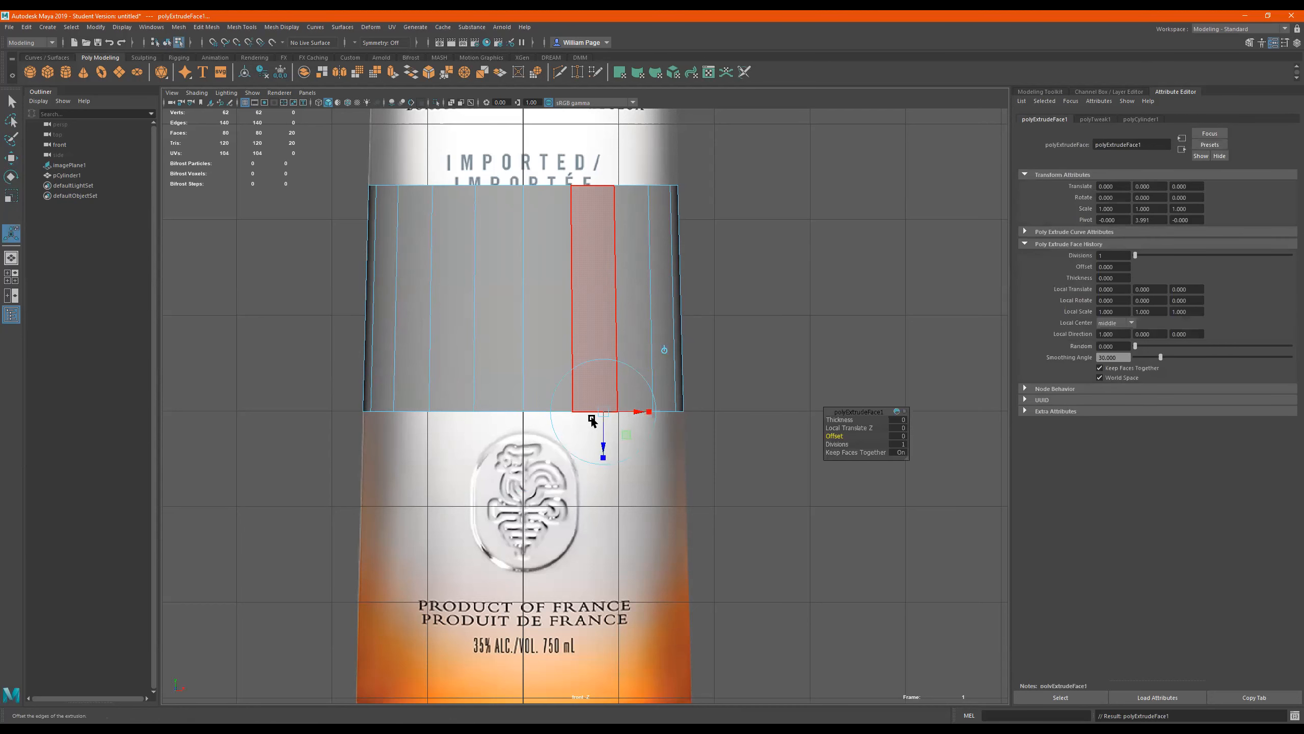
pyautogui.press('w')
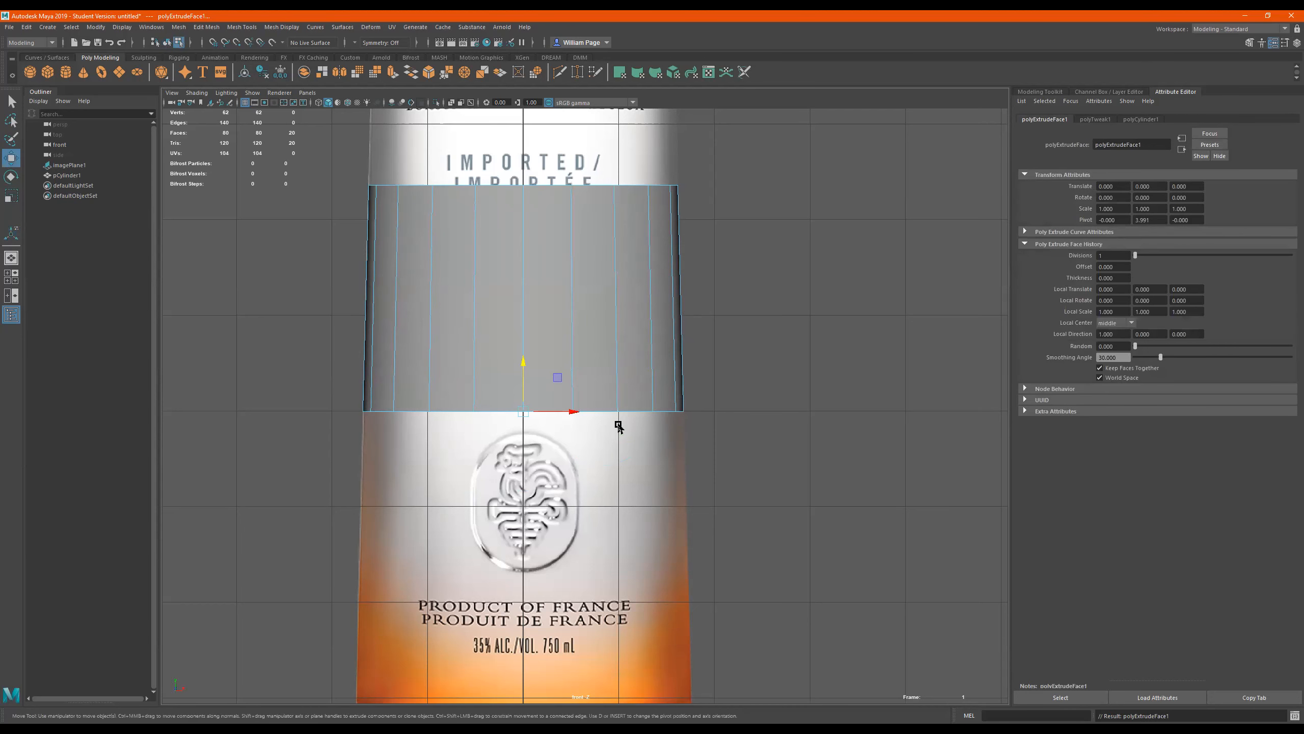
pyautogui.moveTo(524, 370); pyautogui.dragTo(520, 515)
pyautogui.press('r')
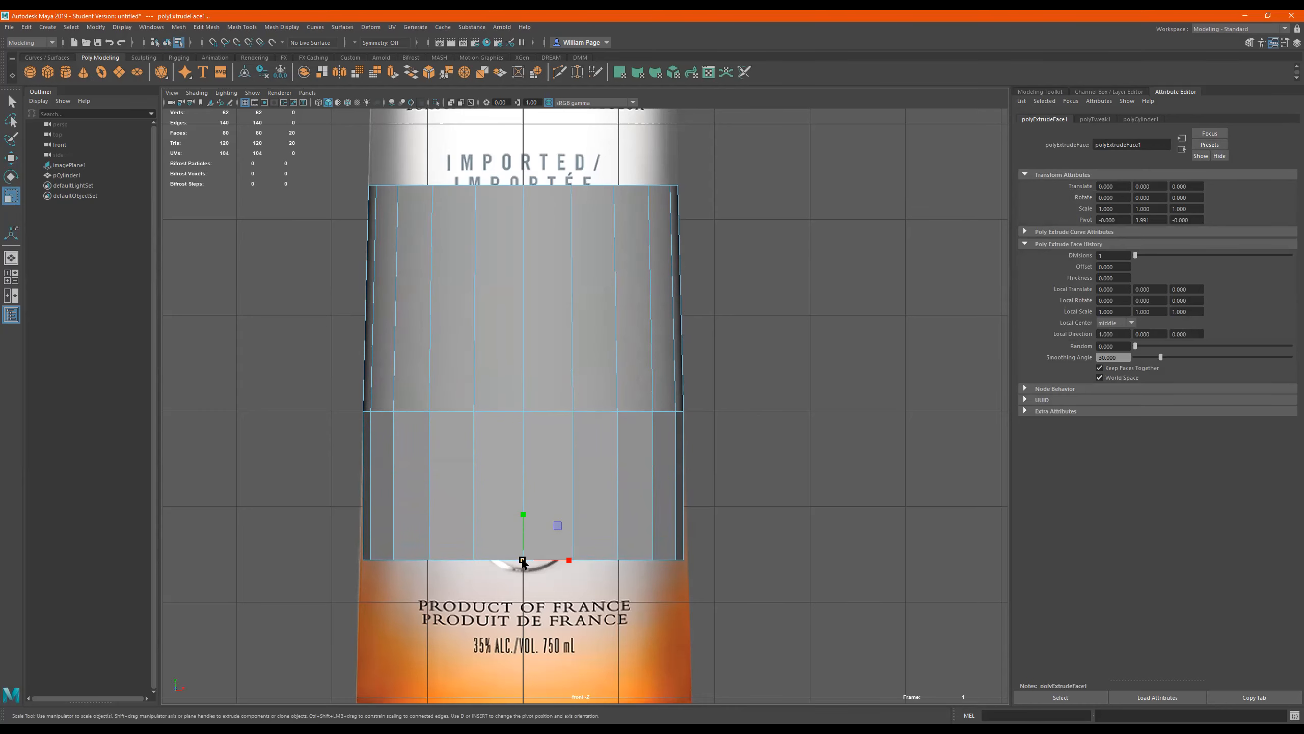
pyautogui.moveTo(522, 559); pyautogui.dragTo(530, 562)
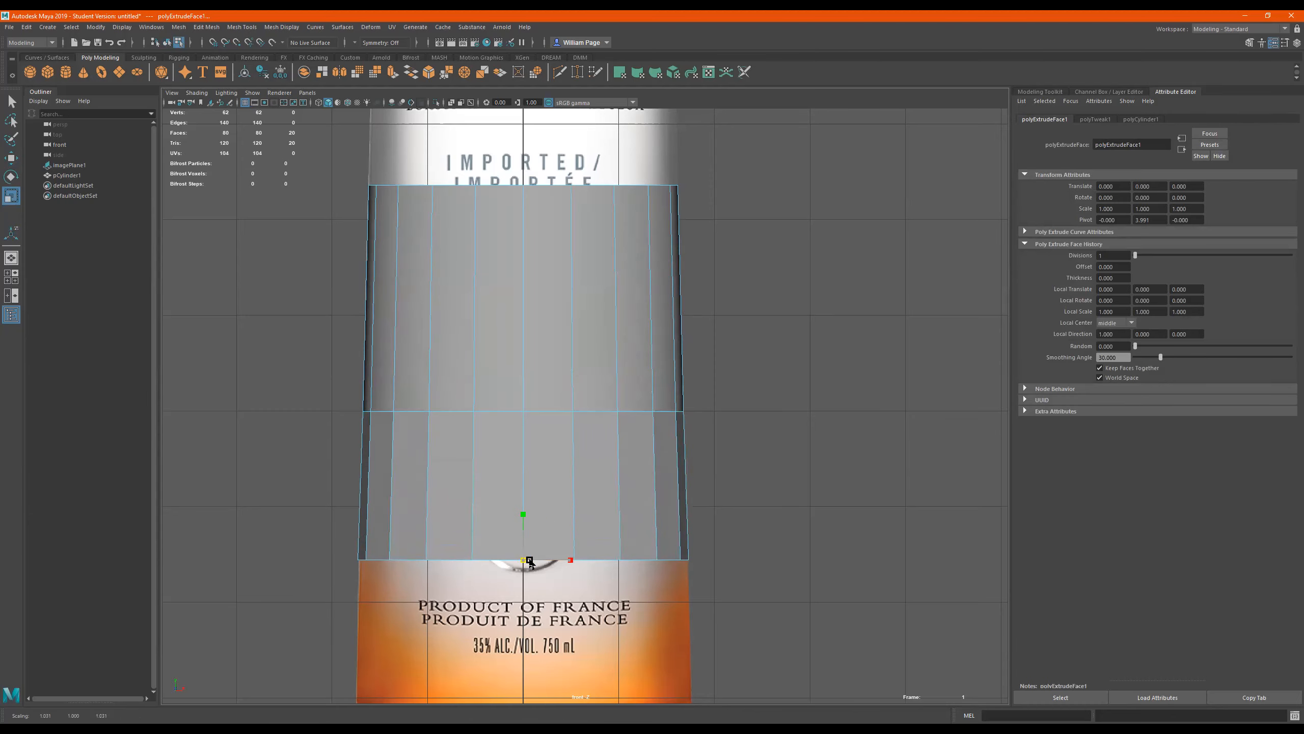
# Extrude the bottom cap faces down to just below the "35% ALC./VOL. 750 mL" text and scale them to the bottle's outline
pyautogui.keyDown('alt'); pyautogui.moveTo(745, 577); pyautogui.dragTo(724, 450, button='middle'); pyautogui.keyUp('alt')
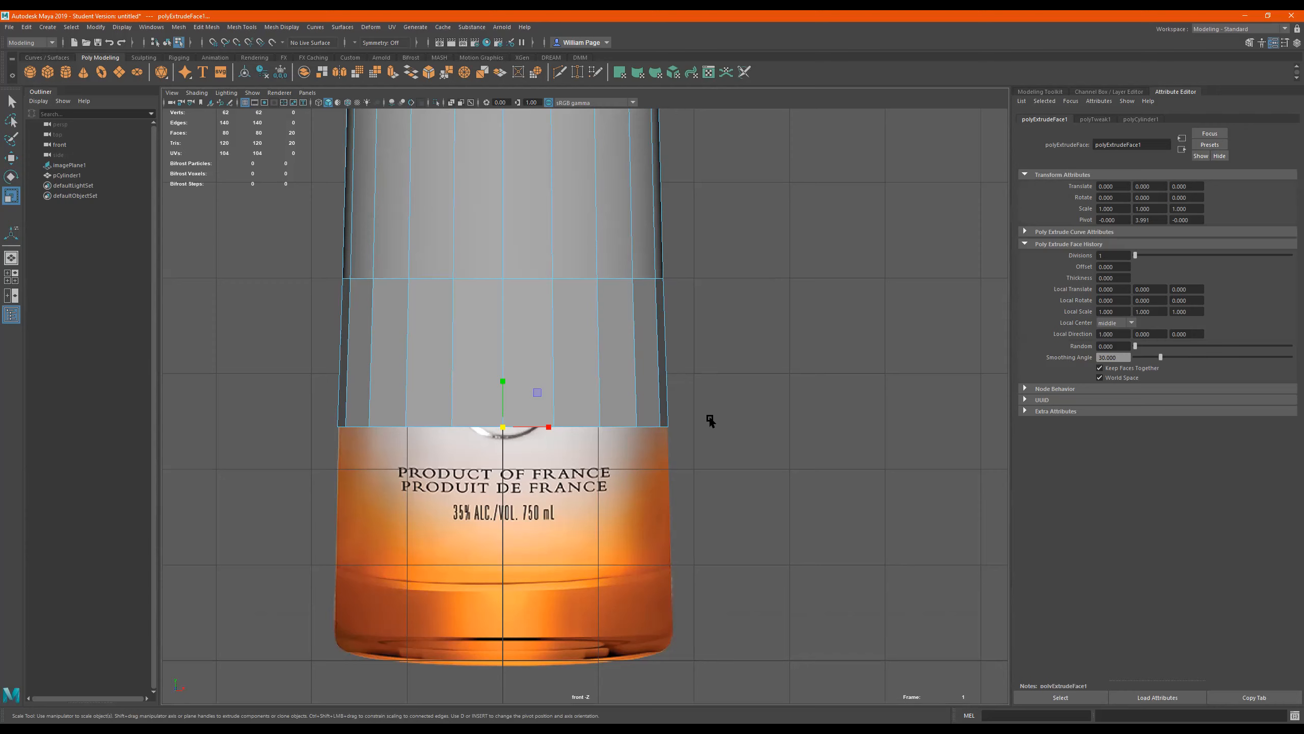
pyautogui.hotkey('ctrl', 'e')
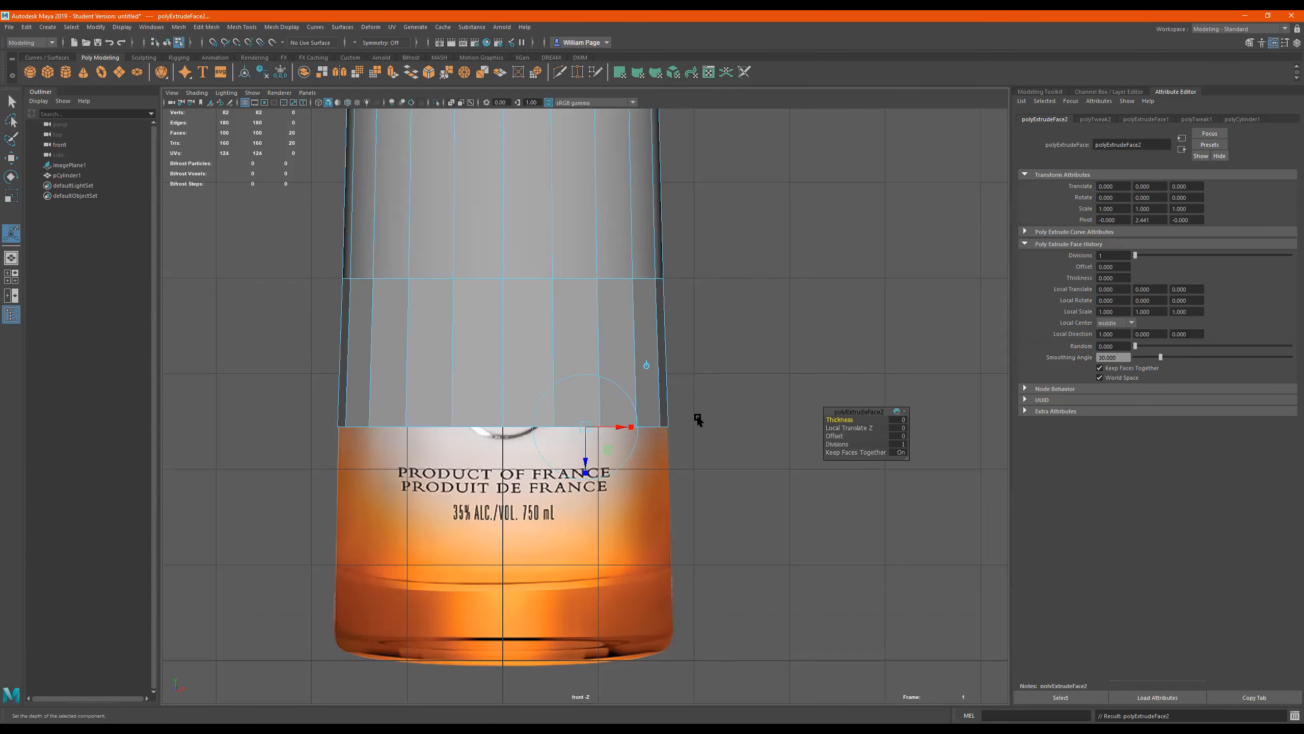
pyautogui.press('w')
pyautogui.moveTo(505, 387); pyautogui.dragTo(473, 498)
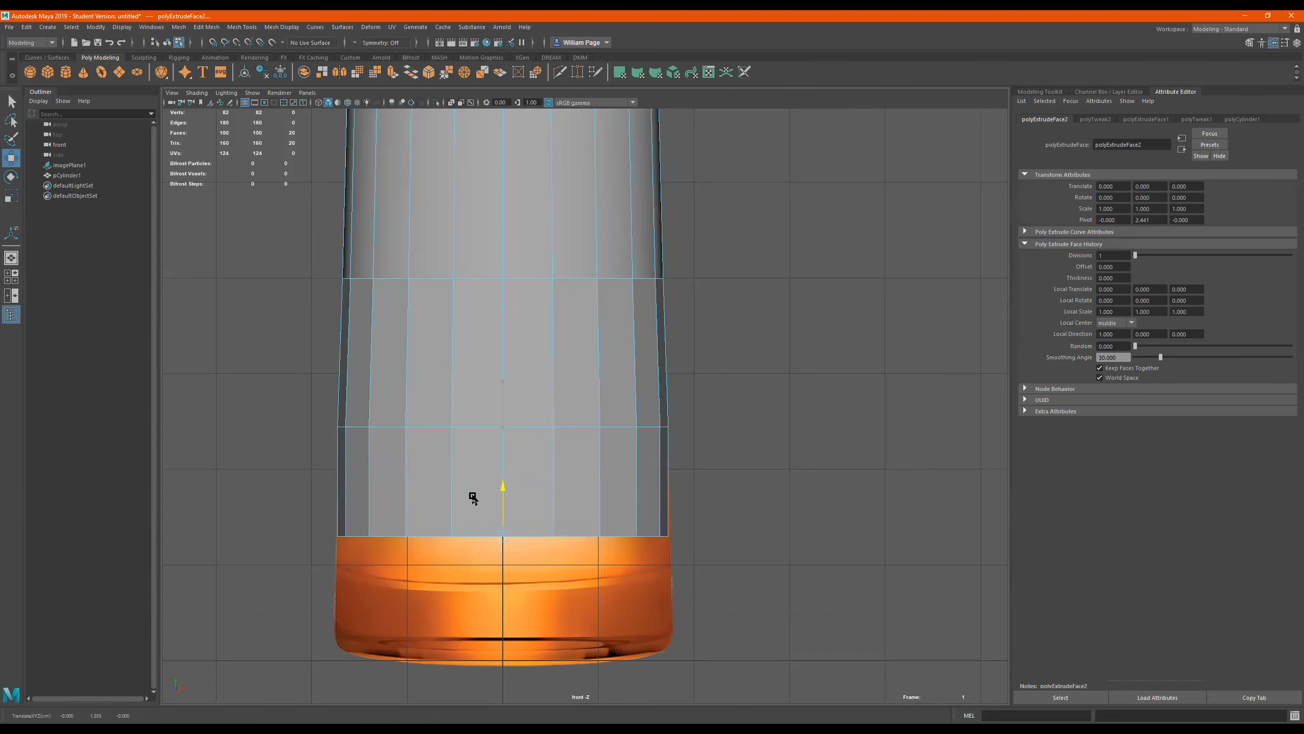
pyautogui.press('r')
pyautogui.moveTo(501, 540); pyautogui.dragTo(506, 537)
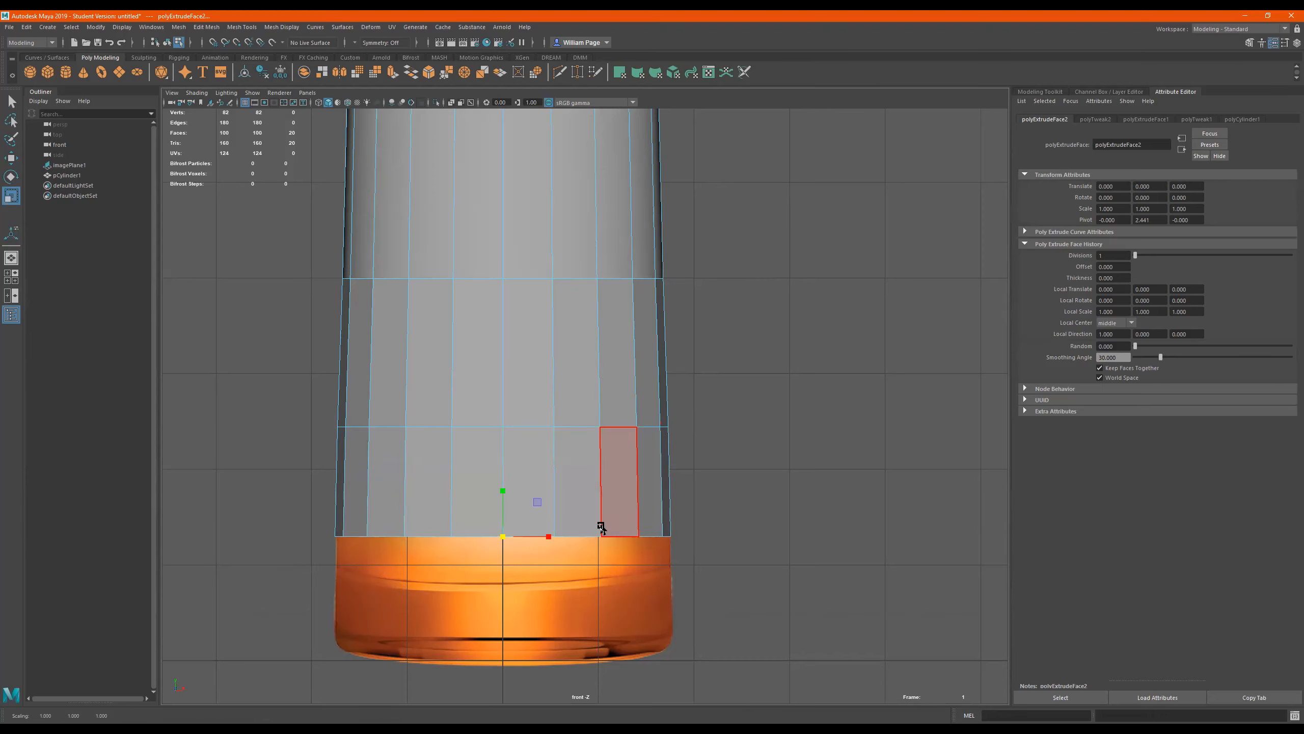
# Extrude the bottom cap faces down to just below the curved ridge near the base and match their width to the outline
pyautogui.hotkey('ctrl', 'e')
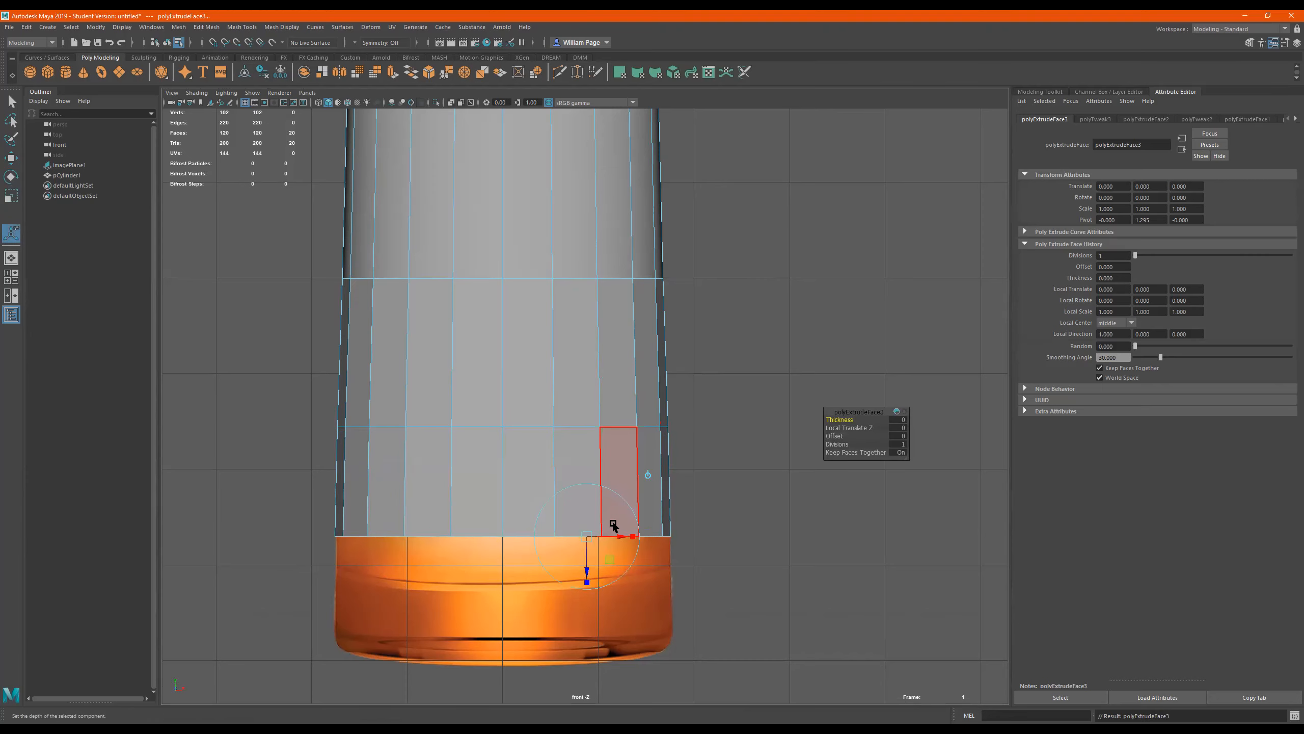
pyautogui.press('w')
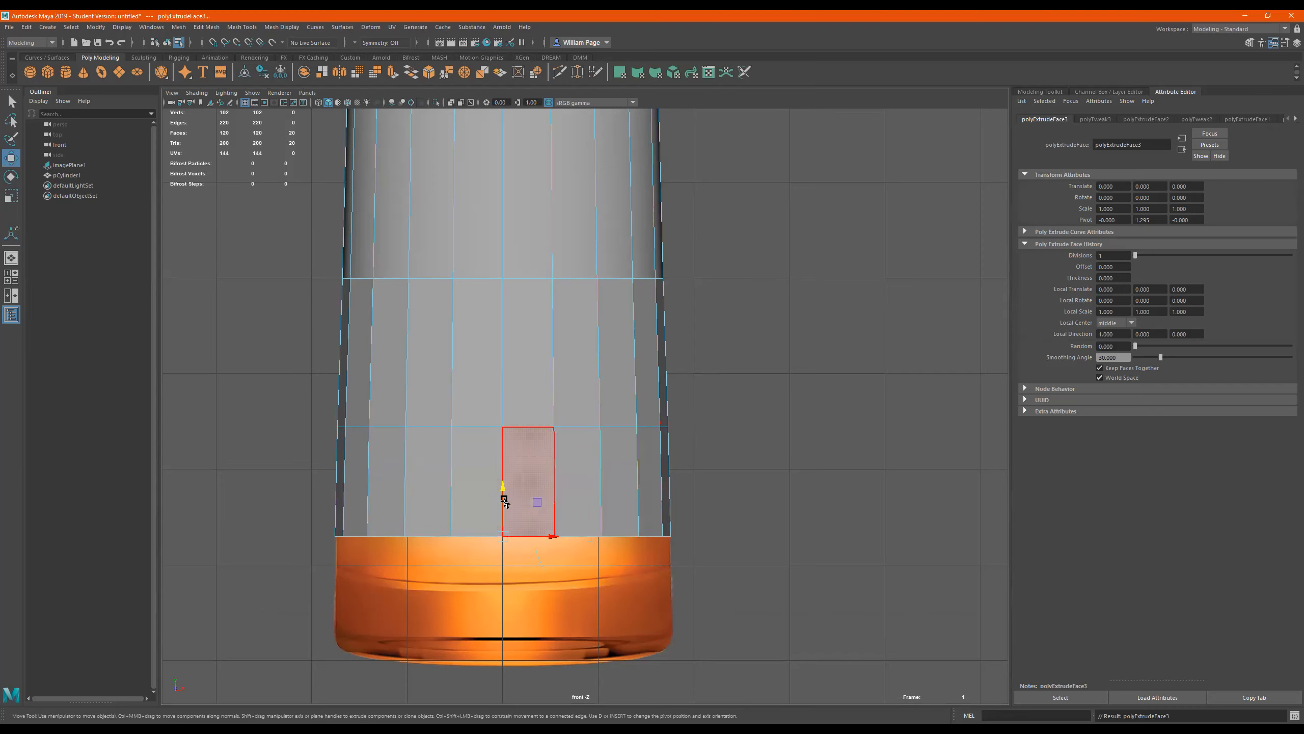
pyautogui.moveTo(501, 502); pyautogui.dragTo(497, 563)
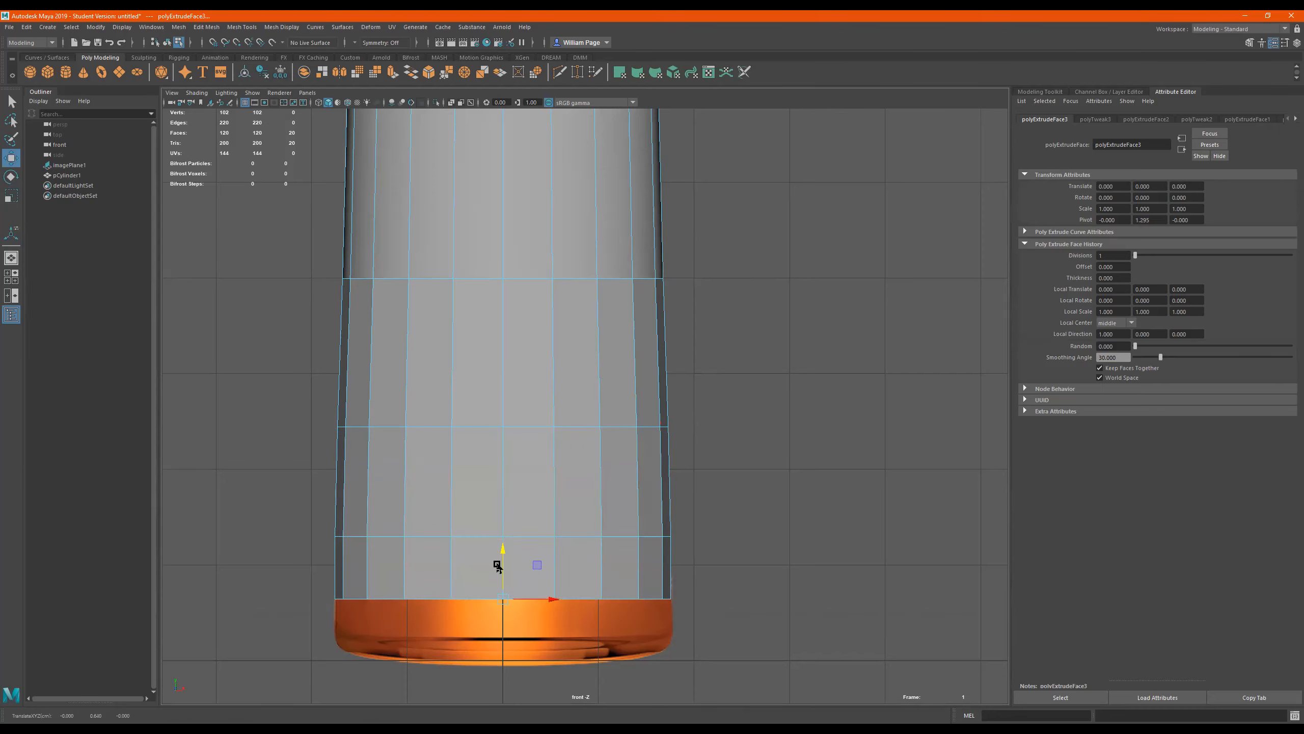
pyautogui.press('r')
pyautogui.moveTo(505, 601); pyautogui.dragTo(507, 602)
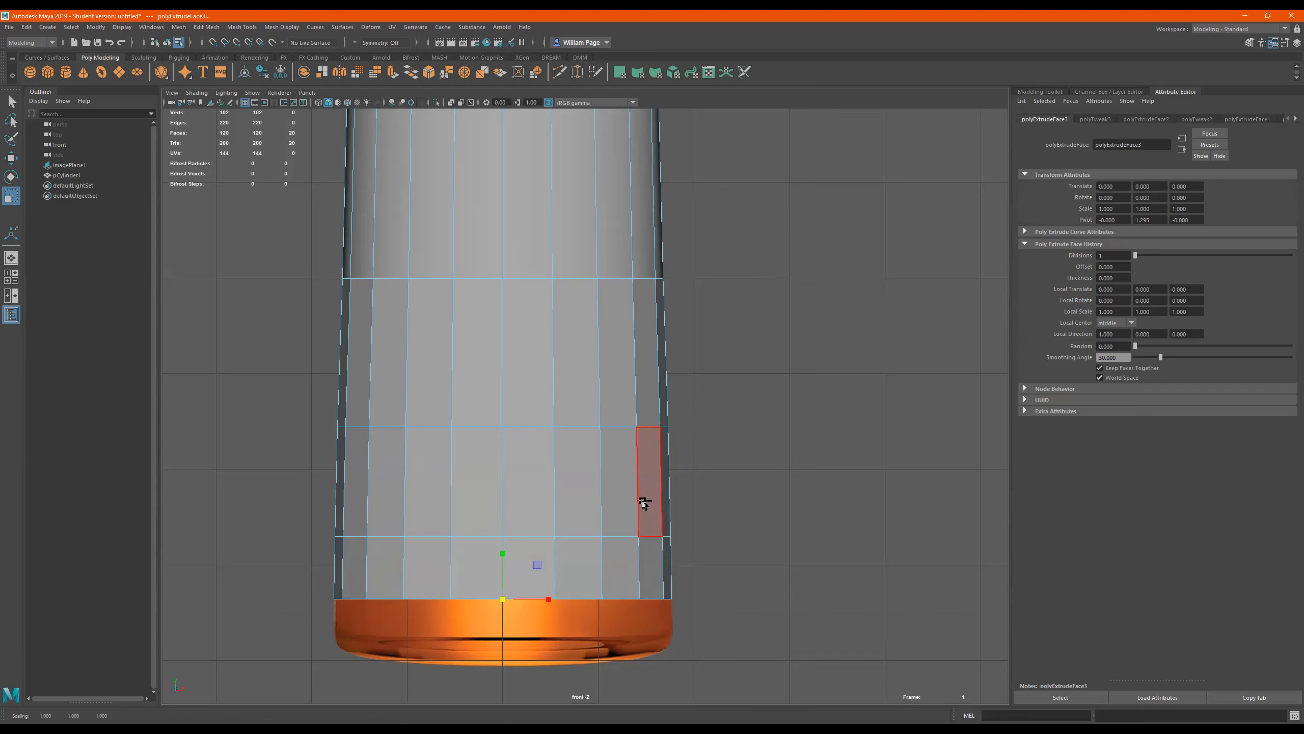
# Extrude the bottom cap faces down to where the base corner starts to round and adjust their scale to the outline
pyautogui.hotkey('ctrl', 'e')
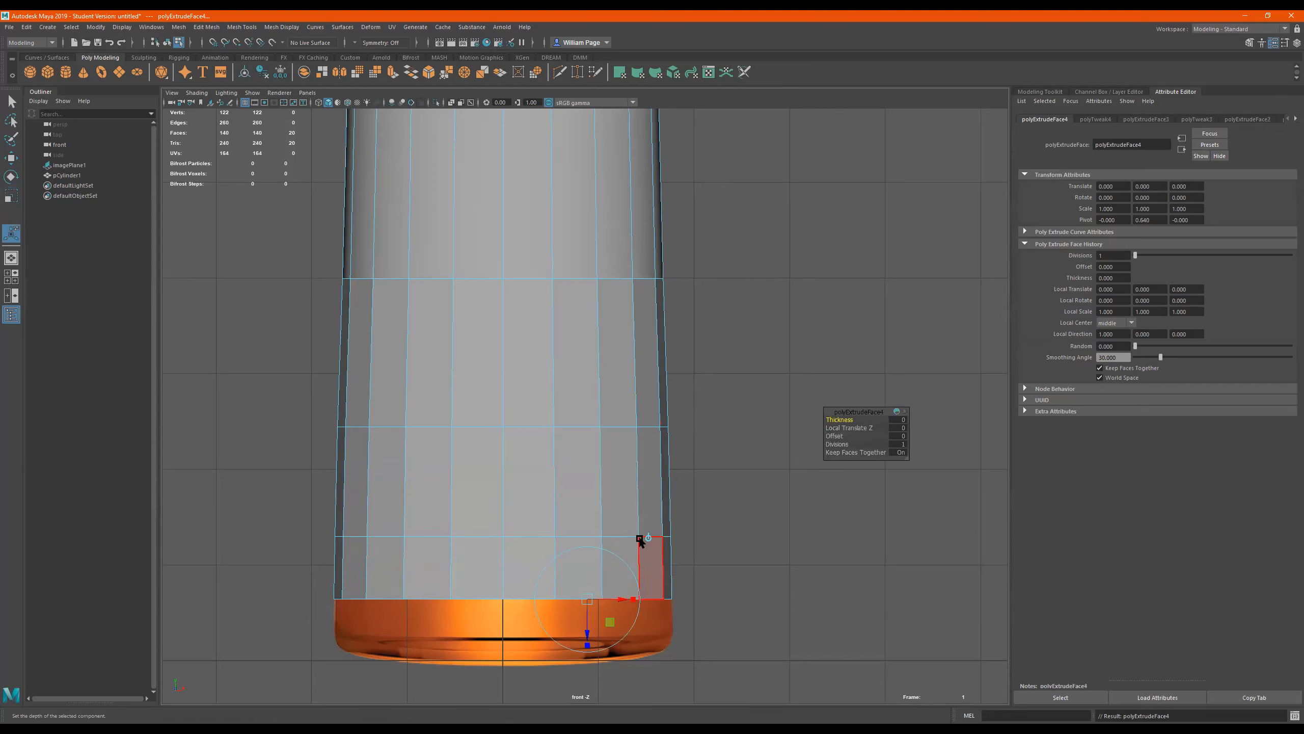
pyautogui.press('w')
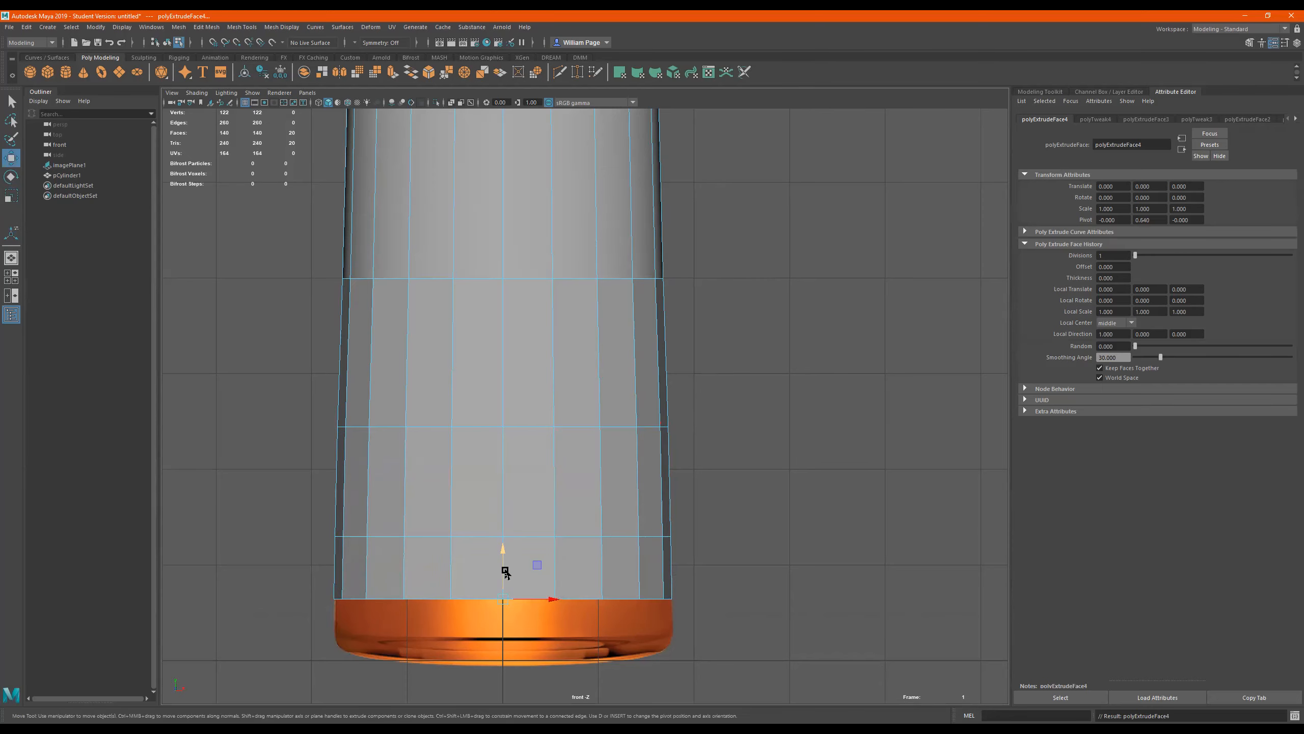
pyautogui.moveTo(504, 571); pyautogui.dragTo(502, 602)
pyautogui.press('r')
pyautogui.moveTo(502, 631); pyautogui.dragTo(502, 630)
# Scale the lowest cap faces inward to round the base and, in wireframe display, adjust their height to the bottle's bottom edge
pyautogui.keyDown('alt'); pyautogui.moveTo(728, 545); pyautogui.dragTo(795, 337, button='middle'); pyautogui.keyUp('alt')
pyautogui.keyDown('alt'); pyautogui.moveTo(740, 427); pyautogui.dragTo(1092, 342, button='right'); pyautogui.keyUp('alt')
pyautogui.keyDown('alt'); pyautogui.moveTo(669, 390); pyautogui.dragTo(883, 402, button='right'); pyautogui.keyUp('alt')
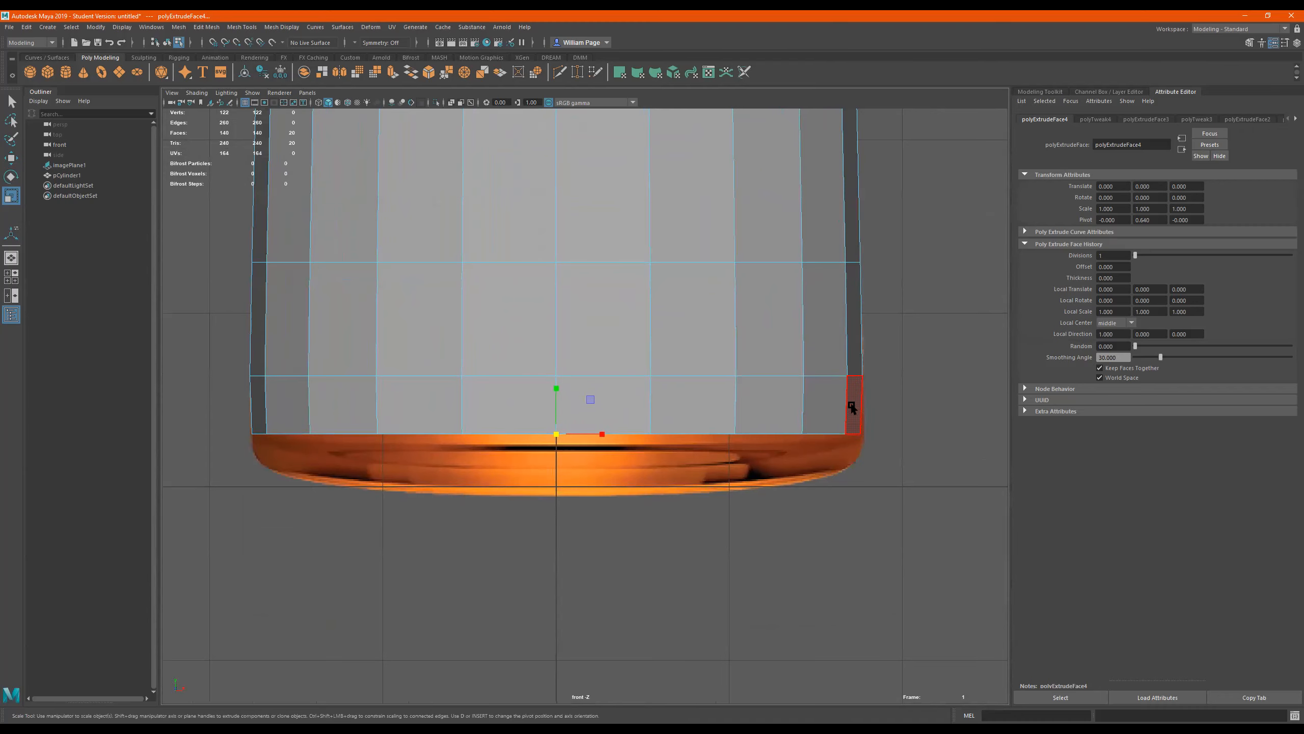
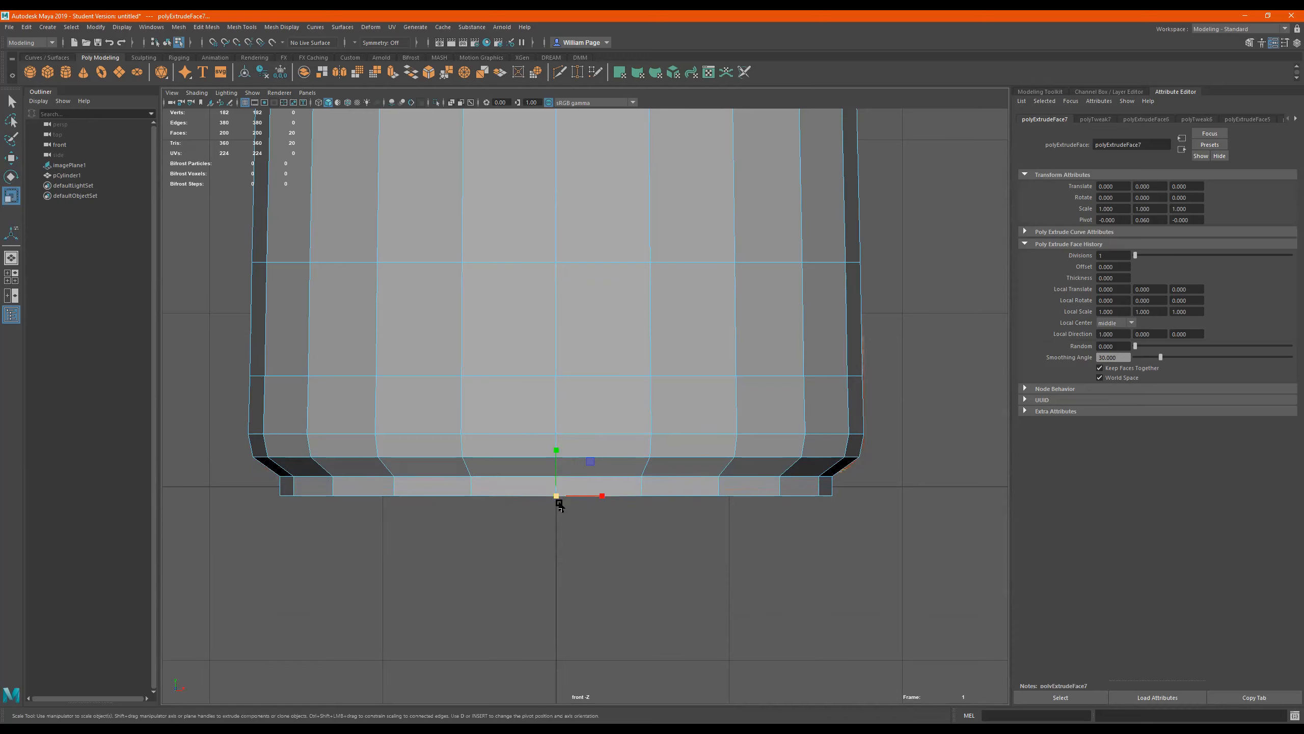
pyautogui.moveTo(558, 496); pyautogui.dragTo(555, 454)
pyautogui.press('w')
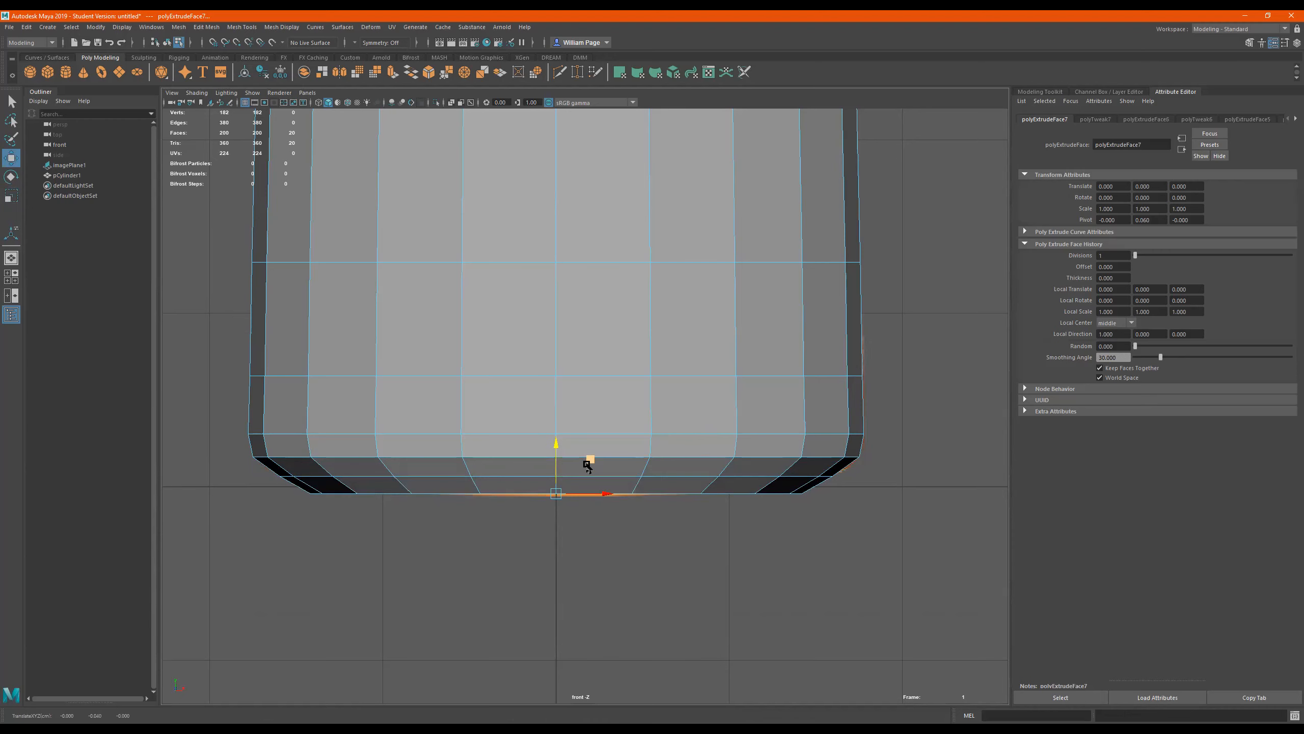
pyautogui.press('4')
pyautogui.scroll(1, 590, 476)
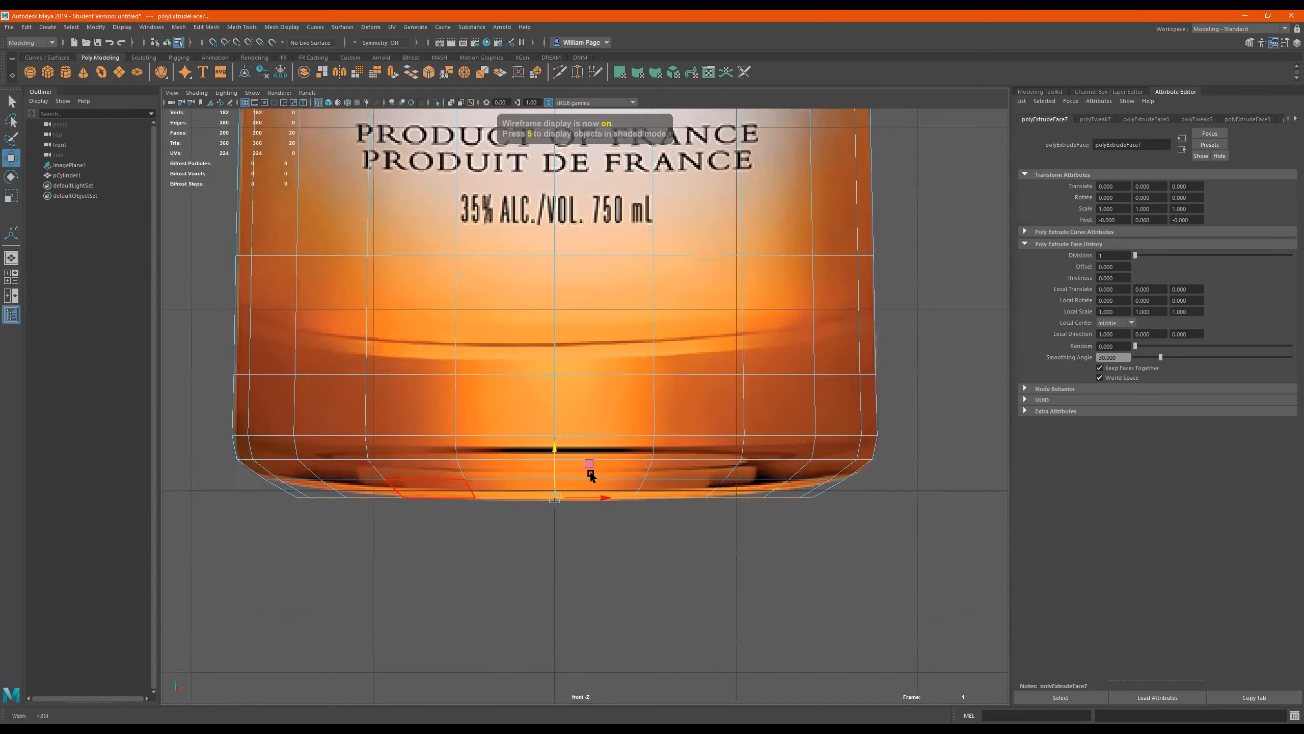
pyautogui.scroll(2, 590, 475)
pyautogui.moveTo(547, 471); pyautogui.dragTo(537, 466)
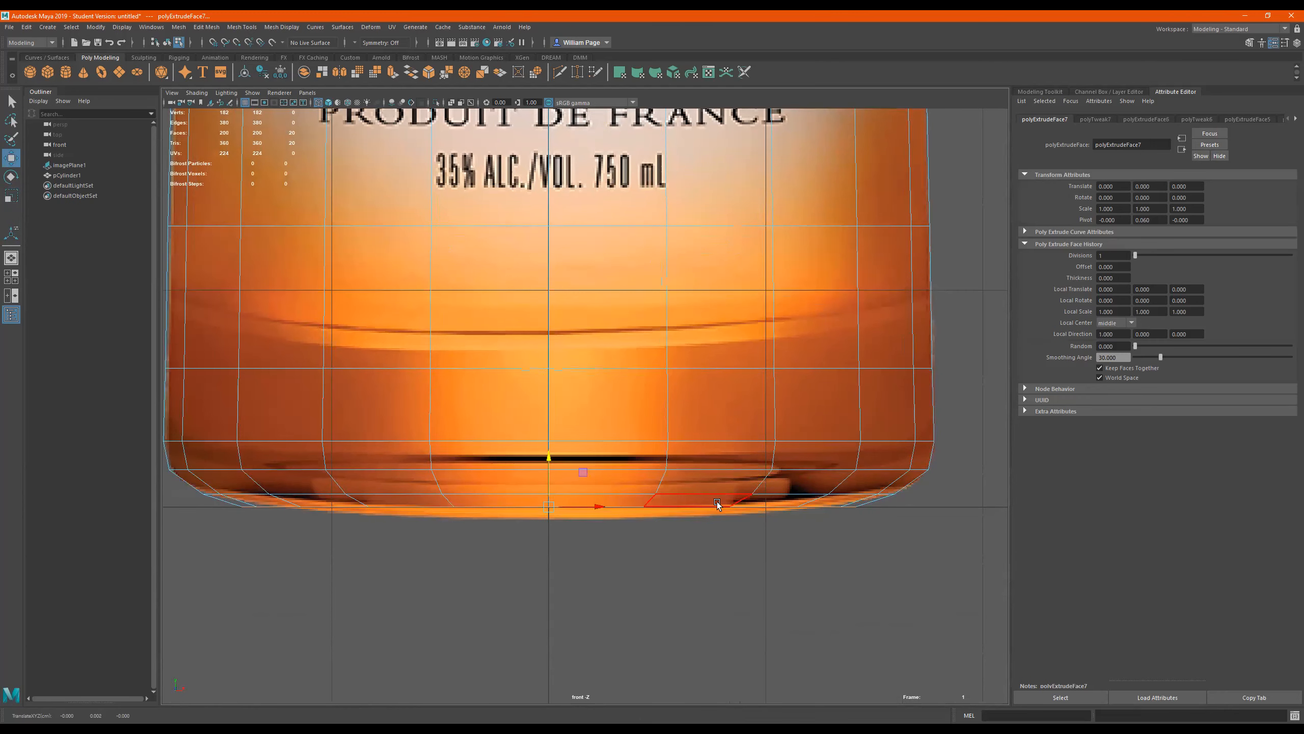
# Examine how closely the wireframe's rounded base corner follows the reference bottle's outline
pyautogui.scroll(-2, 861, 411)
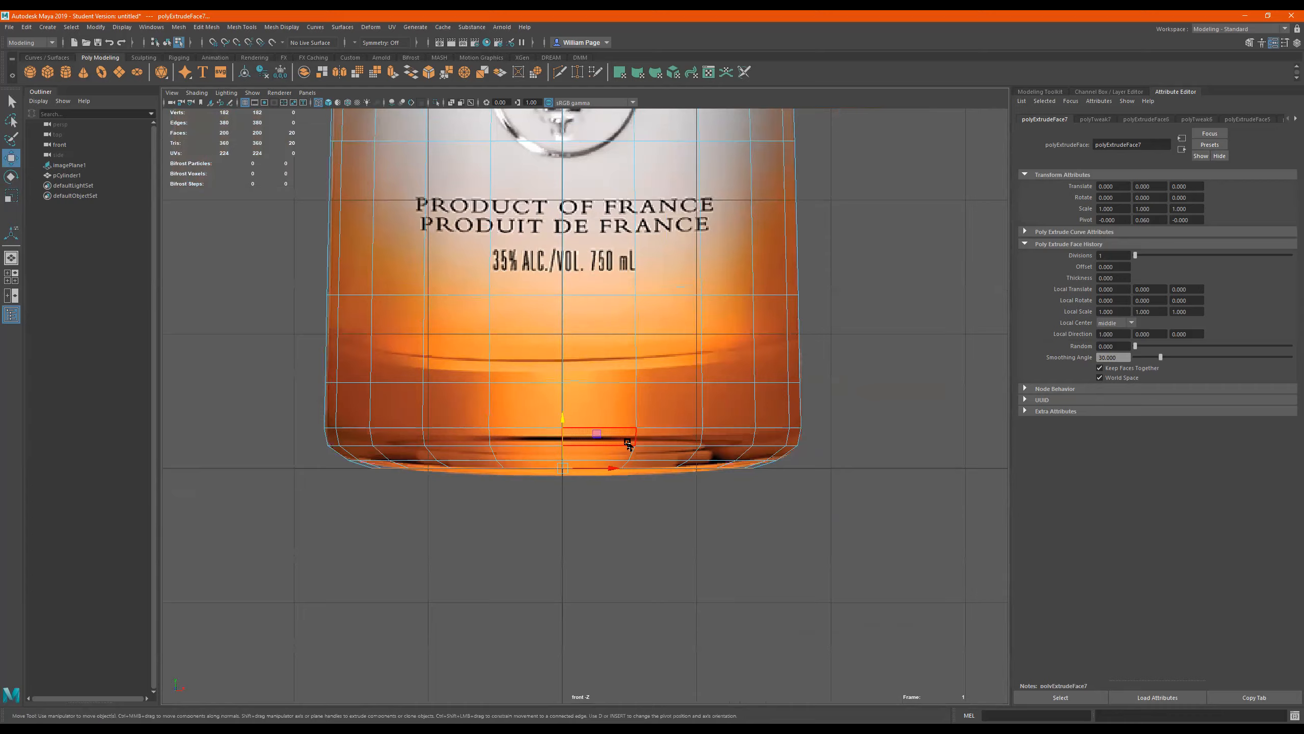
pyautogui.scroll(4, 786, 415)
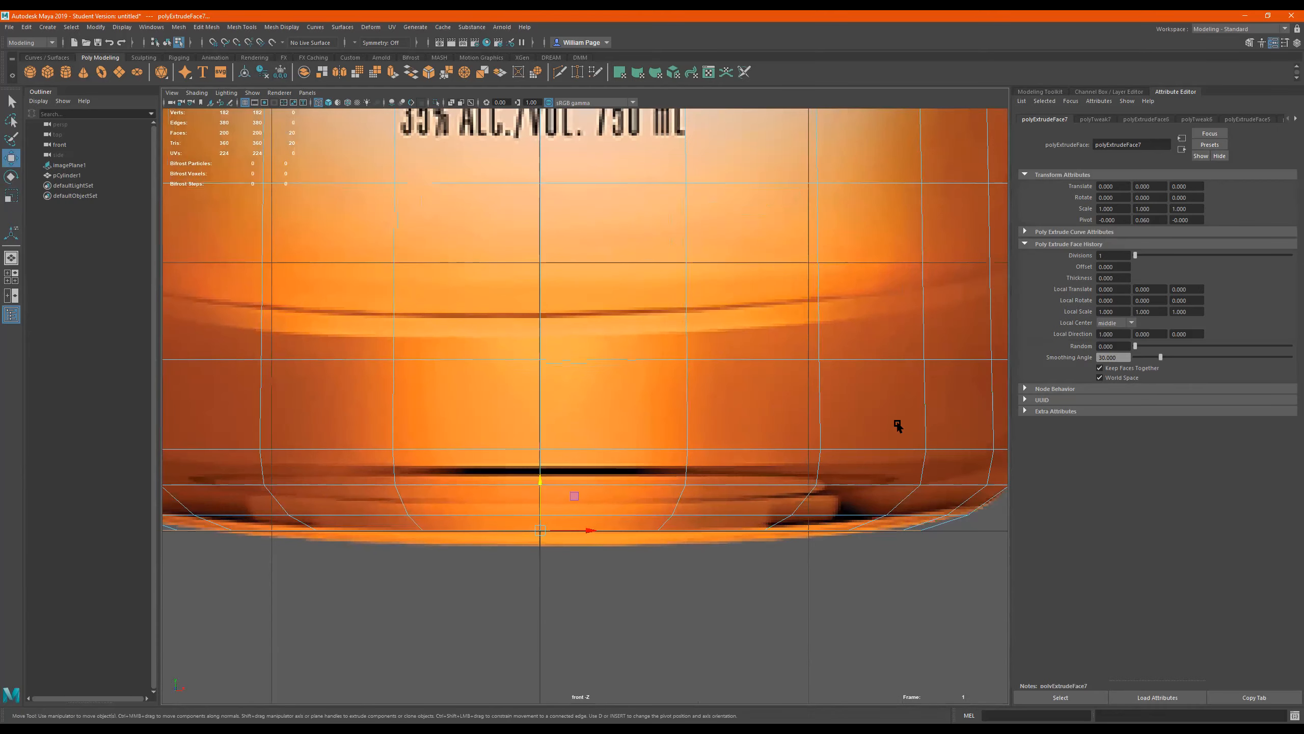
pyautogui.scroll(2, 669, 291)
pyautogui.scroll(1, 989, 345)
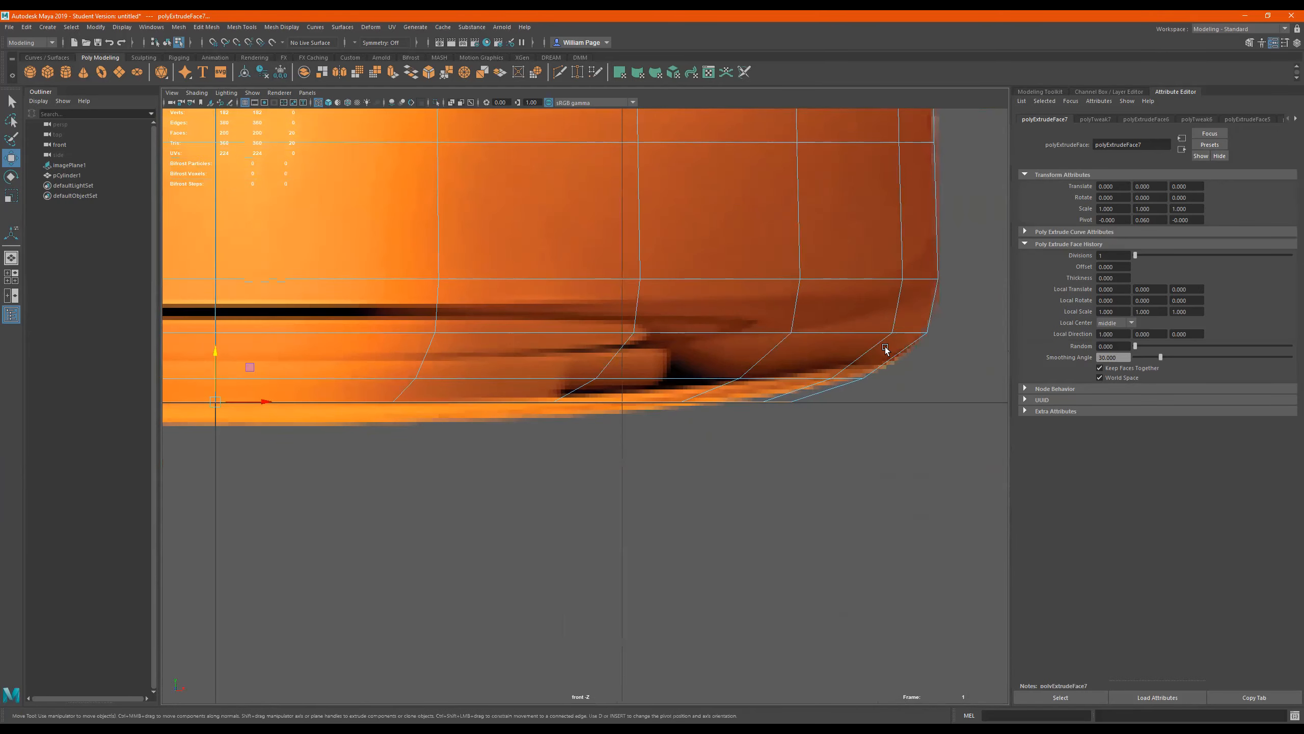
pyautogui.scroll(2, 884, 347)
pyautogui.keyDown('alt'); pyautogui.moveTo(872, 364); pyautogui.dragTo(840, 421, button='middle'); pyautogui.keyUp('alt')
pyautogui.scroll(-4, 840, 411)
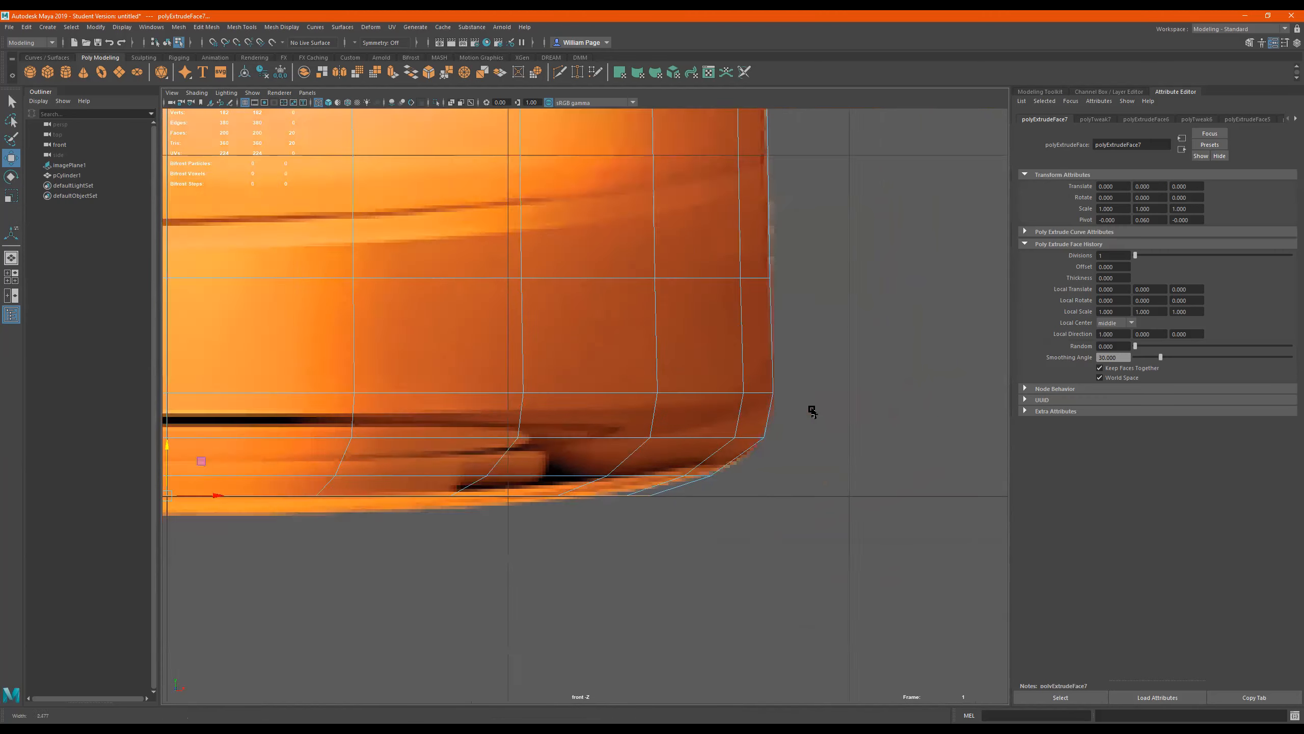
pyautogui.scroll(4, 858, 387)
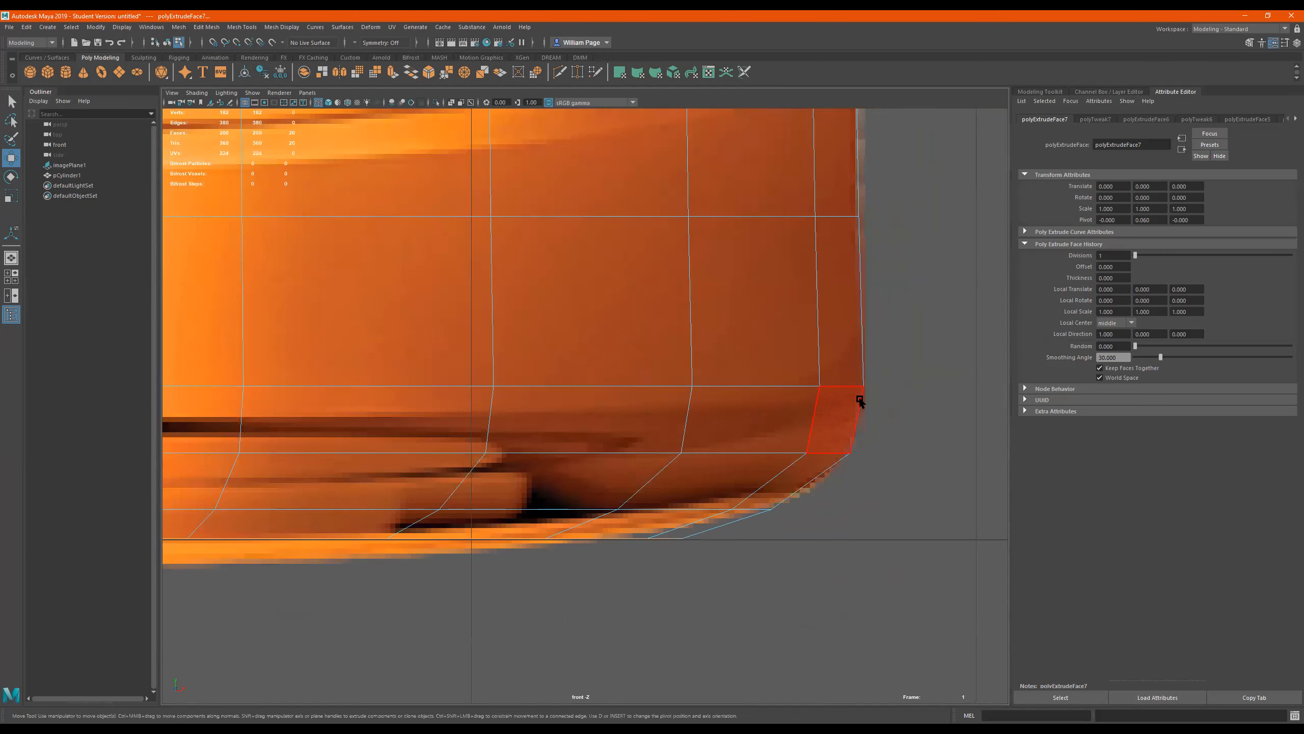
pyautogui.scroll(-4, 718, 372)
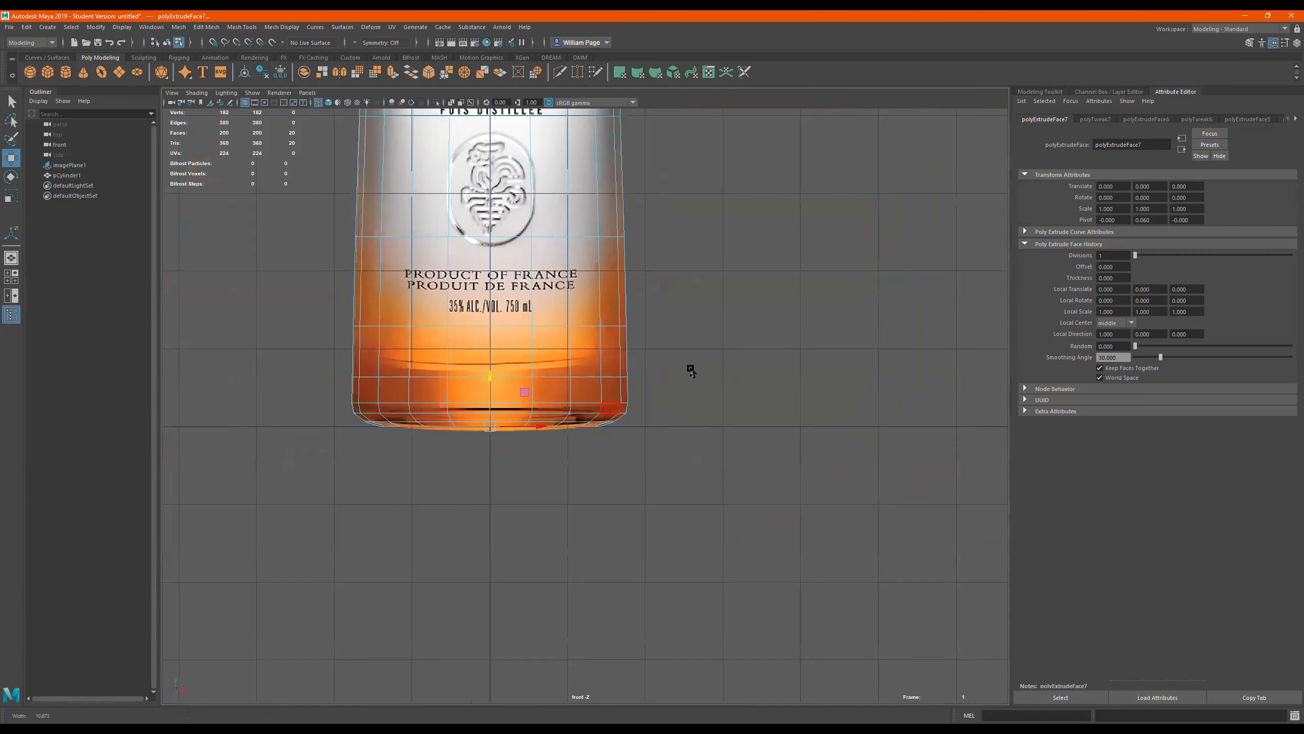
pyautogui.scroll(-1, 771, 355)
pyautogui.scroll(2, 770, 355)
pyautogui.keyDown('alt'); pyautogui.moveTo(513, 368); pyautogui.dragTo(667, 393, button='middle'); pyautogui.keyUp('alt')
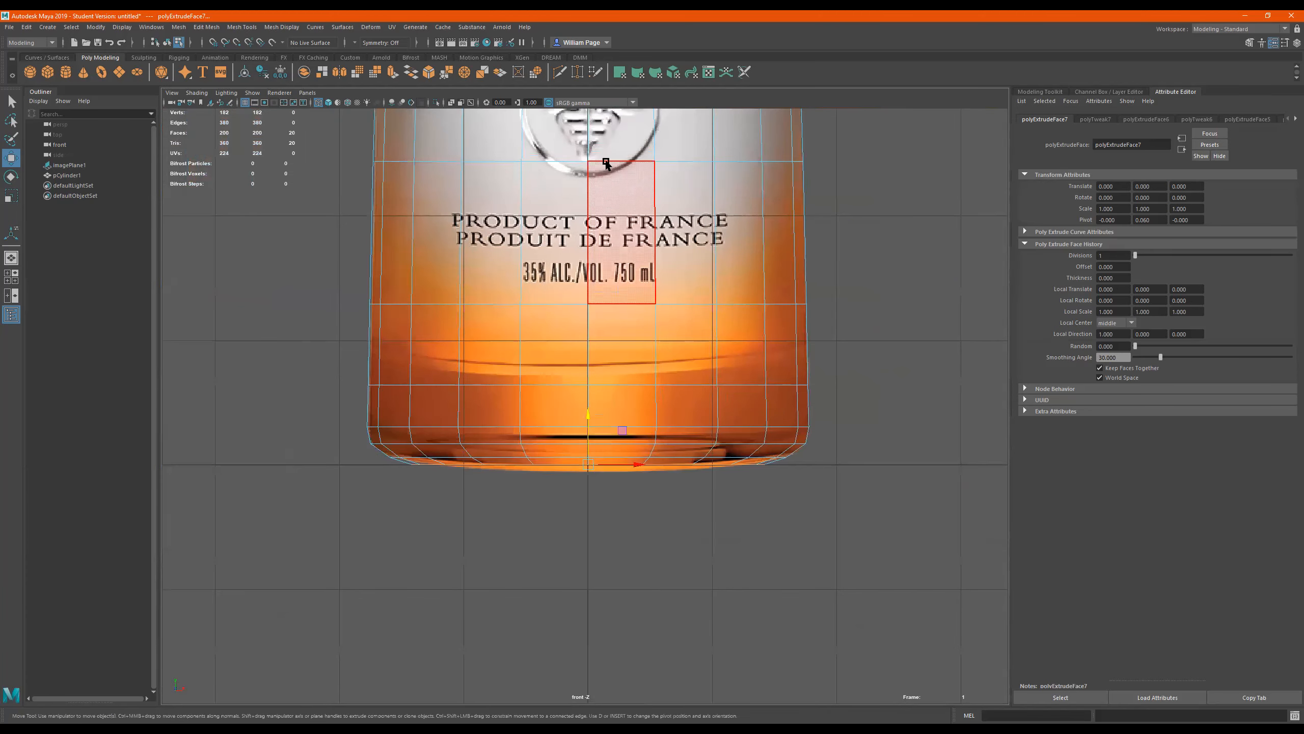
# Insert an edge loop with Multi-Cut around the rounded base, midway between the second and third loops from the bottom
pyautogui.click(562, 70)
pyautogui.scroll(4, 801, 446)
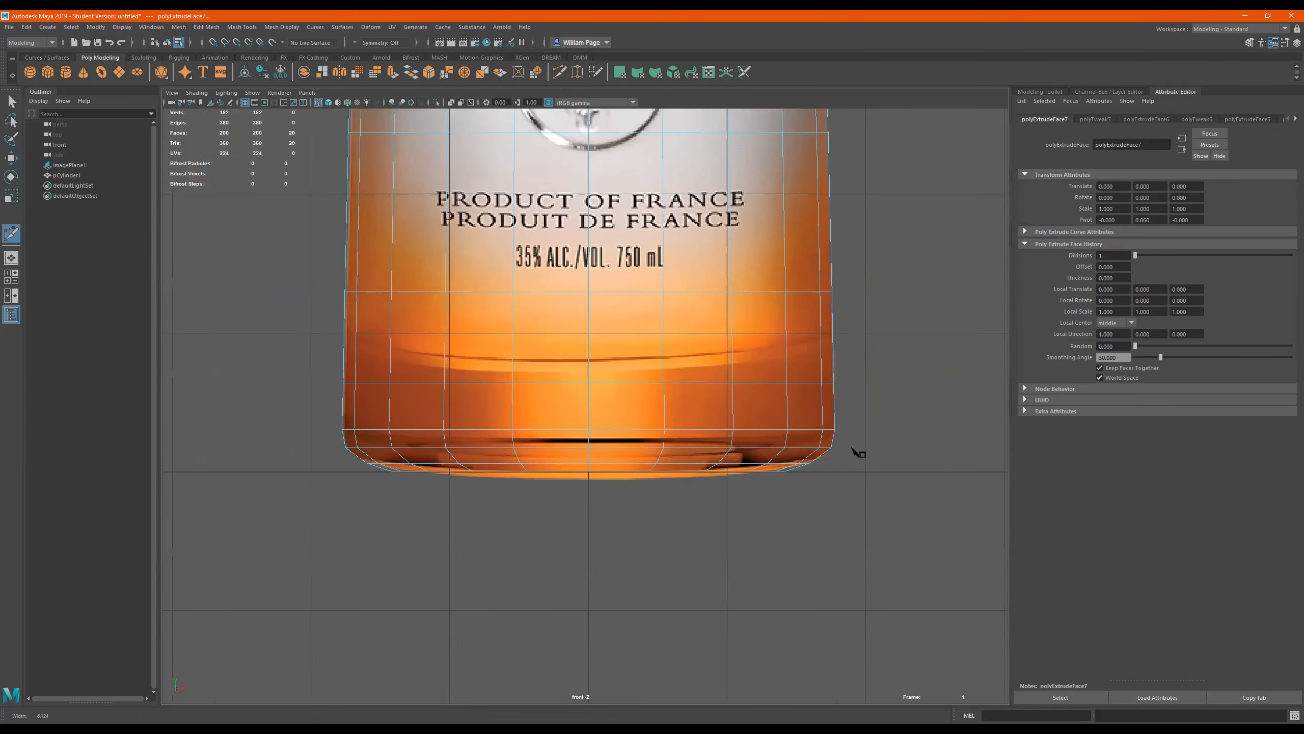
pyautogui.scroll(2, 842, 405)
pyautogui.keyDown('alt'); pyautogui.moveTo(734, 400); pyautogui.dragTo(813, 422, button='middle'); pyautogui.keyUp('alt')
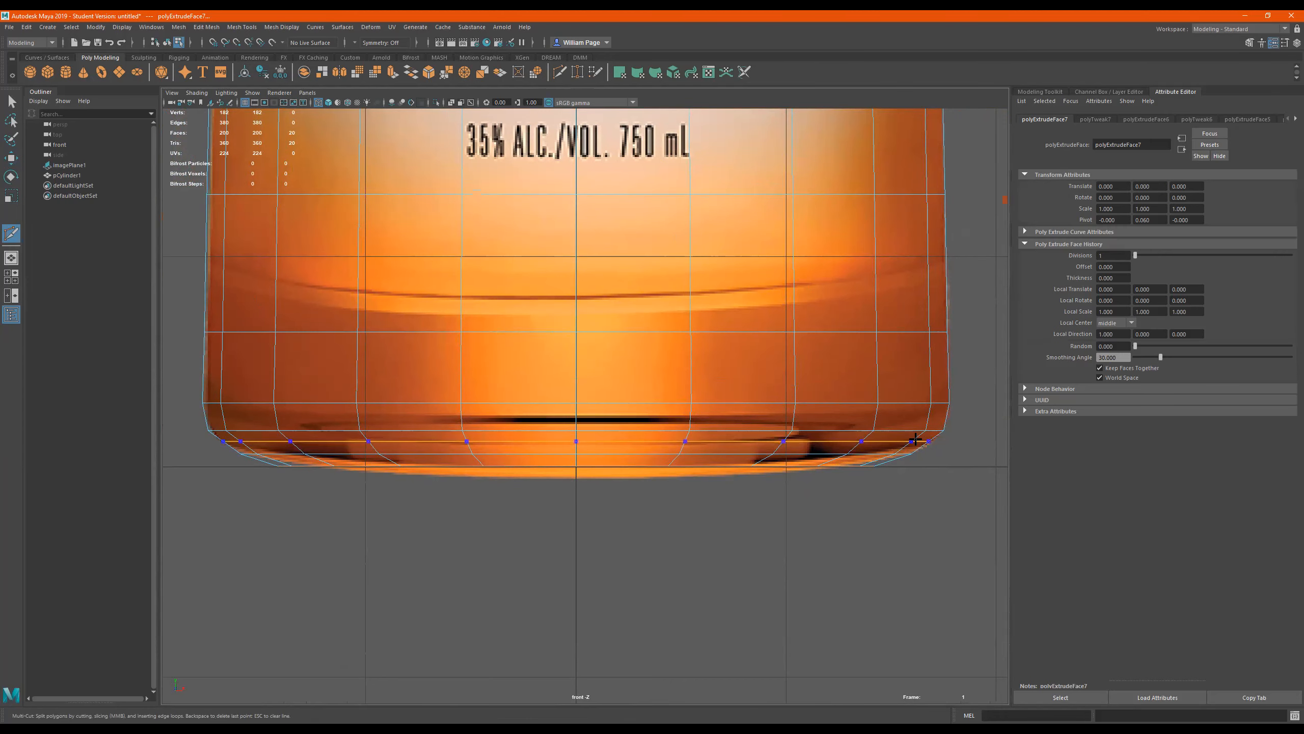
pyautogui.keyDown('ctrl'); pyautogui.click(915, 439); pyautogui.keyUp('ctrl')
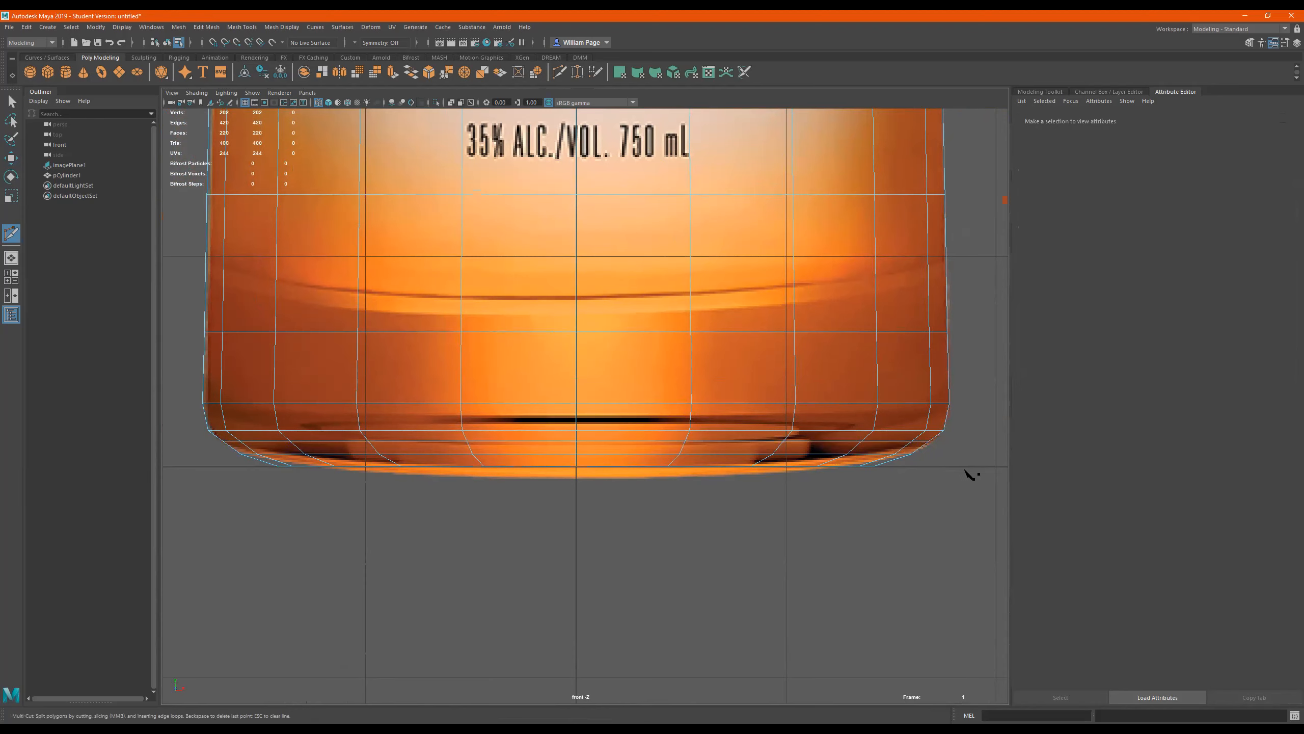
# Leave the Multi-Cut tool and switch the cylinder to edge selection at the rounded base corner
pyautogui.press('q')
pyautogui.scroll(5, 865, 451)
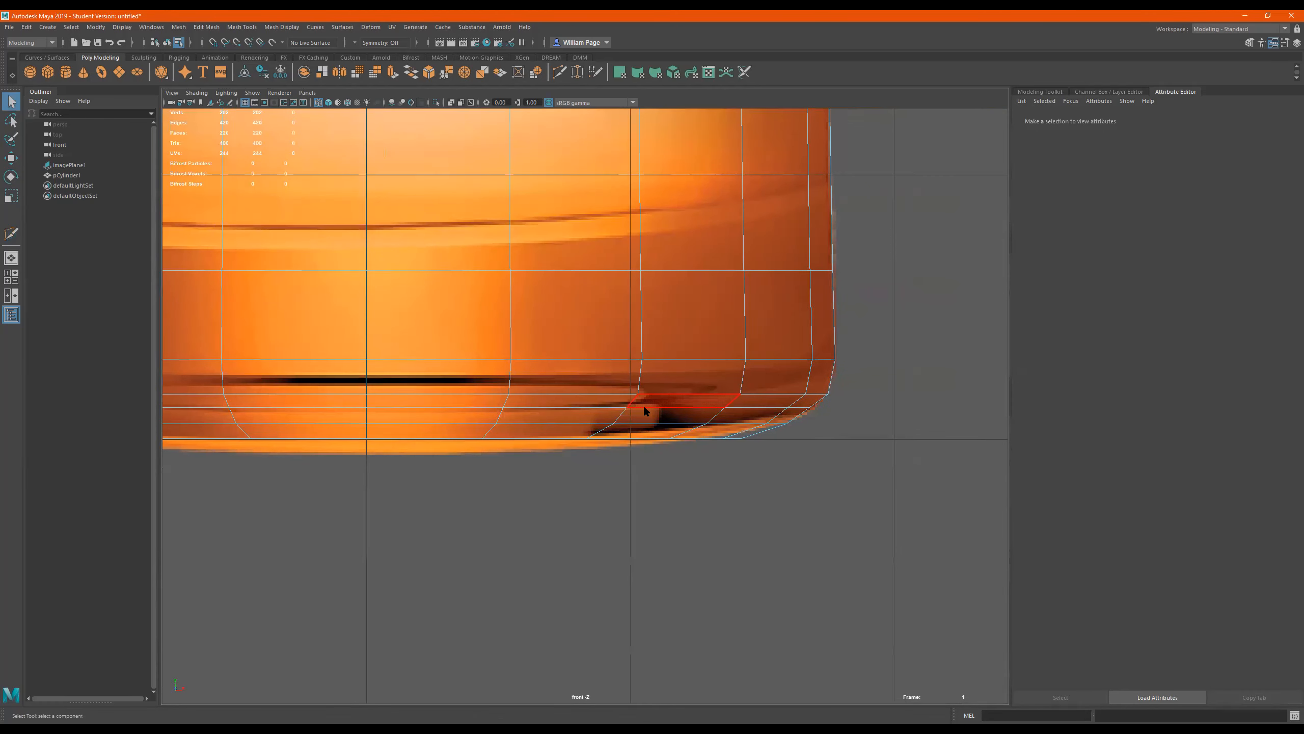
pyautogui.rightClick(643, 406)
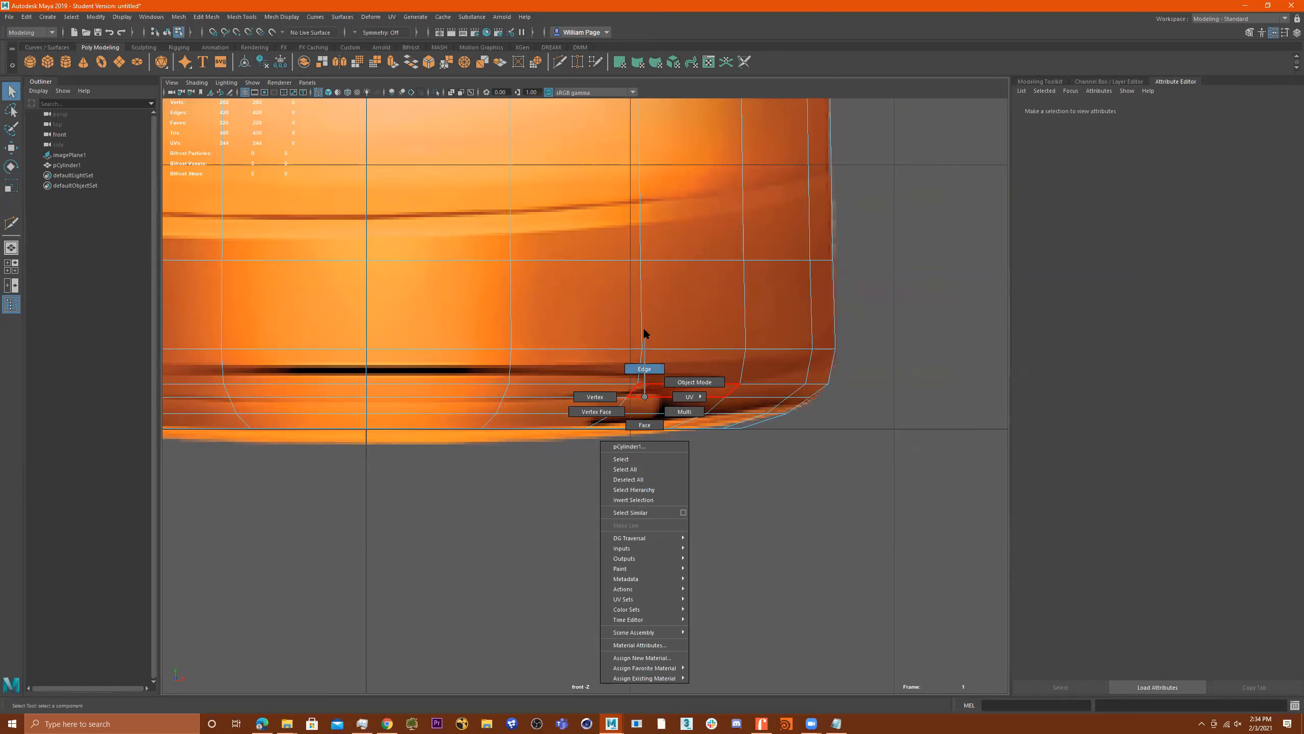
pyautogui.moveTo(644, 333); pyautogui.dragTo(645, 337, button='right')
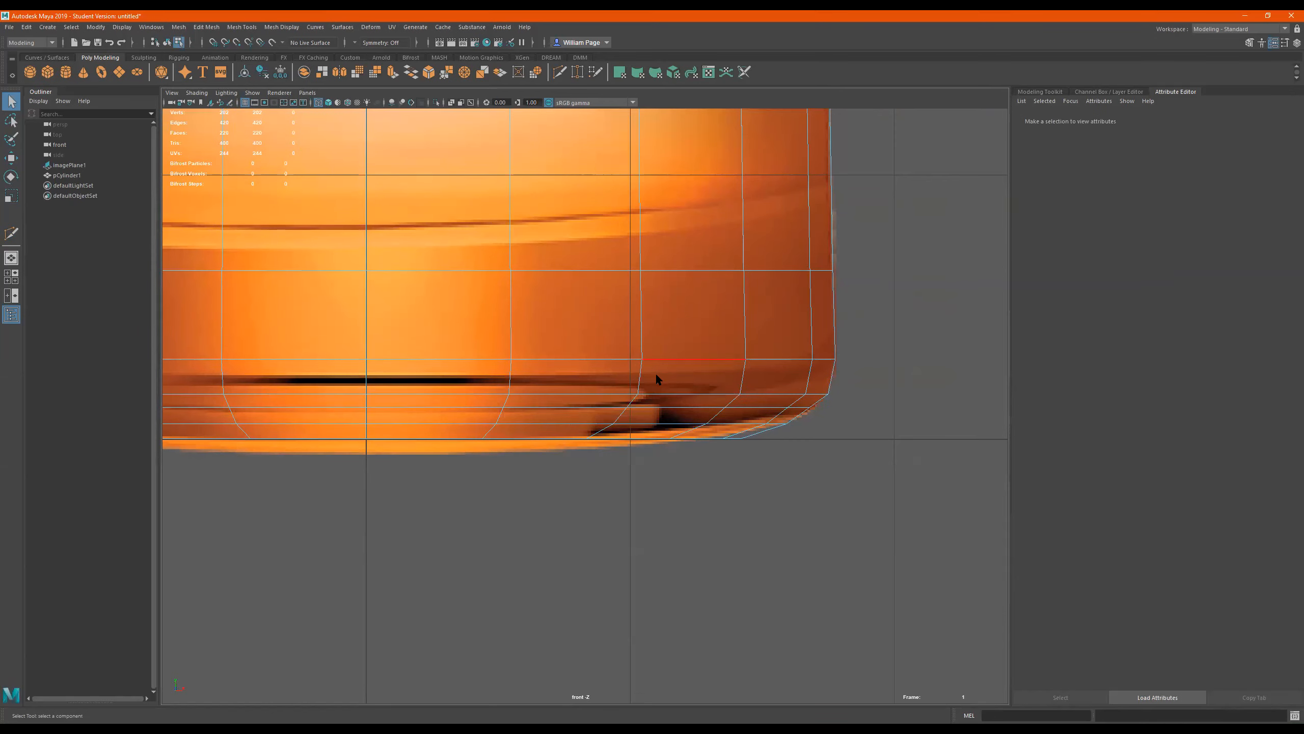
# Scale the newly inserted edge loop around the rounded base slightly outward, in shaded display, to meet the reference bottle's outline
pyautogui.doubleClick(656, 411)
pyautogui.scroll(-4, 688, 431)
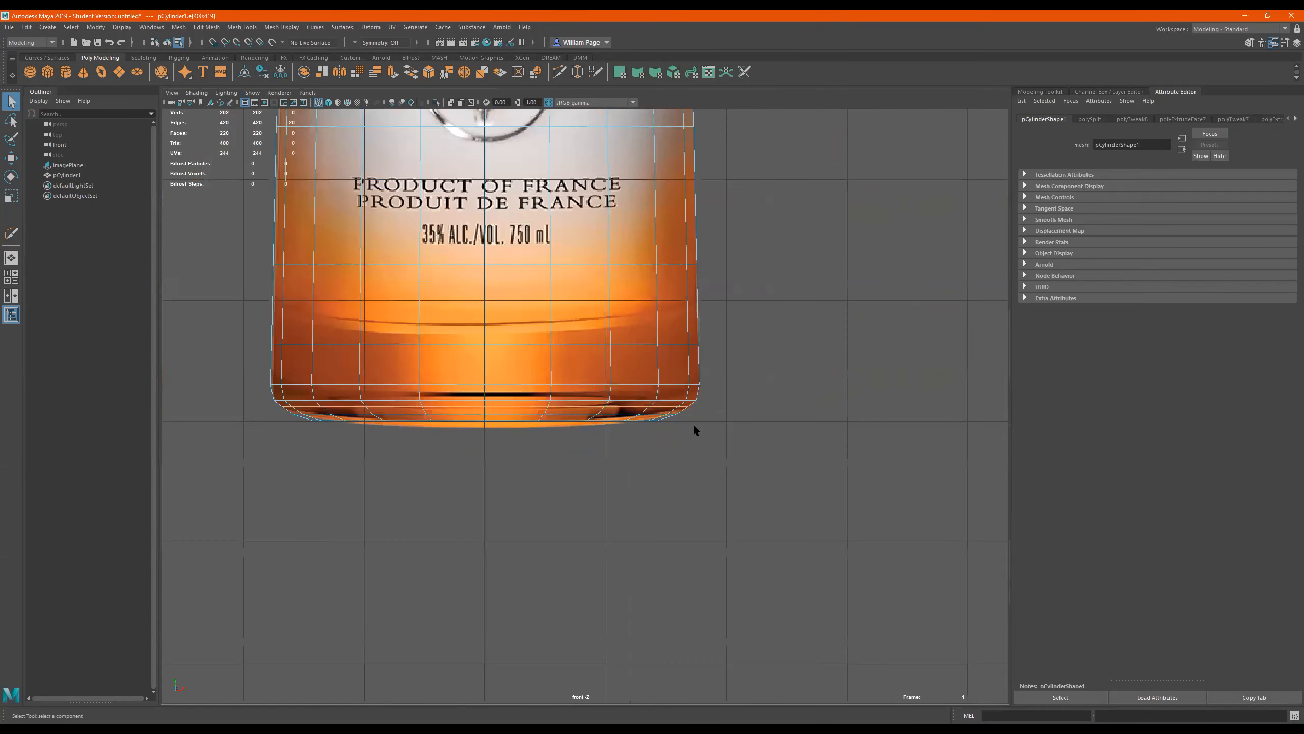
pyautogui.press('5')
pyautogui.scroll(4, 774, 428)
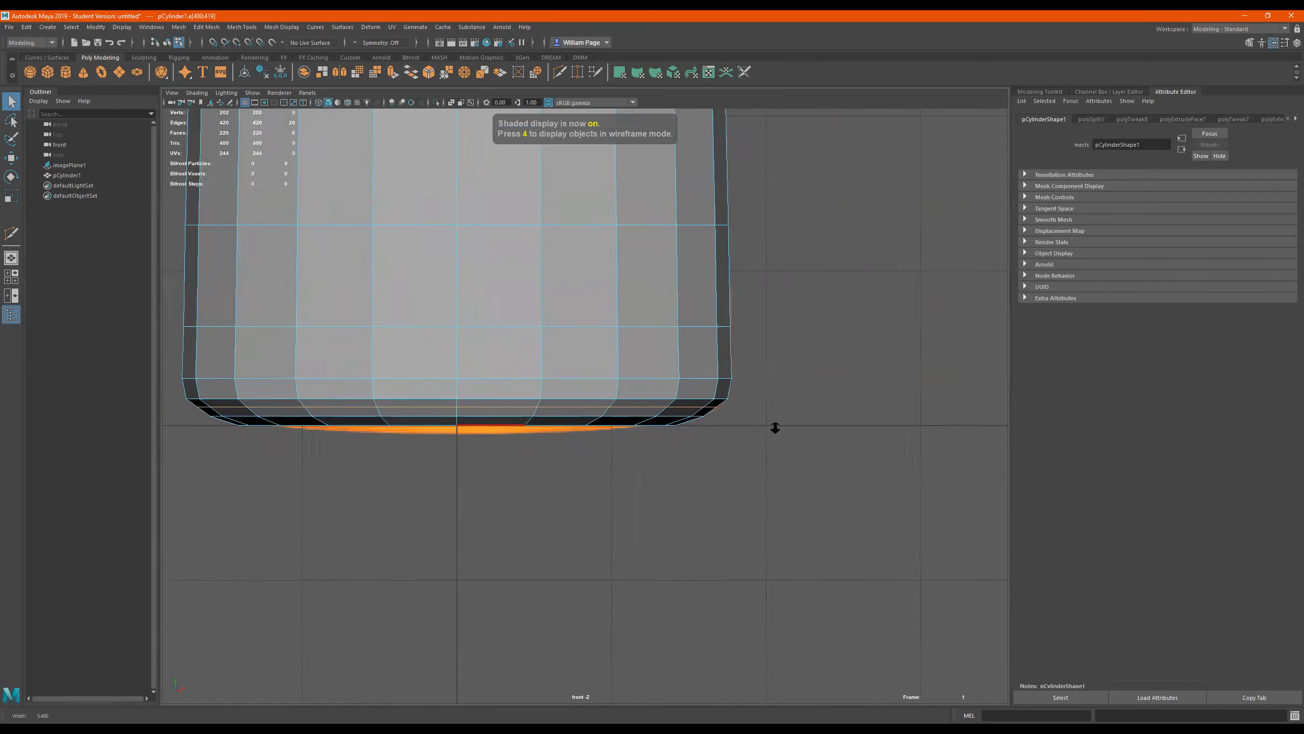
pyautogui.scroll(2, 926, 414)
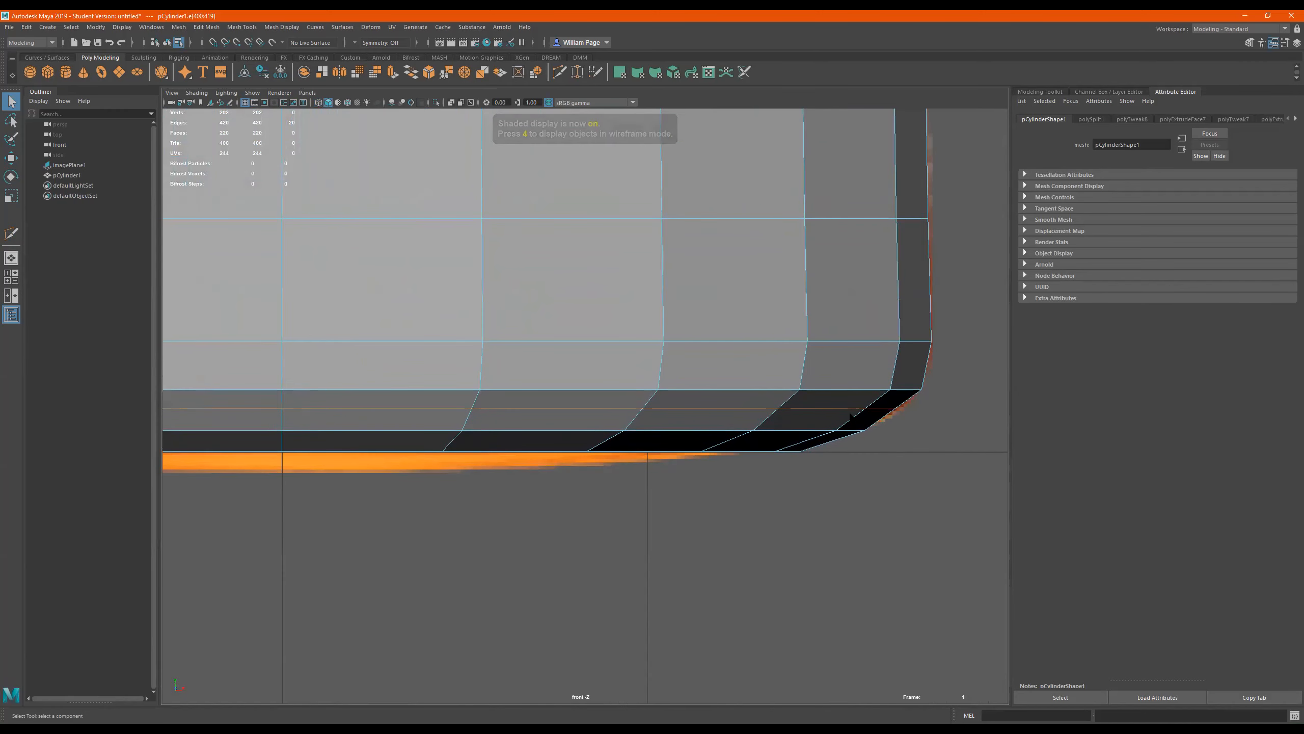
pyautogui.scroll(2, 932, 419)
pyautogui.keyDown('alt'); pyautogui.moveTo(933, 418); pyautogui.dragTo(819, 417, button='middle'); pyautogui.keyUp('alt')
pyautogui.press('r')
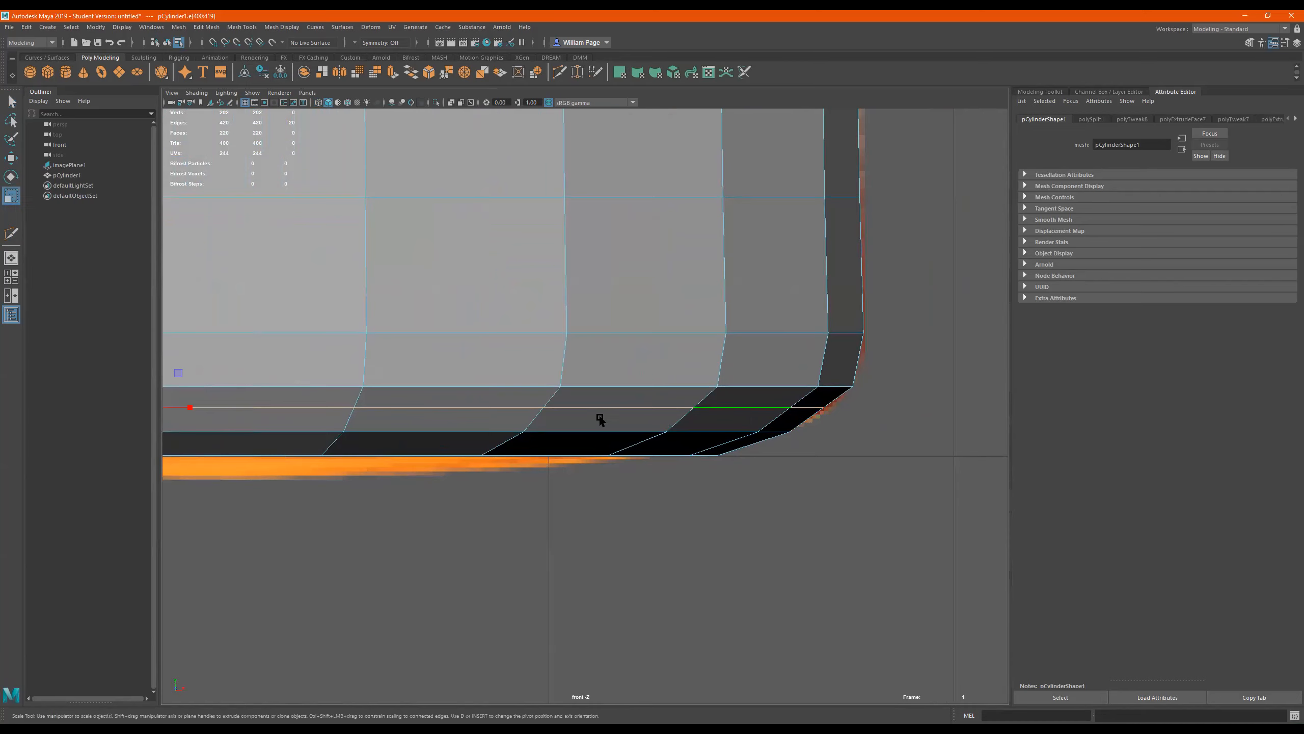
pyautogui.scroll(-5, 602, 447)
pyautogui.scroll(5, 565, 414)
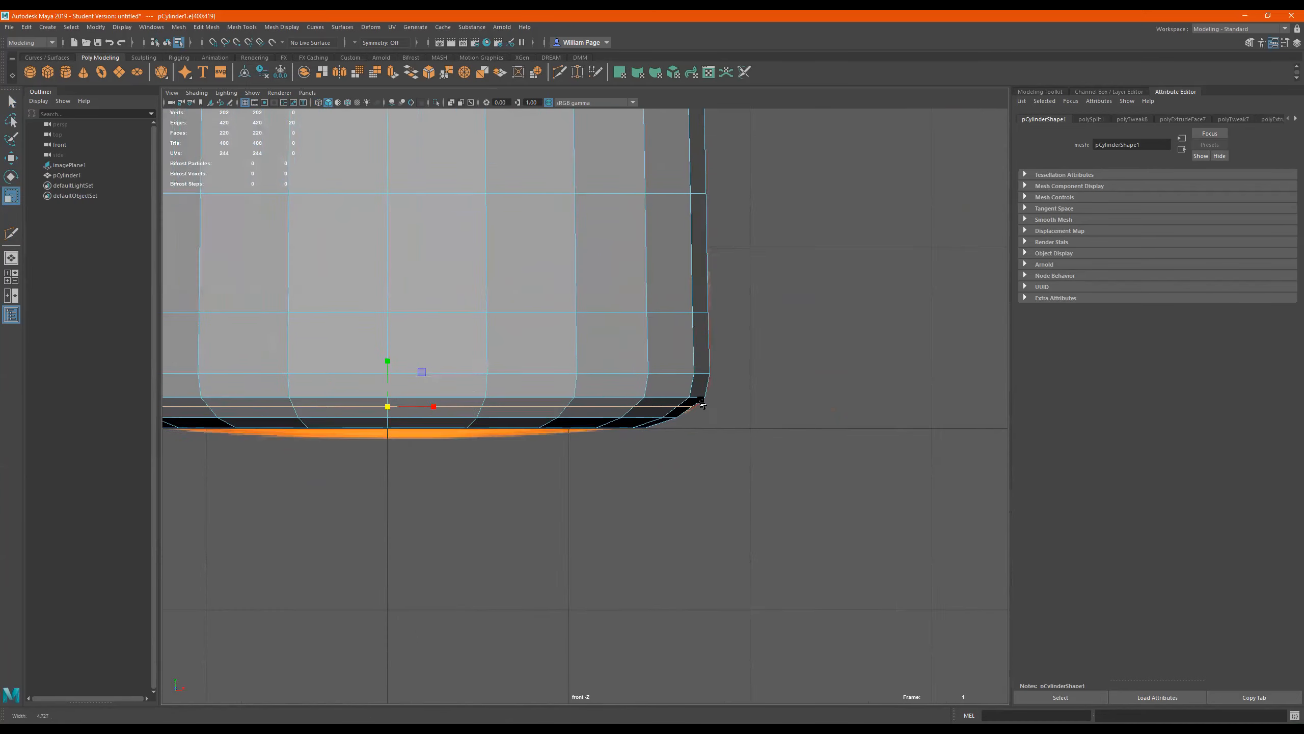
pyautogui.moveTo(232, 408); pyautogui.dragTo(242, 407)
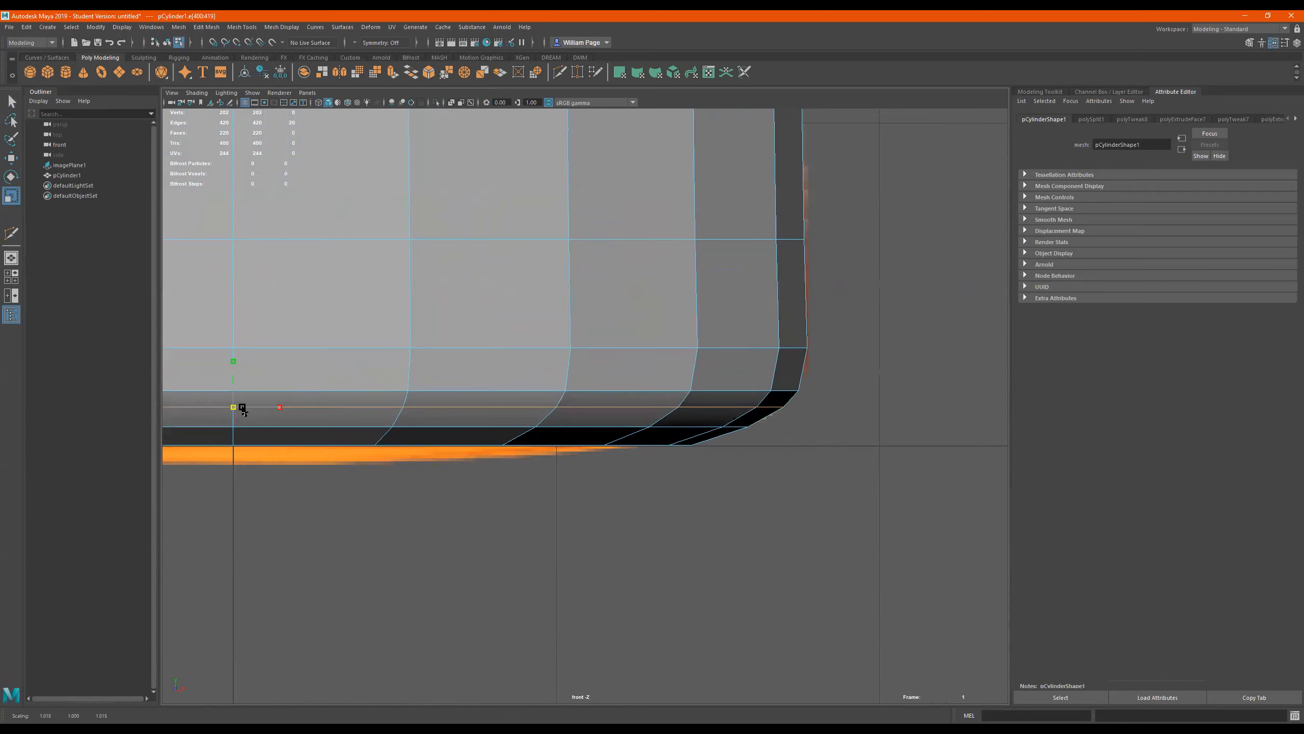
# Scale the edge loop above the rounded corner and the next loop up slightly outward to match the reference bottle's side
pyautogui.scroll(2, 847, 328)
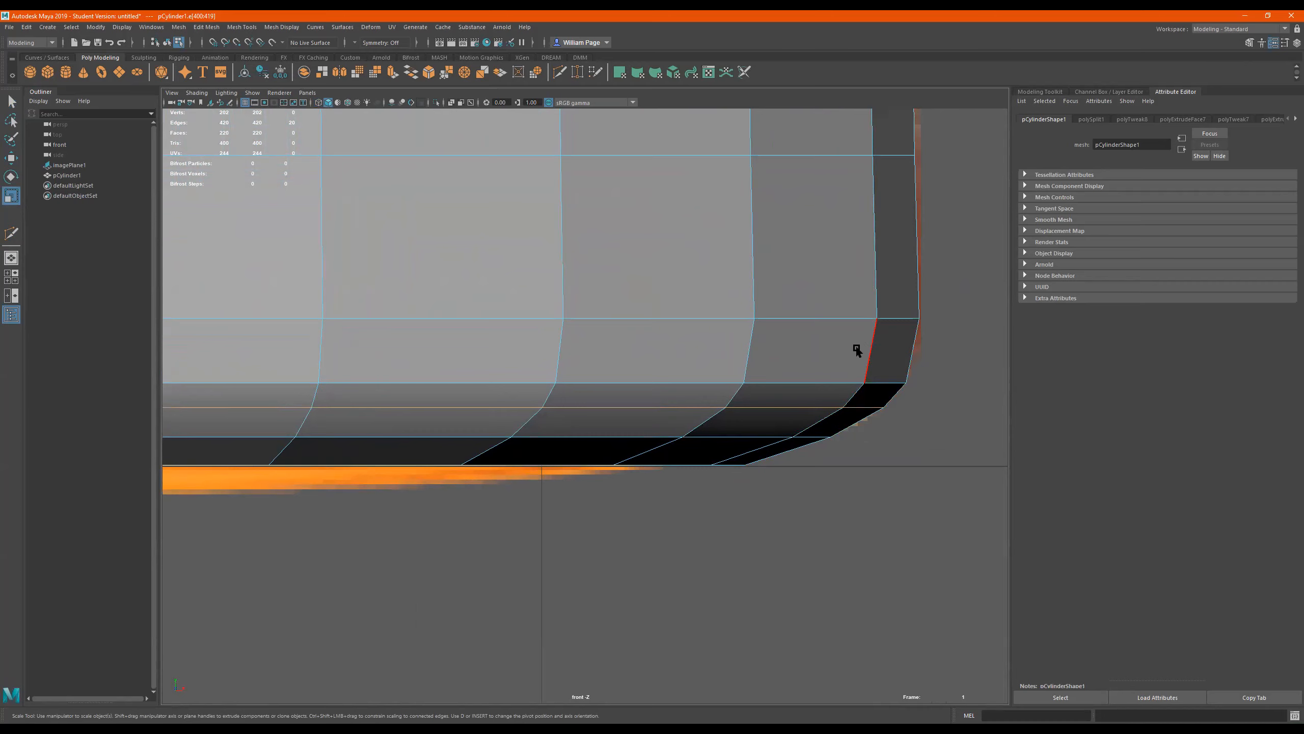
pyautogui.moveTo(891, 366)
pyautogui.keyDown('alt'); pyautogui.mouseDown(button='right')
pyautogui.moveTo(775, 395)
pyautogui.moveTo(872, 353)
pyautogui.mouseUp(button='right'); pyautogui.keyUp('alt')
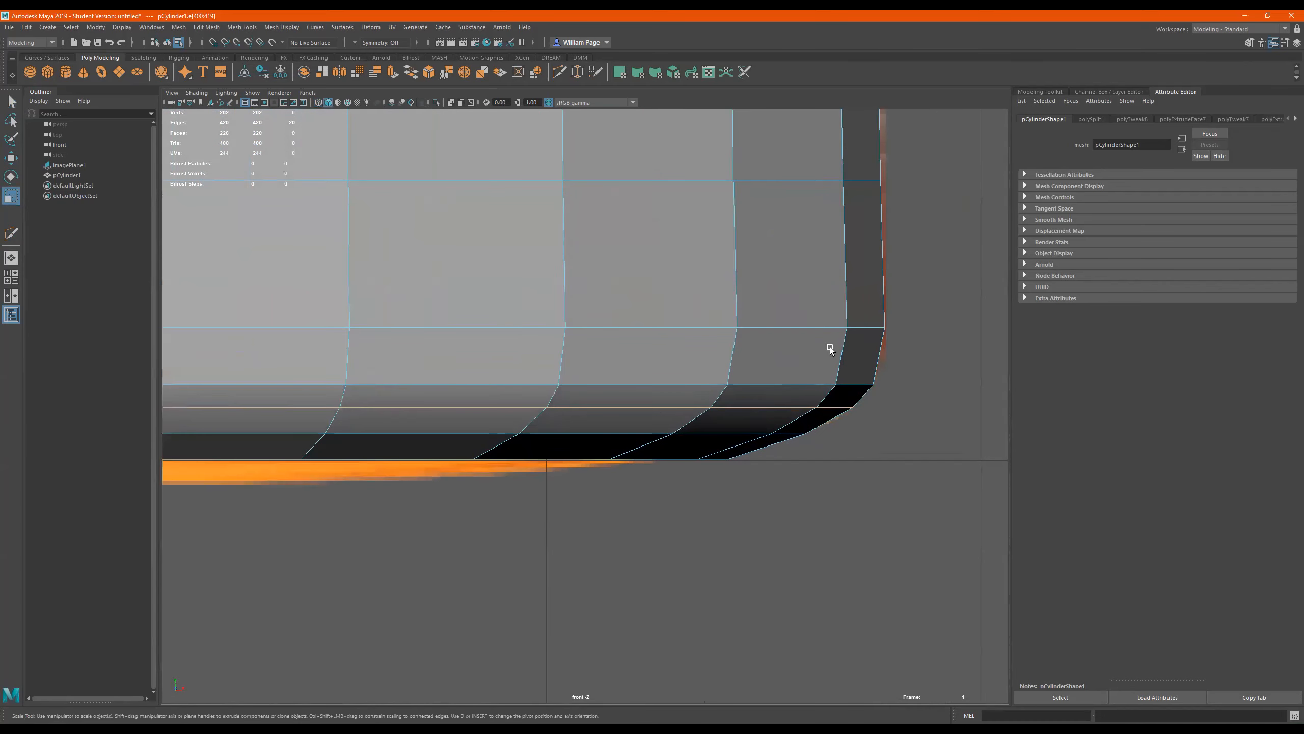
pyautogui.keyDown('alt'); pyautogui.moveTo(704, 328); pyautogui.dragTo(686, 333, button='right'); pyautogui.keyUp('alt')
pyautogui.keyDown('alt'); pyautogui.moveTo(500, 385); pyautogui.dragTo(699, 356, button='right'); pyautogui.keyUp('alt')
pyautogui.click(664, 348)
pyautogui.keyDown('alt'); pyautogui.moveTo(717, 359); pyautogui.dragTo(786, 358, button='middle'); pyautogui.keyUp('alt')
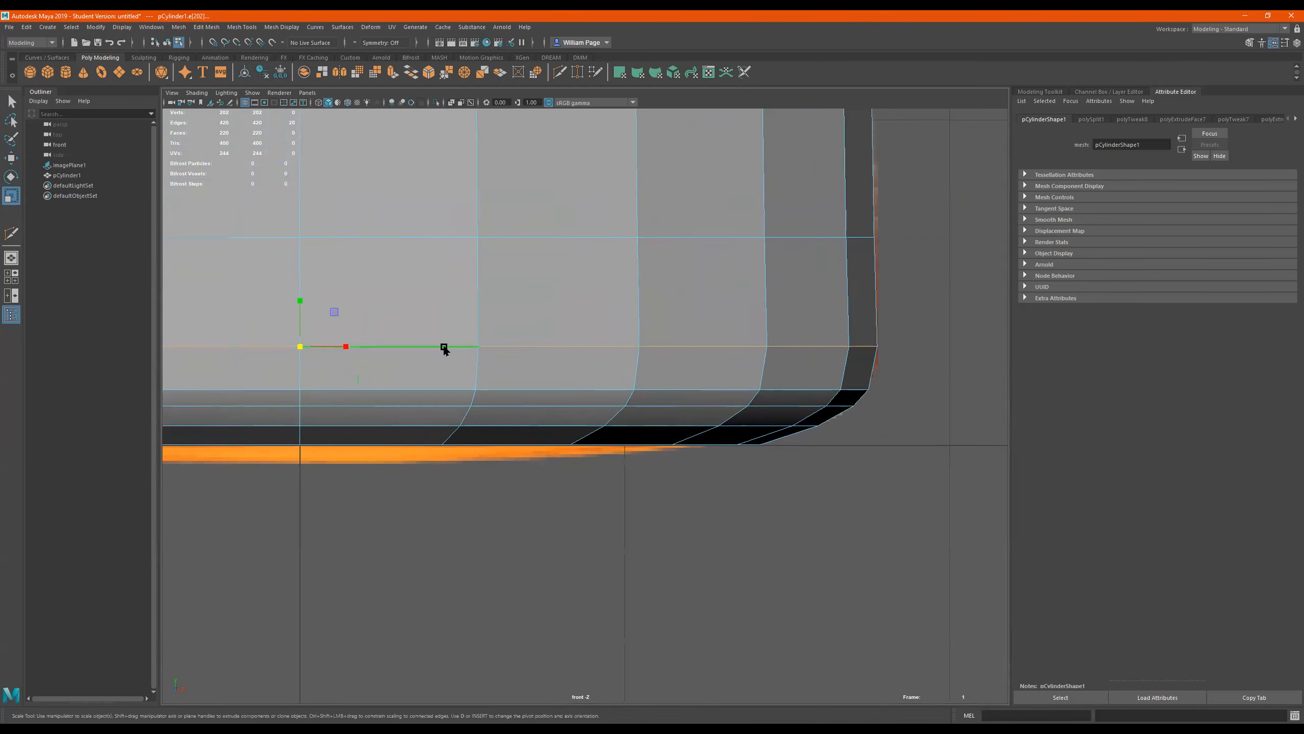
pyautogui.moveTo(297, 345); pyautogui.dragTo(300, 351)
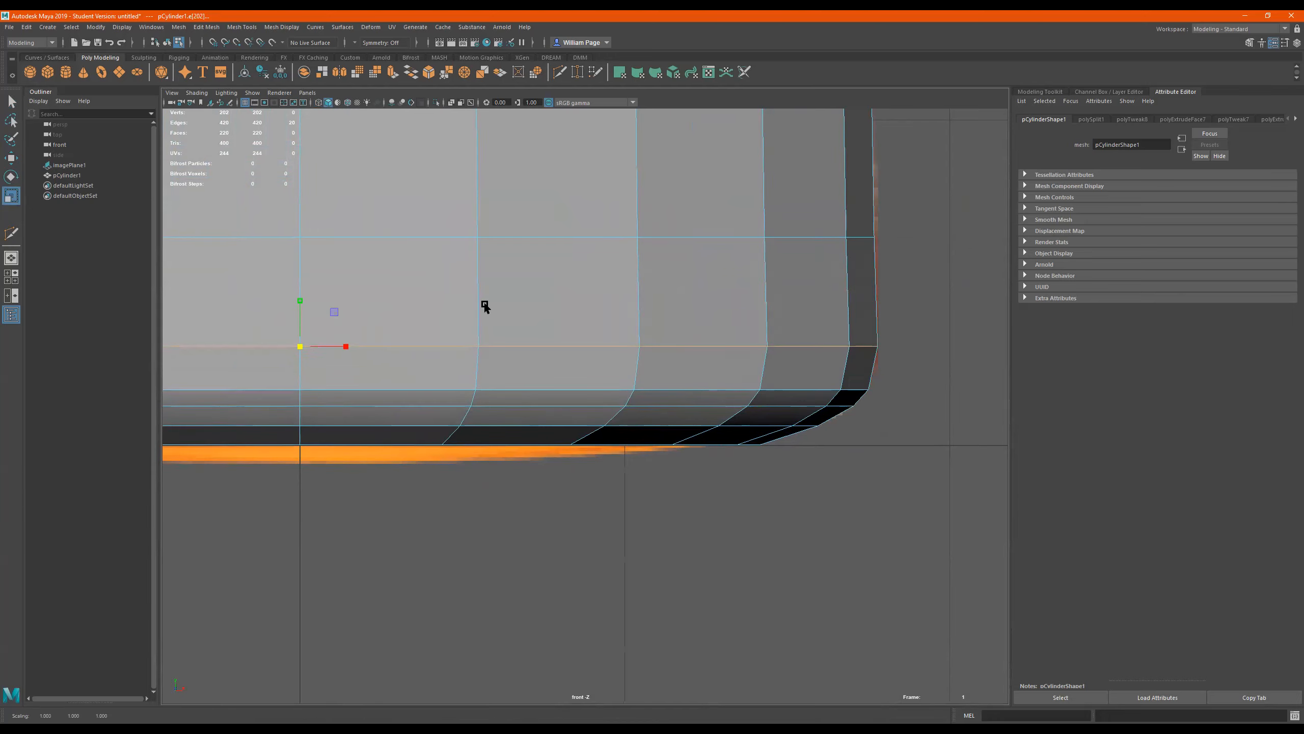
pyautogui.doubleClick(662, 238)
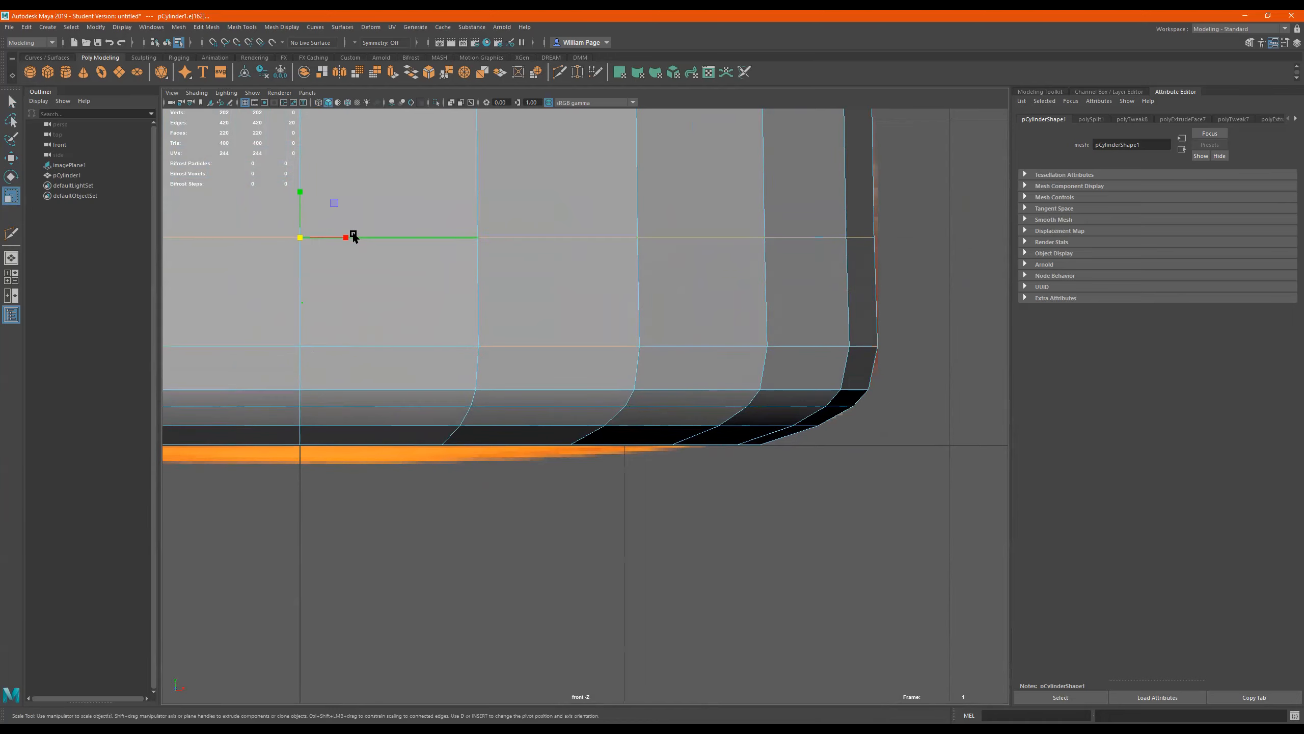
pyautogui.moveTo(300, 238); pyautogui.dragTo(300, 239)
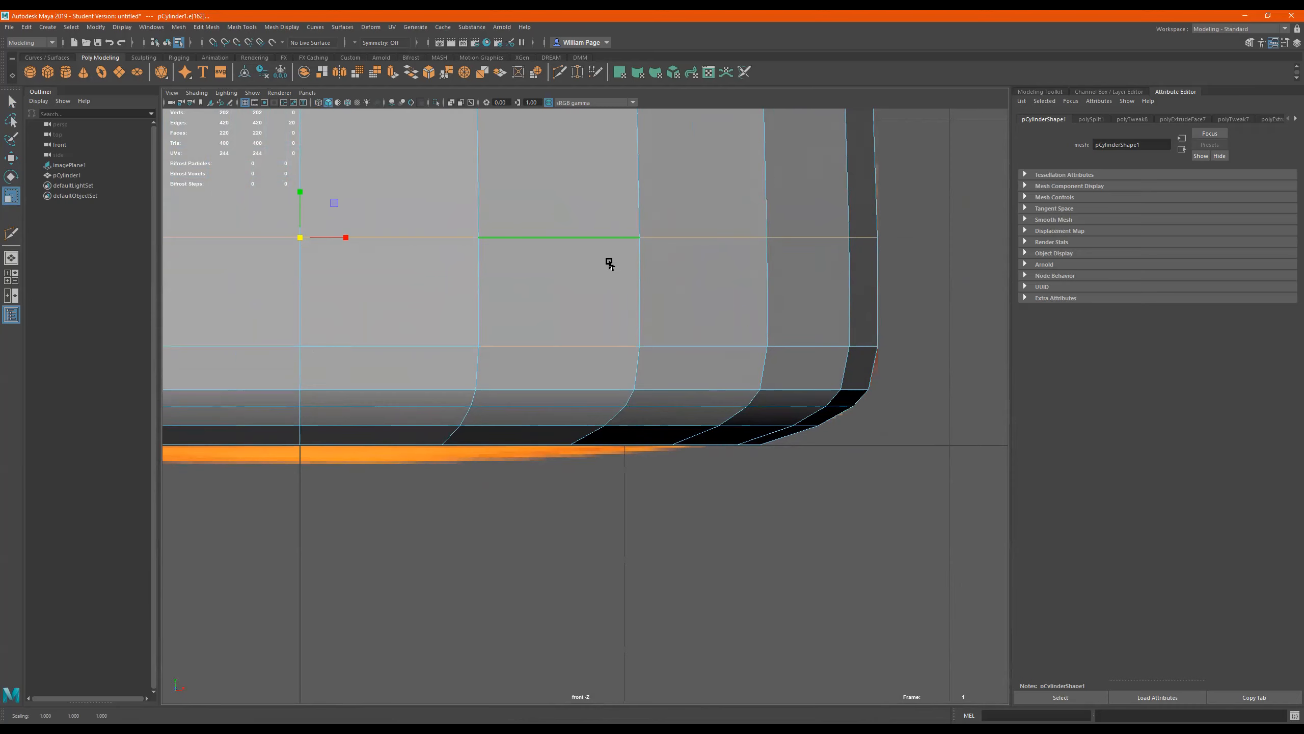
# Examine in wireframe display how closely the cylinder's lower wall and base corner follow the reference outline
pyautogui.press('4')
pyautogui.scroll(-5, 724, 265)
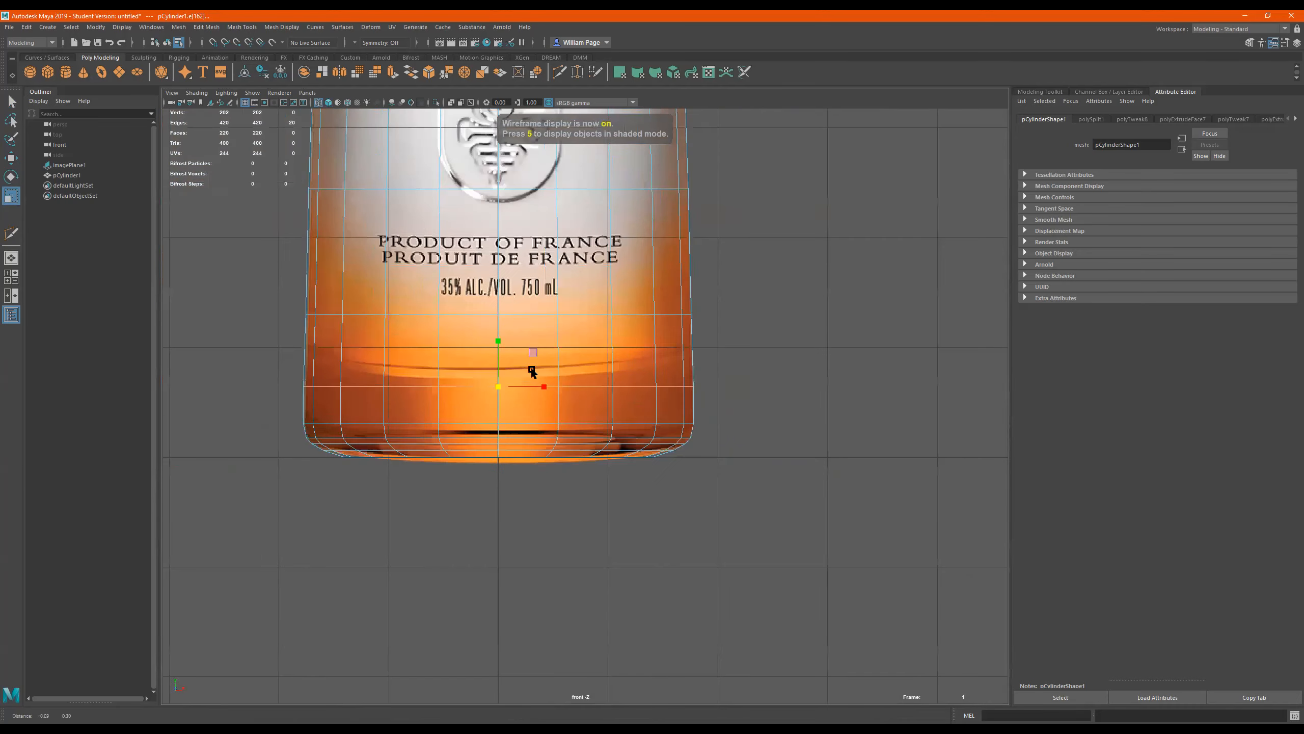
pyautogui.scroll(2, 532, 370)
pyautogui.scroll(4, 850, 379)
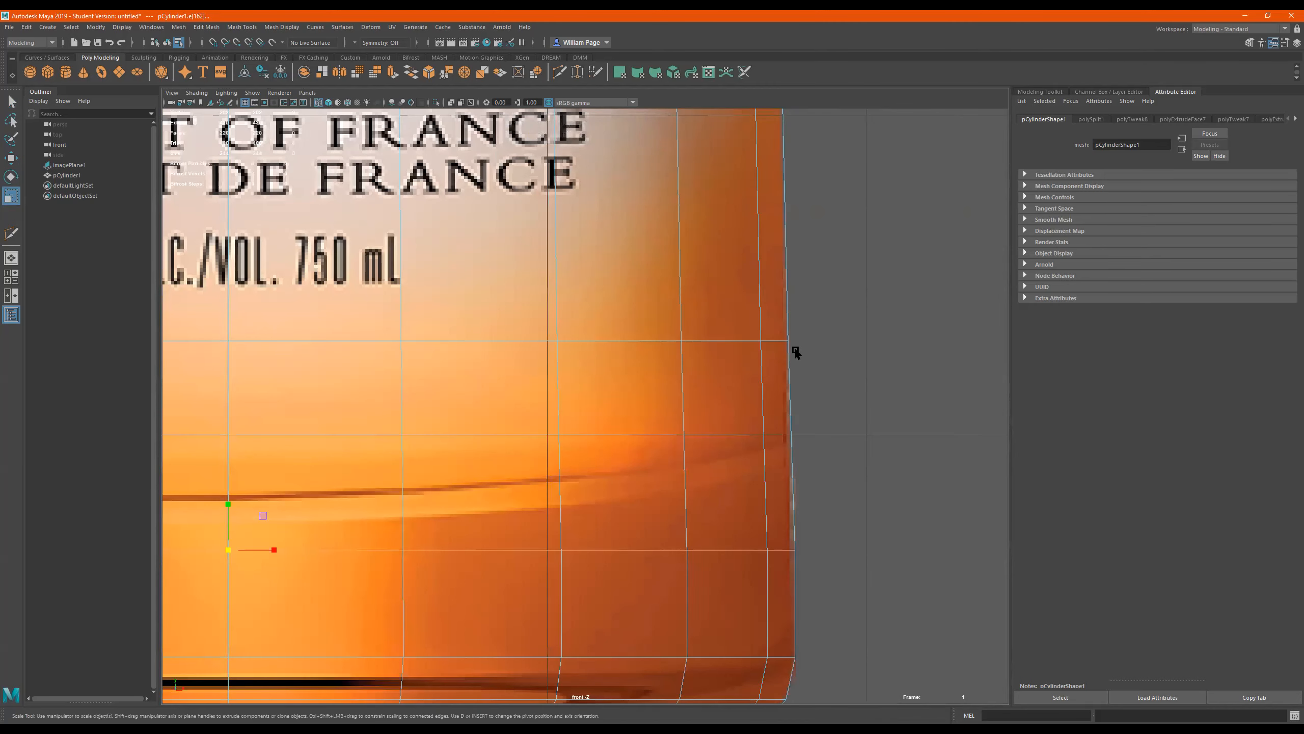
pyautogui.scroll(-3, 814, 354)
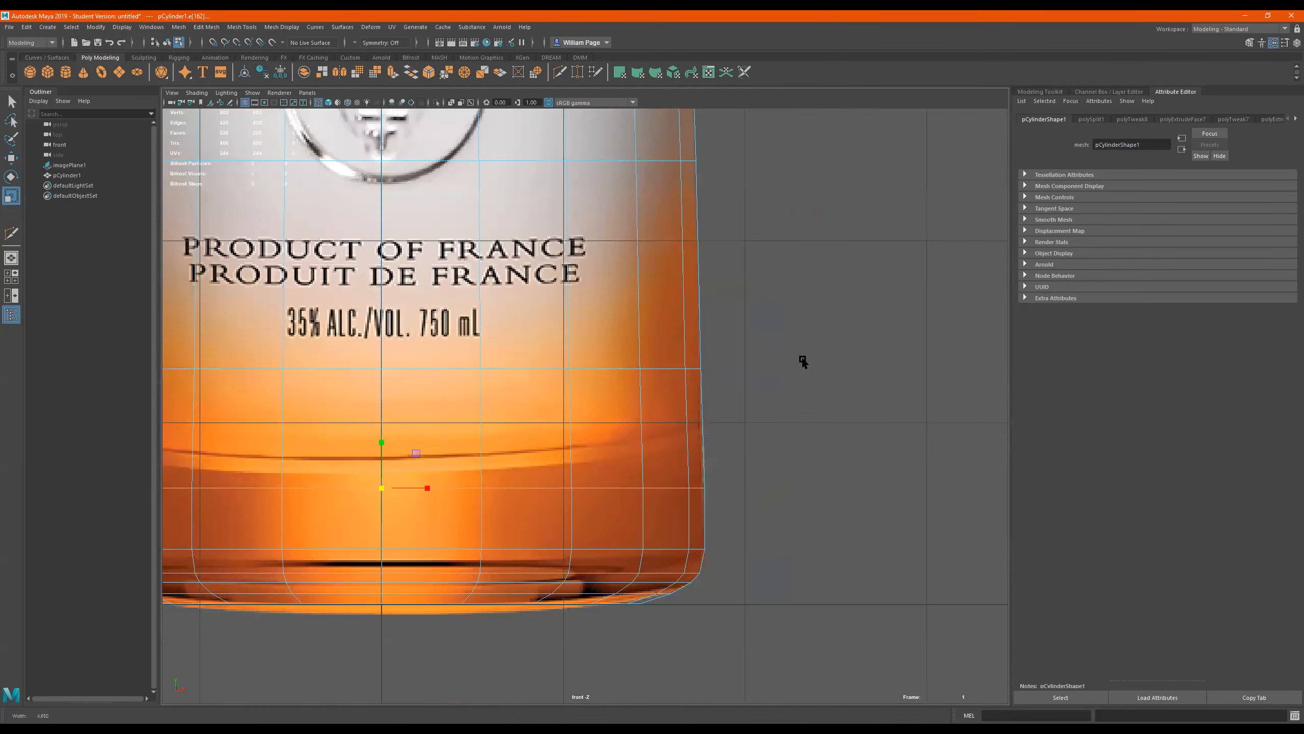
pyautogui.scroll(2, 819, 356)
pyautogui.keyDown('alt'); pyautogui.moveTo(767, 361); pyautogui.dragTo(915, 126, button='middle'); pyautogui.keyUp('alt')
pyautogui.keyDown('alt'); pyautogui.moveTo(791, 368); pyautogui.dragTo(915, 368, button='right'); pyautogui.keyUp('alt')
pyautogui.keyDown('alt'); pyautogui.moveTo(916, 369); pyautogui.dragTo(691, 382, button='middle'); pyautogui.keyUp('alt')
pyautogui.keyDown('alt'); pyautogui.moveTo(738, 373); pyautogui.dragTo(1138, 374, button='right'); pyautogui.keyUp('alt')
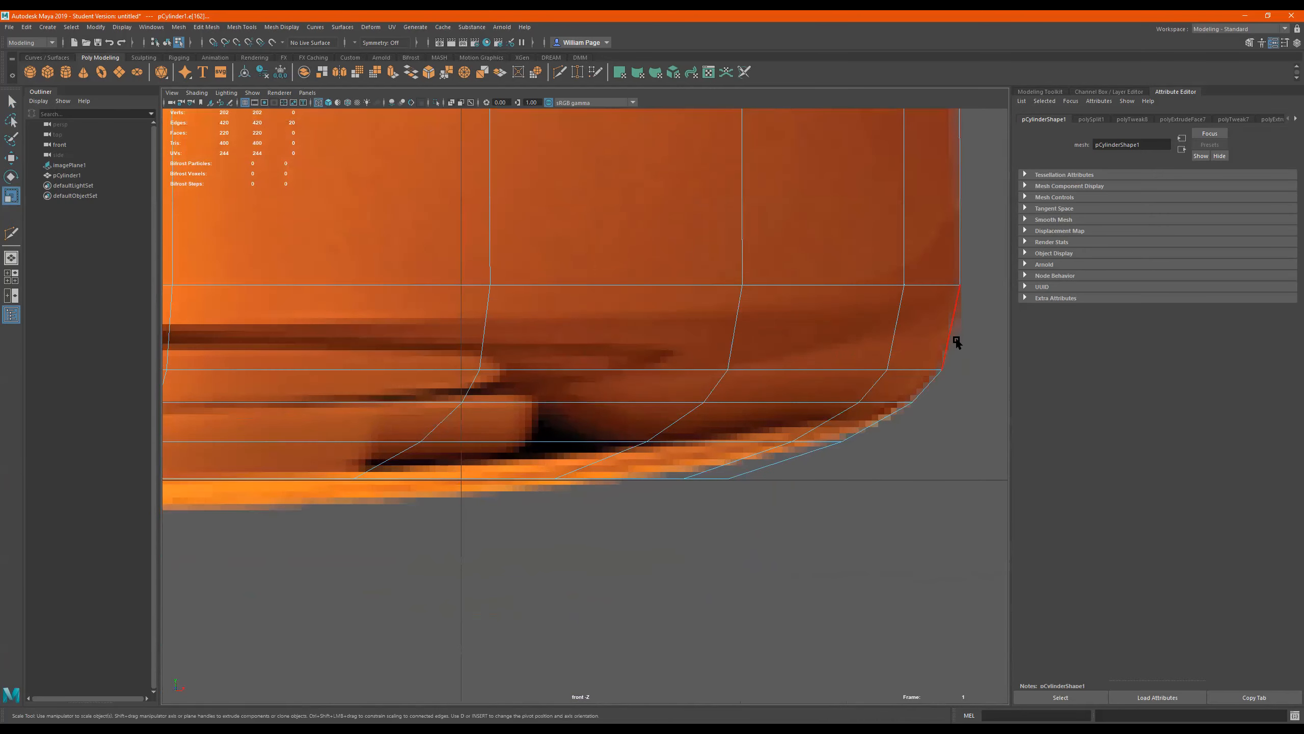
# Bevel the edge loop in the middle of the rounded base corner with fraction 0.36 and 2 segments
pyautogui.doubleClick(806, 372)
pyautogui.keyDown('alt'); pyautogui.moveTo(825, 420); pyautogui.dragTo(709, 432, button='right'); pyautogui.keyUp('alt')
pyautogui.keyDown('alt'); pyautogui.moveTo(374, 391); pyautogui.dragTo(1052, 416, button='right'); pyautogui.keyUp('alt')
pyautogui.keyDown('alt'); pyautogui.moveTo(519, 403); pyautogui.dragTo(462, 451, button='middle'); pyautogui.keyUp('alt')
pyautogui.keyDown('alt'); pyautogui.moveTo(538, 436); pyautogui.dragTo(847, 419, button='right'); pyautogui.keyUp('alt')
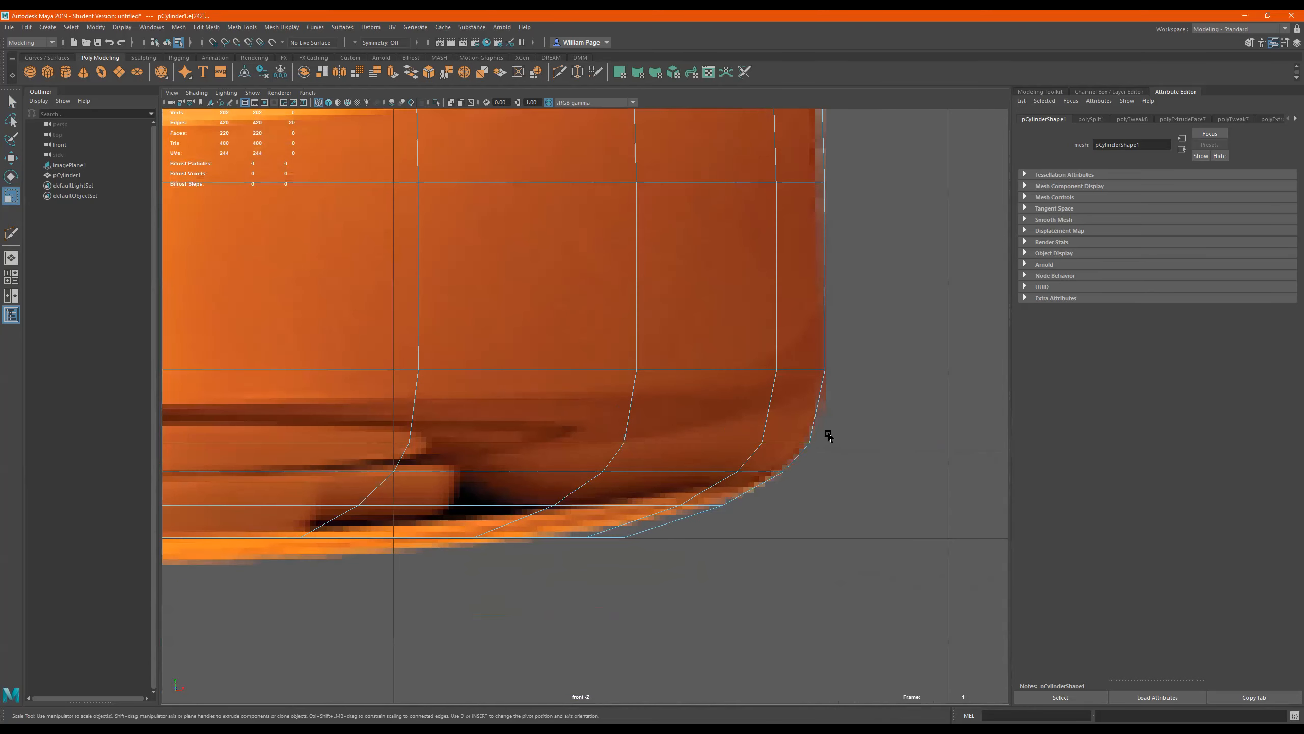
pyautogui.keyDown('shift'); pyautogui.moveTo(827, 434); pyautogui.dragTo(866, 426, button='right'); pyautogui.keyUp('shift')
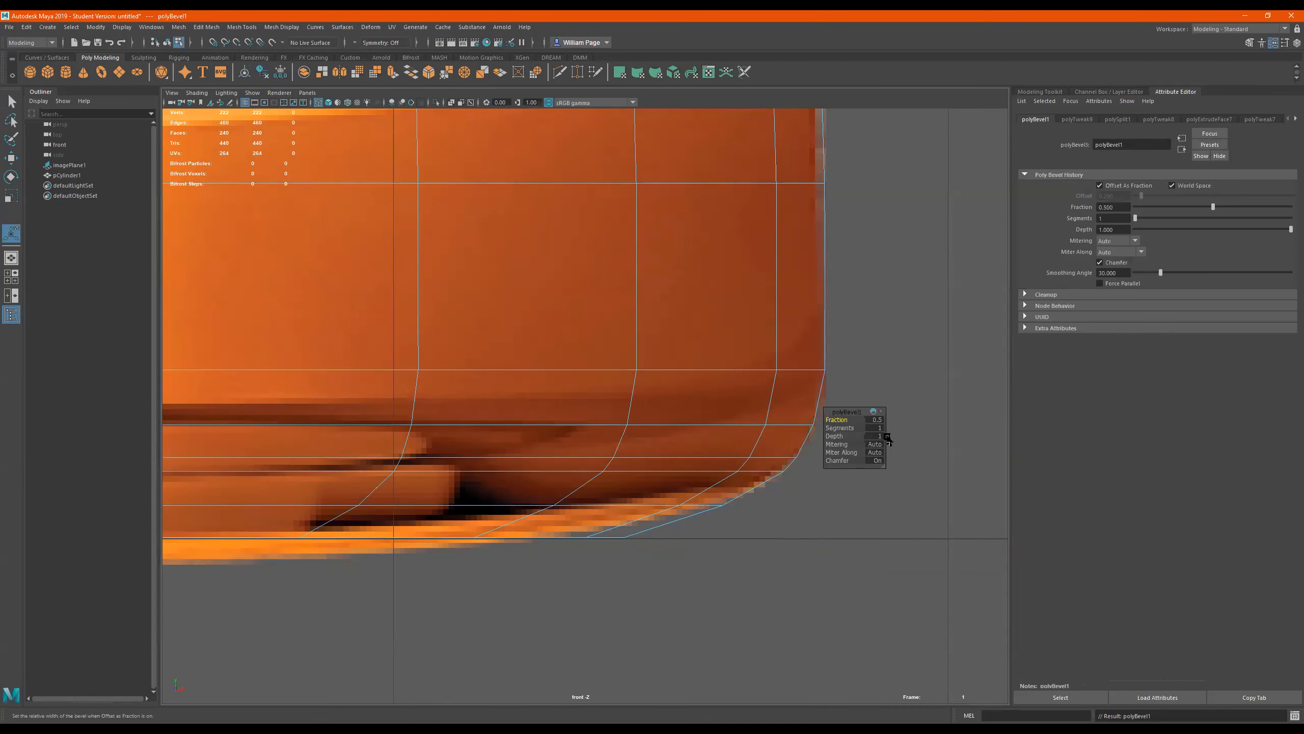
pyautogui.moveTo(838, 419)
pyautogui.mouseDown()
pyautogui.moveTo(813, 426)
pyautogui.moveTo(837, 427)
pyautogui.mouseUp()
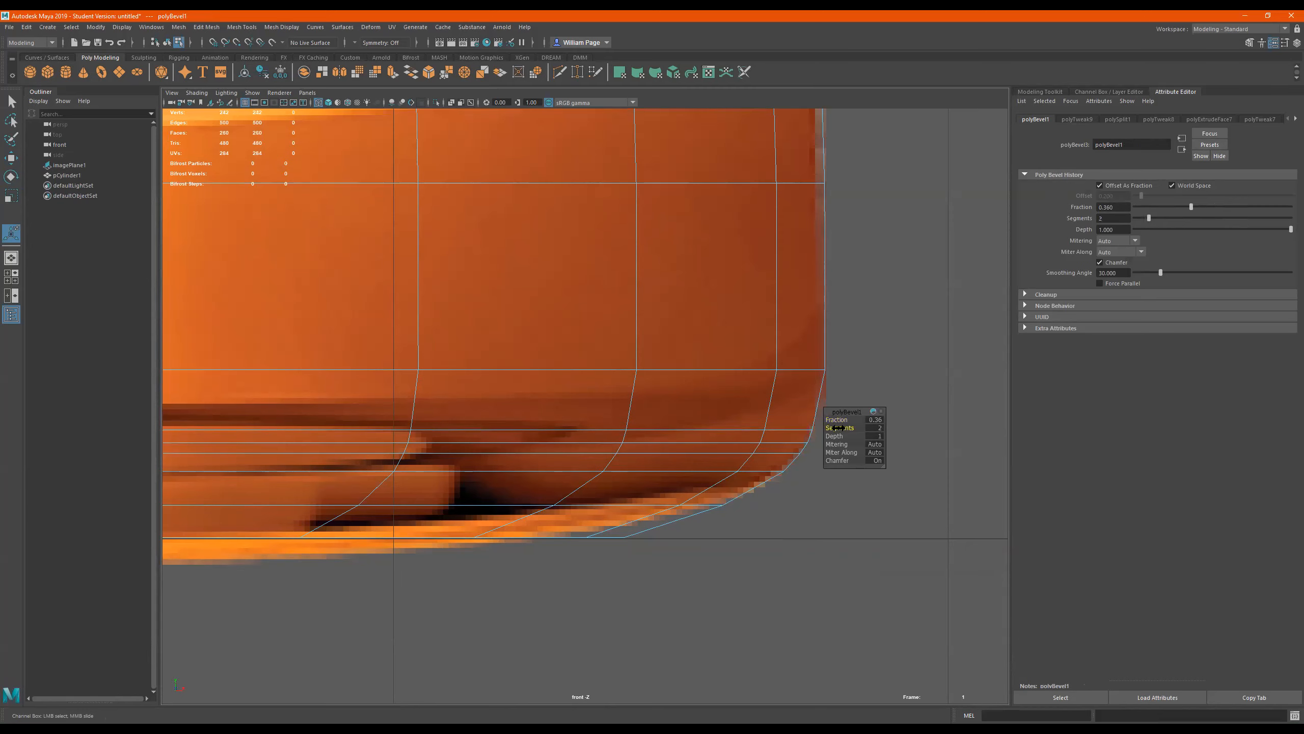
pyautogui.keyDown('alt'); pyautogui.moveTo(873, 441); pyautogui.dragTo(993, 431, button='right'); pyautogui.keyUp('alt')
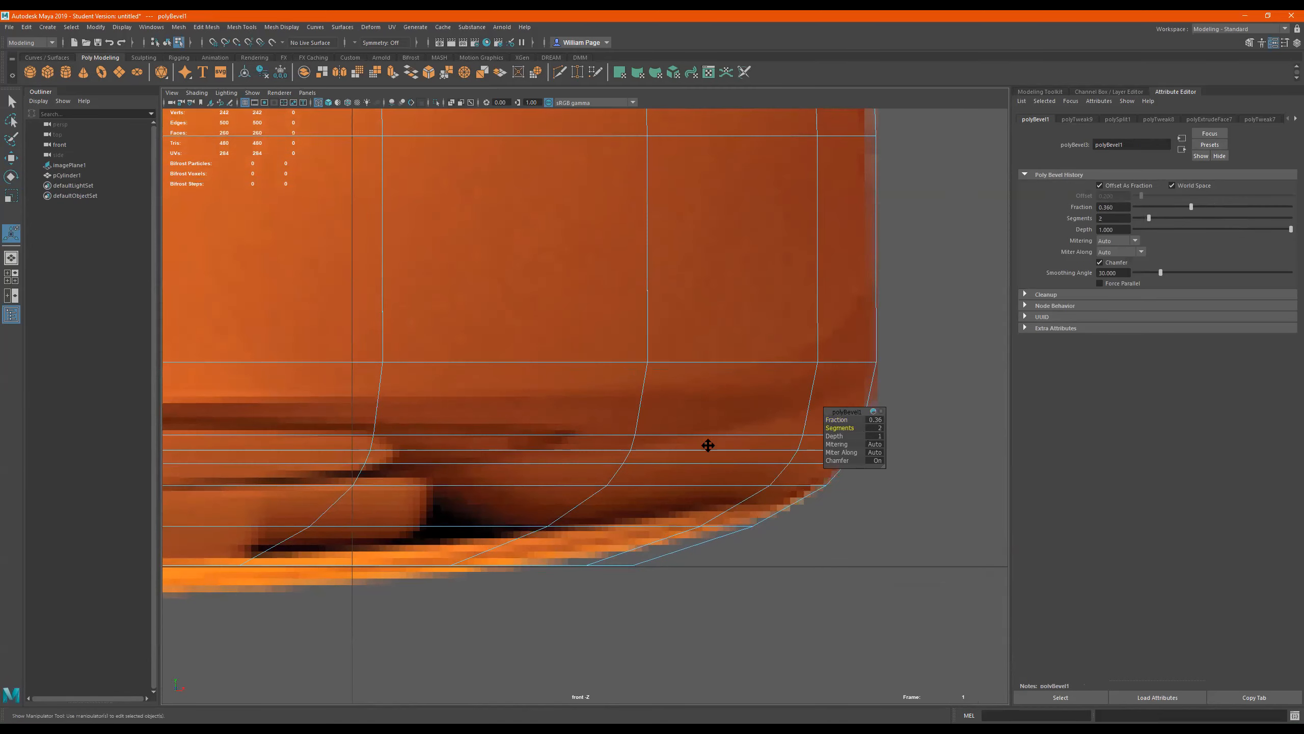
pyautogui.keyDown('alt'); pyautogui.moveTo(708, 445); pyautogui.dragTo(504, 416, button='middle'); pyautogui.keyUp('alt')
pyautogui.keyDown('alt'); pyautogui.moveTo(718, 414); pyautogui.dragTo(919, 418, button='right'); pyautogui.keyUp('alt')
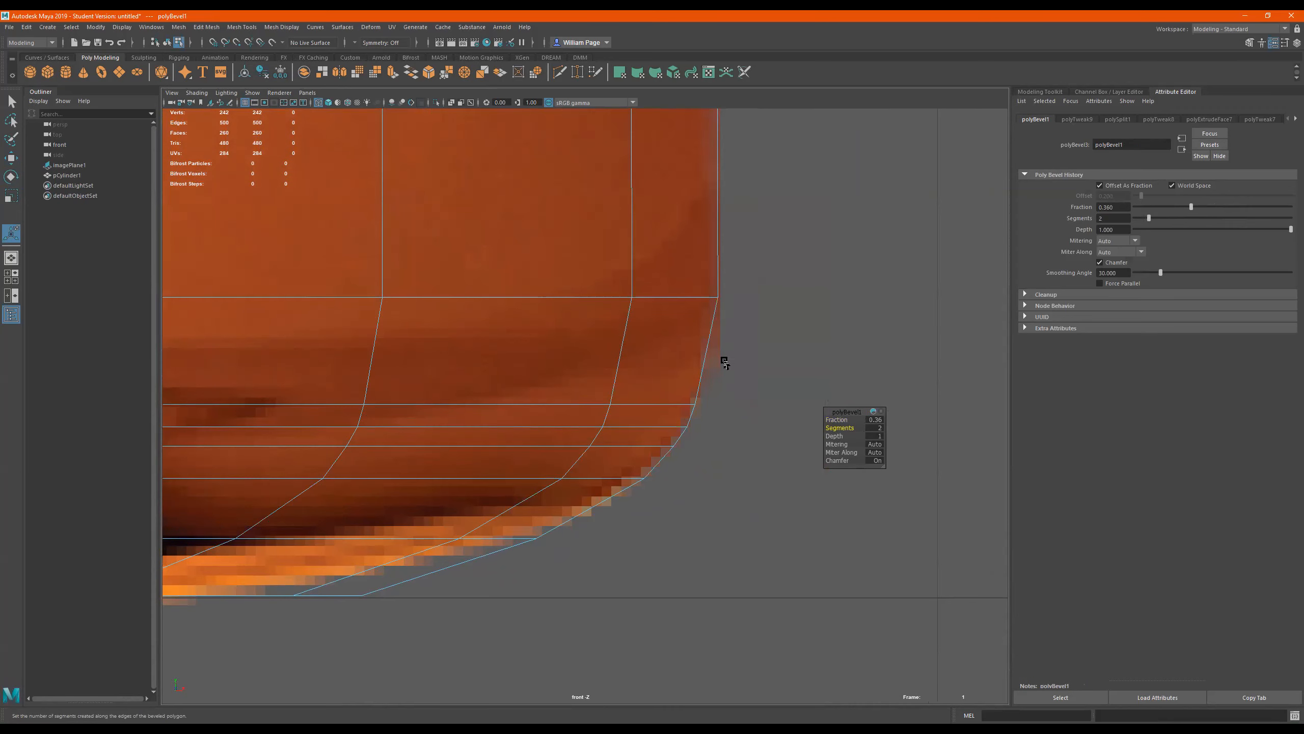
pyautogui.scroll(-5, 724, 363)
pyautogui.scroll(5, 646, 370)
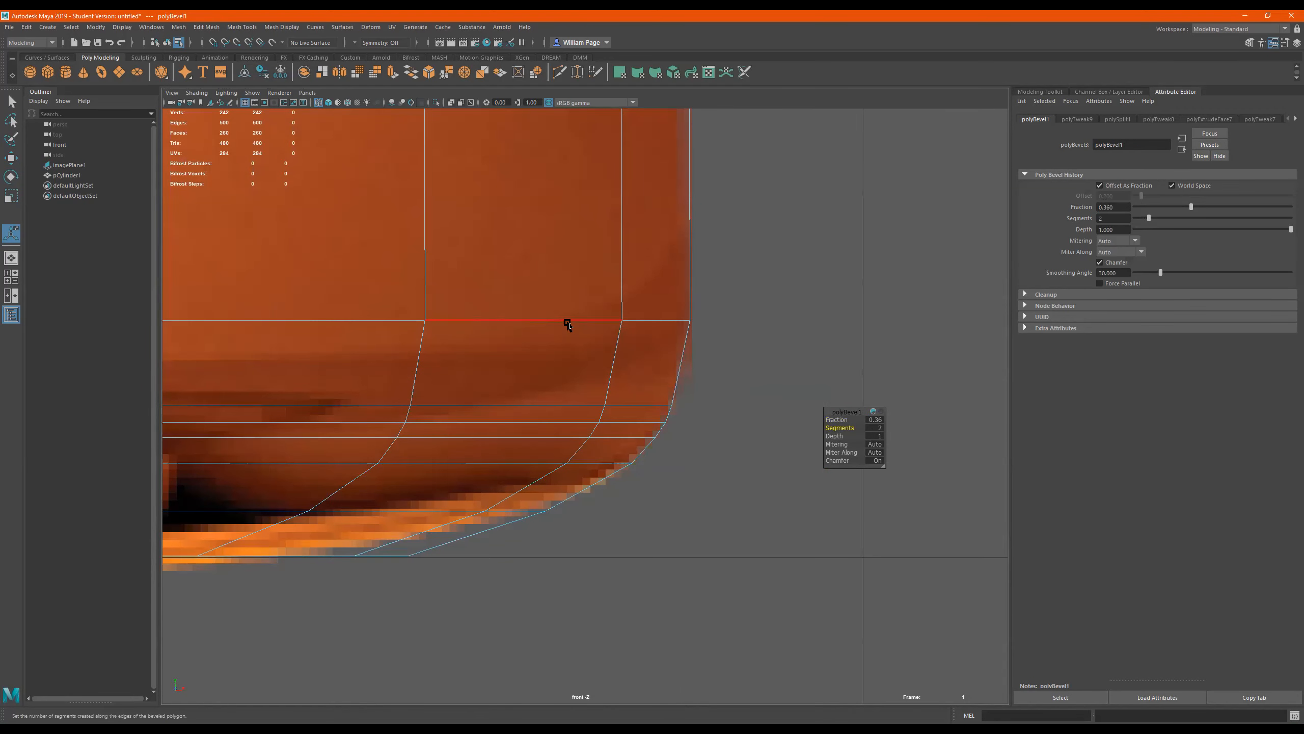
pyautogui.press('q')
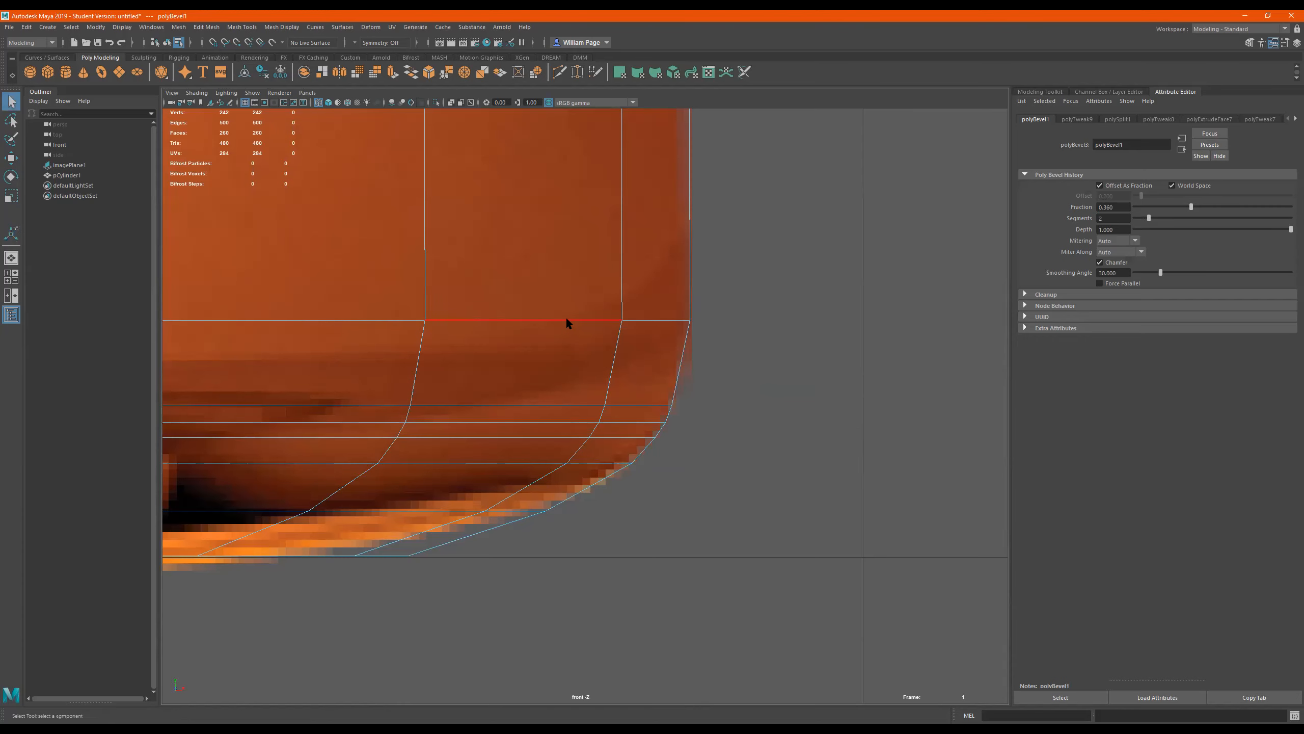
# Bevel the edge loop where the straight wall meets the rounded base with fraction 0.34
pyautogui.click(567, 319)
pyautogui.scroll(-5, 680, 347)
pyautogui.scroll(6, 663, 345)
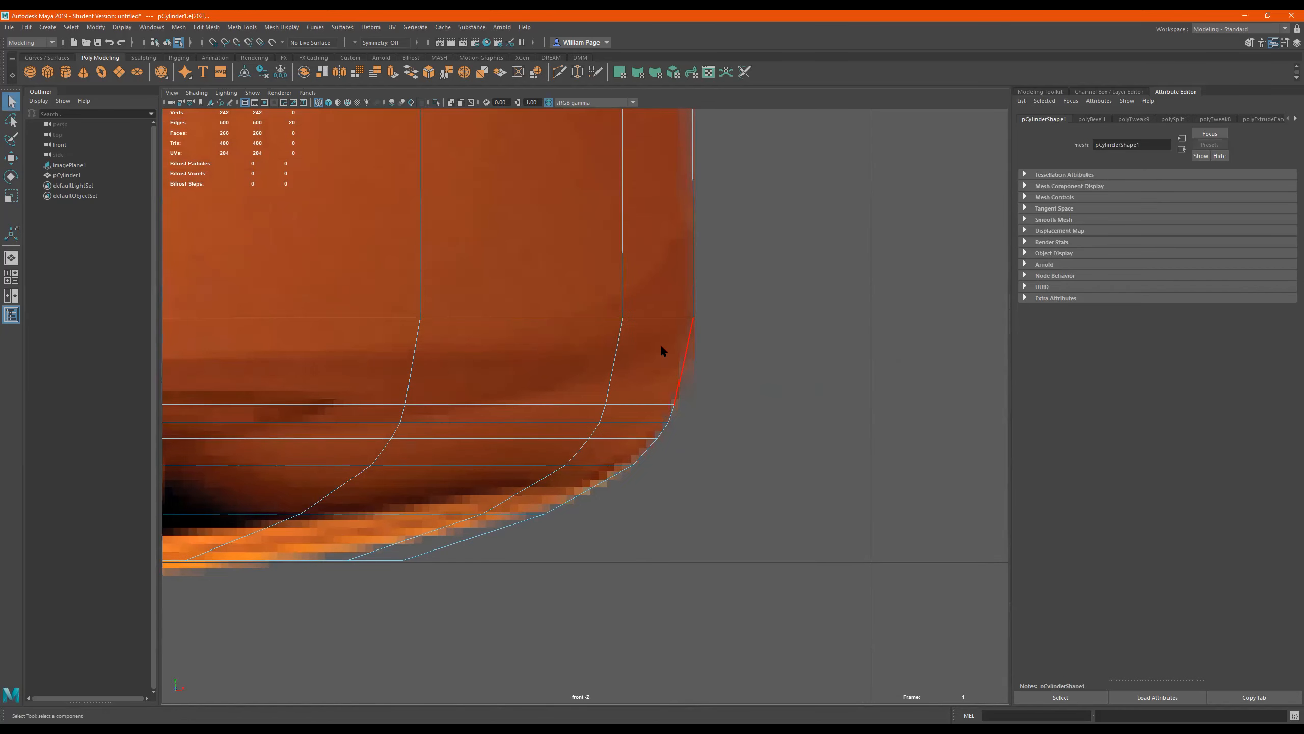
pyautogui.scroll(-3, 607, 348)
pyautogui.scroll(1, 612, 344)
pyautogui.keyDown('alt'); pyautogui.moveTo(587, 345); pyautogui.dragTo(700, 343, button='middle'); pyautogui.keyUp('alt')
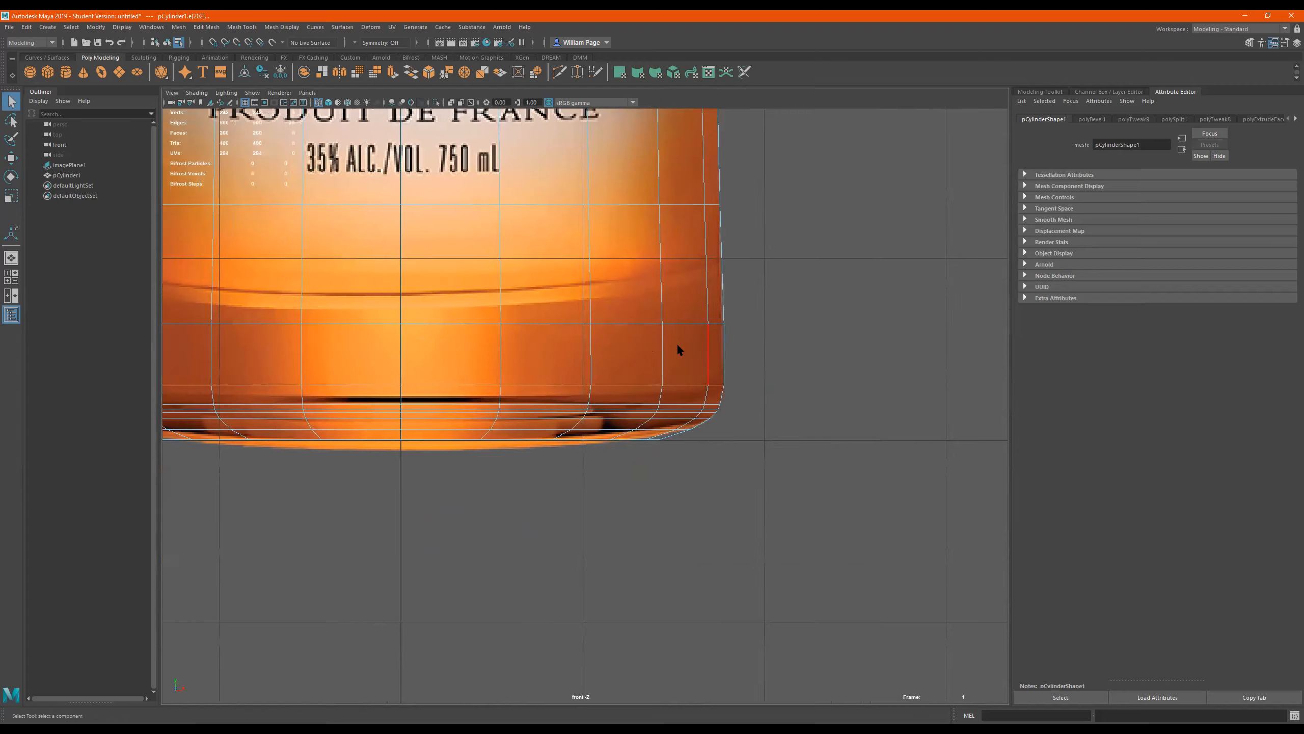
pyautogui.keyDown('alt'); pyautogui.moveTo(709, 357); pyautogui.dragTo(1129, 342, button='right'); pyautogui.keyUp('alt')
pyautogui.keyDown('alt'); pyautogui.moveTo(812, 349); pyautogui.dragTo(641, 353, button='middle'); pyautogui.keyUp('alt')
pyautogui.keyDown('alt'); pyautogui.moveTo(610, 352); pyautogui.dragTo(828, 344, button='right'); pyautogui.keyUp('alt')
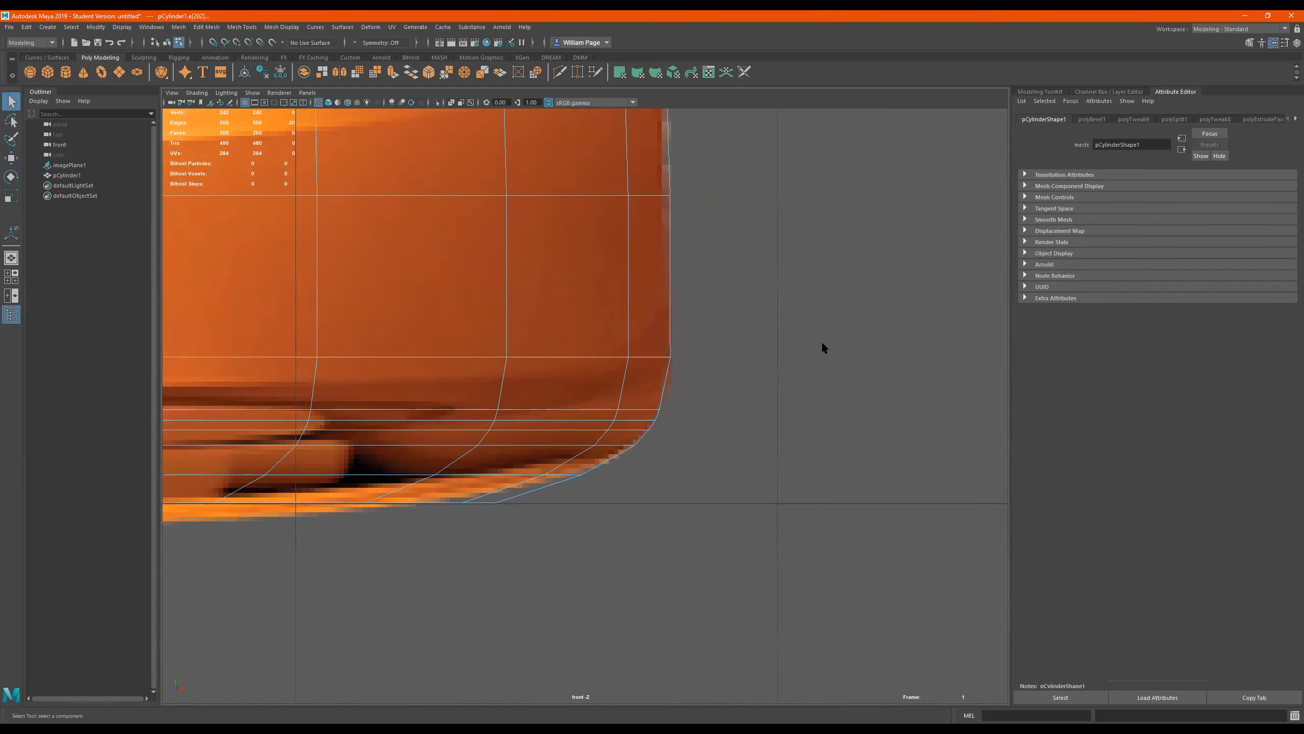
pyautogui.hotkey('ctrl', 'b')
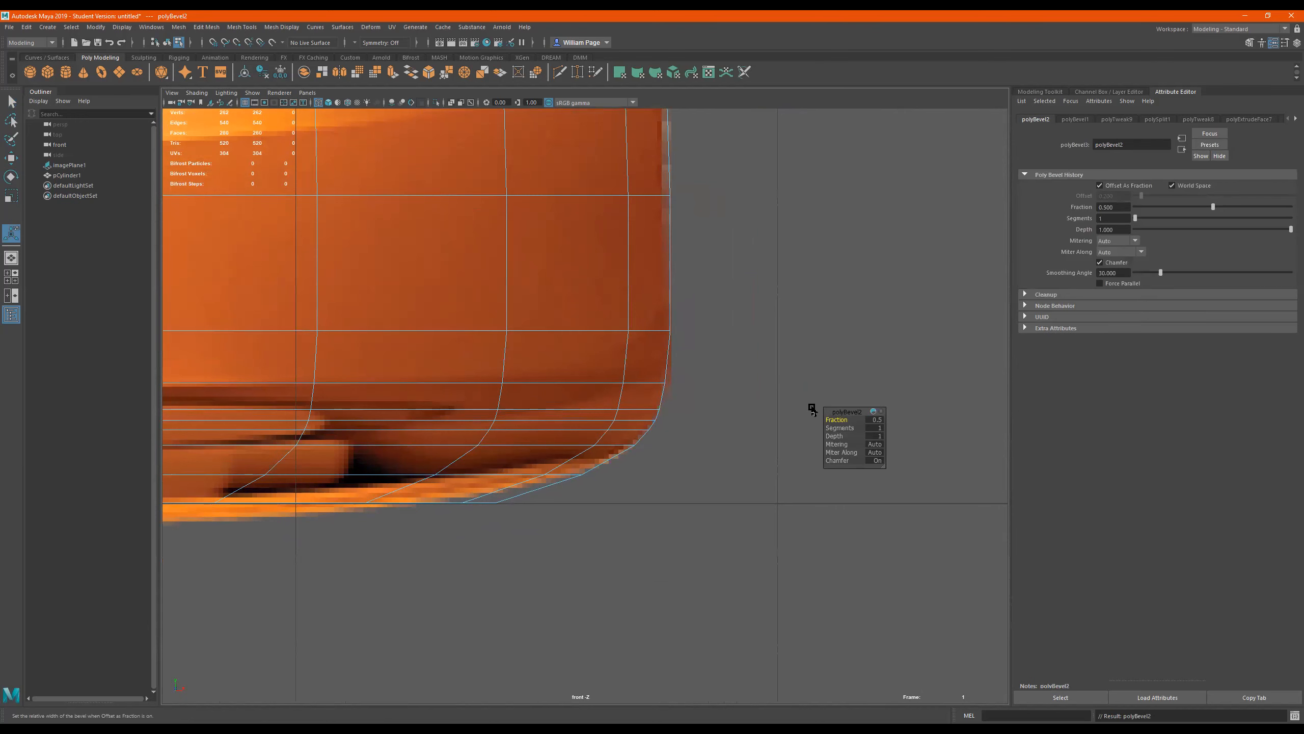
pyautogui.moveTo(848, 420); pyautogui.dragTo(833, 420)
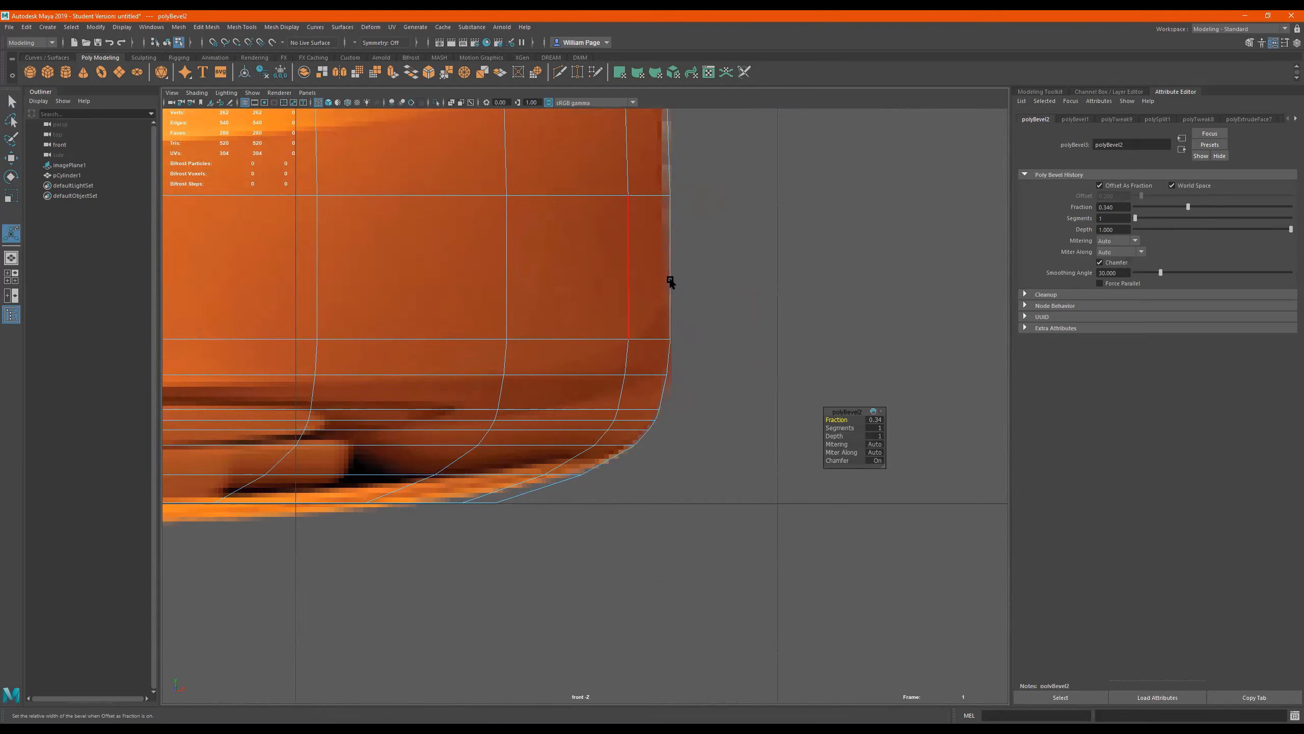
# Examine the beveled cylinder up to its top edge, from the front and in the perspective view
pyautogui.keyDown('alt'); pyautogui.moveTo(694, 402); pyautogui.dragTo(631, 389, button='right'); pyautogui.keyUp('alt')
pyautogui.keyDown('alt'); pyautogui.moveTo(565, 340); pyautogui.dragTo(693, 339, button='right'); pyautogui.keyUp('alt')
pyautogui.keyDown('alt'); pyautogui.moveTo(611, 491); pyautogui.dragTo(636, 616, button='middle'); pyautogui.keyUp('alt')
pyautogui.keyDown('alt'); pyautogui.moveTo(612, 411); pyautogui.dragTo(640, 514, button='middle'); pyautogui.keyUp('alt')
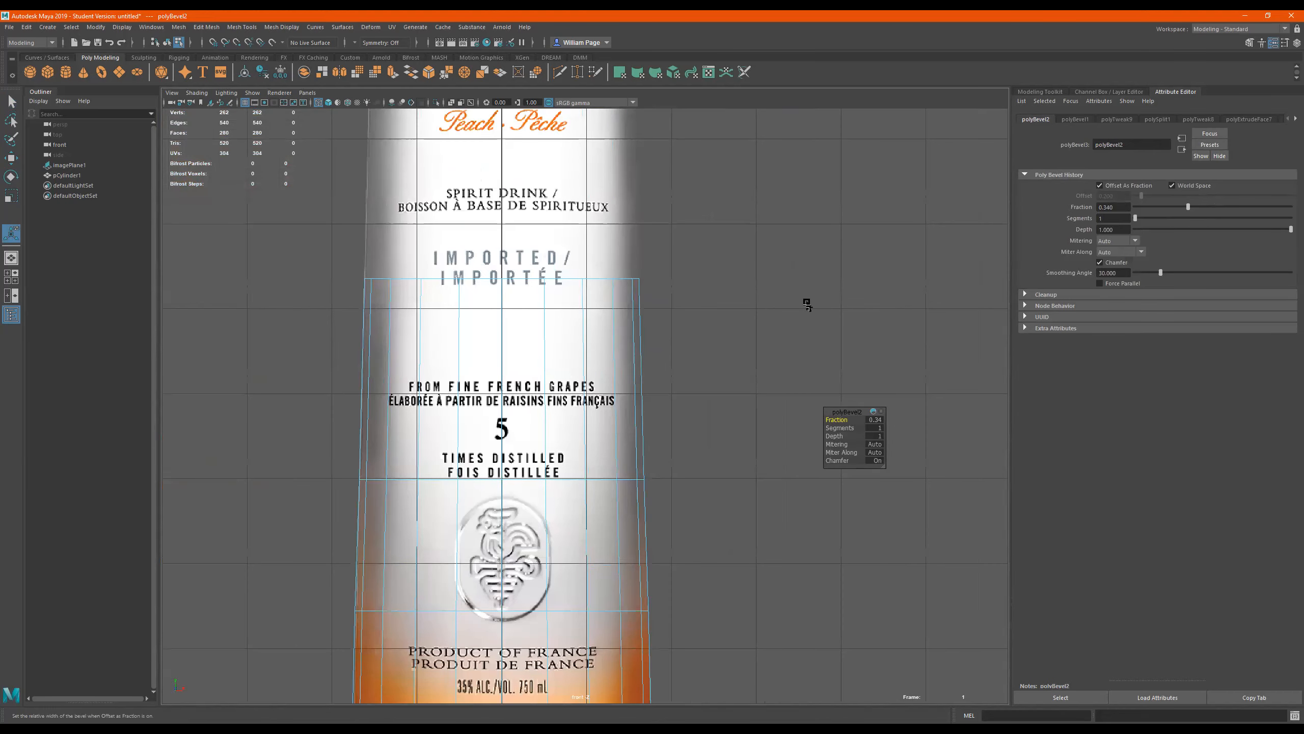
pyautogui.press('space')
pyautogui.press('space')
pyautogui.keyDown('alt'); pyautogui.moveTo(720, 345); pyautogui.dragTo(678, 337); pyautogui.keyUp('alt')
pyautogui.keyDown('alt'); pyautogui.moveTo(425, 422); pyautogui.dragTo(524, 449); pyautogui.keyUp('alt')
pyautogui.keyDown('alt'); pyautogui.moveTo(525, 495); pyautogui.dragTo(760, 456, button='right'); pyautogui.keyUp('alt')
pyautogui.keyDown('alt'); pyautogui.moveTo(652, 447); pyautogui.dragTo(860, 344, button='middle'); pyautogui.keyUp('alt')
pyautogui.keyDown('alt'); pyautogui.moveTo(789, 348); pyautogui.dragTo(803, 373); pyautogui.keyUp('alt')
pyautogui.keyDown('alt'); pyautogui.moveTo(803, 372); pyautogui.dragTo(544, 457, button='right'); pyautogui.keyUp('alt')
pyautogui.moveTo(544, 456)
pyautogui.keyDown('alt'); pyautogui.mouseDown()
pyautogui.moveTo(438, 428)
pyautogui.moveTo(562, 445)
pyautogui.mouseUp(); pyautogui.keyUp('alt')
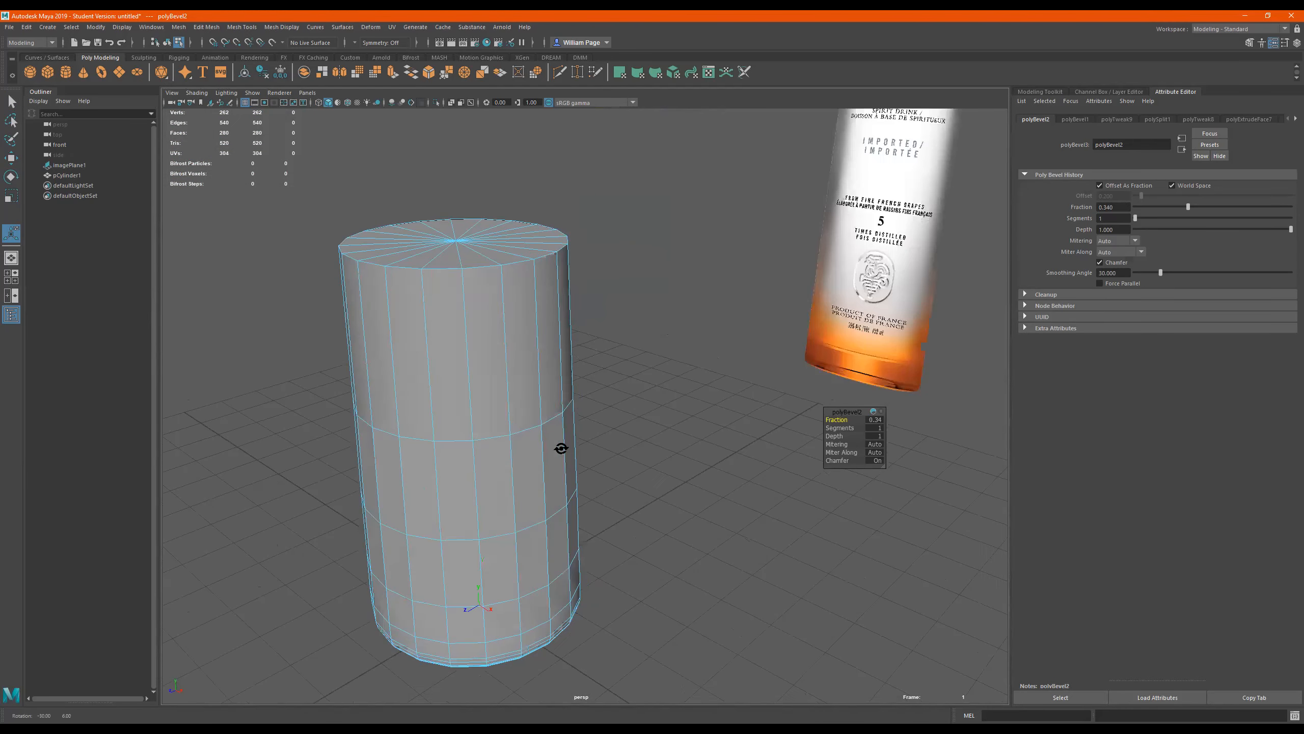
# Switch to face selection in the front view and select all faces of the cylinder's uppermost section, including the top cap
pyautogui.press('space')
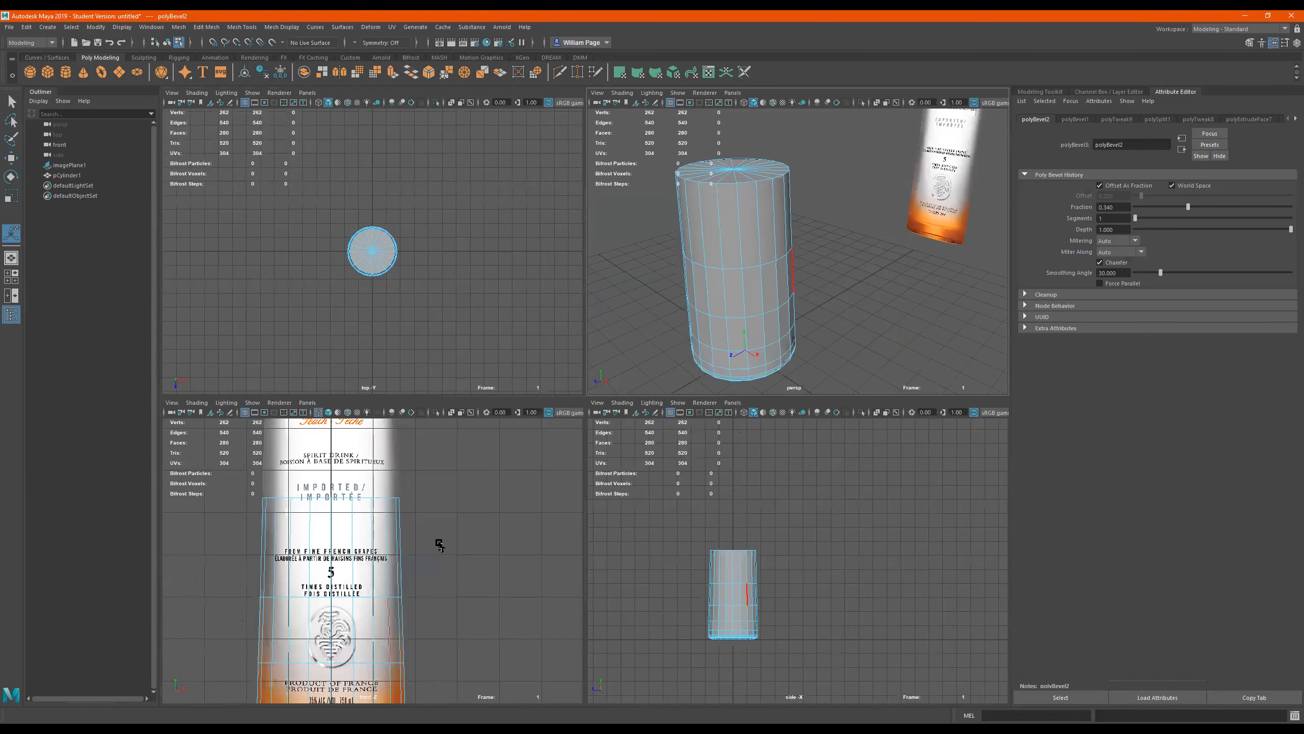
pyautogui.press('space')
pyautogui.moveTo(729, 213); pyautogui.dragTo(279, 316)
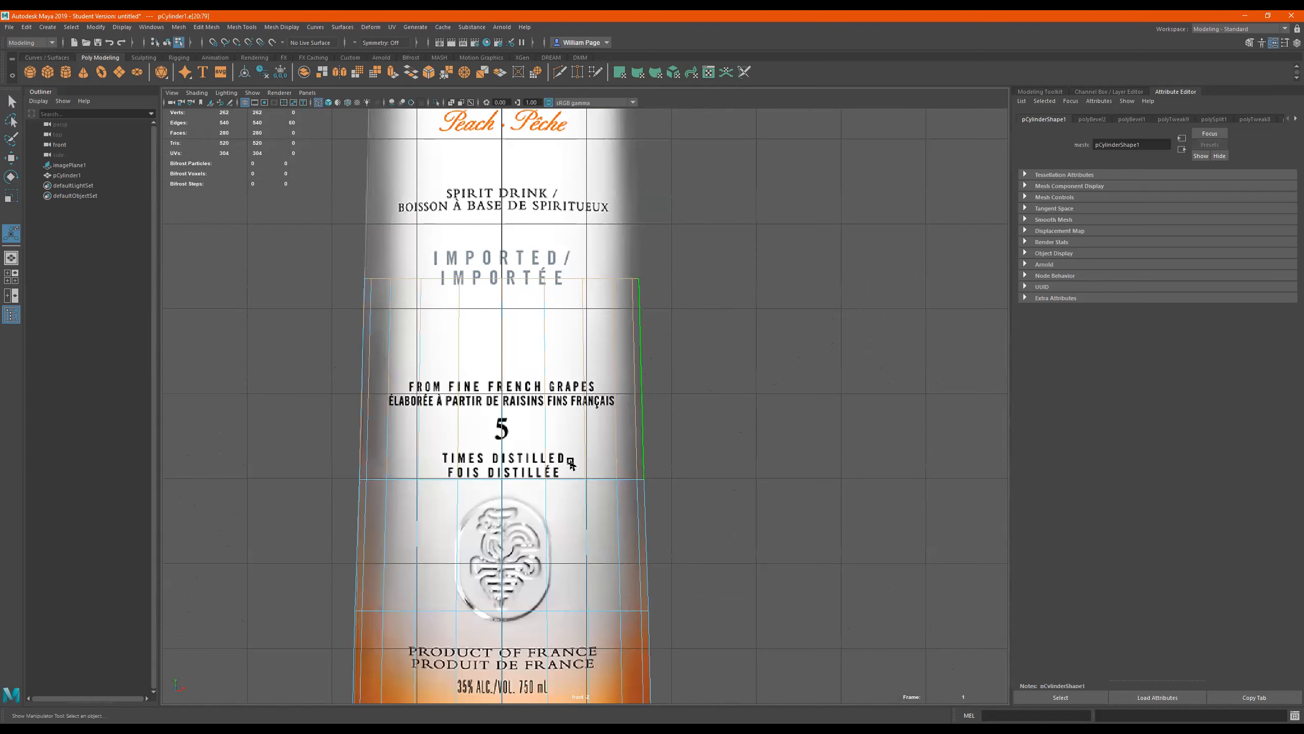
pyautogui.rightClick(547, 339)
pyautogui.rightClick(544, 330)
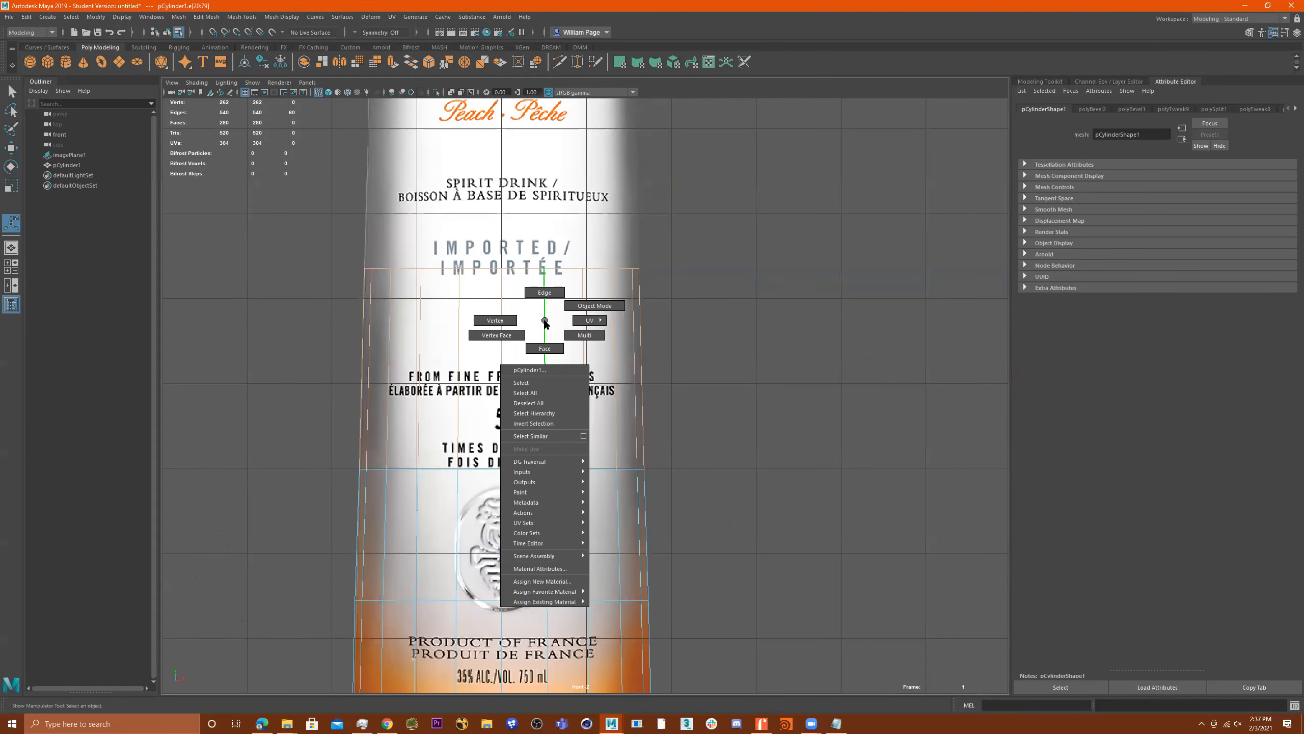
pyautogui.rightClick(633, 322)
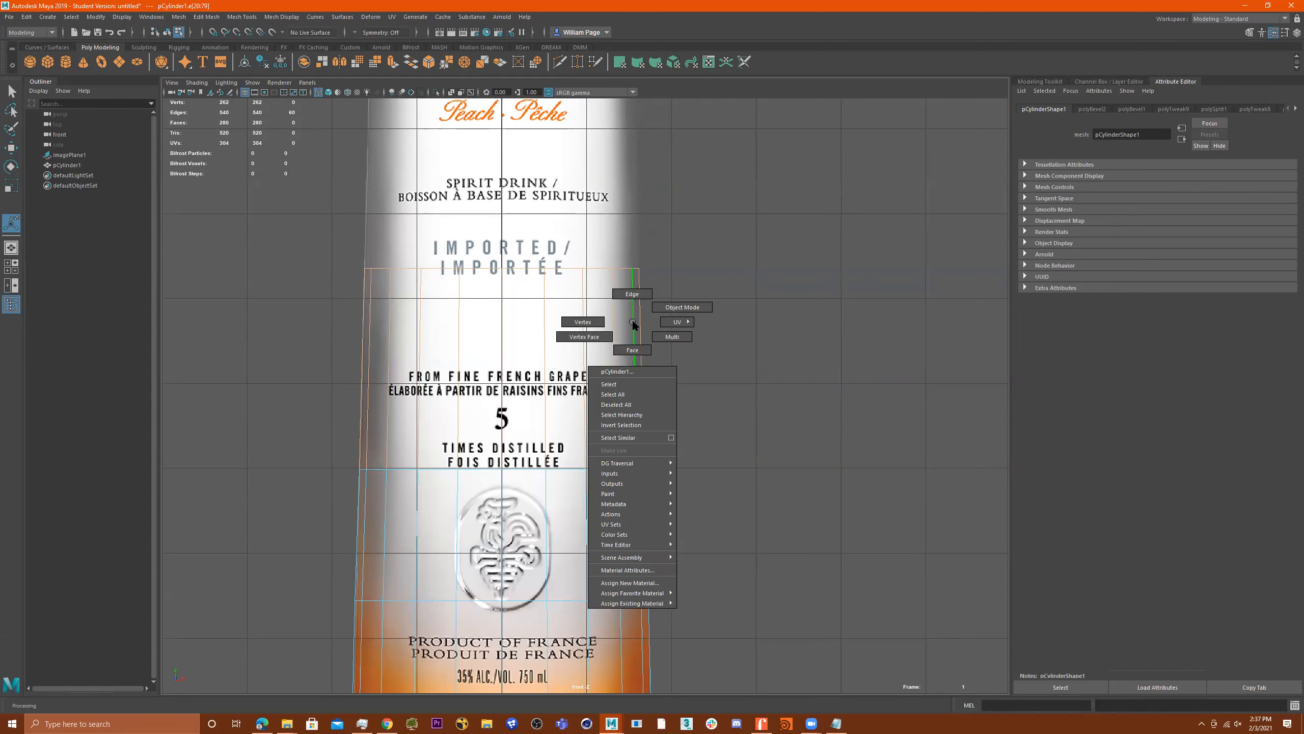
pyautogui.moveTo(633, 322); pyautogui.dragTo(639, 345, button='right')
pyautogui.moveTo(816, 178); pyautogui.dragTo(196, 364)
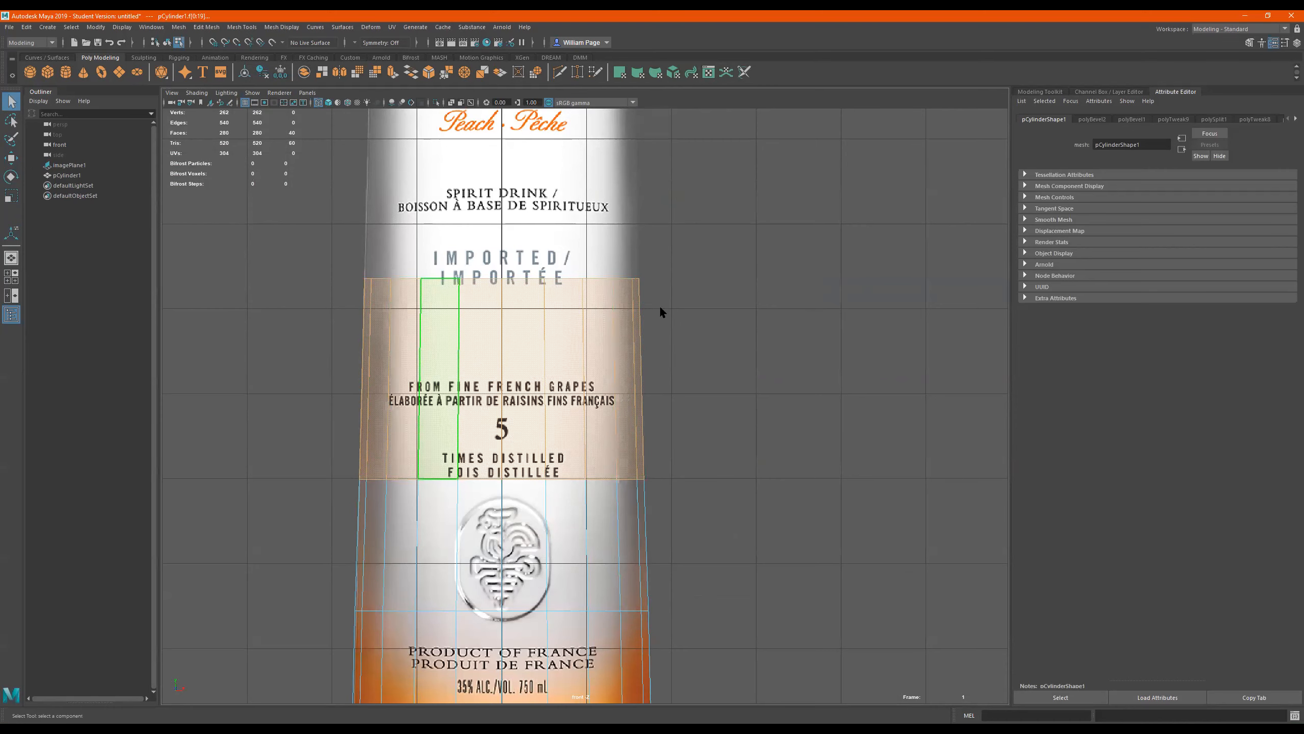
# Try to remove the side wall faces from the selection in the perspective view
pyautogui.press('space')
pyautogui.moveTo(780, 258)
pyautogui.keyDown('alt'); pyautogui.mouseDown()
pyautogui.moveTo(754, 262)
pyautogui.moveTo(785, 247)
pyautogui.moveTo(760, 256)
pyautogui.mouseUp(); pyautogui.keyUp('alt')
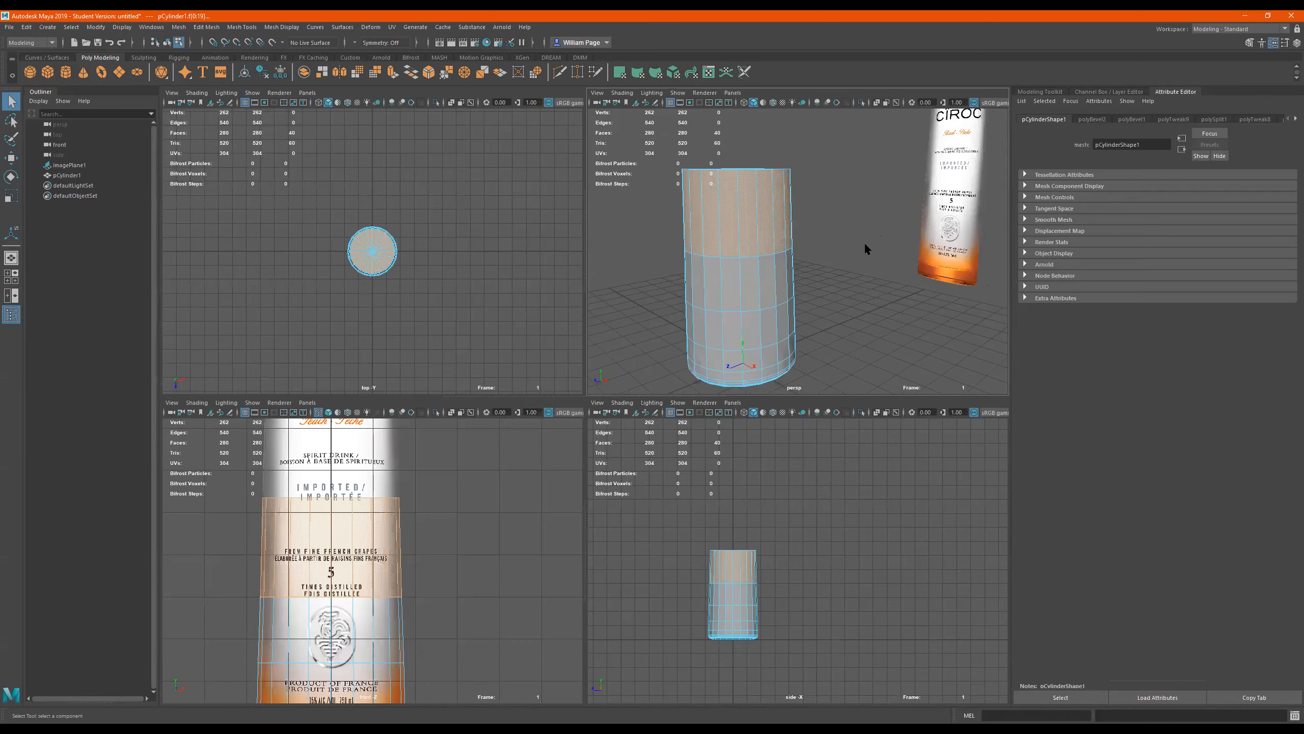
pyautogui.moveTo(891, 219); pyautogui.dragTo(660, 326)
pyautogui.keyDown('alt'); pyautogui.moveTo(868, 234); pyautogui.dragTo(975, 241); pyautogui.keyUp('alt')
pyautogui.moveTo(877, 312); pyautogui.dragTo(815, 351)
pyautogui.keyDown('alt'); pyautogui.moveTo(973, 224); pyautogui.dragTo(665, 319); pyautogui.keyUp('alt')
pyautogui.hotkey('ctrl', 'z')
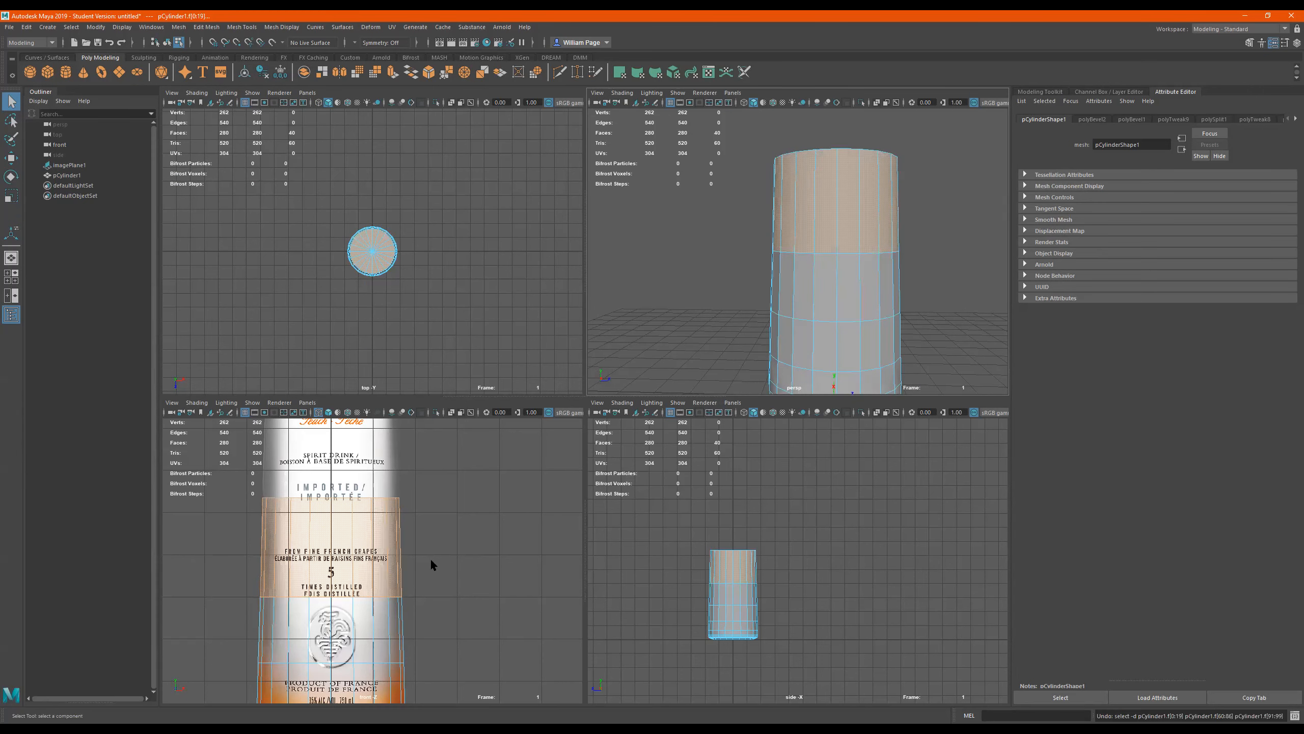
# Reduce the face selection to the cylinder's top cap and try moving those faces
pyautogui.press('space')
pyautogui.keyDown('ctrl'); pyautogui.moveTo(749, 393); pyautogui.dragTo(100, 589); pyautogui.keyUp('ctrl')
pyautogui.keyDown('alt'); pyautogui.moveTo(542, 429); pyautogui.dragTo(542, 477, button='middle'); pyautogui.keyUp('alt')
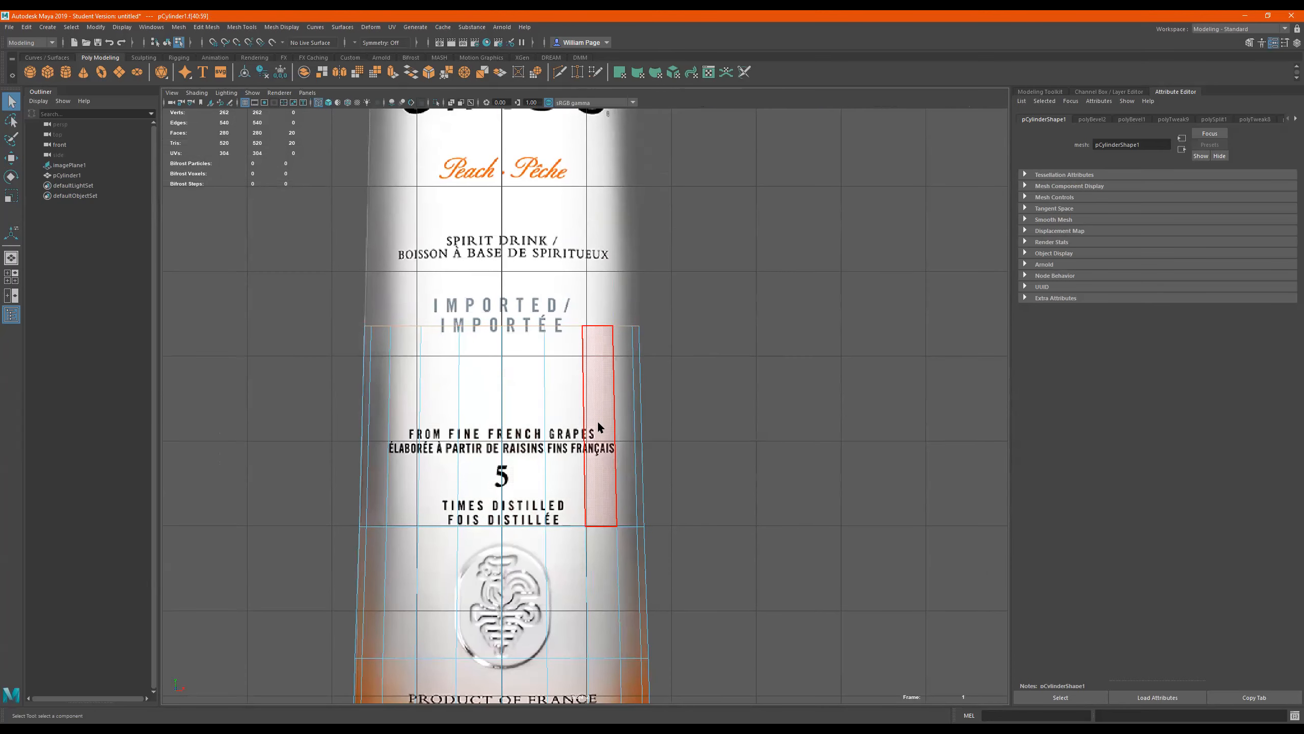
pyautogui.press('w')
pyautogui.moveTo(509, 284); pyautogui.dragTo(460, 225)
pyautogui.hotkey('ctrl', 'z')
# Set the front view to shaded display and compare the cylinder's top with the upper part of the reference bottle
pyautogui.keyDown('alt'); pyautogui.moveTo(624, 330); pyautogui.dragTo(672, 464, button='middle'); pyautogui.keyUp('alt')
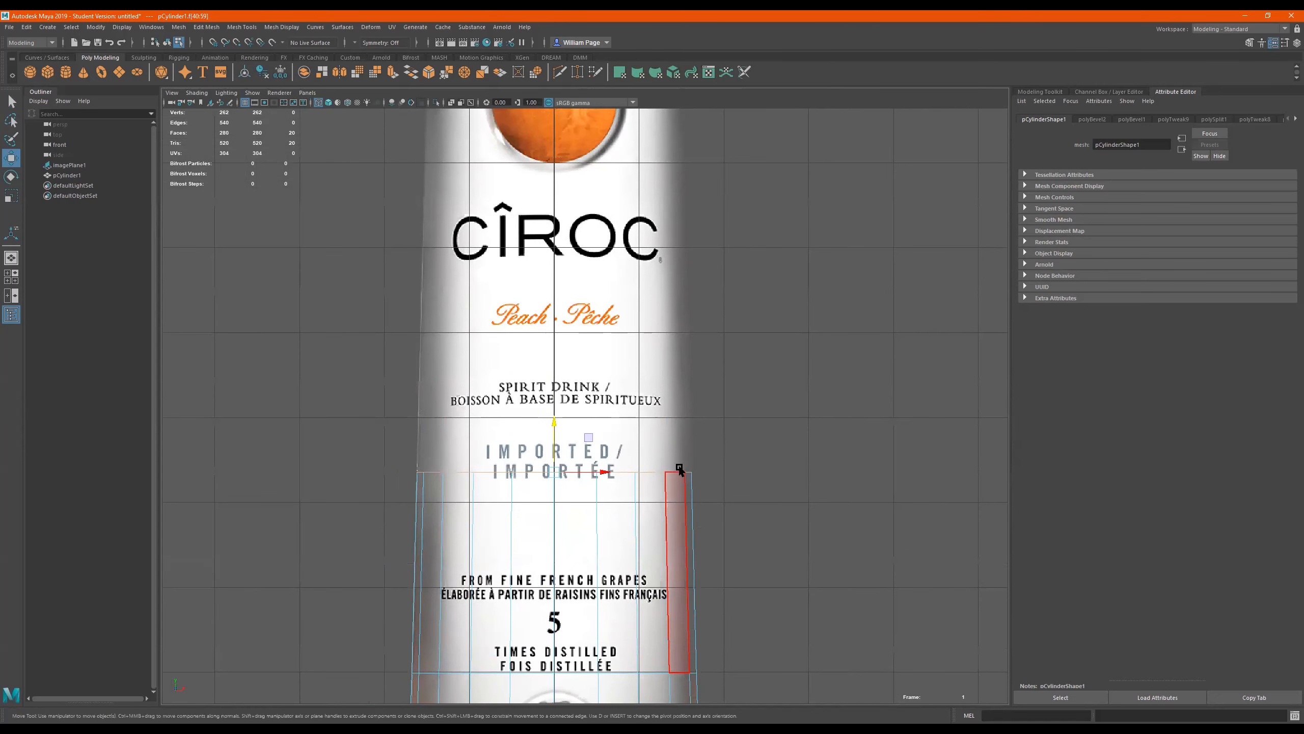
pyautogui.press('5')
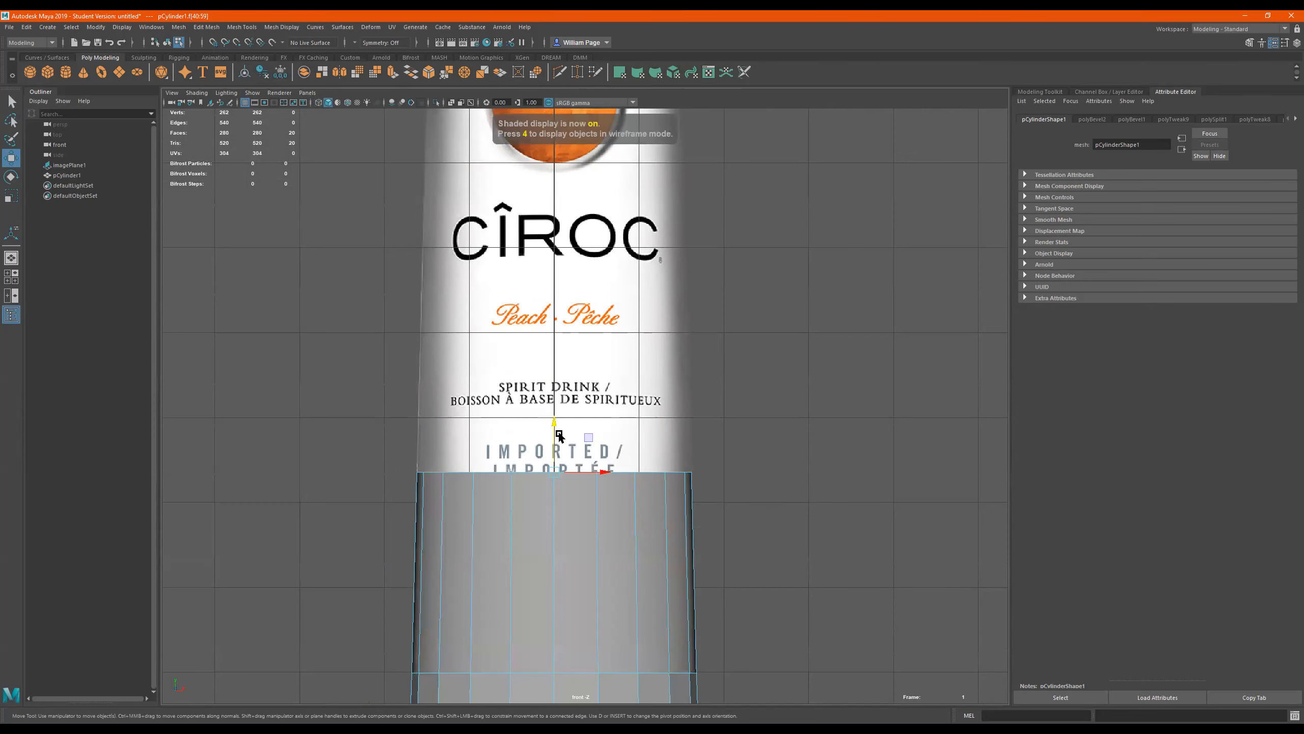
pyautogui.scroll(-10, 662, 357)
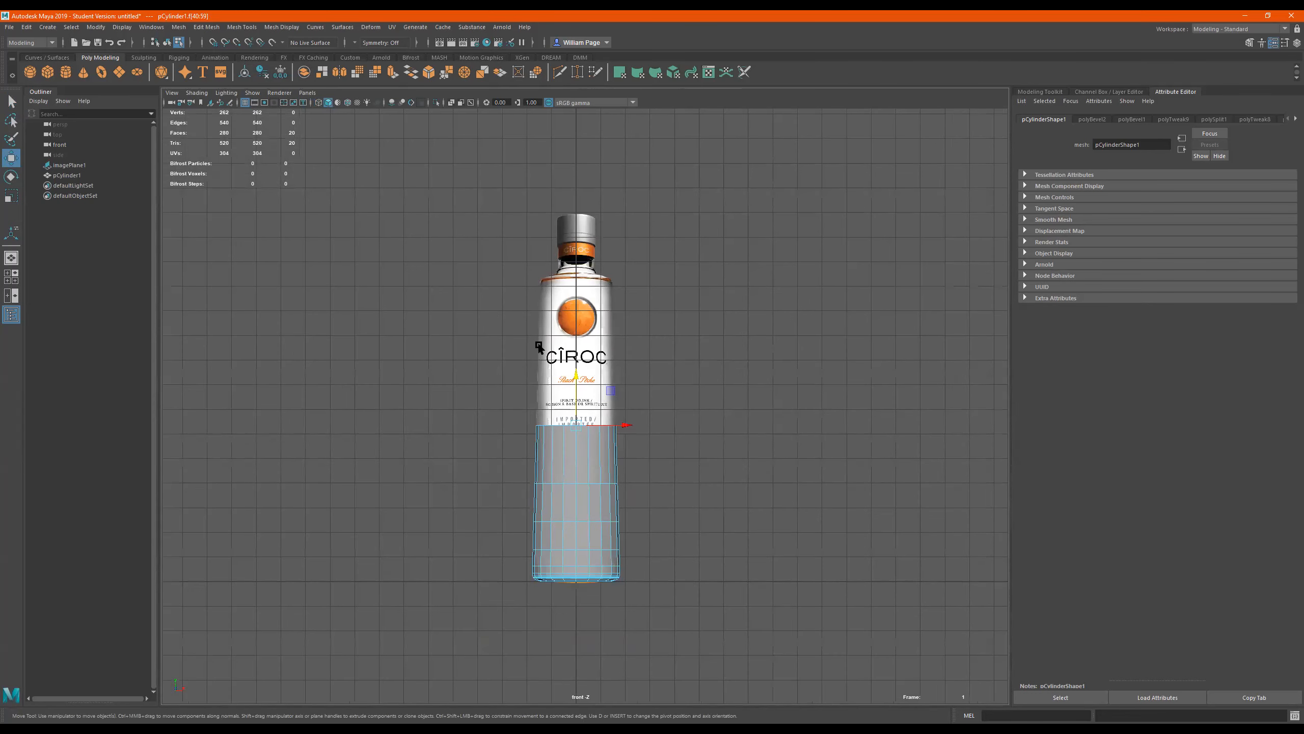
pyautogui.keyDown('alt'); pyautogui.moveTo(579, 347); pyautogui.dragTo(1063, 349, button='right'); pyautogui.keyUp('alt')
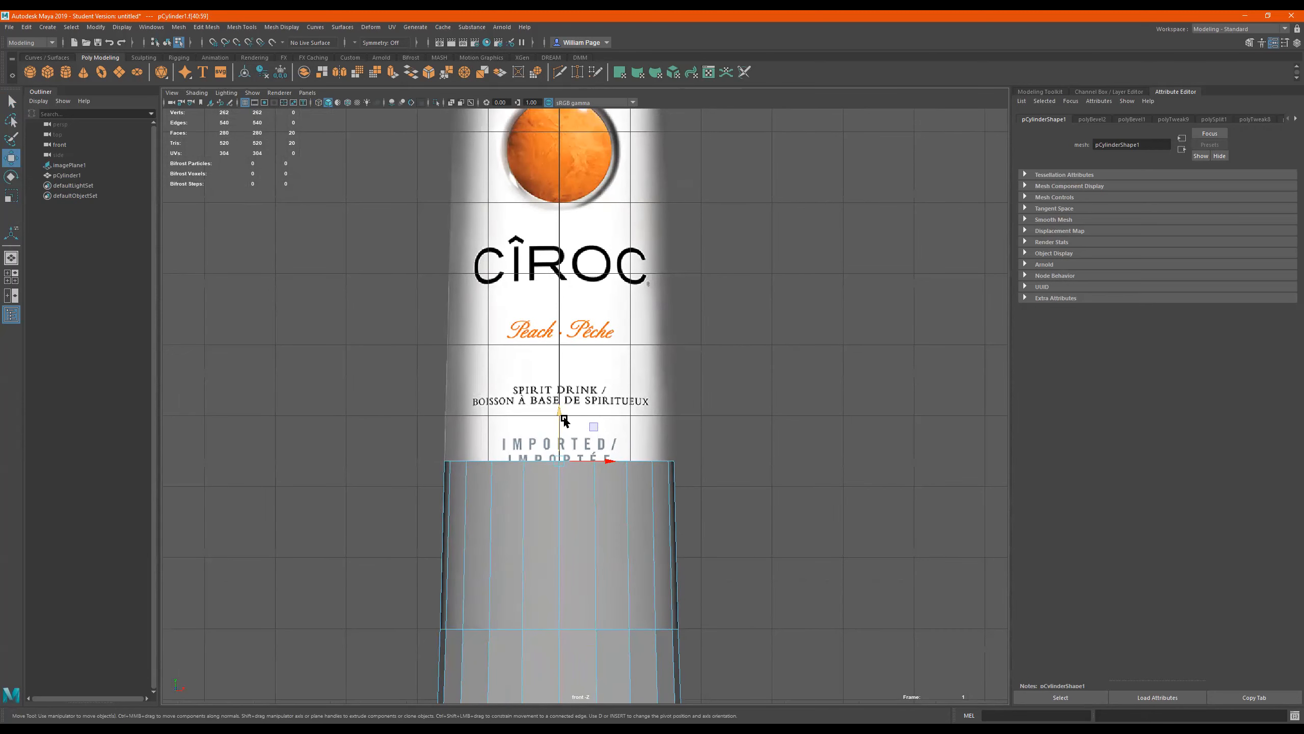
pyautogui.scroll(-5, 694, 343)
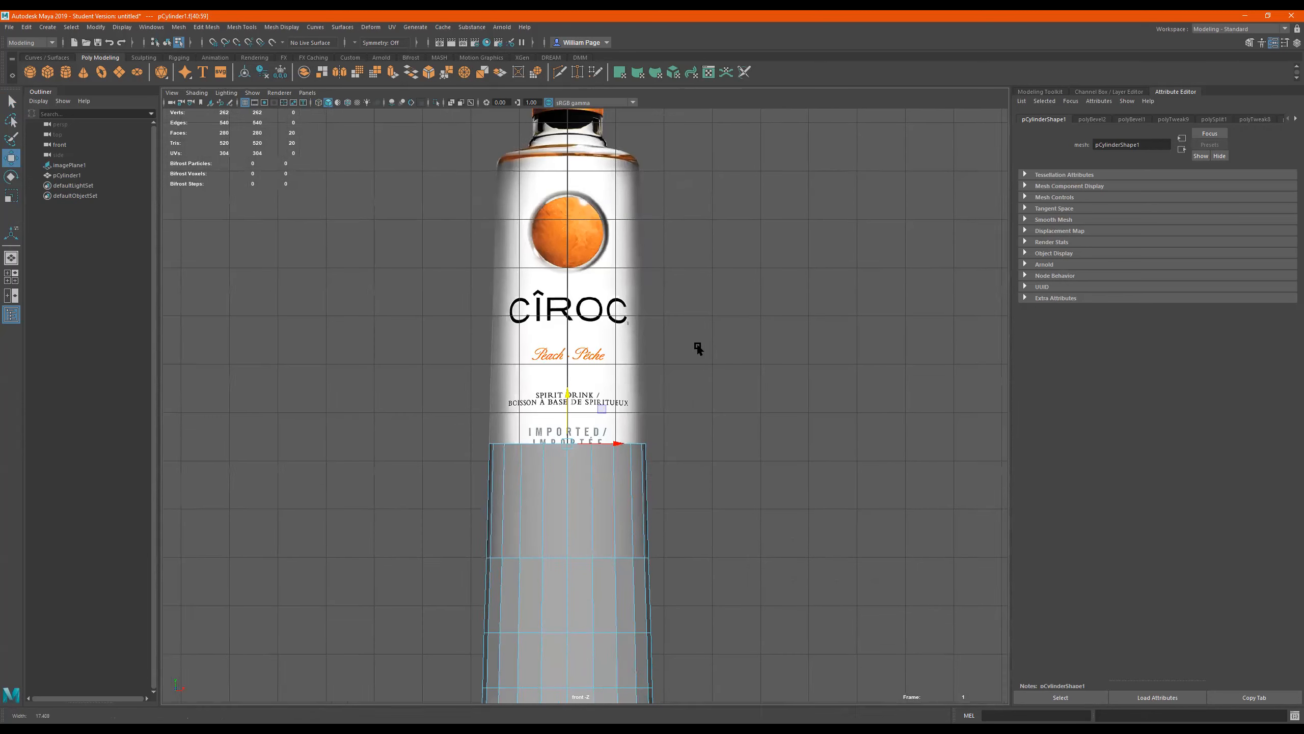
# Select the reference image plane and try adjusting its Alpha Gain
pyautogui.click(607, 318)
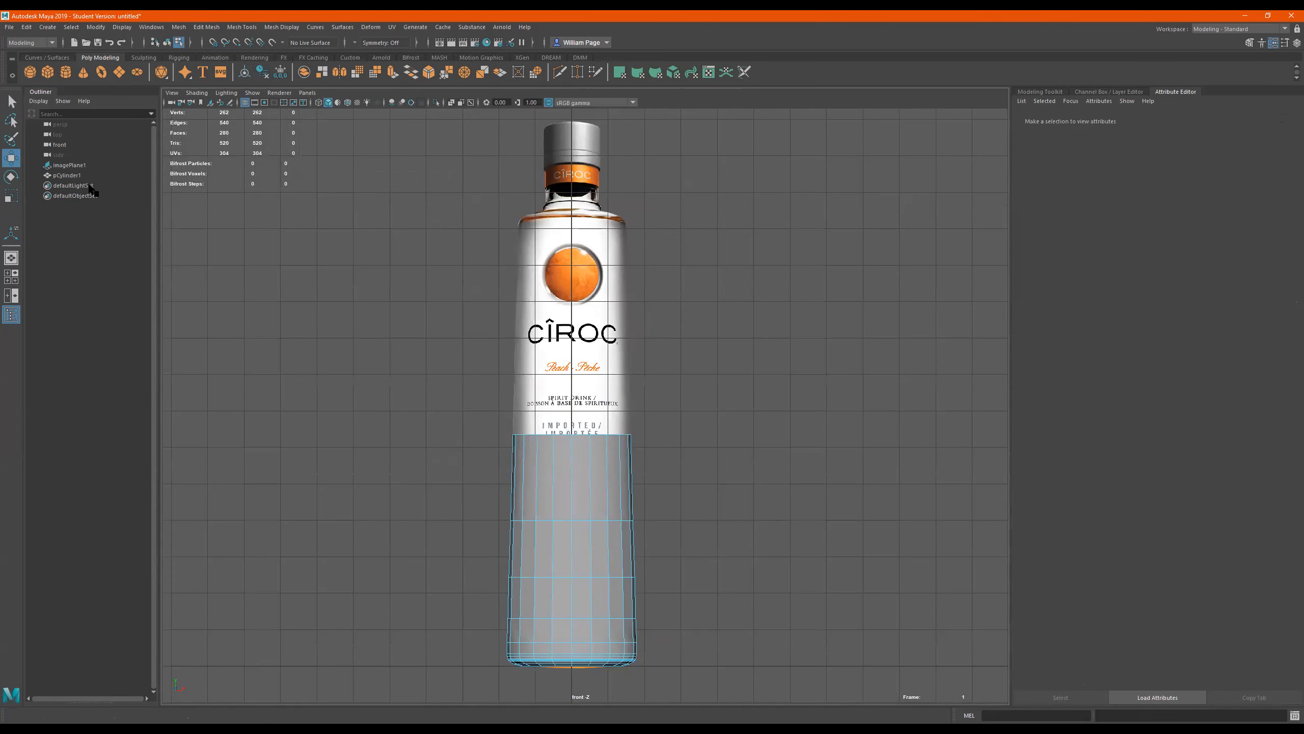
pyautogui.click(70, 165)
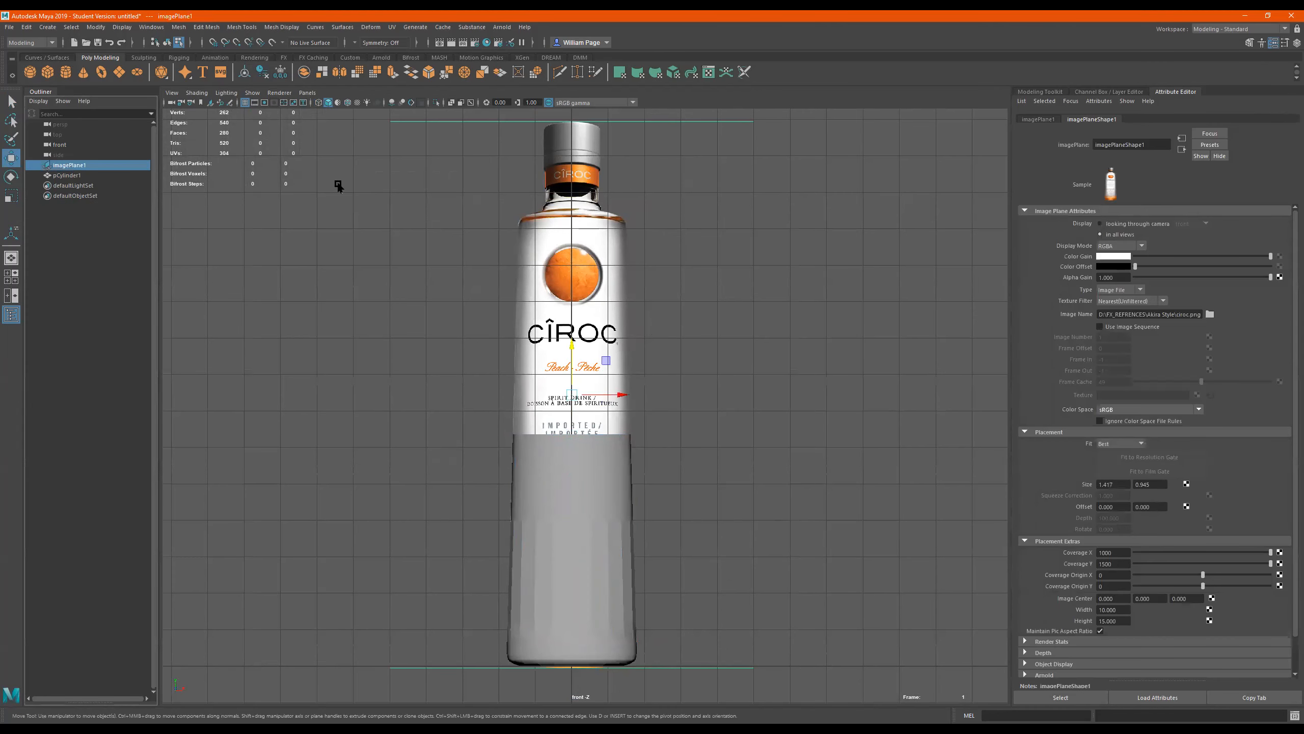
pyautogui.moveTo(1253, 278); pyautogui.dragTo(1278, 282)
pyautogui.moveTo(587, 486); pyautogui.dragTo(586, 492, button='right')
pyautogui.scroll(2, 562, 514)
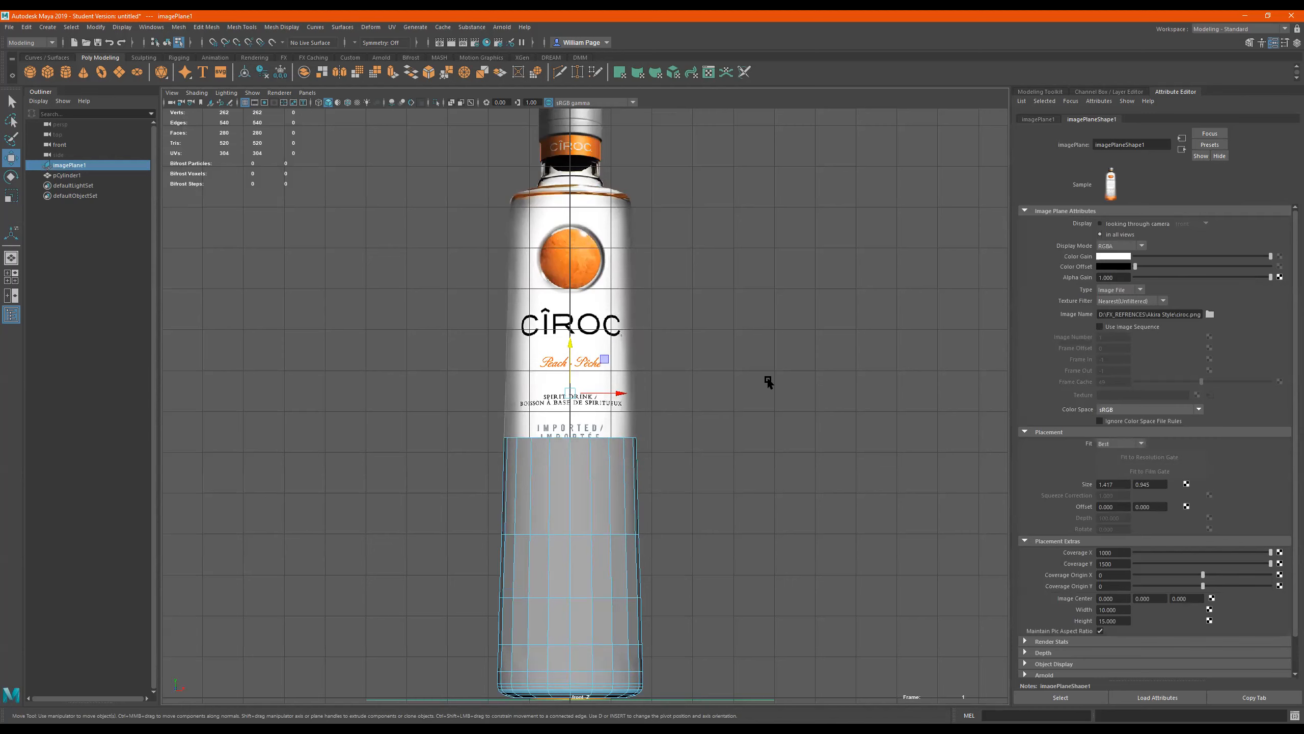
pyautogui.press('space')
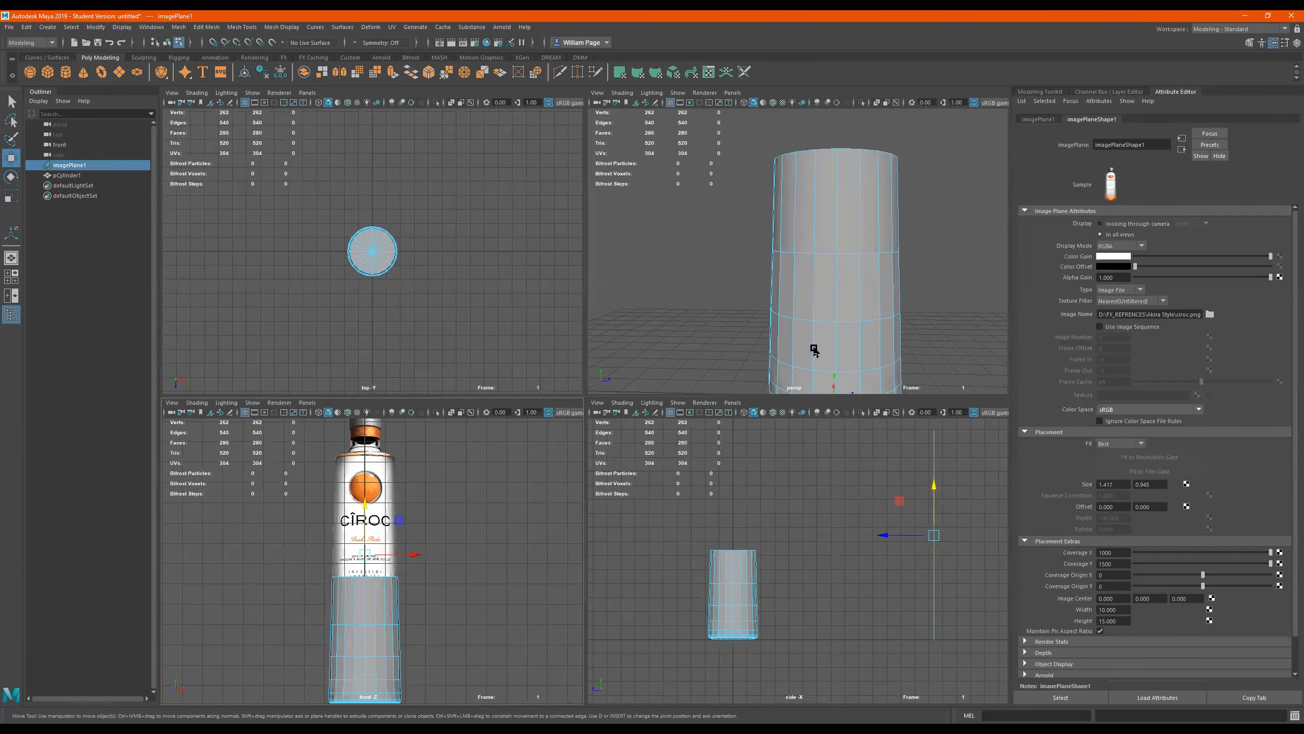
pyautogui.press('space')
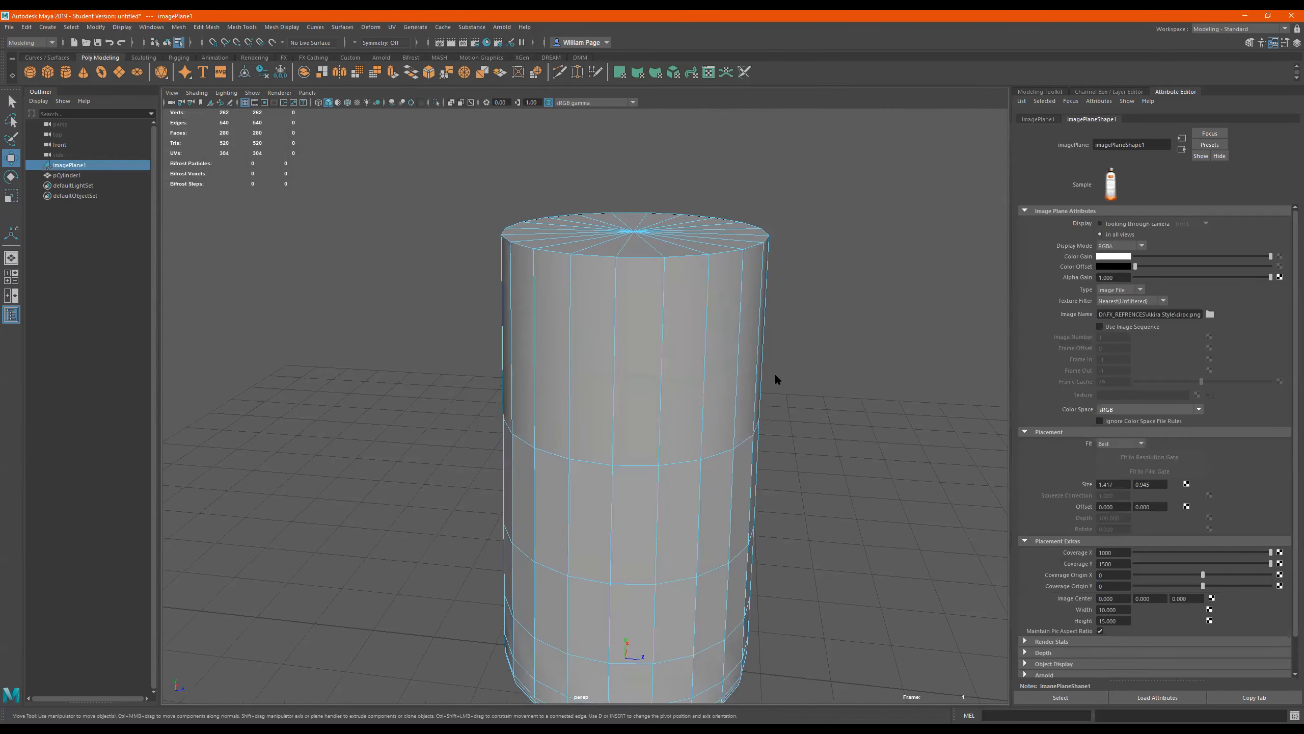
pyautogui.press('space')
pyautogui.moveTo(764, 325); pyautogui.dragTo(736, 361)
pyautogui.press('4')
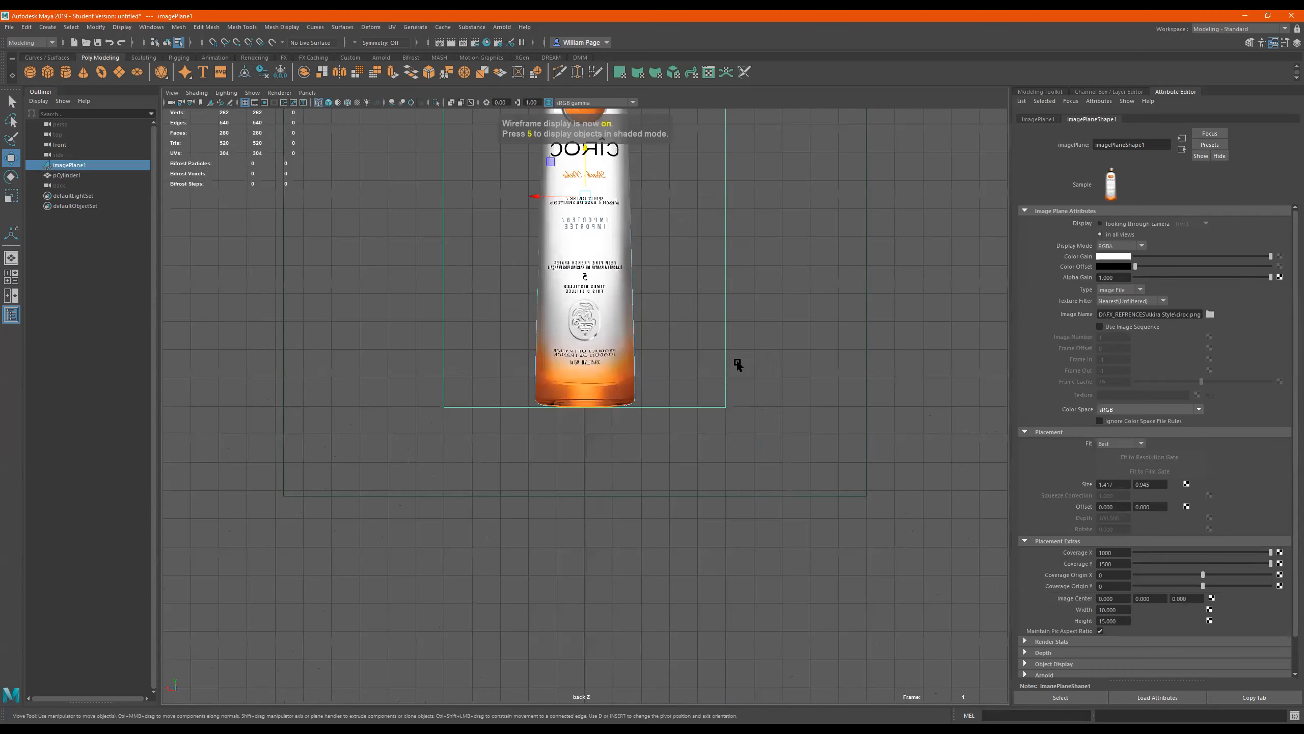
pyautogui.press('space')
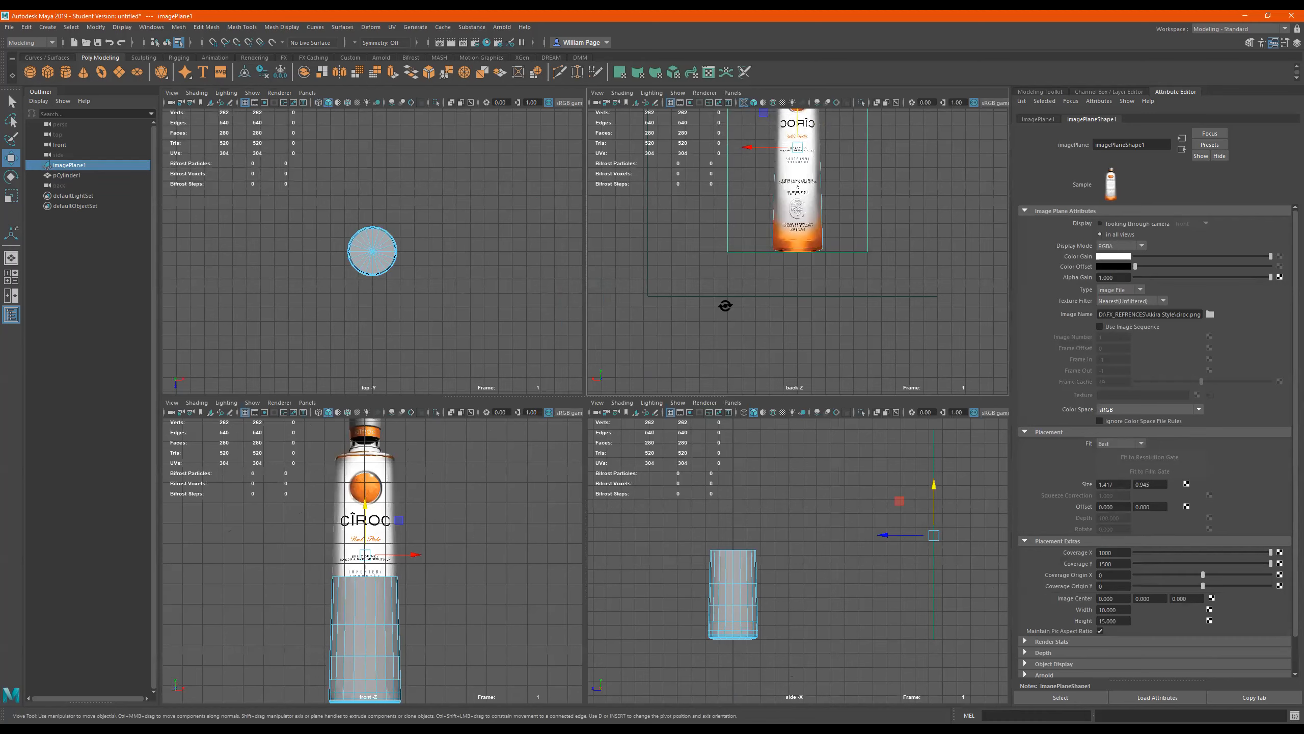
pyautogui.keyDown('alt'); pyautogui.moveTo(823, 291); pyautogui.dragTo(805, 318); pyautogui.keyUp('alt')
pyautogui.keyDown('alt'); pyautogui.moveTo(806, 317); pyautogui.dragTo(739, 393, button='middle'); pyautogui.keyUp('alt')
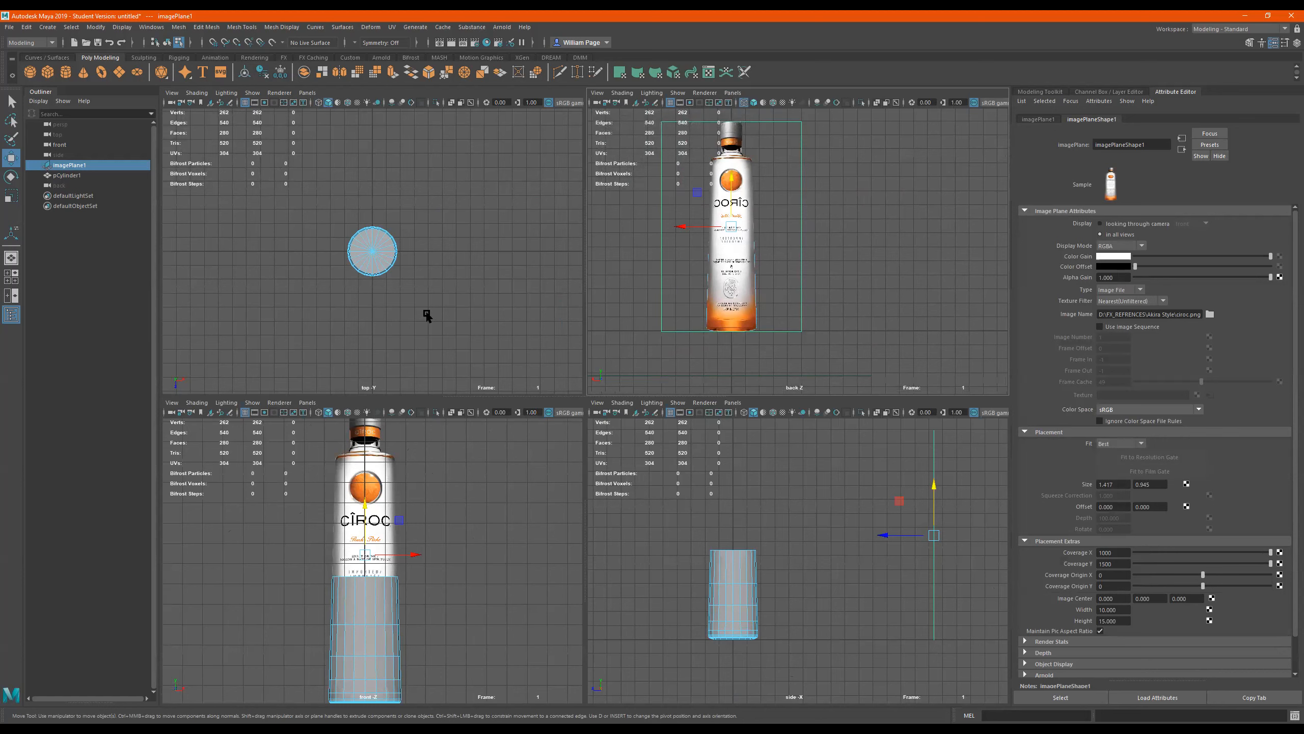
pyautogui.keyDown('alt'); pyautogui.moveTo(496, 339); pyautogui.dragTo(917, 555); pyautogui.keyUp('alt')
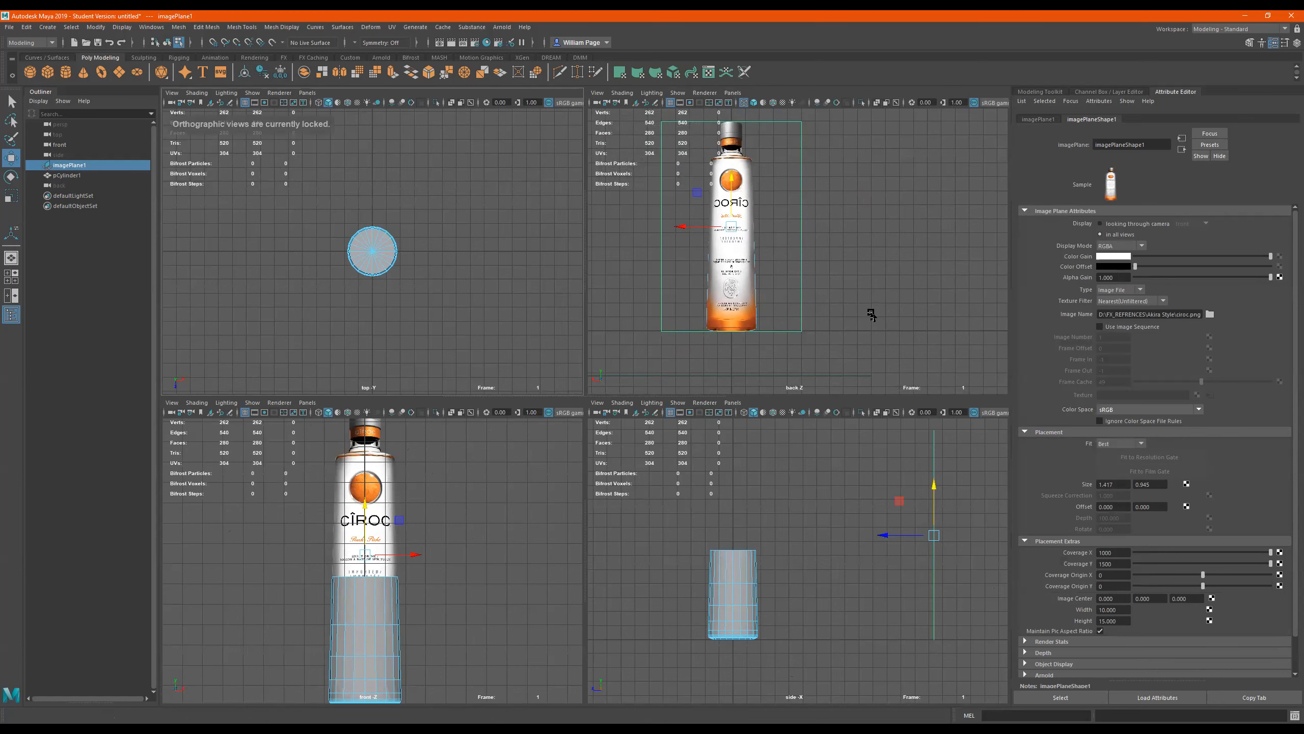
pyautogui.keyDown('alt'); pyautogui.moveTo(852, 305); pyautogui.dragTo(873, 306, button='middle'); pyautogui.keyUp('alt')
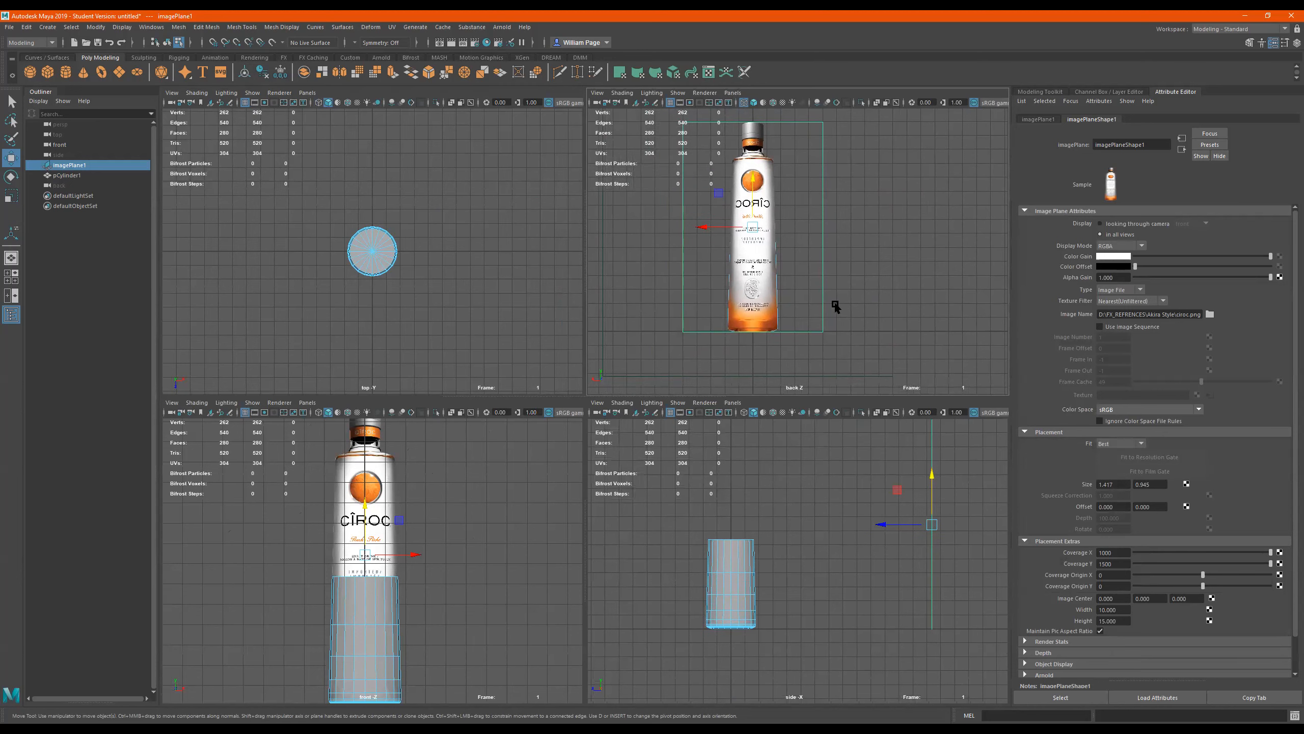
pyautogui.click(857, 227)
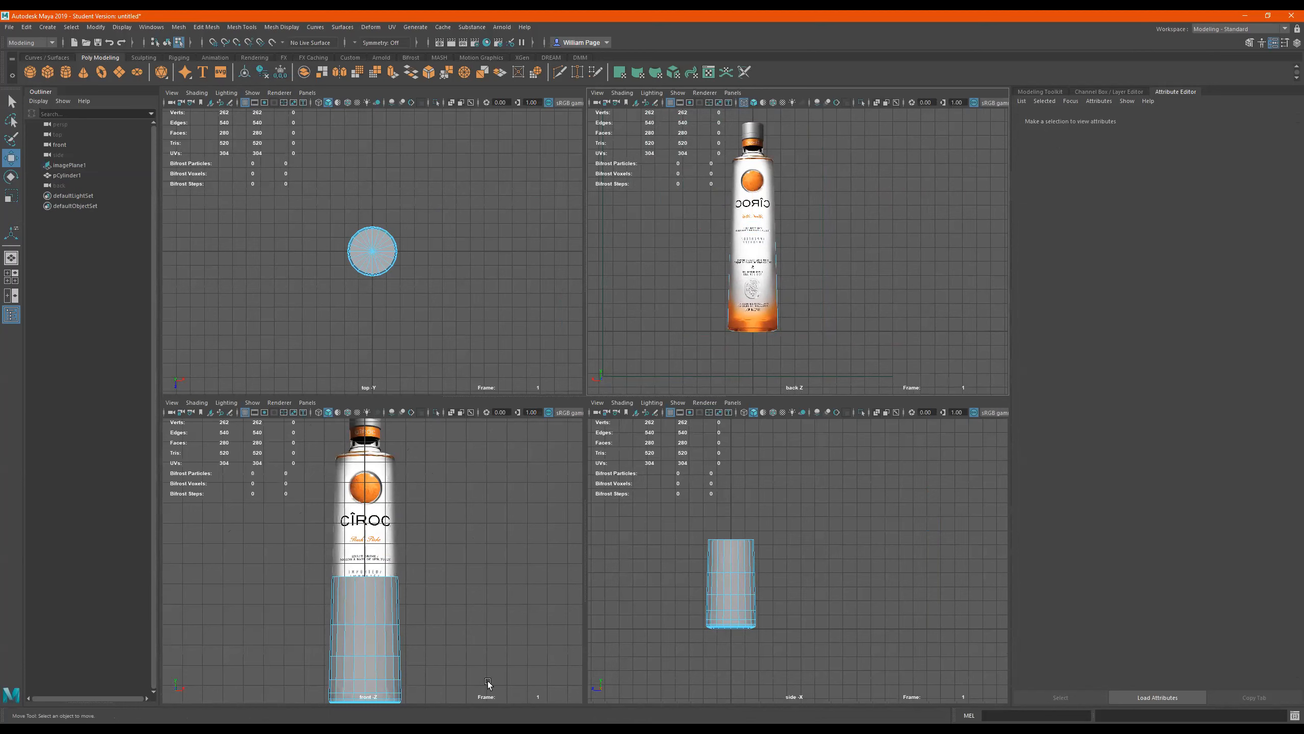
pyautogui.click(832, 553)
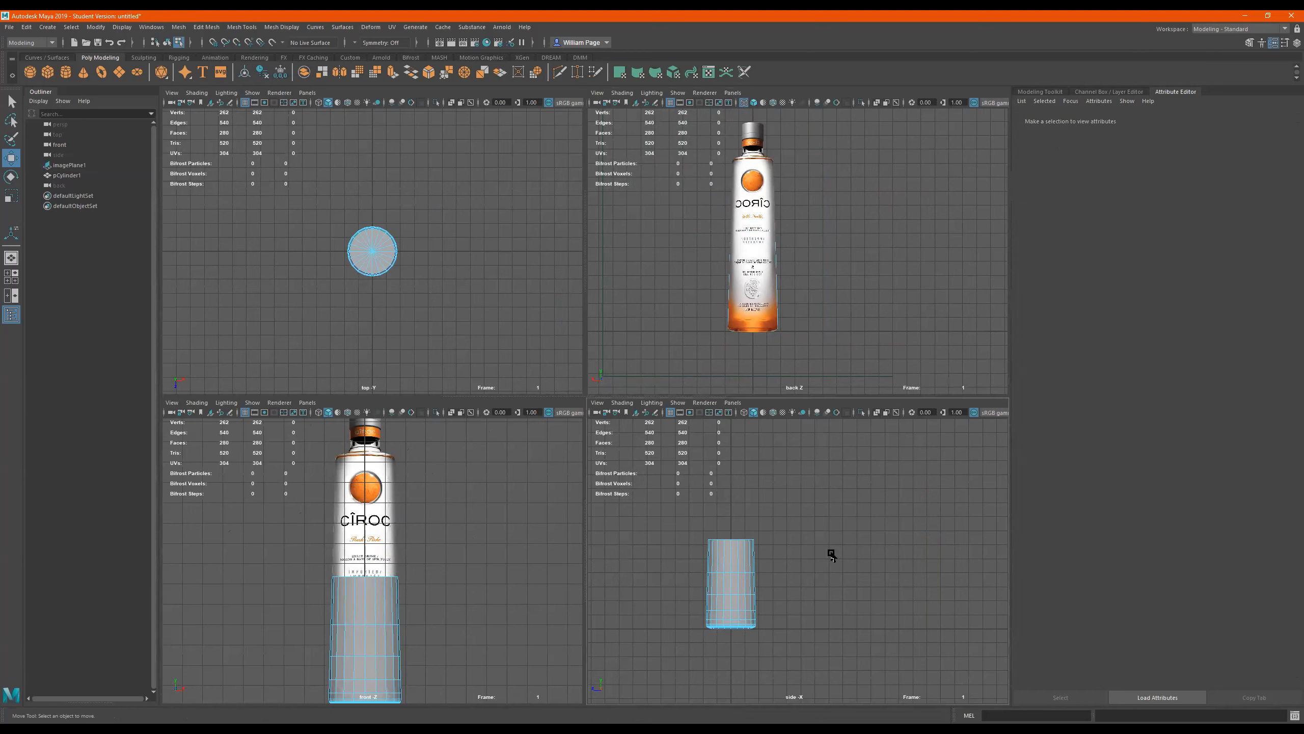
pyautogui.keyDown('alt'); pyautogui.moveTo(835, 200); pyautogui.dragTo(818, 203, button='right'); pyautogui.keyUp('alt')
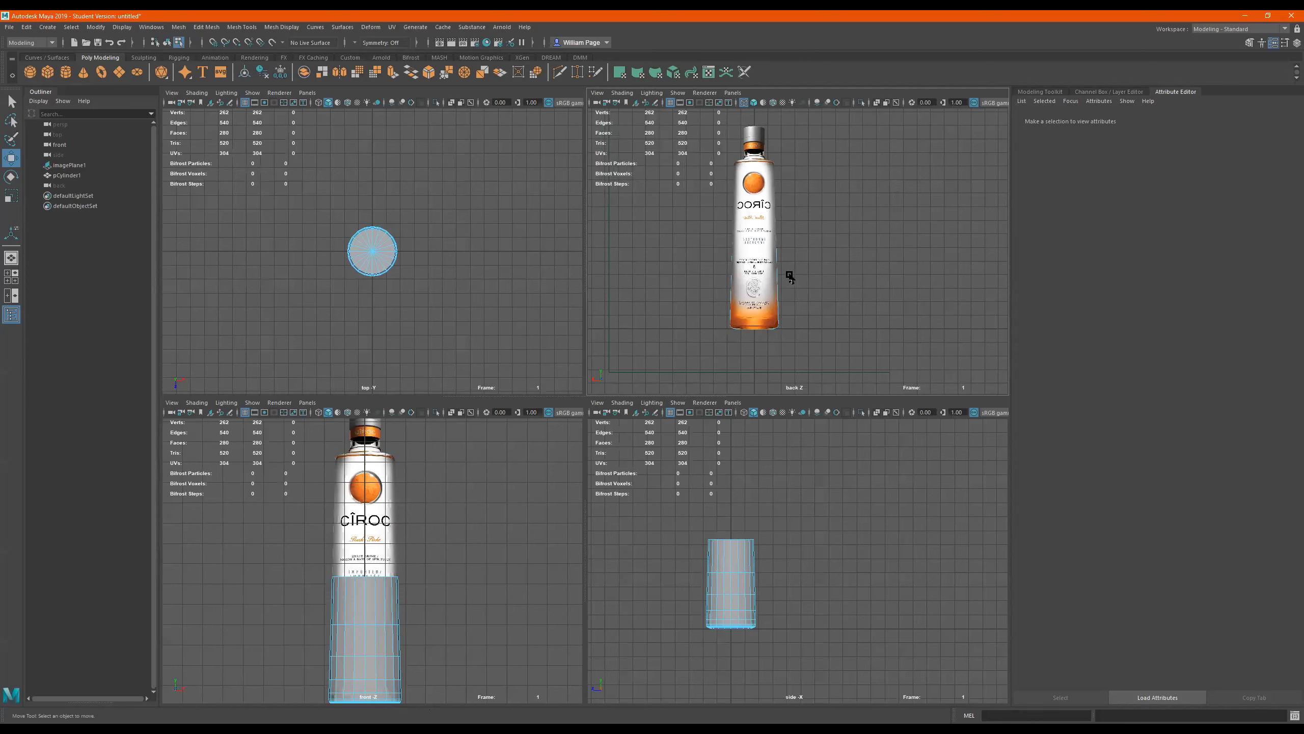
# Switch the back-view viewport to the persp camera and frame the whole wireframe cylinder
pyautogui.click(733, 93)
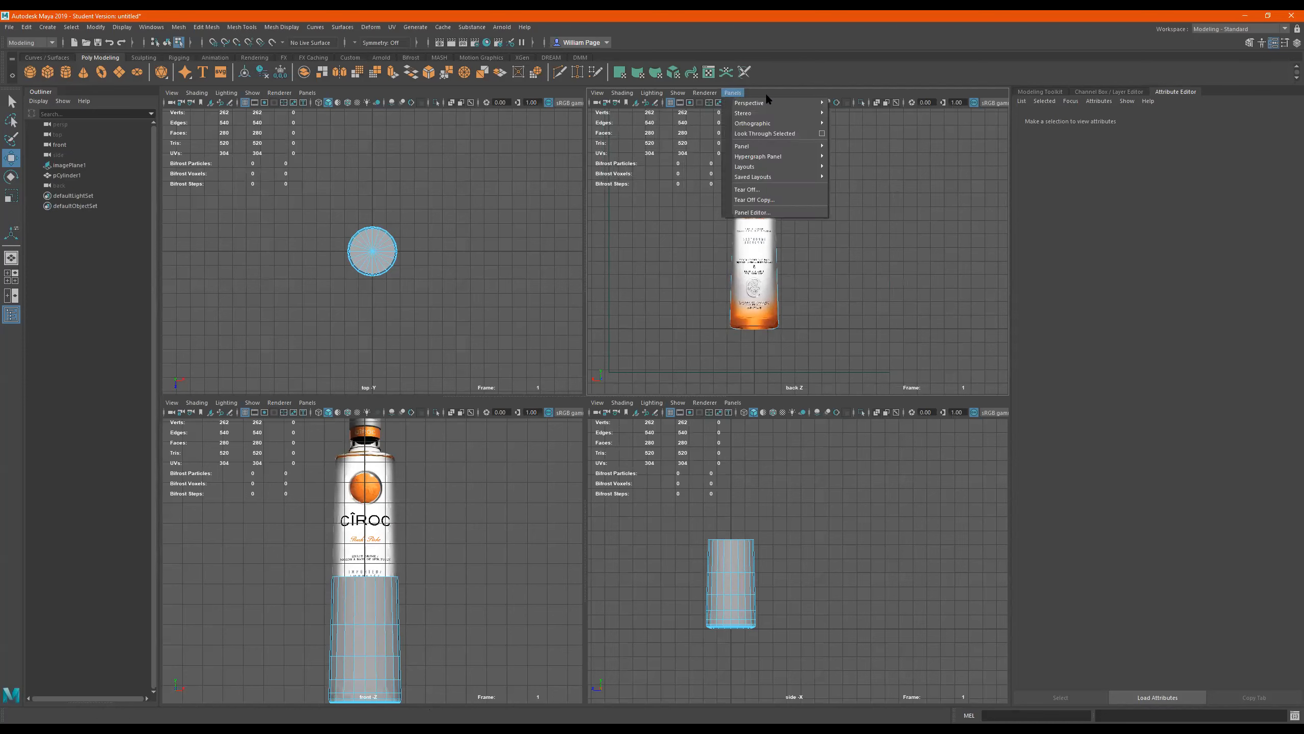
pyautogui.moveTo(771, 104)
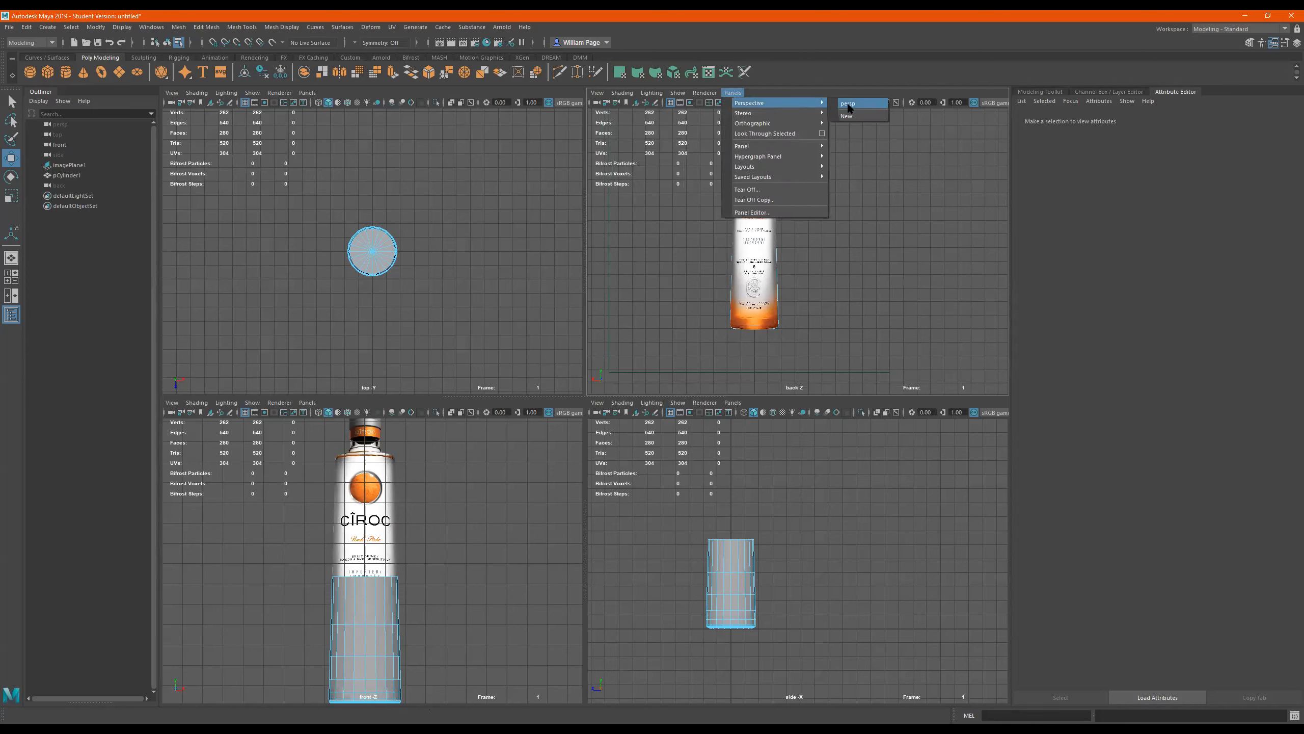
pyautogui.click(847, 104)
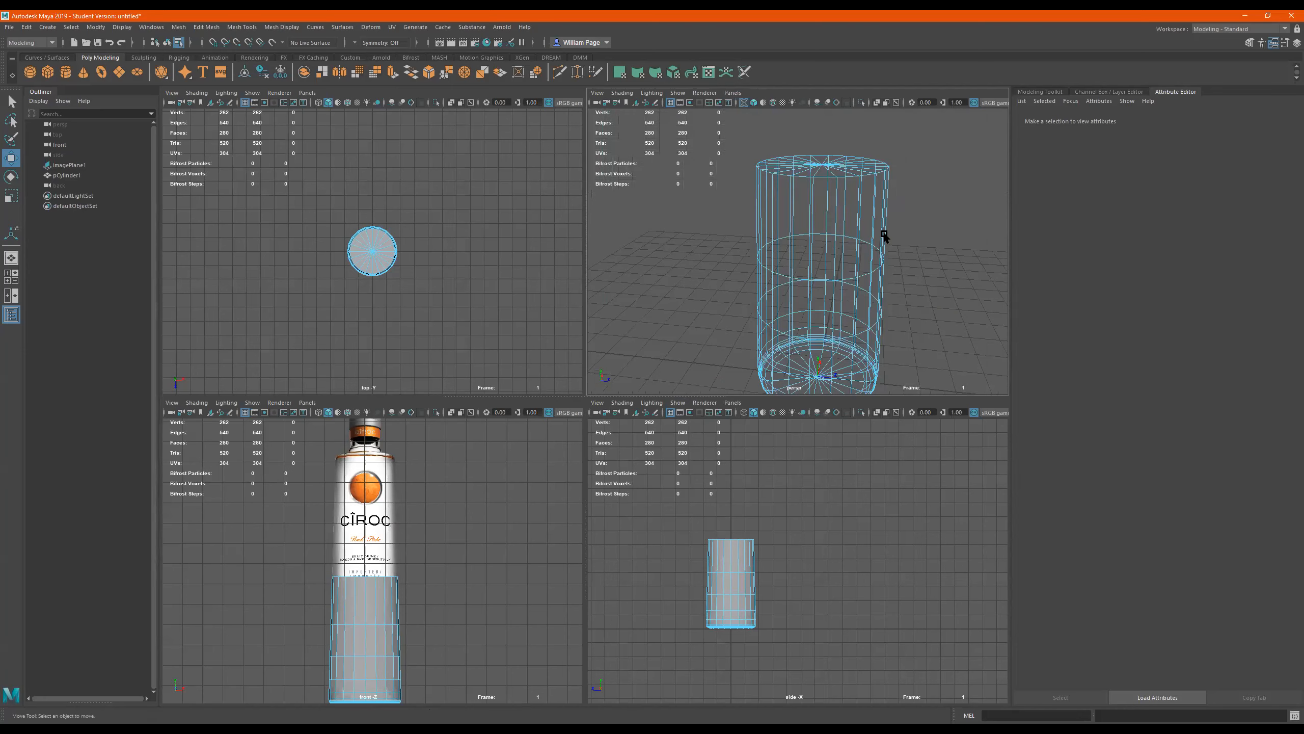
pyautogui.moveTo(863, 295)
pyautogui.keyDown('alt'); pyautogui.mouseDown()
pyautogui.moveTo(861, 264)
pyautogui.moveTo(851, 284)
pyautogui.mouseUp(); pyautogui.keyUp('alt')
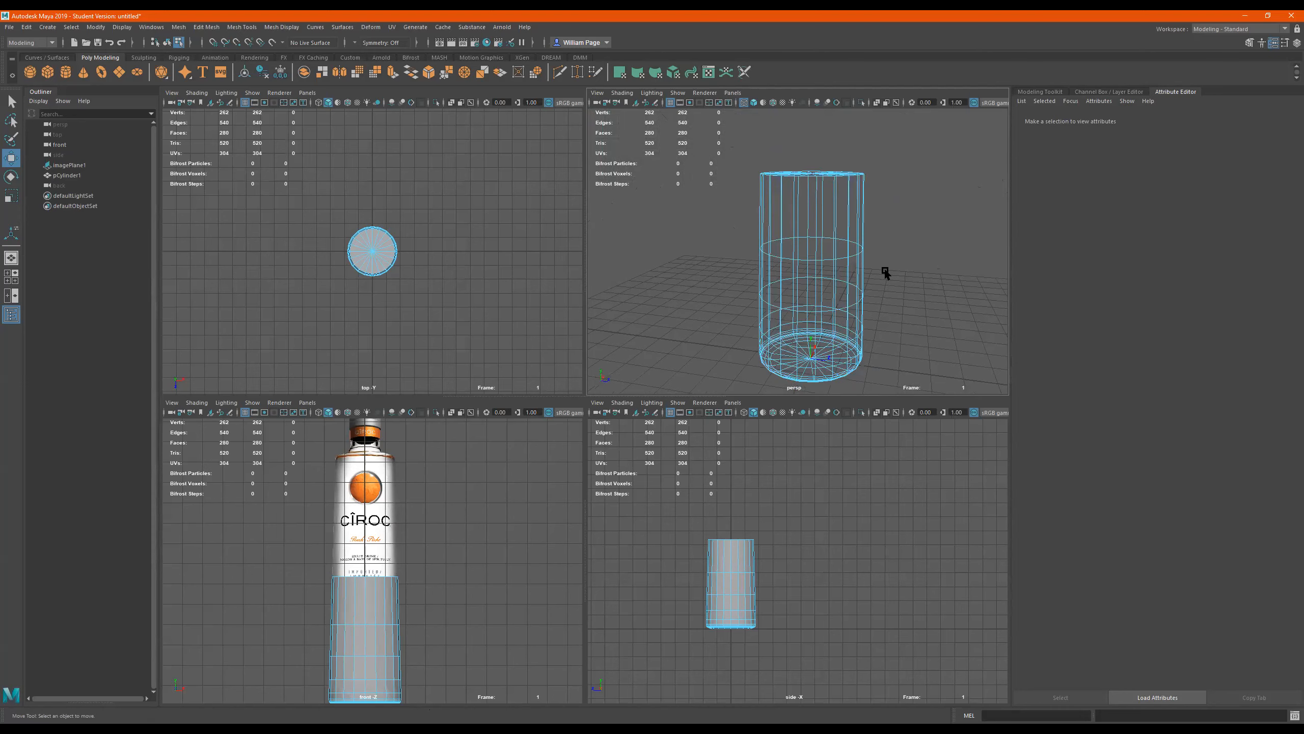
pyautogui.press('space')
pyautogui.press('space')
# Extrude the cylinder's top cap faces in the front view and raise them to just below the CÎROC lettering
pyautogui.click(462, 514)
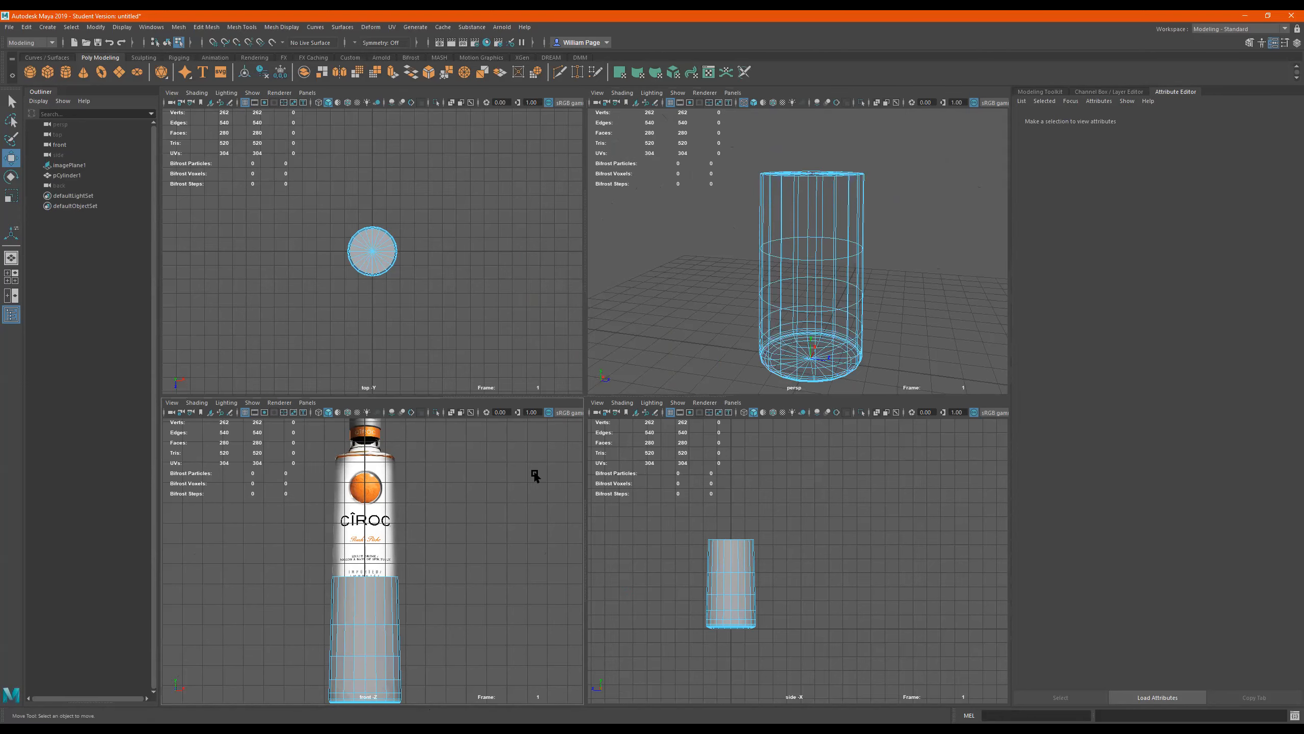
pyautogui.press('space')
pyautogui.moveTo(710, 406); pyautogui.dragTo(501, 442)
pyautogui.moveTo(729, 491); pyautogui.dragTo(336, 699)
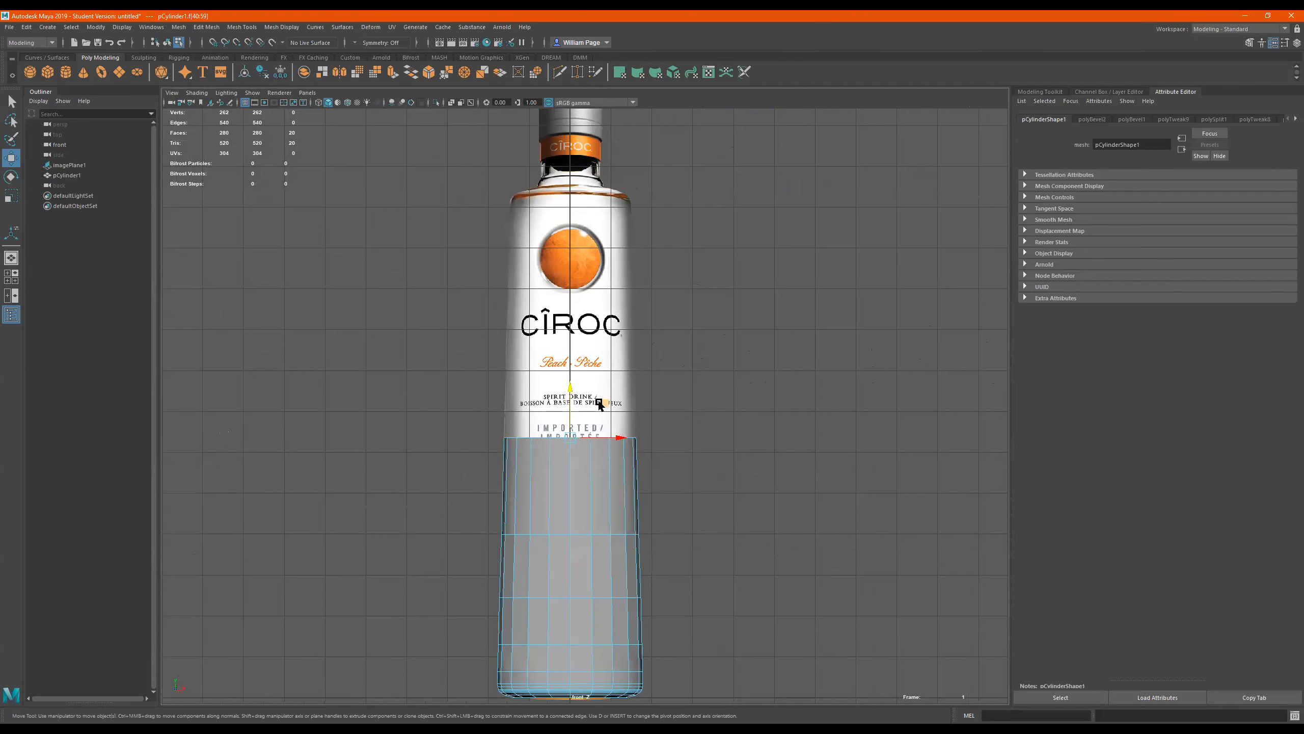
pyautogui.hotkey('ctrl', 'e')
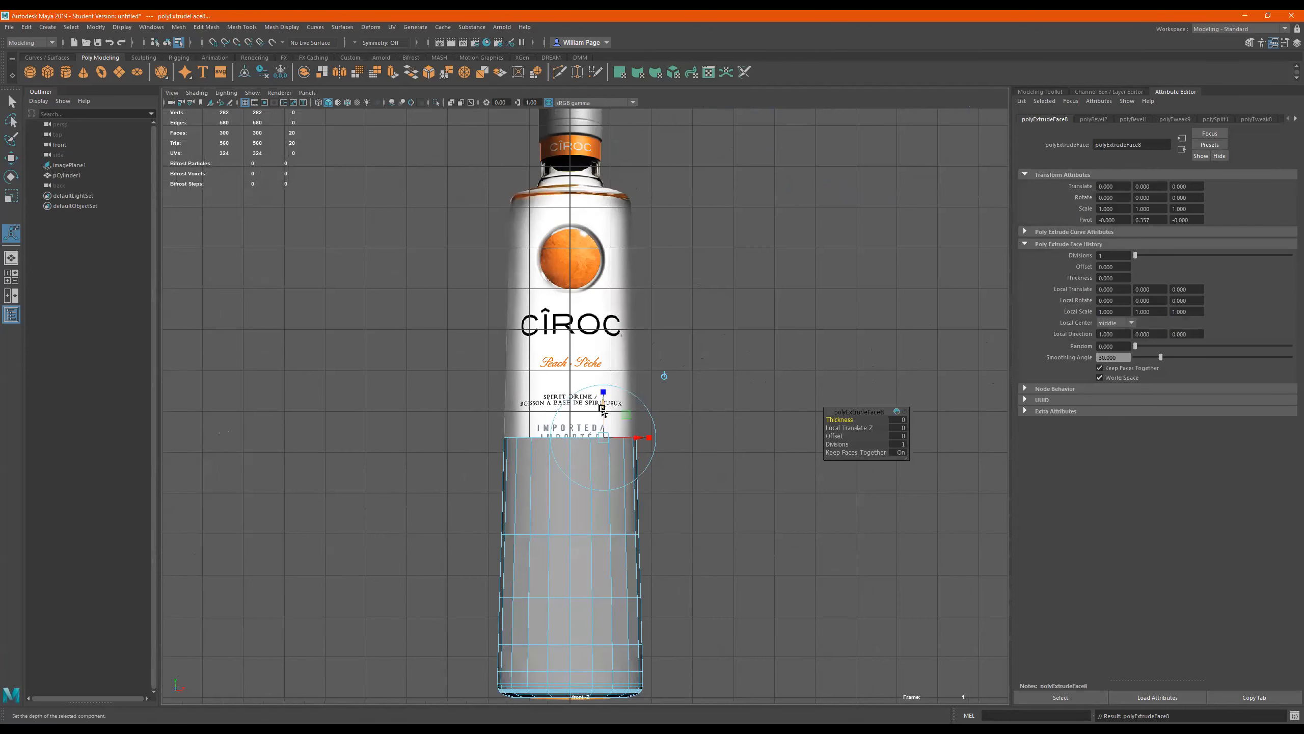
pyautogui.press('w')
pyautogui.moveTo(571, 411); pyautogui.dragTo(554, 323)
# Scale the raised top cap faces down slightly to match the bottle's tapering outline
pyautogui.scroll(5, 596, 359)
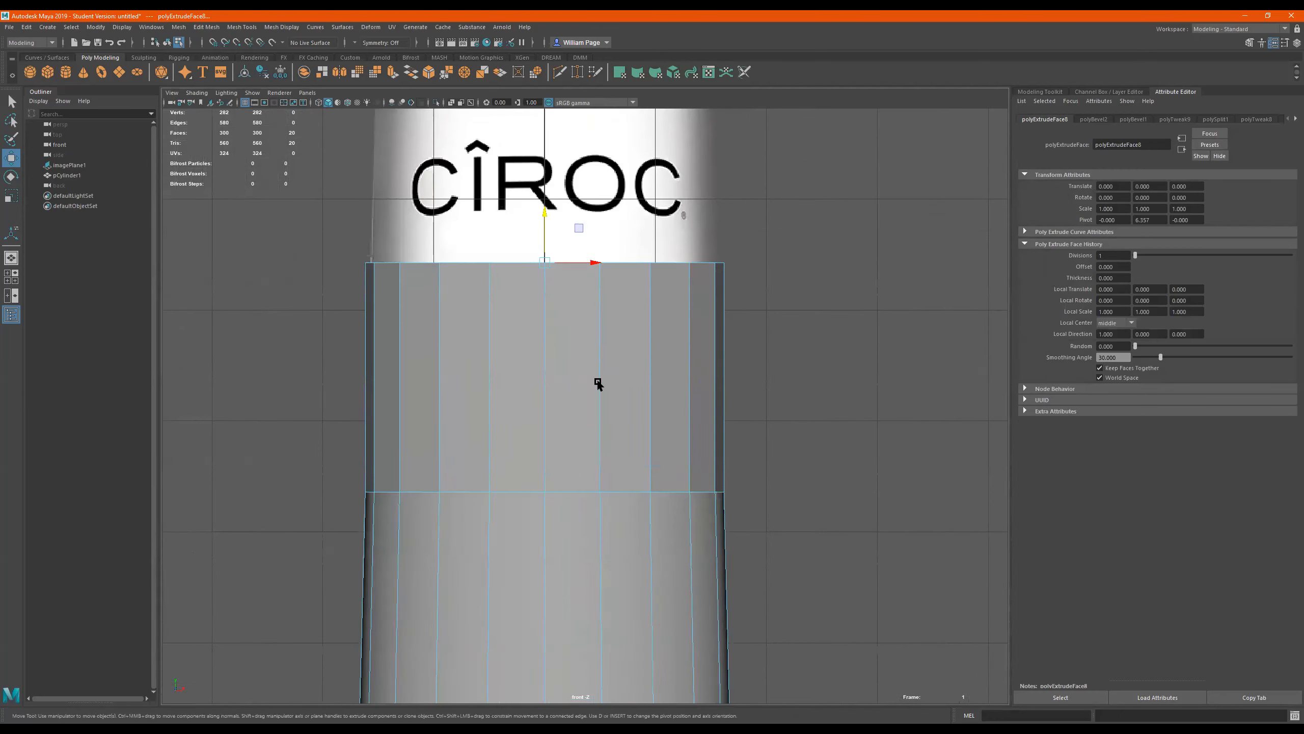
pyautogui.press('r')
pyautogui.moveTo(530, 343); pyautogui.dragTo(523, 342)
pyautogui.keyDown('alt'); pyautogui.moveTo(707, 338); pyautogui.dragTo(735, 428, button='middle'); pyautogui.keyUp('alt')
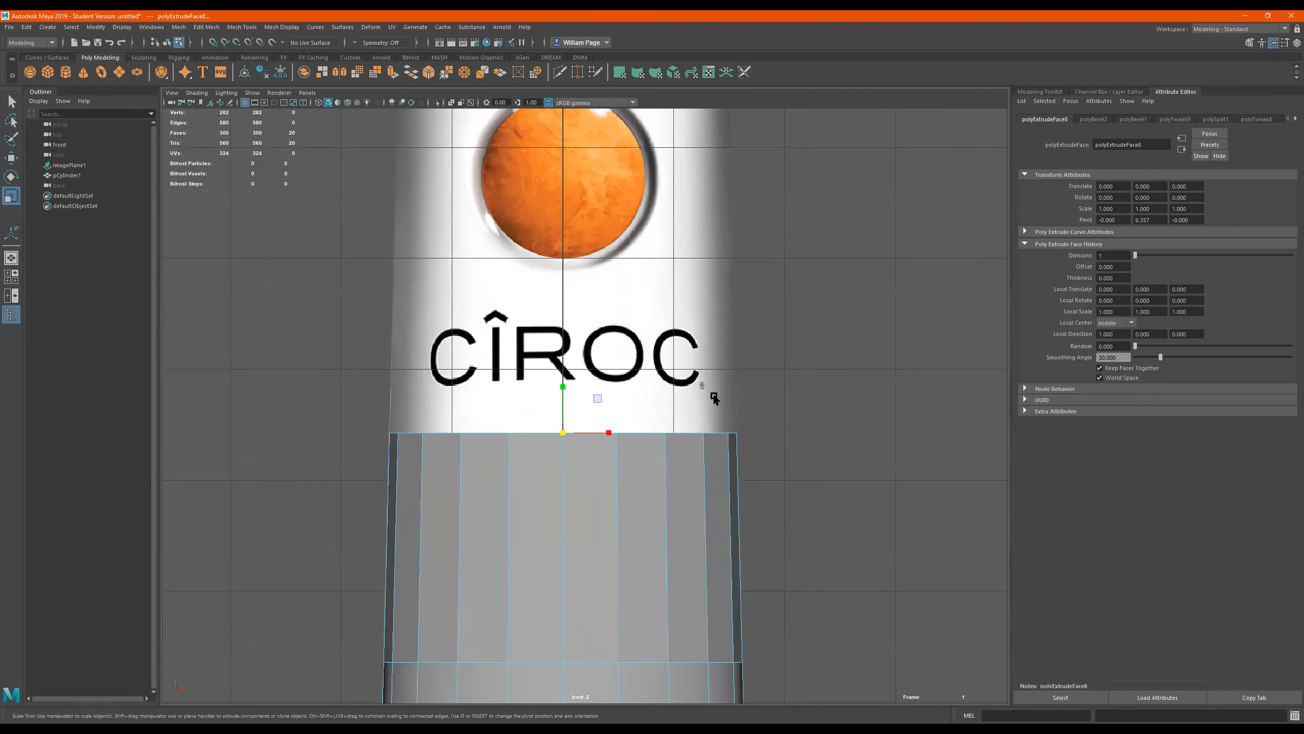
# Extrude the top cap faces, raise them to the middle of the orange circle and scale them in slightly to match the outline
pyautogui.hotkey('ctrl', 'e')
pyautogui.press('w')
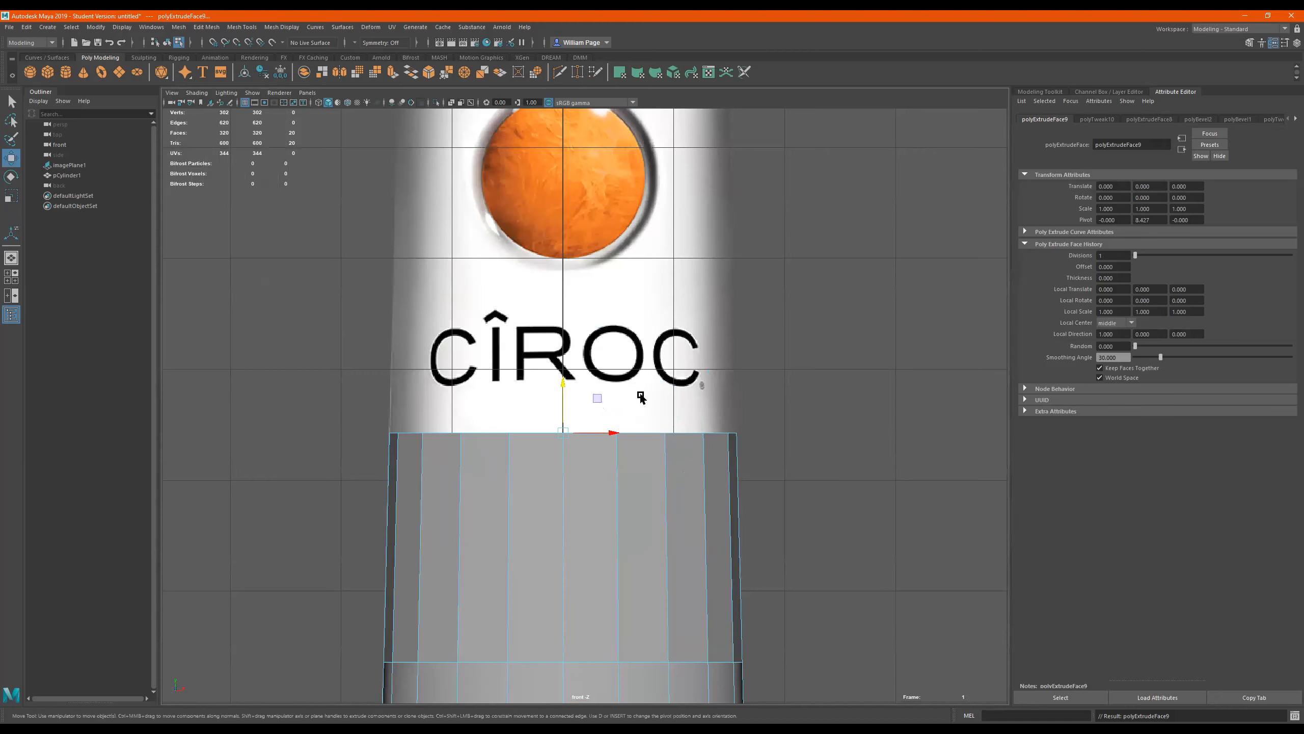
pyautogui.moveTo(563, 404); pyautogui.dragTo(591, 198)
pyautogui.keyDown('alt'); pyautogui.moveTo(591, 198); pyautogui.dragTo(589, 446, button='middle'); pyautogui.keyUp('alt')
pyautogui.press('r')
pyautogui.moveTo(529, 394); pyautogui.dragTo(523, 396)
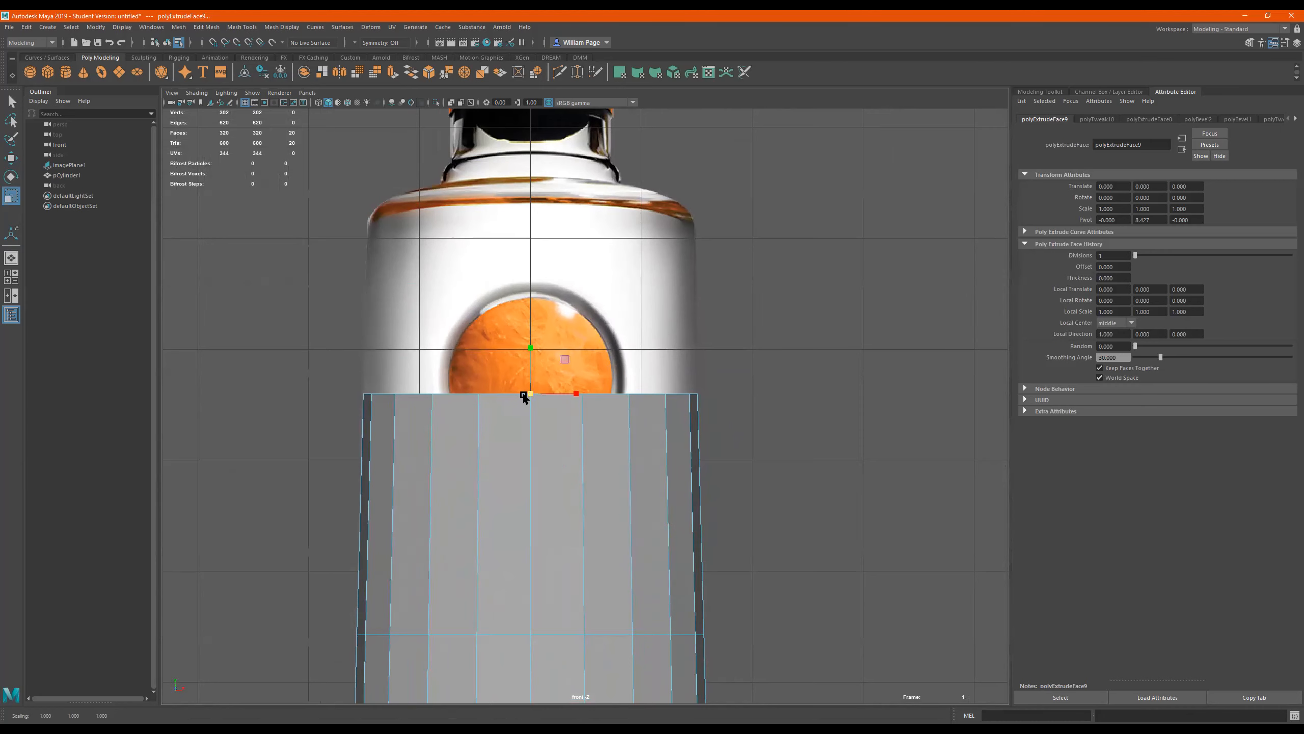
# Extrude the cap faces again up to just below the bottle's shoulder and scale them slightly to the body outline
pyautogui.hotkey('ctrl', 'e')
pyautogui.press('w')
pyautogui.moveTo(529, 332); pyautogui.dragTo(532, 213)
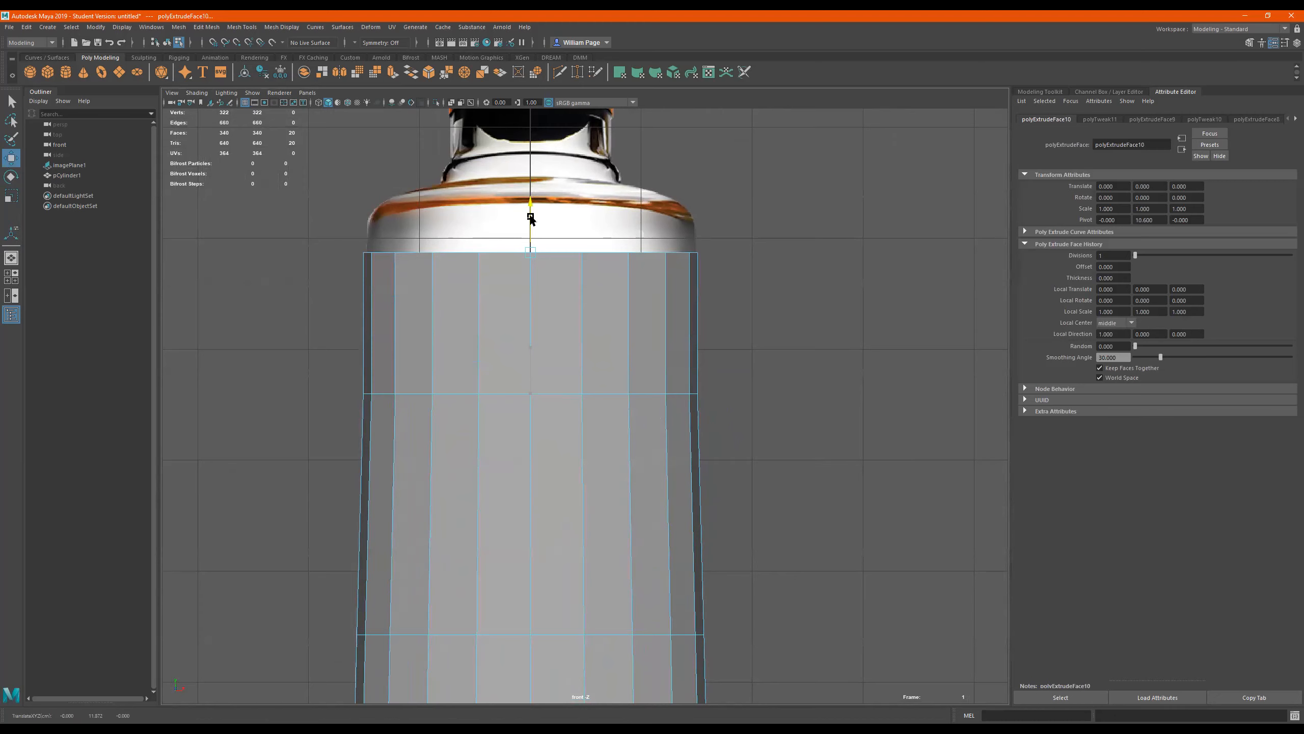
pyautogui.keyDown('alt'); pyautogui.moveTo(611, 256); pyautogui.dragTo(616, 320, button='middle'); pyautogui.keyUp('alt')
pyautogui.press('r')
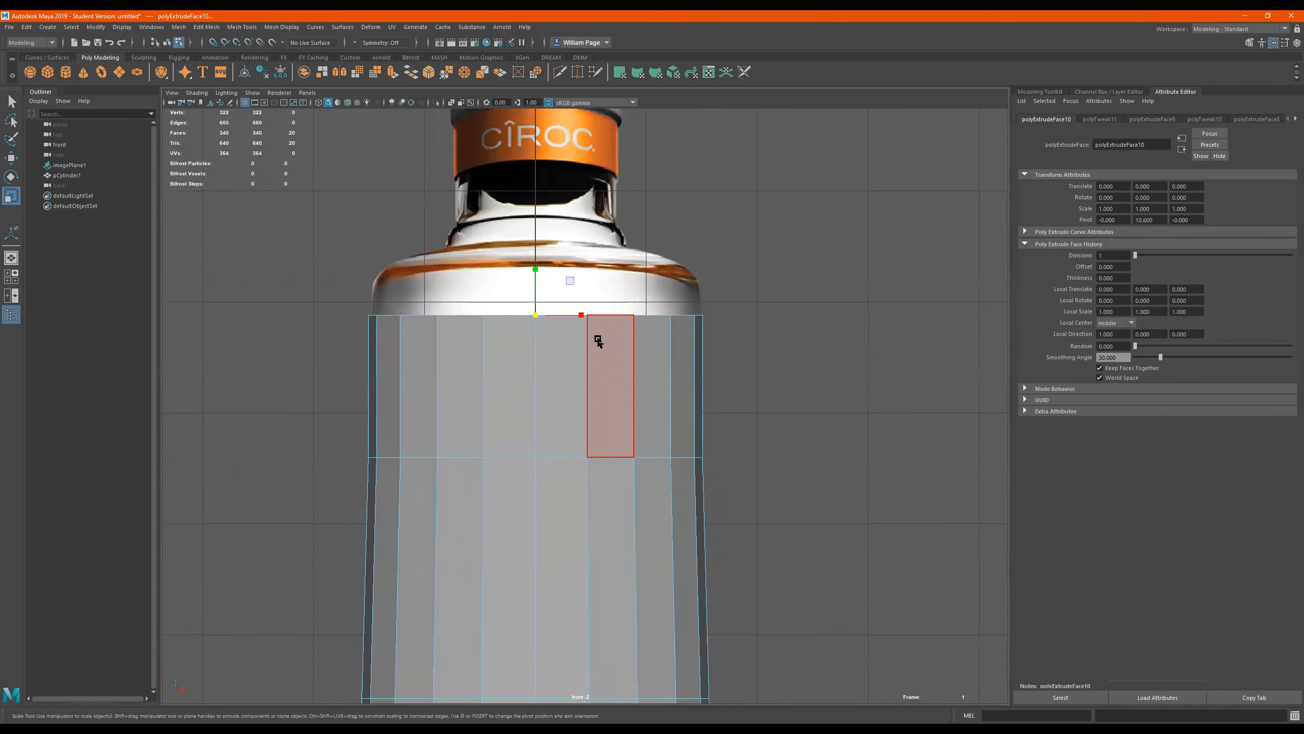
pyautogui.moveTo(533, 315); pyautogui.dragTo(532, 320)
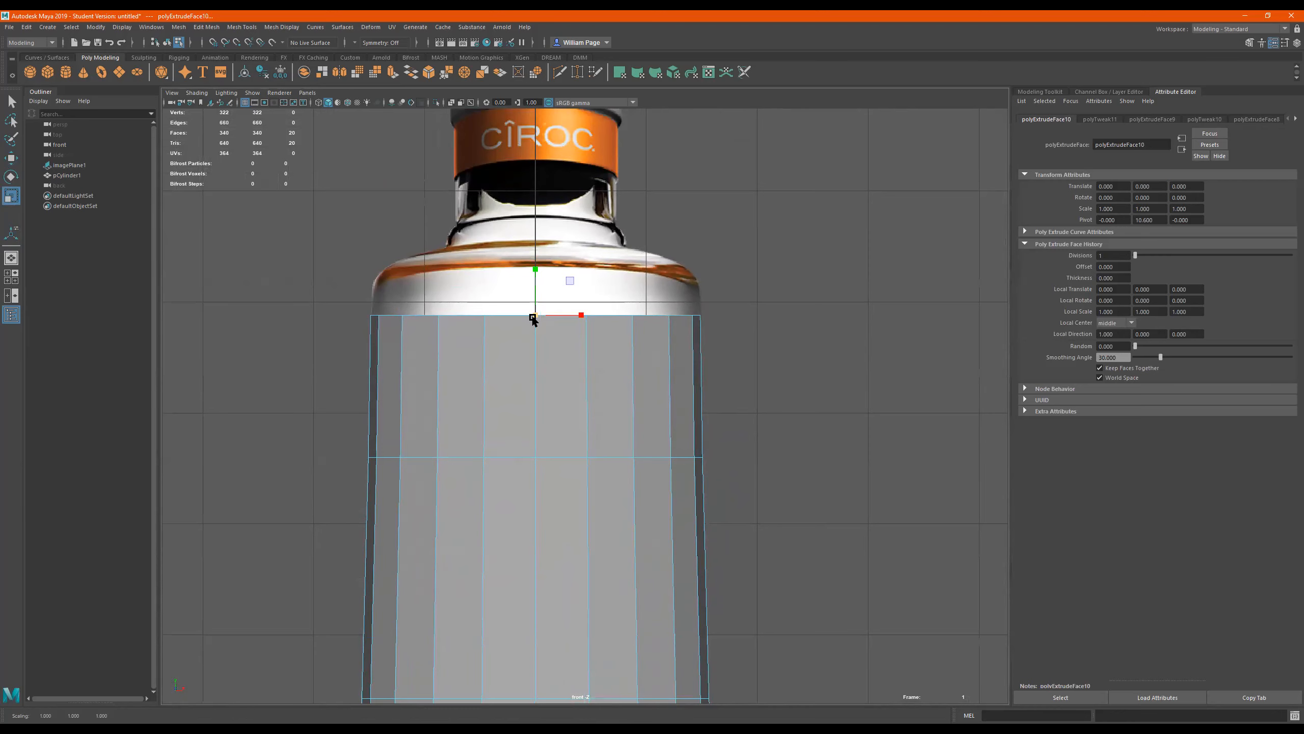
# Extrude another cap section up to the shoulder's orange rim and scale its top faces in slightly
pyautogui.hotkey('ctrl', 'e')
pyautogui.press('w')
pyautogui.moveTo(535, 293); pyautogui.dragTo(536, 248)
pyautogui.press('t')
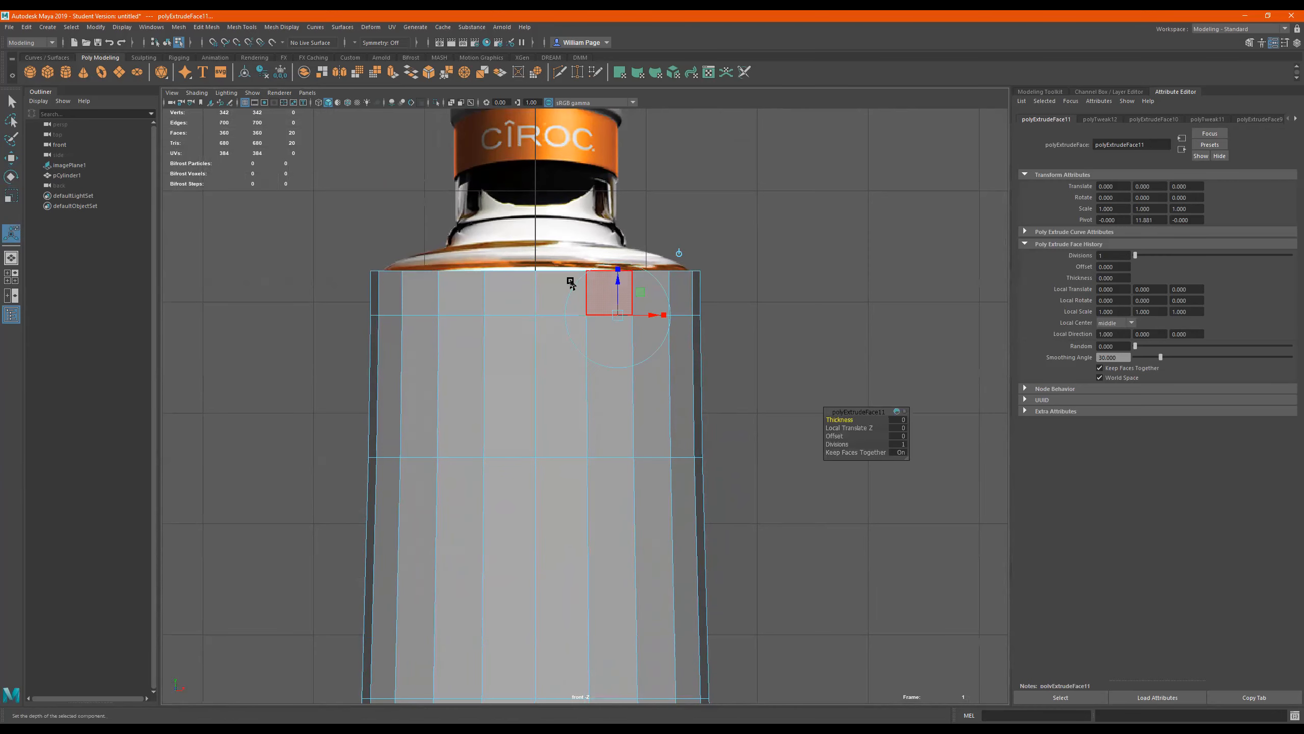
pyautogui.press('r')
pyautogui.moveTo(538, 274); pyautogui.dragTo(533, 281)
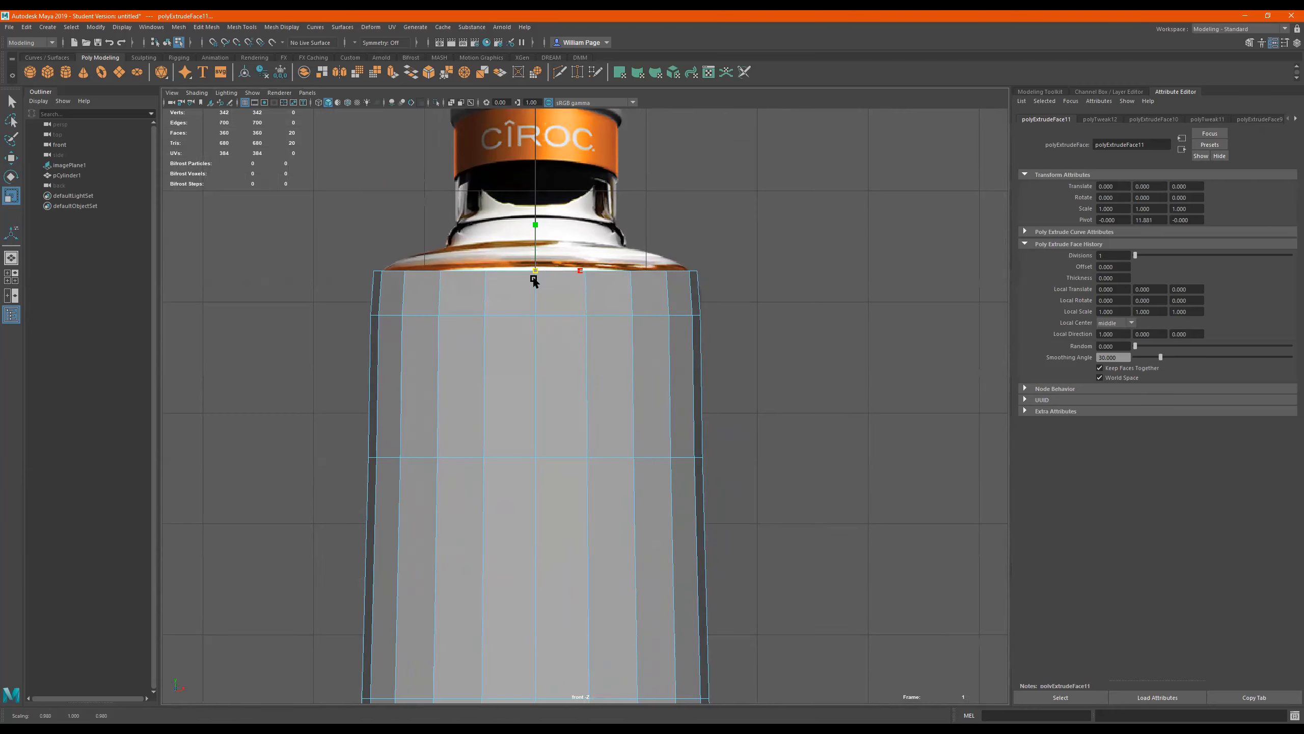
# Switch to wireframe display and lower the top cap faces to where the shoulder starts to curve inward
pyautogui.keyDown('alt'); pyautogui.moveTo(560, 273); pyautogui.dragTo(689, 321, button='right'); pyautogui.keyUp('alt')
pyautogui.keyDown('alt'); pyautogui.moveTo(690, 323); pyautogui.dragTo(729, 468, button='middle'); pyautogui.keyUp('alt')
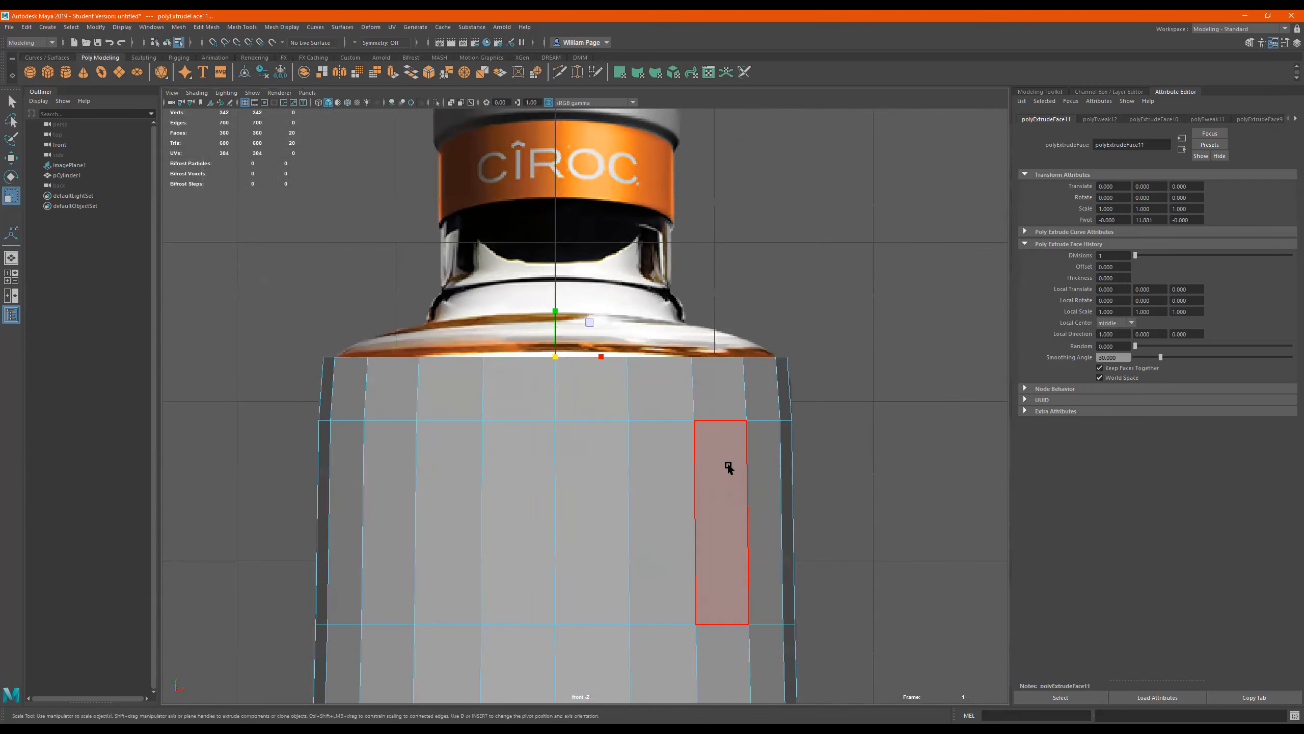
pyautogui.press('w')
pyautogui.keyDown('alt'); pyautogui.moveTo(605, 387); pyautogui.dragTo(710, 390, button='right'); pyautogui.keyUp('alt')
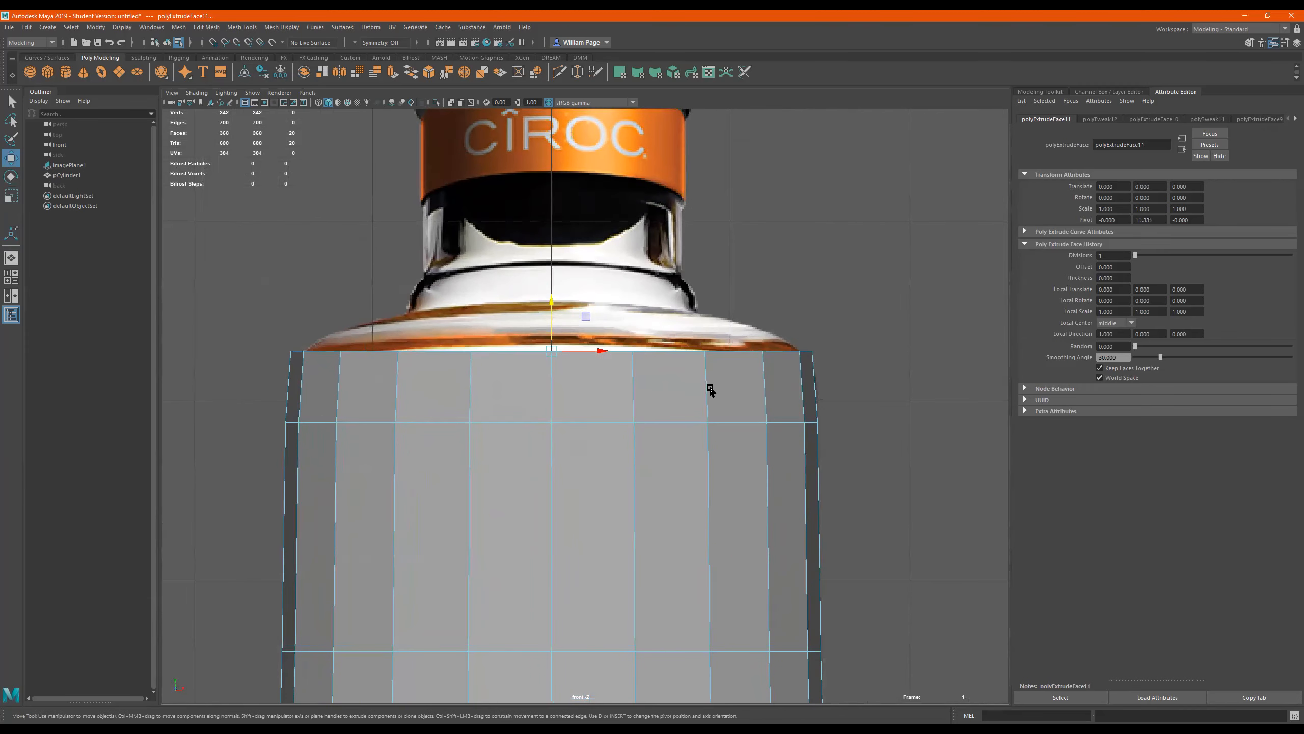
pyautogui.press('4')
pyautogui.keyDown('alt'); pyautogui.moveTo(530, 393); pyautogui.dragTo(640, 390, button='right'); pyautogui.keyUp('alt')
pyautogui.keyDown('alt'); pyautogui.moveTo(640, 391); pyautogui.dragTo(651, 405, button='middle'); pyautogui.keyUp('alt')
pyautogui.press('e')
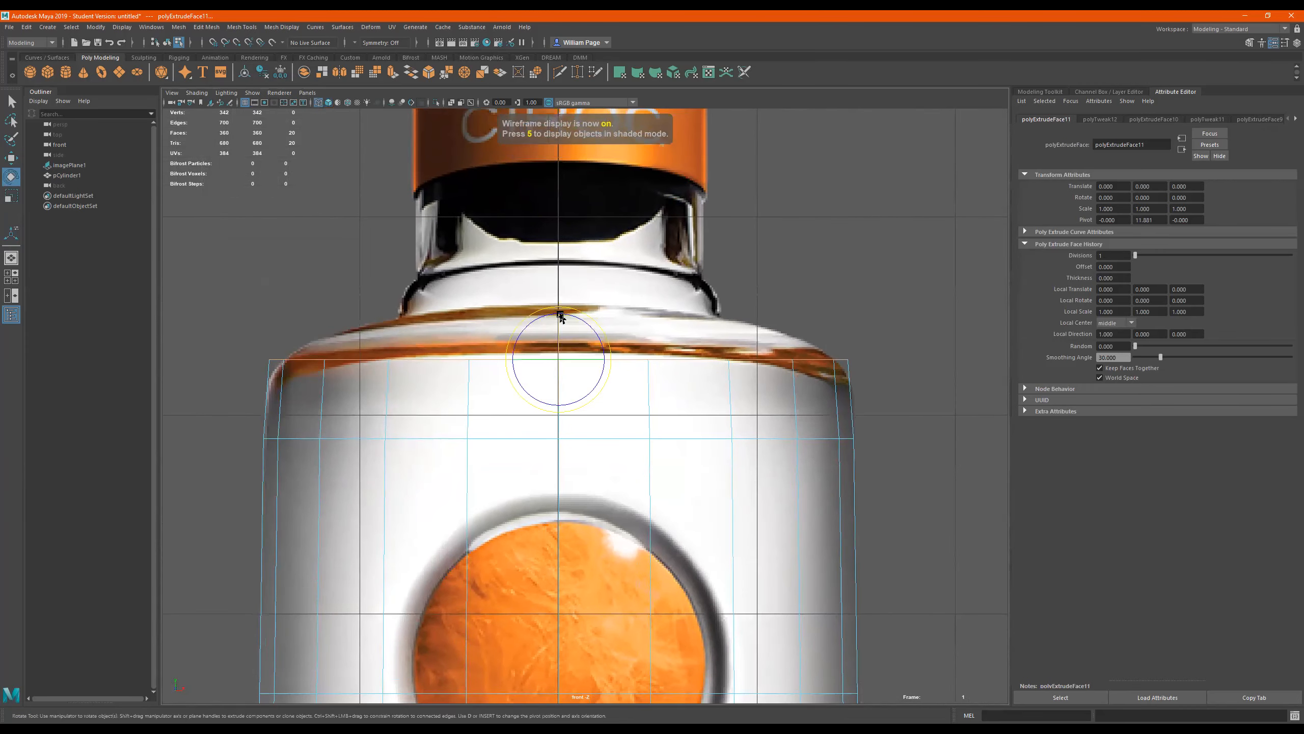
pyautogui.press('r')
pyautogui.press('e')
pyautogui.press('r')
pyautogui.press('e')
pyautogui.press('w')
pyautogui.moveTo(559, 331); pyautogui.dragTo(559, 355)
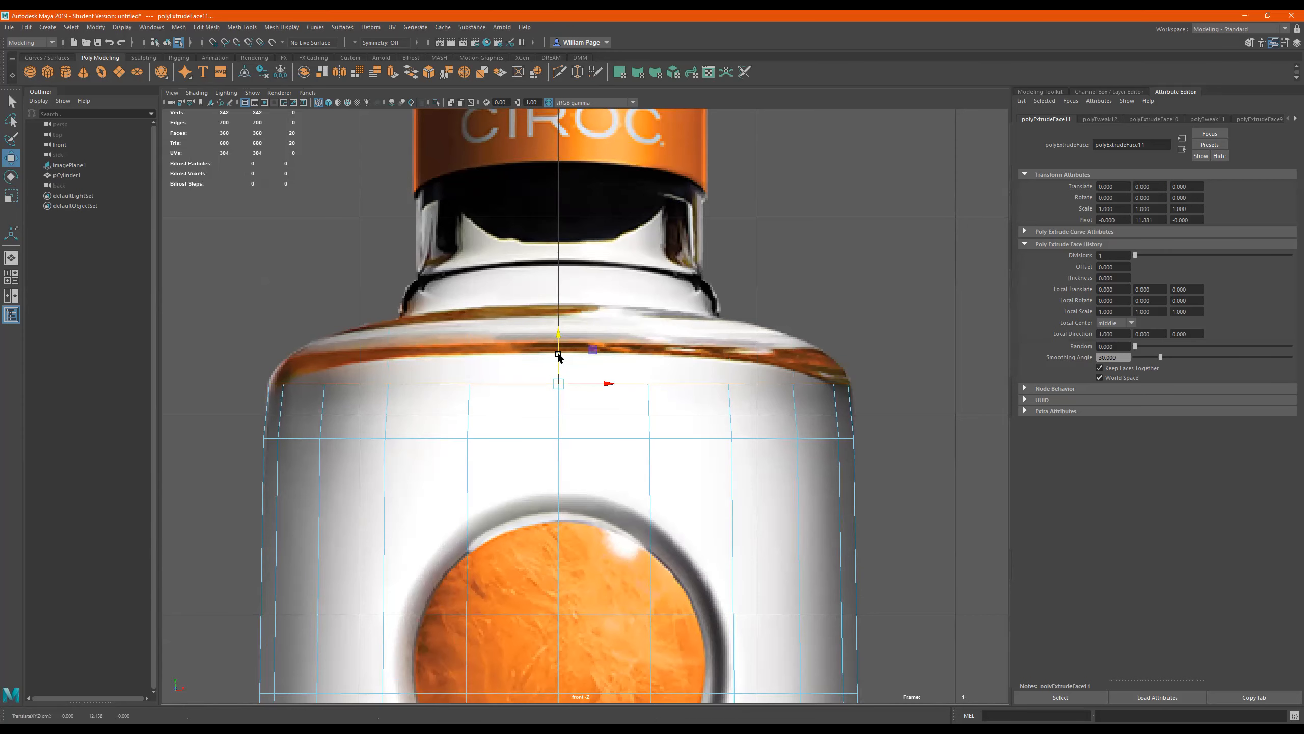
# Extrude the cap faces upward four times to stack short sections from the shoulder's start to the base of the neck
pyautogui.hotkey('ctrl', 'e')
pyautogui.moveTo(704, 357); pyautogui.dragTo(704, 268)
pyautogui.hotkey('ctrl', 'e')
pyautogui.hotkey('ctrl', 'e')
pyautogui.hotkey('ctrl', 'e')
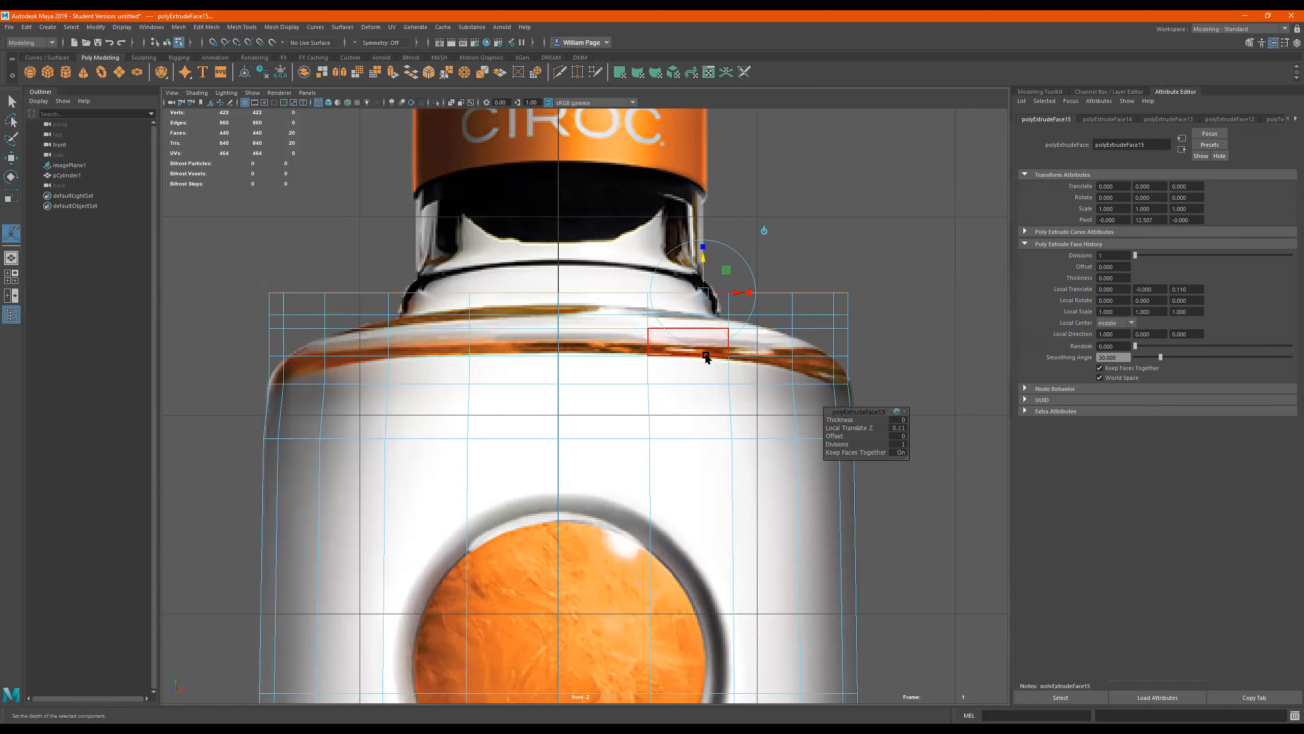
# Switch to edge selection and scale the lowest new shoulder edge loop in to the bottle's outline
pyautogui.rightClick(749, 366)
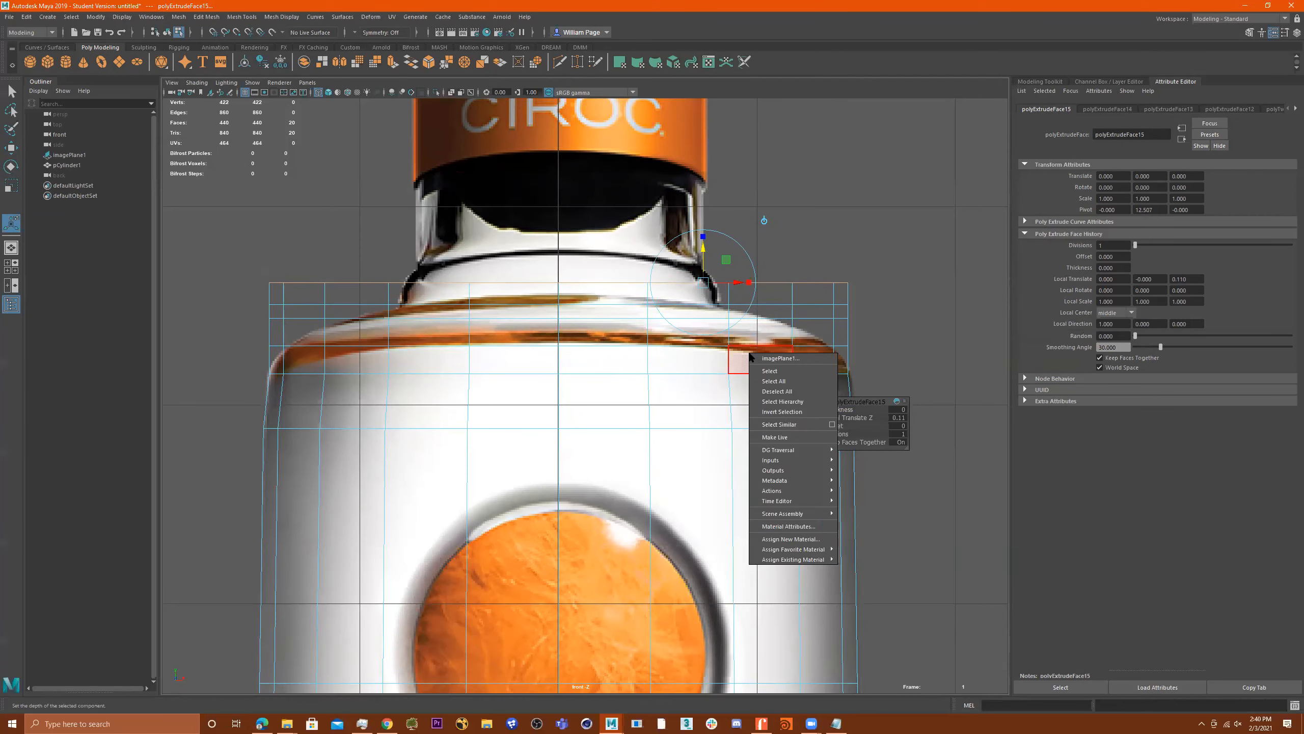
pyautogui.rightClick(748, 362)
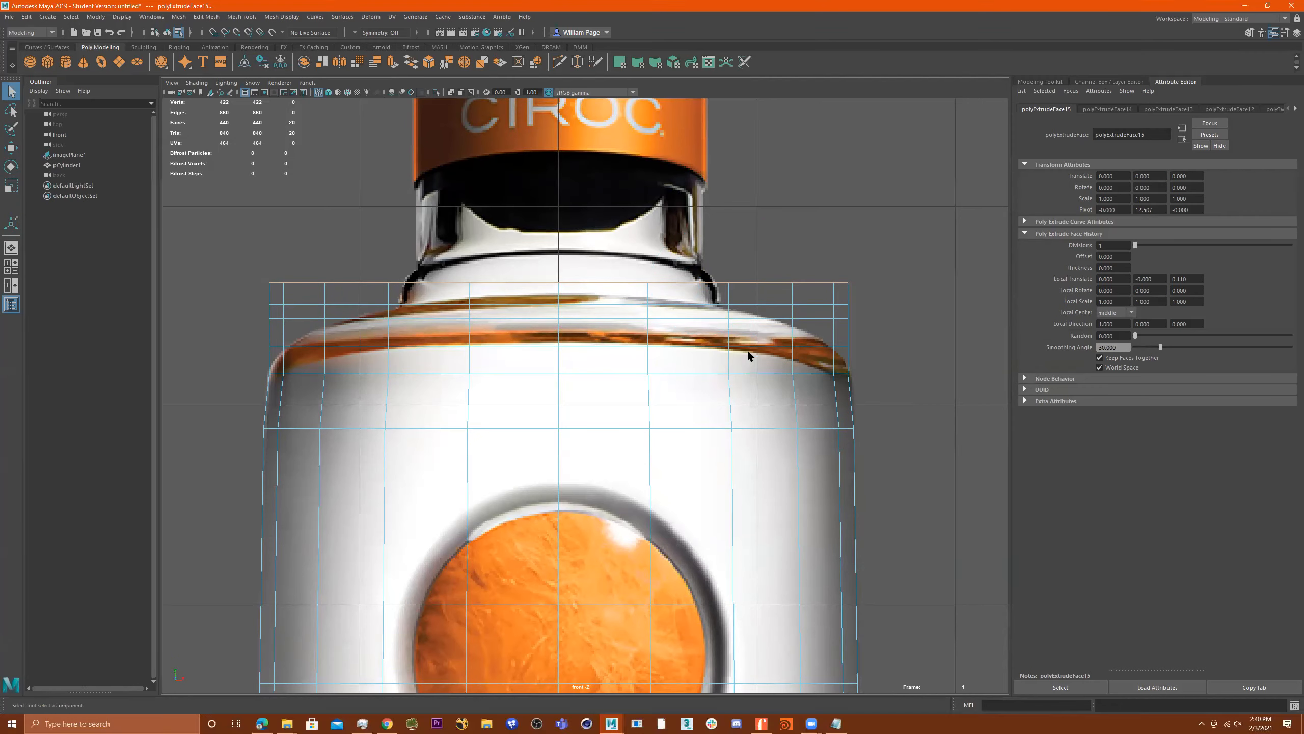
pyautogui.moveTo(748, 354); pyautogui.dragTo(748, 326, button='right')
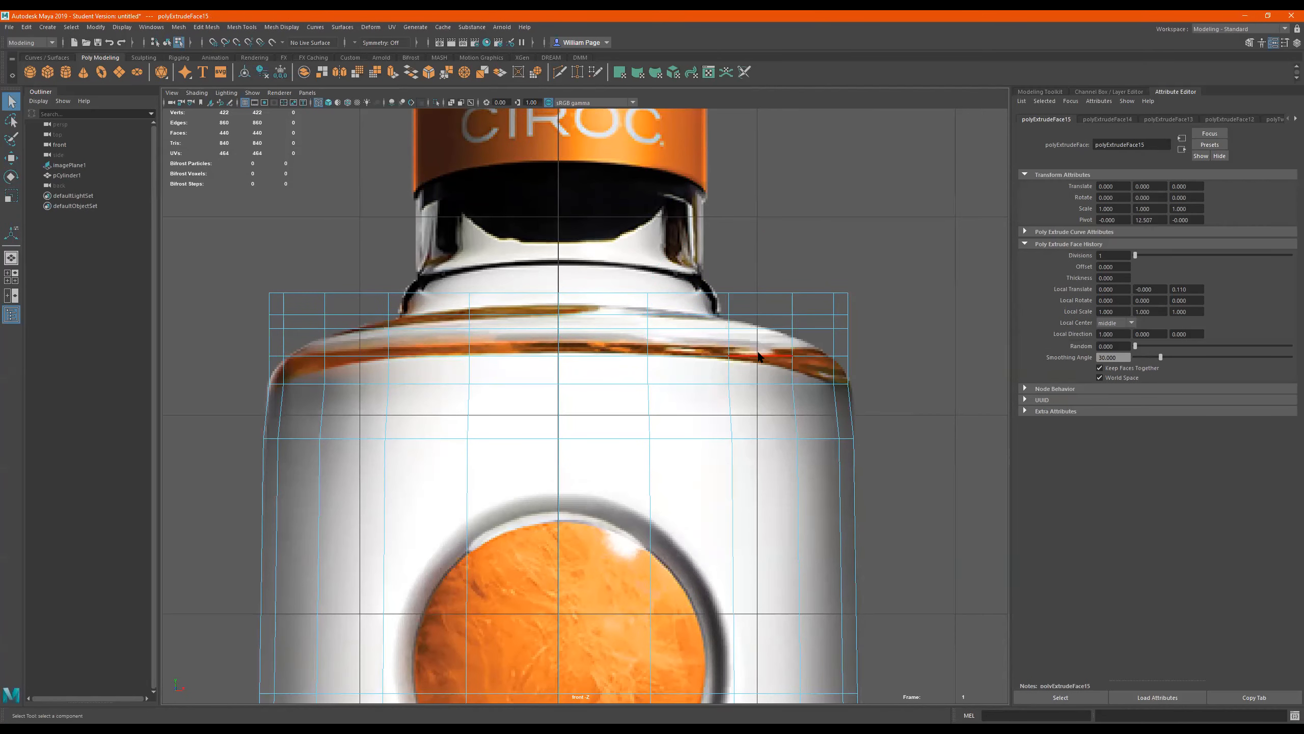
pyautogui.doubleClick(759, 355)
pyautogui.press('r')
pyautogui.moveTo(554, 359); pyautogui.dragTo(533, 366)
# Scale the three upper shoulder edge loops inward one by one to follow the curve up to the neck
pyautogui.doubleClick(591, 328)
pyautogui.moveTo(590, 327); pyautogui.dragTo(457, 361)
pyautogui.doubleClick(523, 317)
pyautogui.moveTo(558, 315); pyautogui.dragTo(382, 334)
pyautogui.doubleClick(511, 292)
pyautogui.moveTo(558, 292); pyautogui.dragTo(369, 328)
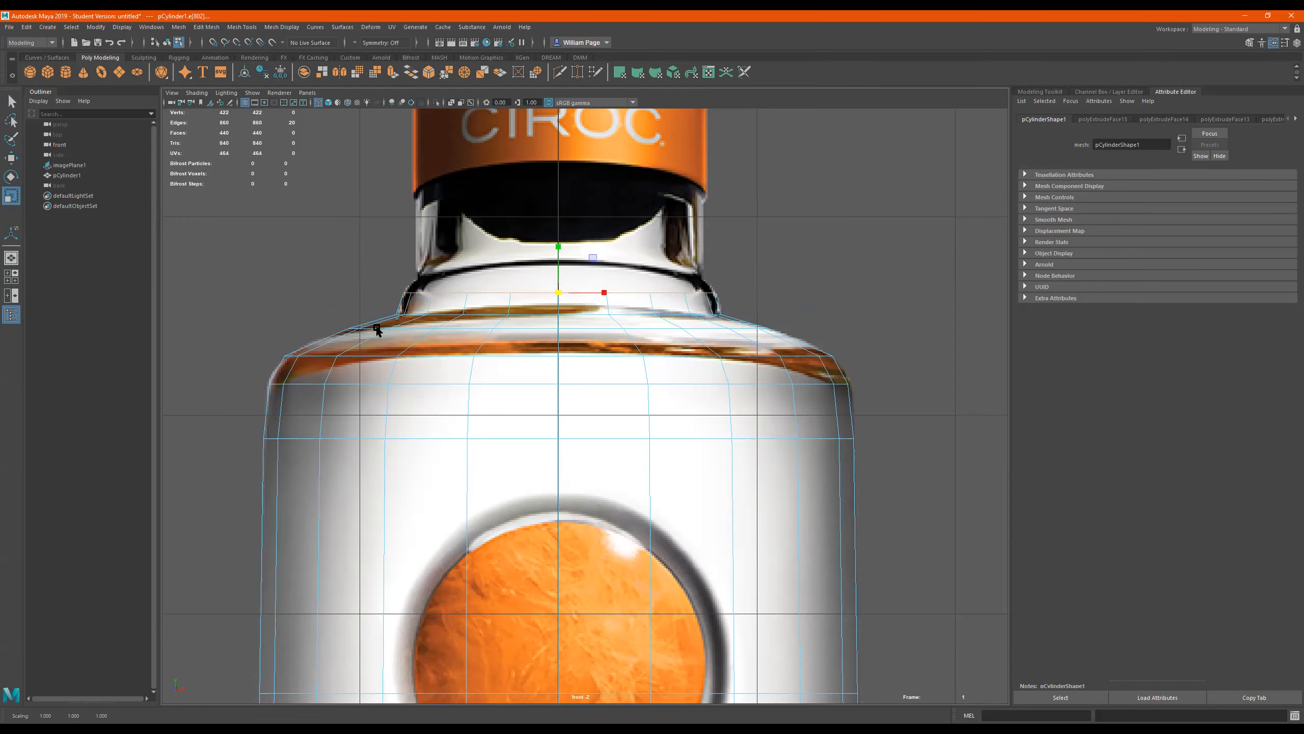
# Extrude the top edge loop up to the dark ring at the neck's base and scale it in to the outline
pyautogui.keyDown('alt'); pyautogui.moveTo(546, 316); pyautogui.dragTo(715, 319, button='right'); pyautogui.keyUp('alt')
pyautogui.keyDown('alt'); pyautogui.moveTo(712, 320); pyautogui.dragTo(715, 452, button='middle'); pyautogui.keyUp('alt')
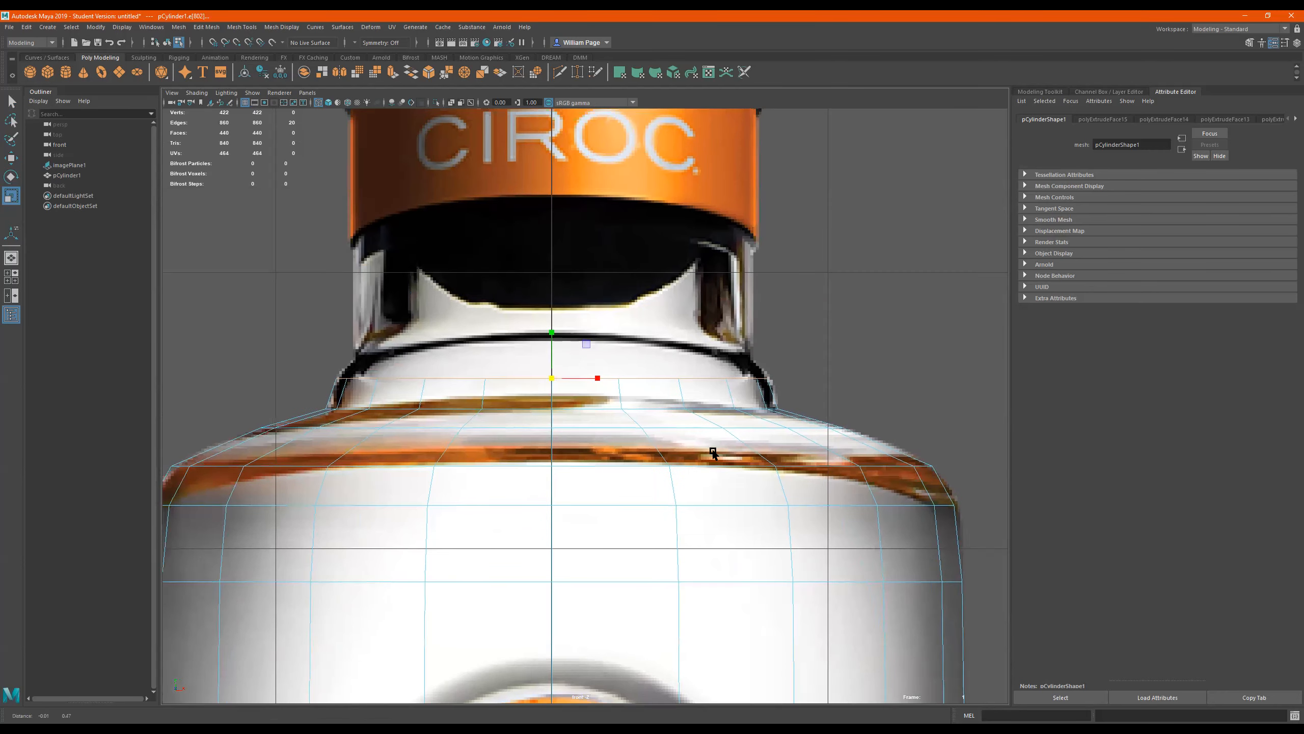
pyautogui.press('w')
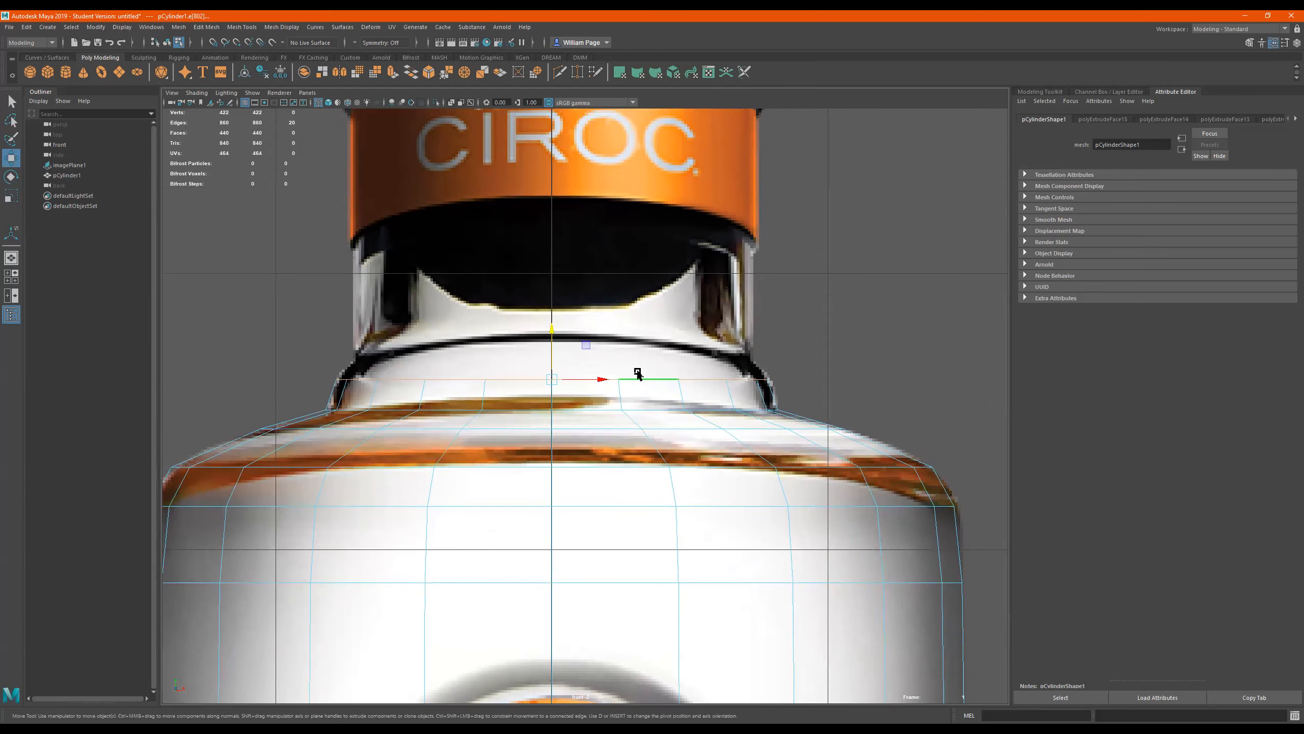
pyautogui.hotkey('ctrl', 'e')
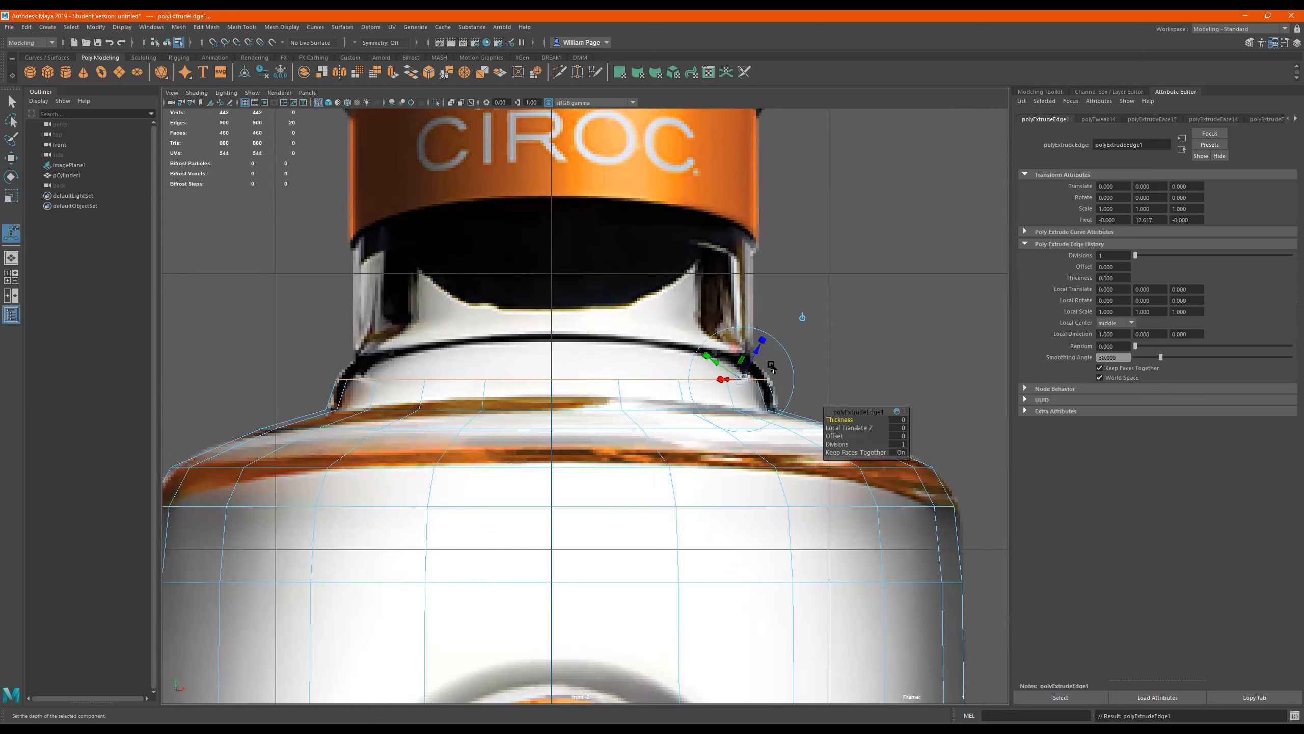
pyautogui.press('w')
pyautogui.moveTo(554, 351)
pyautogui.mouseDown()
pyautogui.moveTo(545, 317)
pyautogui.moveTo(555, 356)
pyautogui.mouseUp()
pyautogui.press('r')
pyautogui.hotkey('ctrl', 'z')
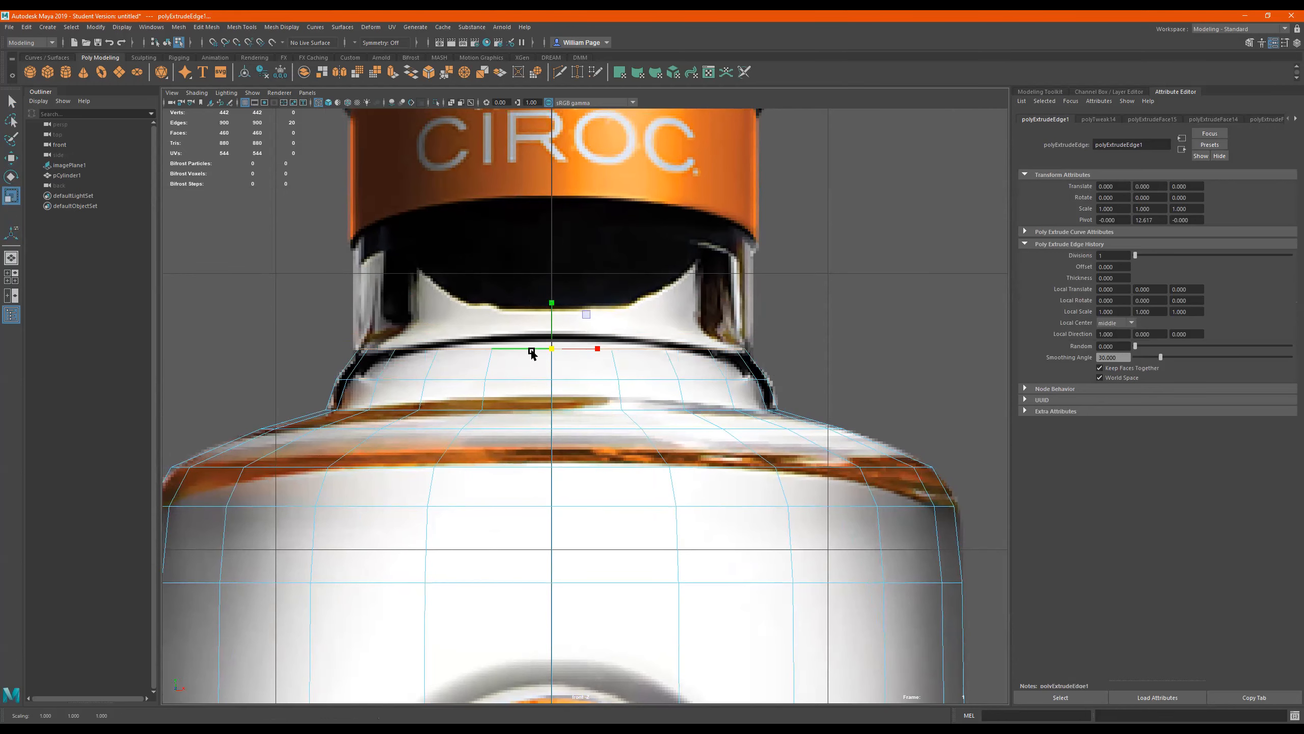
# Extrude the top edge loop twice, first to just above the dark ring and then up into the orange CÎROC band
pyautogui.hotkey('ctrl', 'e')
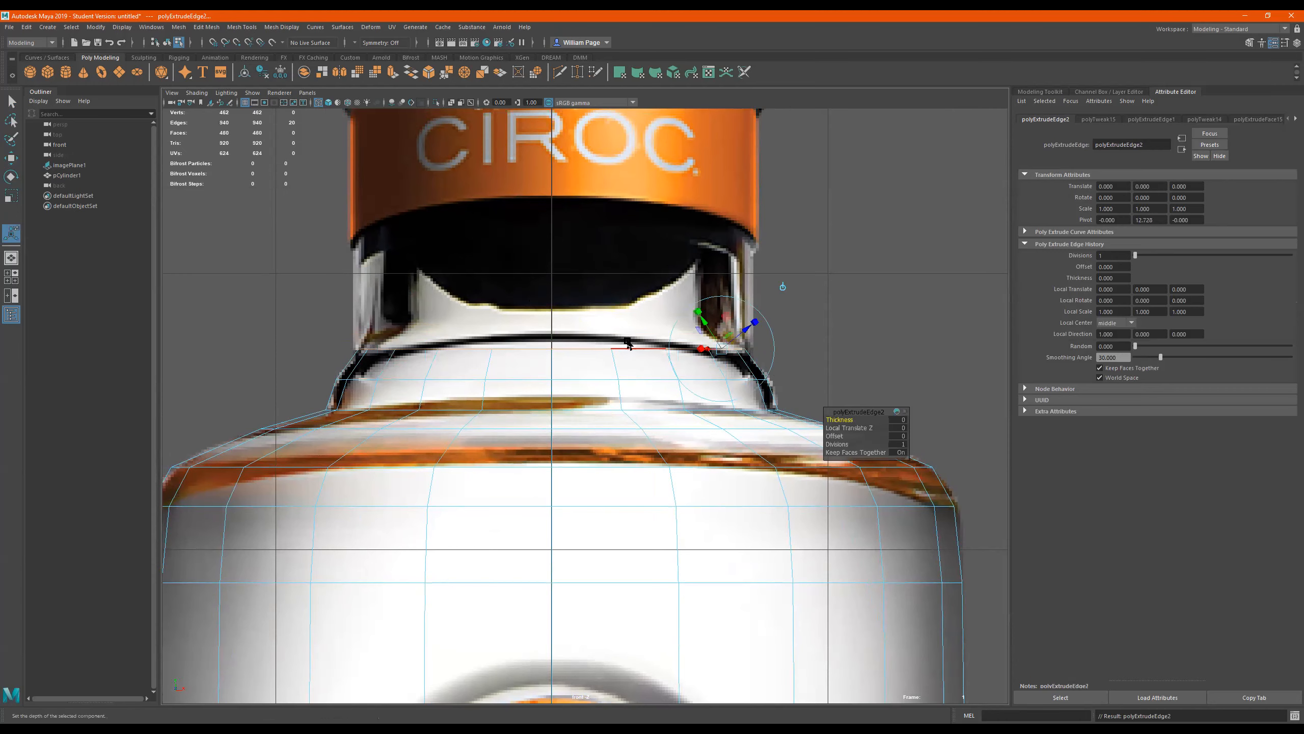
pyautogui.press('w')
pyautogui.moveTo(553, 315); pyautogui.dragTo(546, 291)
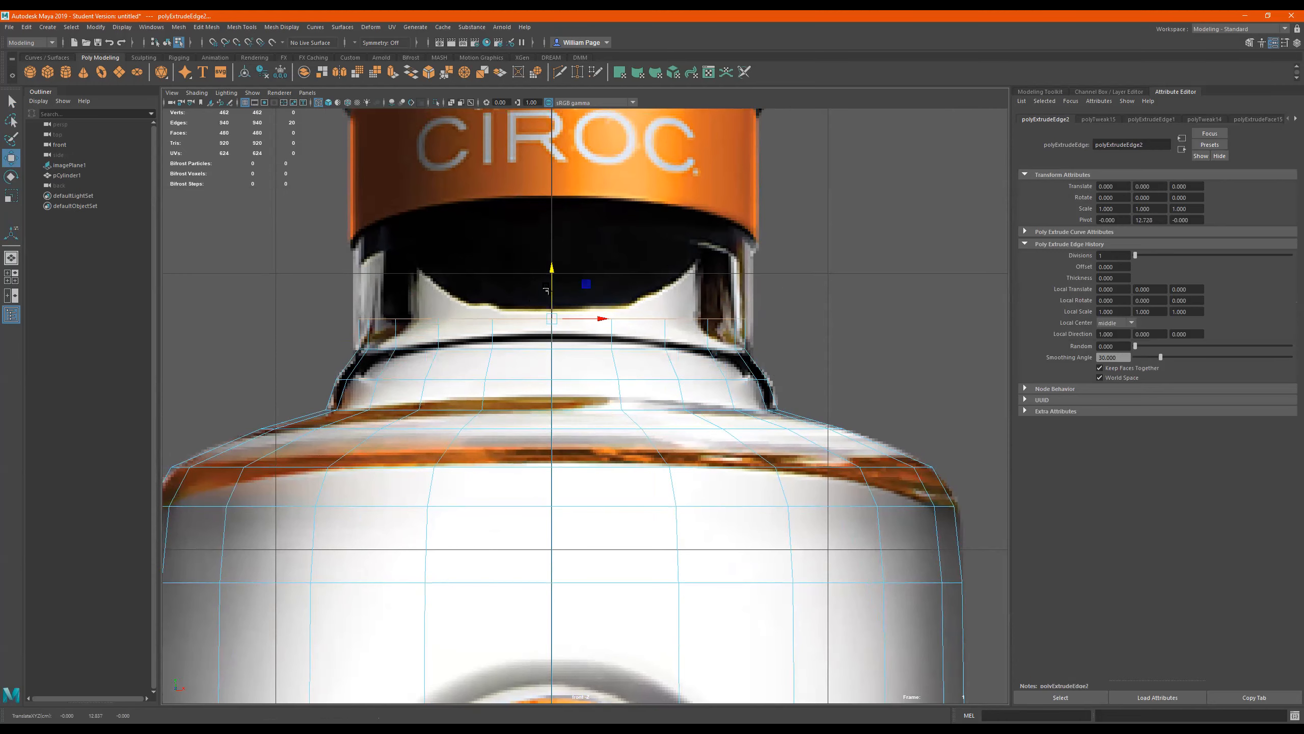
pyautogui.hotkey('ctrl', 'e')
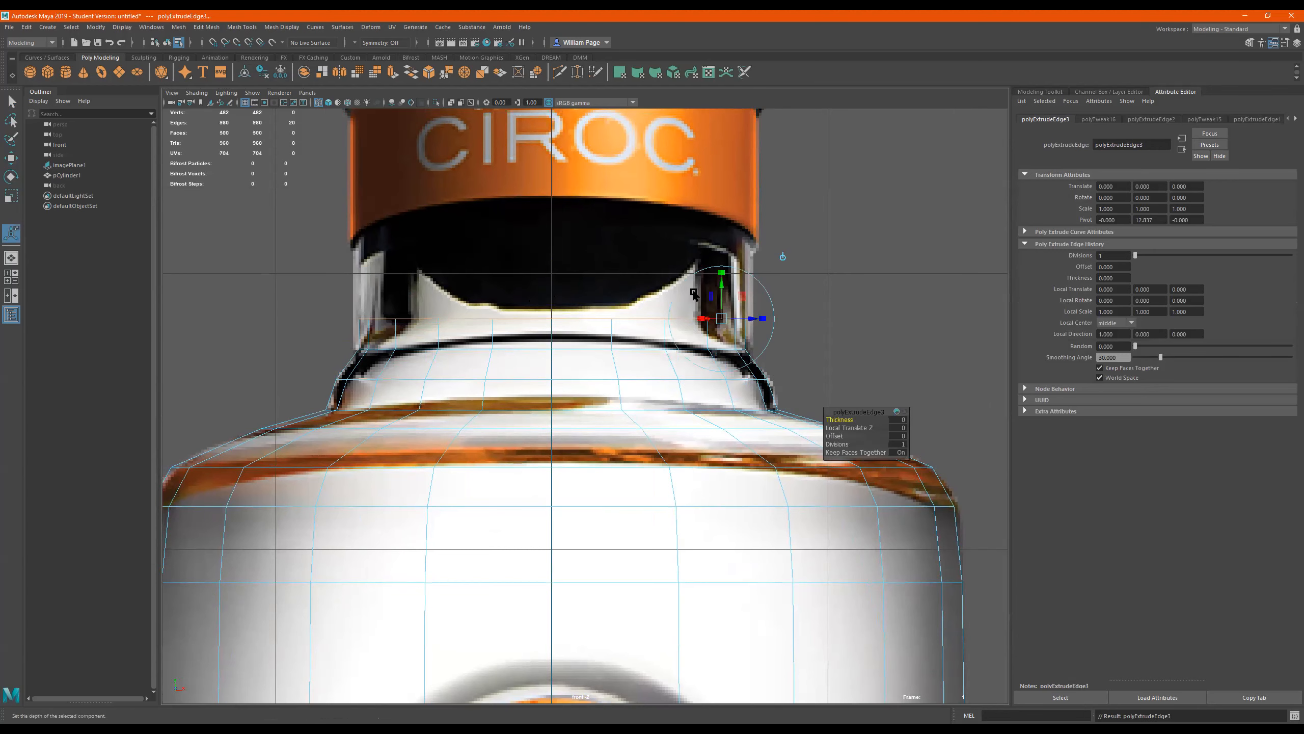
pyautogui.press('w')
pyautogui.moveTo(554, 289); pyautogui.dragTo(548, 129)
pyautogui.keyDown('alt'); pyautogui.moveTo(548, 137); pyautogui.dragTo(563, 277, button='middle'); pyautogui.keyUp('alt')
pyautogui.moveTo(564, 277); pyautogui.dragTo(550, 221)
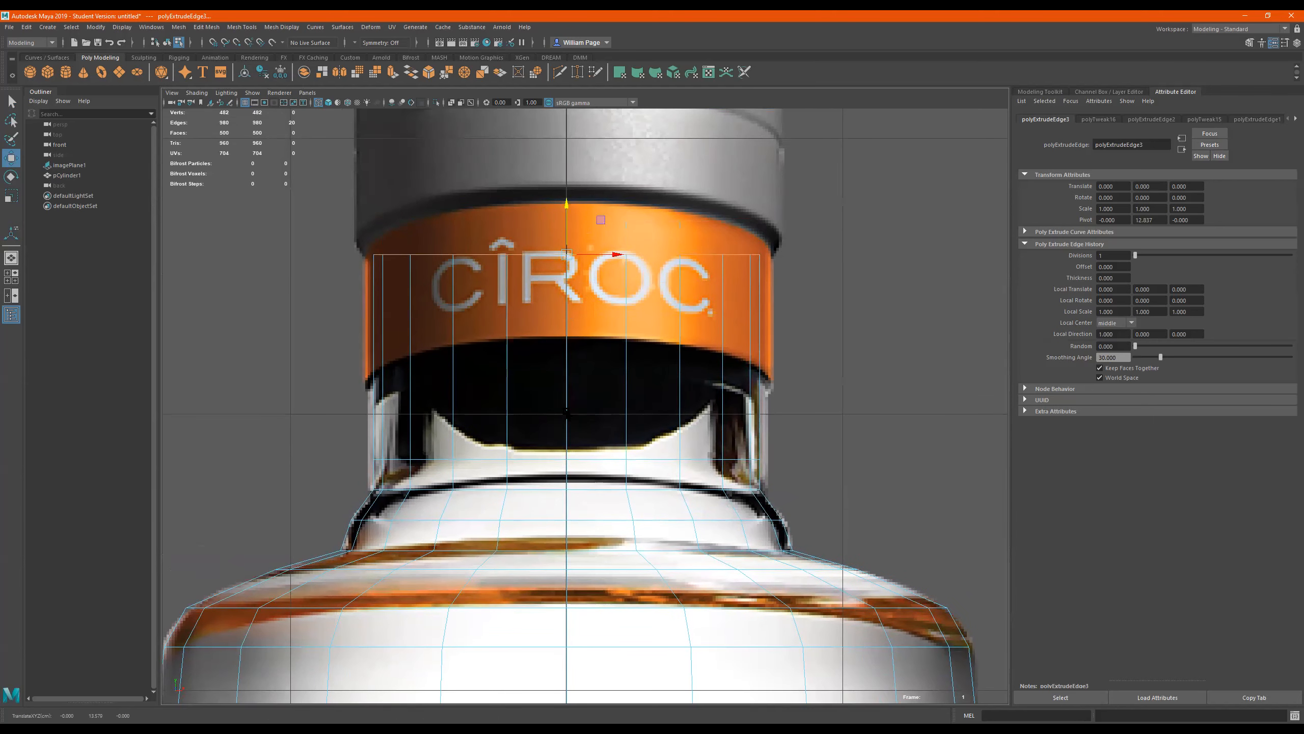
# Insert two edge loops in the upper neck and two in the rounded neck base with the Multi-Cut tool
pyautogui.click(560, 72)
pyautogui.click(723, 459)
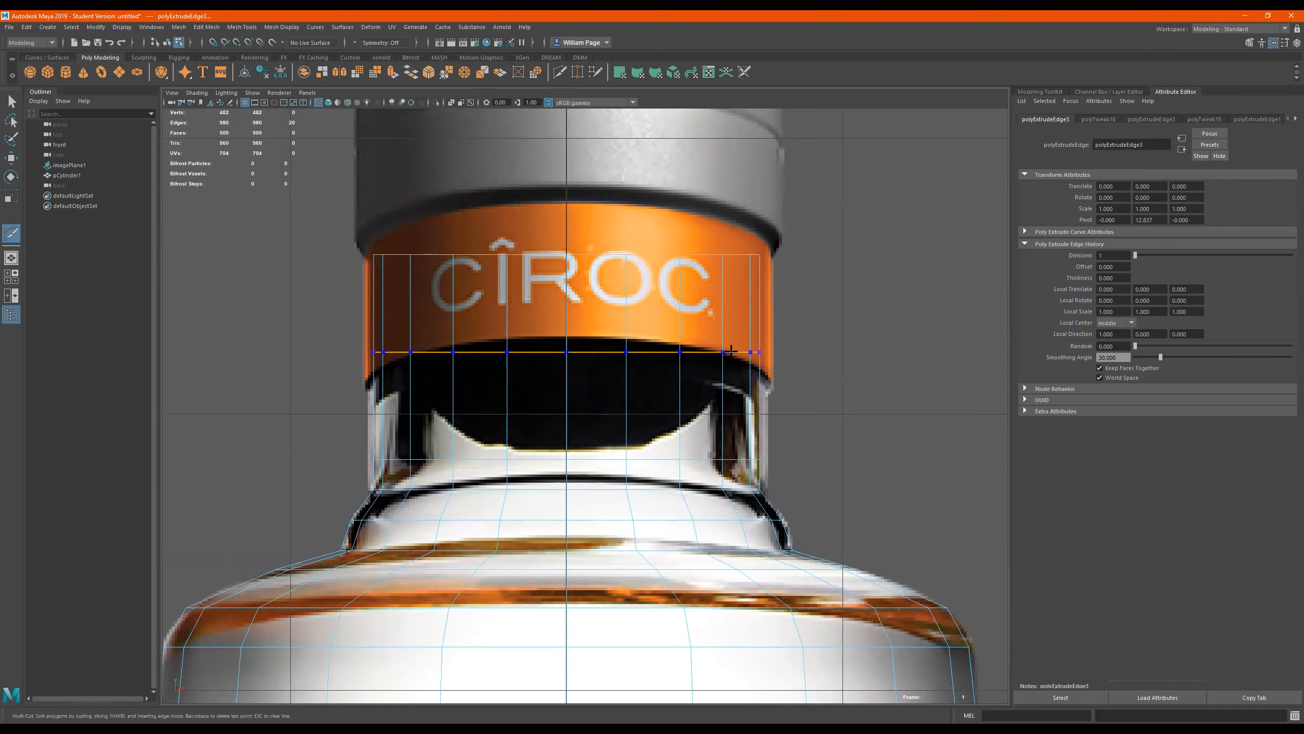
pyautogui.keyDown('ctrl'); pyautogui.click(744, 302); pyautogui.keyUp('ctrl')
pyautogui.keyDown('ctrl'); pyautogui.click(748, 293); pyautogui.keyUp('ctrl')
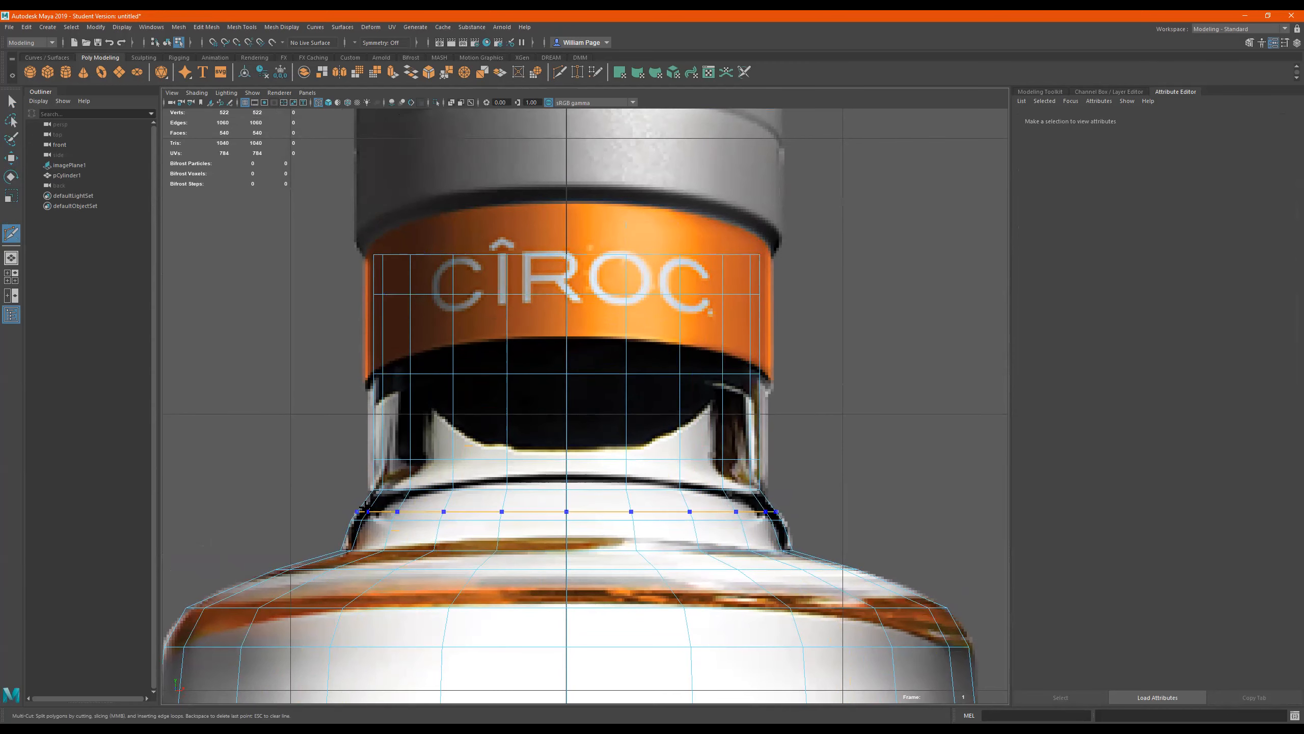
pyautogui.keyDown('ctrl'); pyautogui.click(363, 505); pyautogui.keyUp('ctrl')
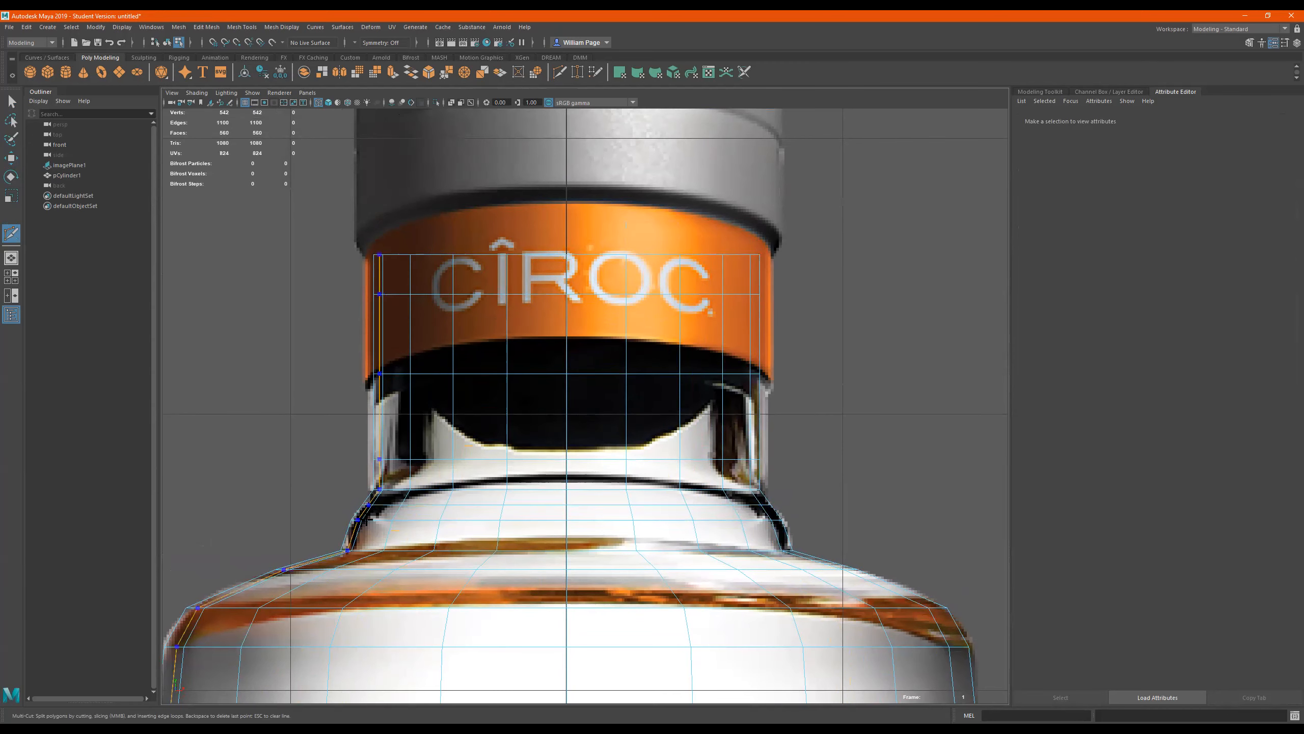
pyautogui.keyDown('ctrl'); pyautogui.click(342, 535); pyautogui.keyUp('ctrl')
pyautogui.press('q')
# Scale the edge loops just below and just above the dark neck ring slightly outward to match the outline
pyautogui.keyDown('alt'); pyautogui.moveTo(396, 546); pyautogui.dragTo(591, 493, button='right'); pyautogui.keyUp('alt')
pyautogui.keyDown('alt'); pyautogui.moveTo(590, 493); pyautogui.dragTo(586, 458, button='middle'); pyautogui.keyUp('alt')
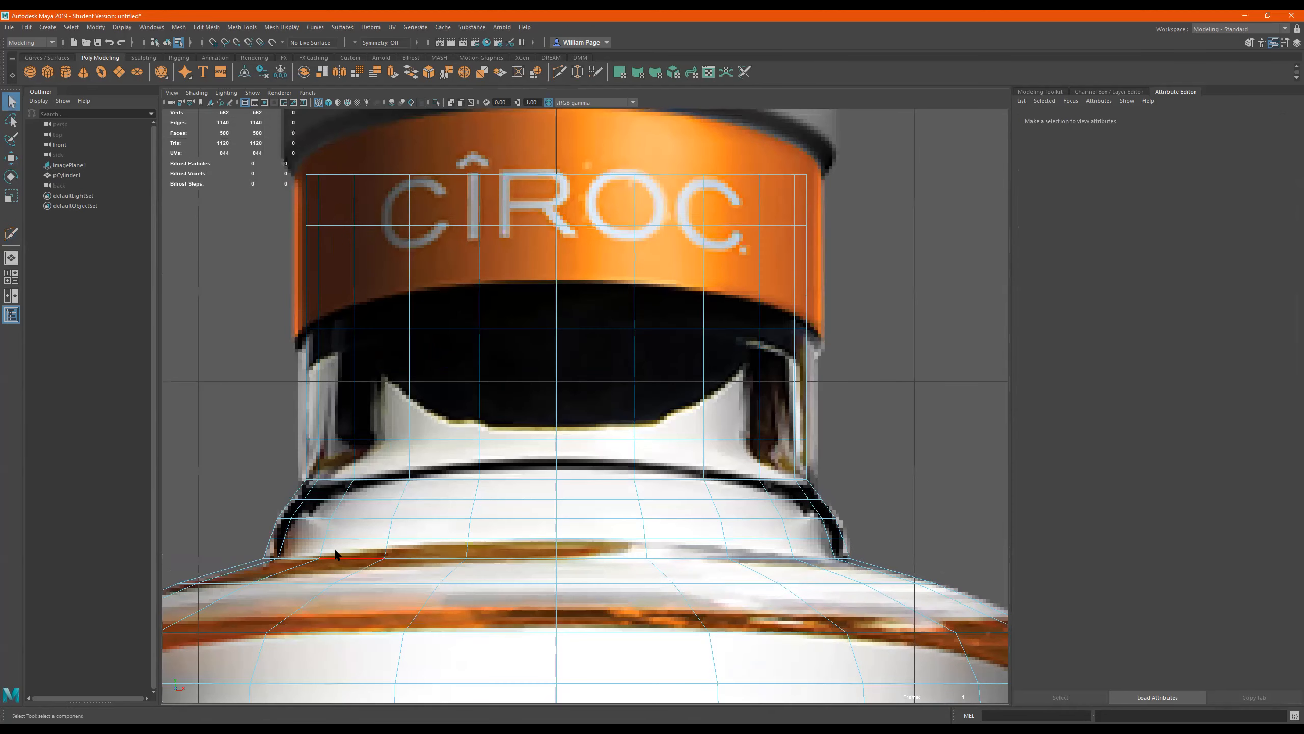
pyautogui.click(326, 498)
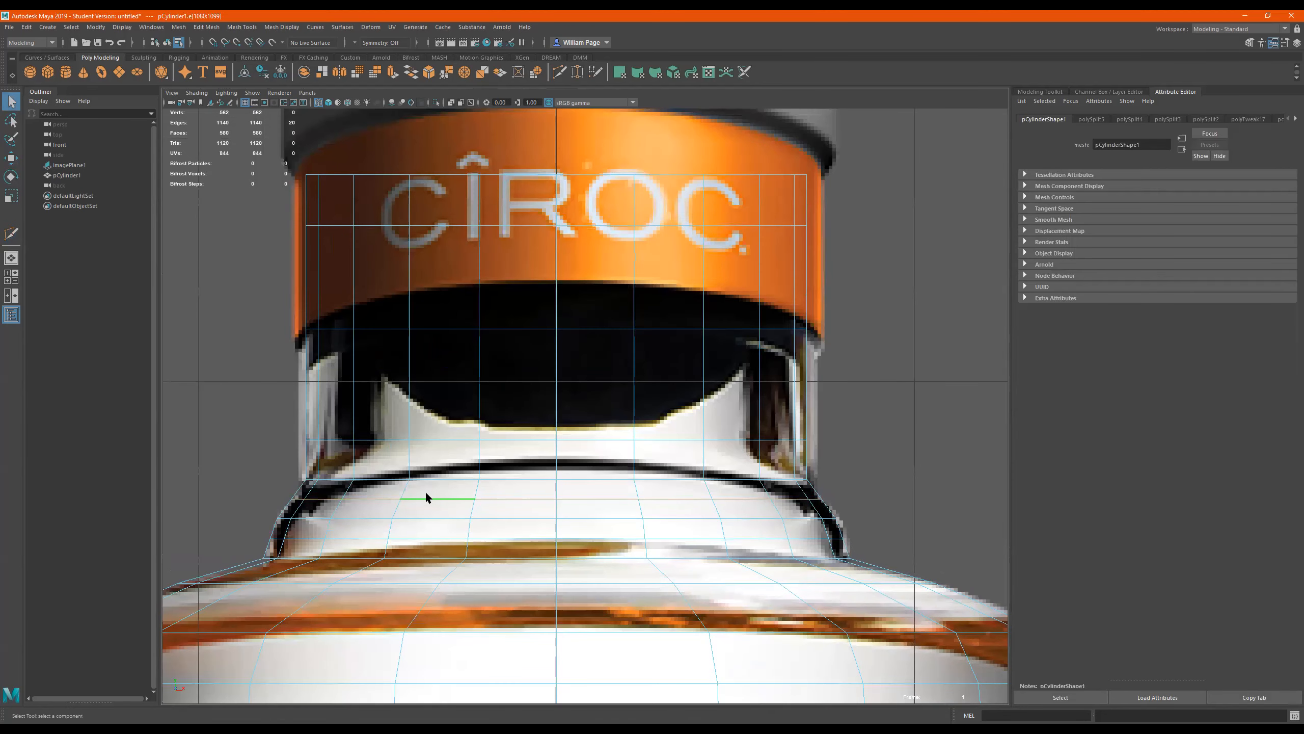
pyautogui.press('r')
pyautogui.moveTo(561, 499); pyautogui.dragTo(566, 499)
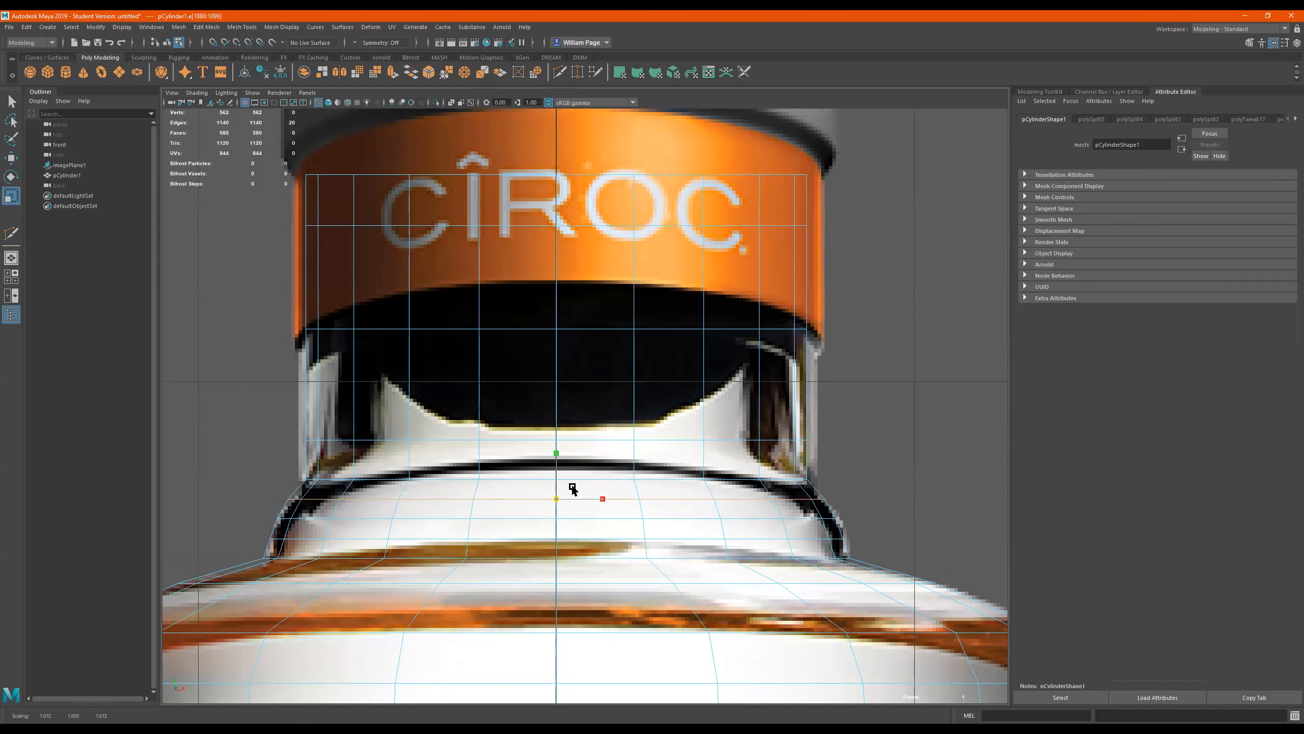
pyautogui.doubleClick(605, 441)
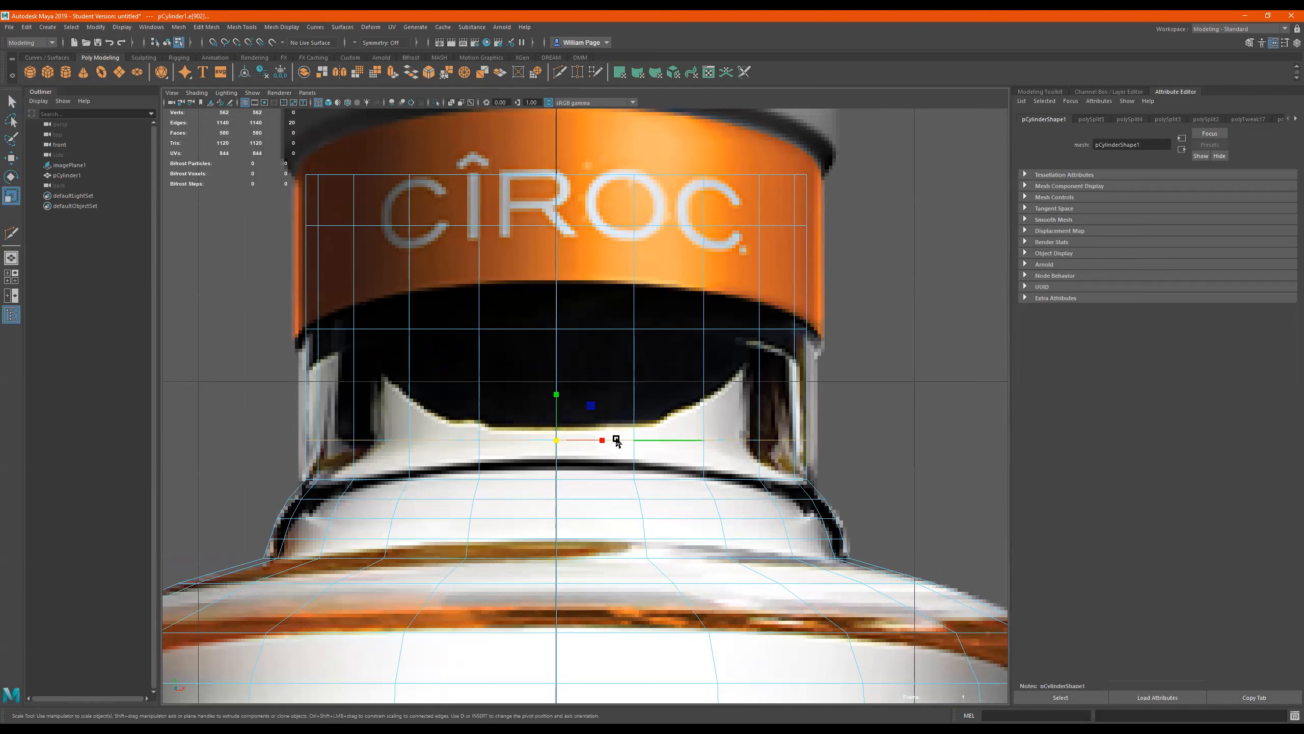
pyautogui.moveTo(559, 441); pyautogui.dragTo(571, 447)
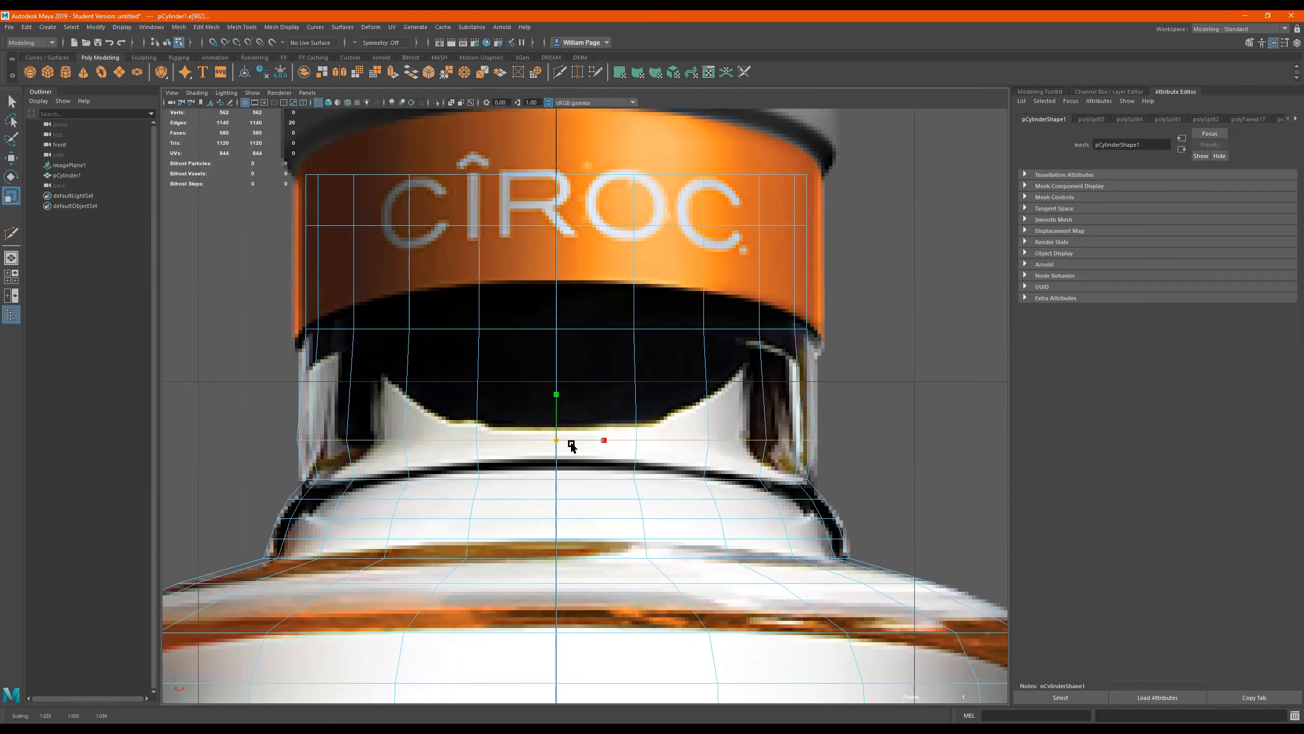
# Scale the neck's three upper edge loops outward to match the width of the orange CÎROC band
pyautogui.doubleClick(701, 330)
pyautogui.moveTo(556, 328); pyautogui.dragTo(575, 288)
pyautogui.doubleClick(586, 226)
pyautogui.moveTo(559, 228); pyautogui.dragTo(579, 232)
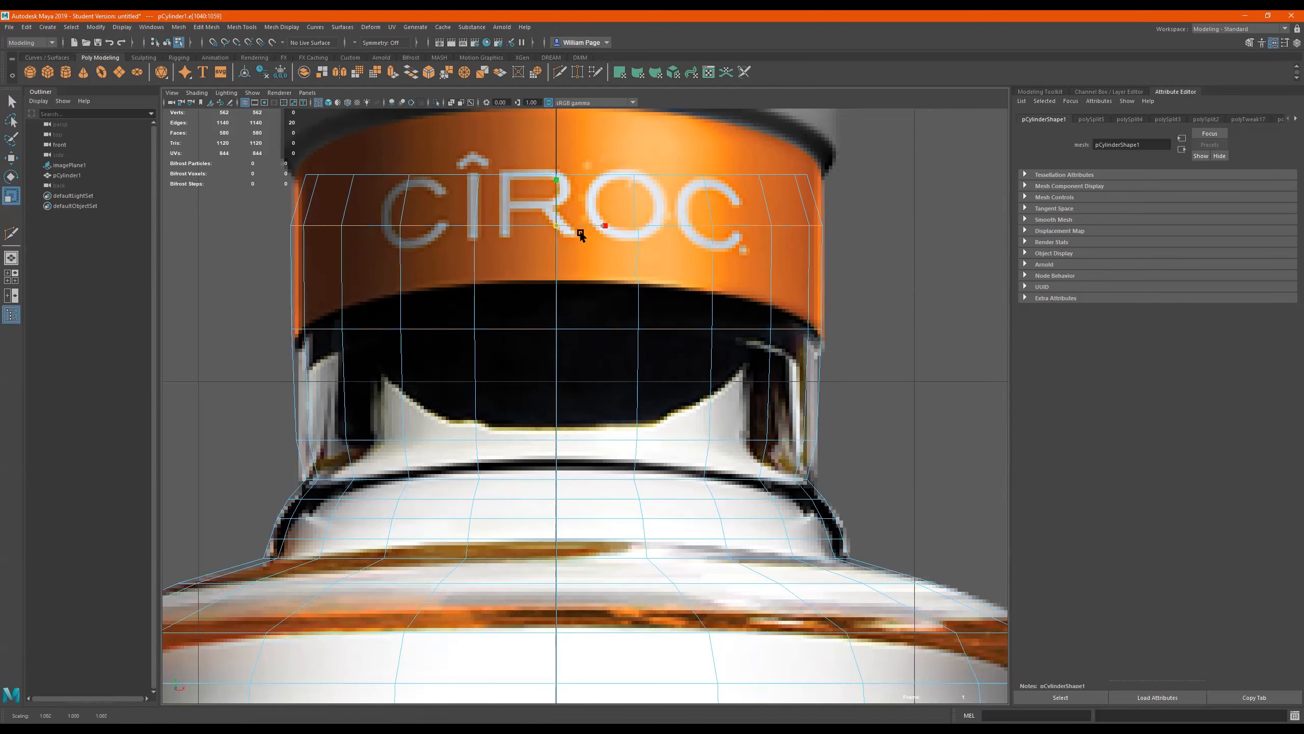
pyautogui.doubleClick(568, 175)
pyautogui.moveTo(558, 175); pyautogui.dragTo(570, 182)
pyautogui.keyDown('alt'); pyautogui.moveTo(684, 262); pyautogui.dragTo(697, 335, button='middle'); pyautogui.keyUp('alt')
pyautogui.press('w')
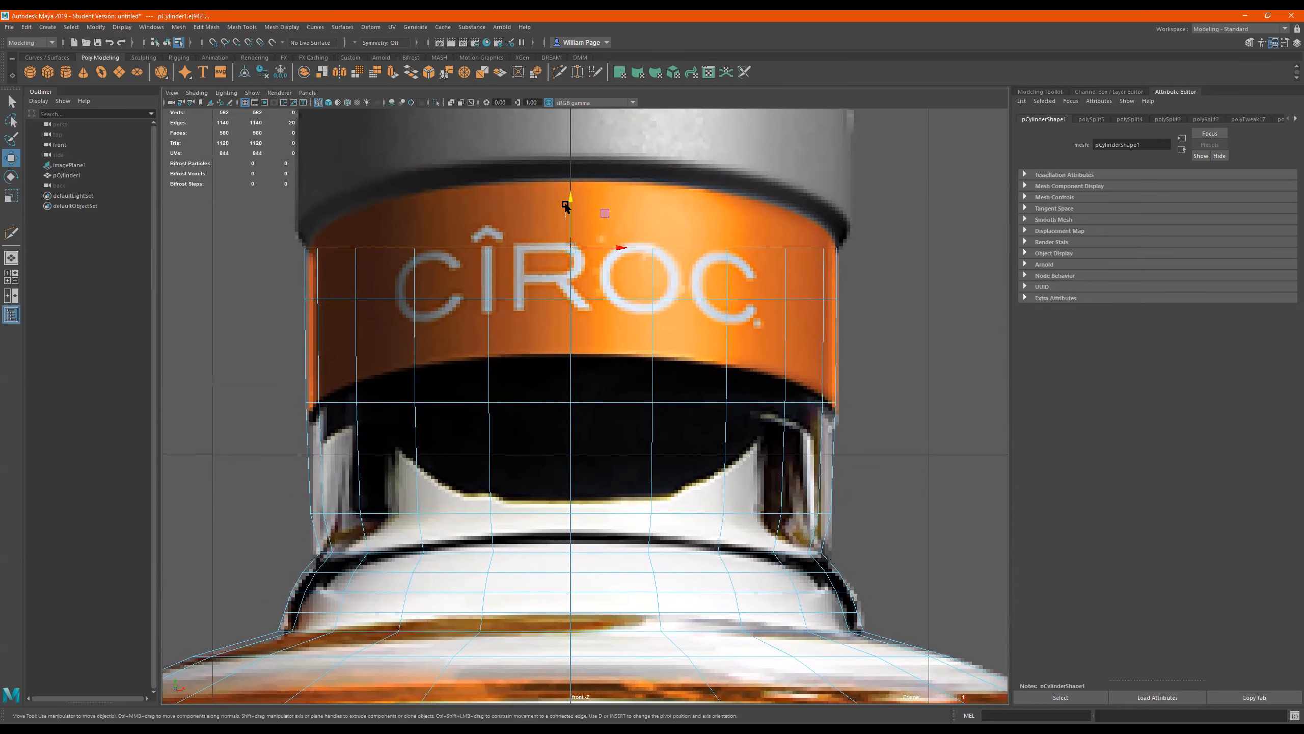
pyautogui.click(571, 214)
pyautogui.hotkey('ctrl', 'z')
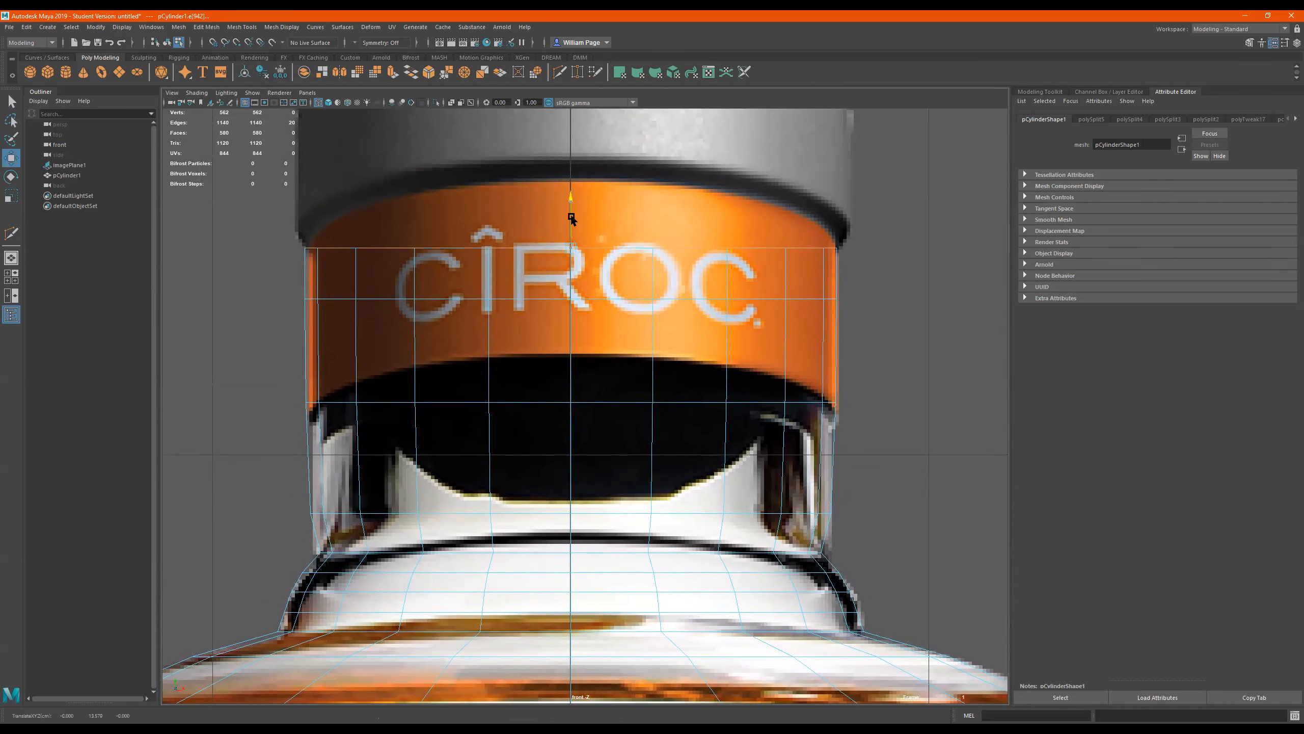
# Inspect the open neck from above in the shaded perspective view
pyautogui.keyDown('alt'); pyautogui.moveTo(688, 390); pyautogui.dragTo(627, 432, button='right'); pyautogui.keyUp('alt')
pyautogui.keyDown('alt'); pyautogui.moveTo(685, 443); pyautogui.dragTo(655, 335, button='middle'); pyautogui.keyUp('alt')
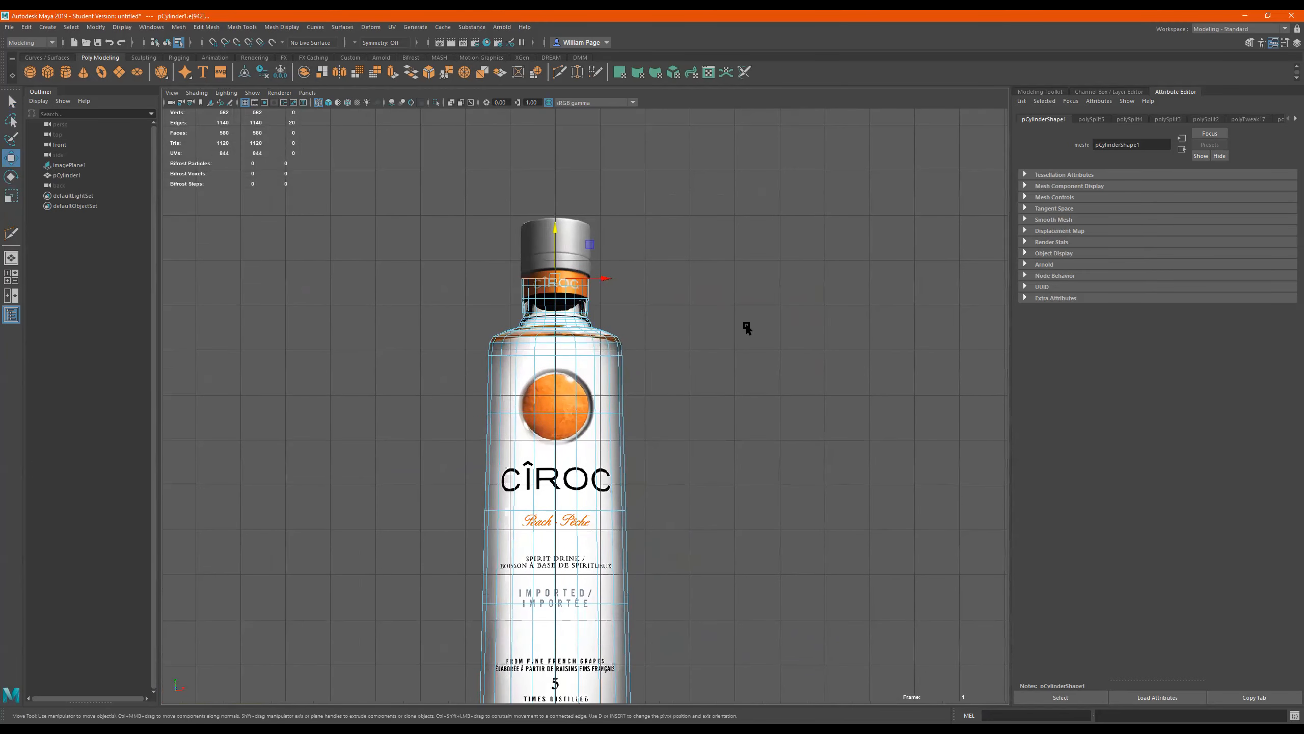
pyautogui.press('space')
pyautogui.press('space')
pyautogui.keyDown('alt'); pyautogui.moveTo(681, 475); pyautogui.dragTo(611, 439, button='right'); pyautogui.keyUp('alt')
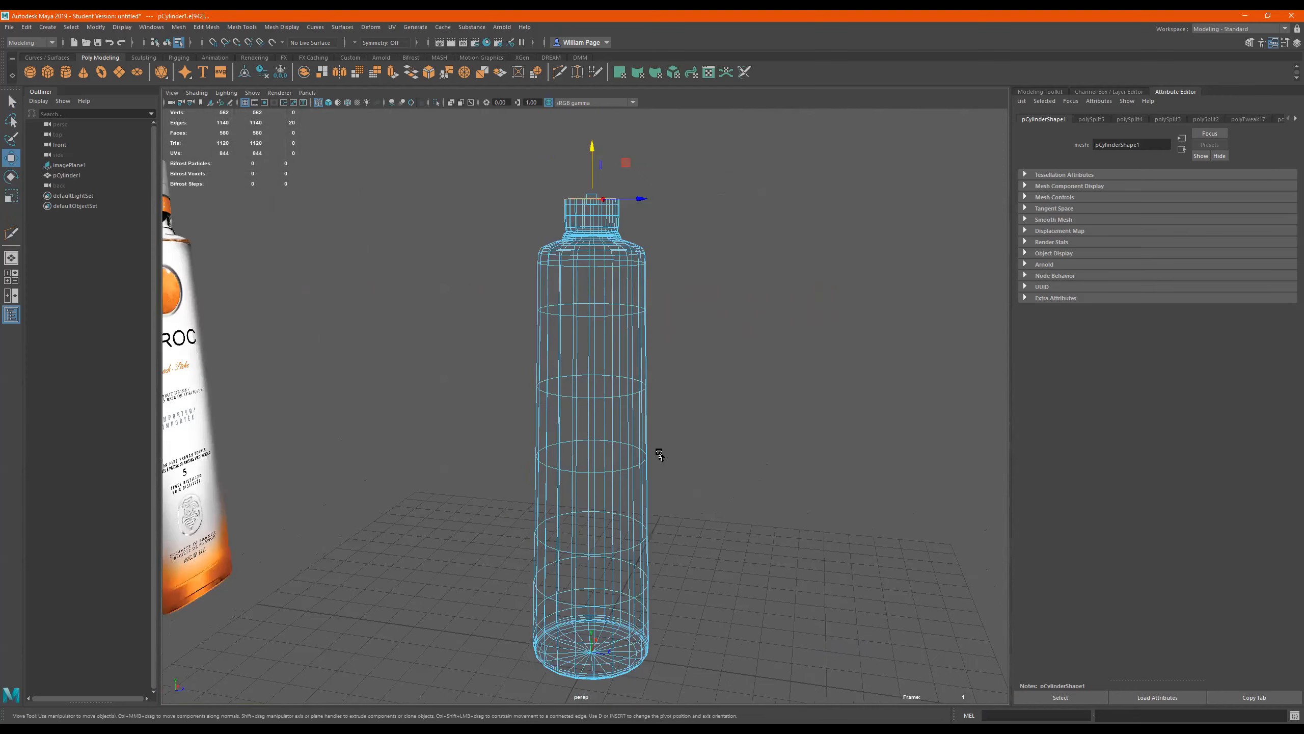
pyautogui.keyDown('alt'); pyautogui.moveTo(661, 452); pyautogui.dragTo(630, 451); pyautogui.keyUp('alt')
pyautogui.press('5')
pyautogui.moveTo(574, 313)
pyautogui.keyDown('alt'); pyautogui.mouseDown()
pyautogui.moveTo(547, 379)
pyautogui.moveTo(565, 359)
pyautogui.mouseUp(); pyautogui.keyUp('alt')
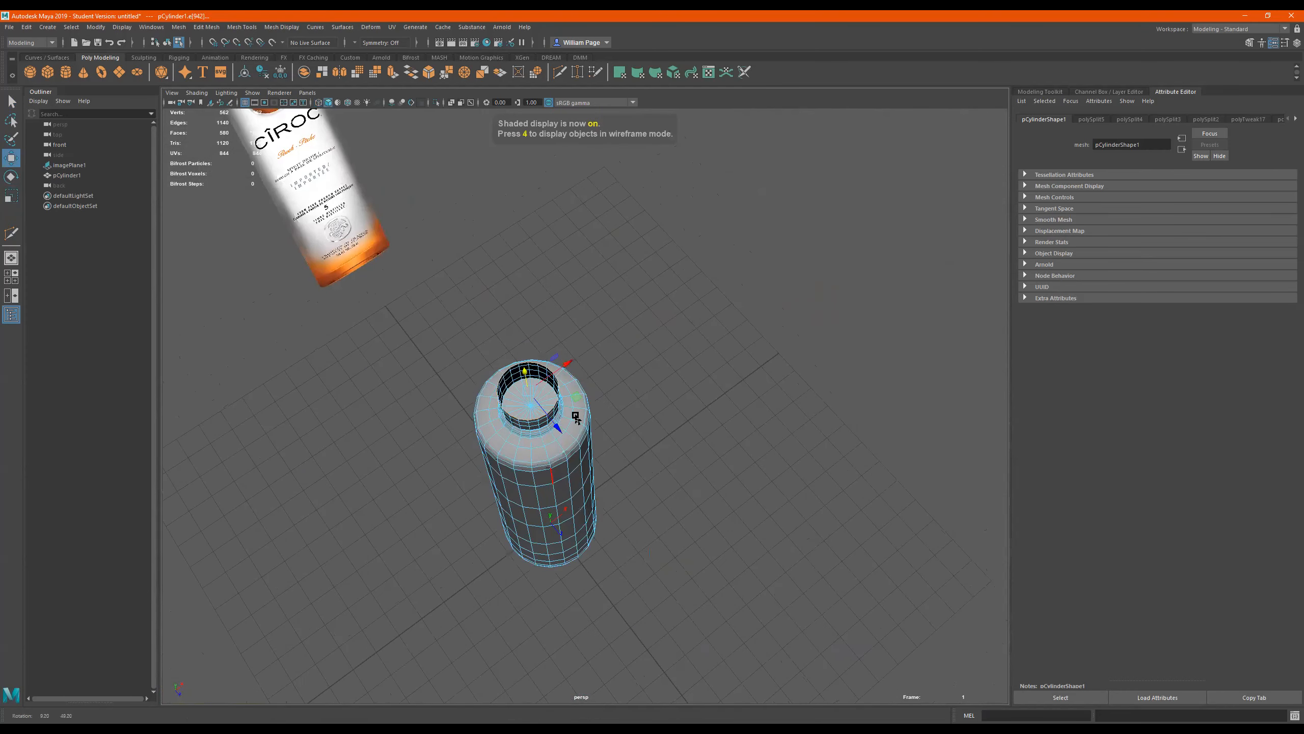
pyautogui.keyDown('alt'); pyautogui.moveTo(575, 418); pyautogui.dragTo(794, 403, button='right'); pyautogui.keyUp('alt')
pyautogui.keyDown('alt'); pyautogui.moveTo(609, 411); pyautogui.dragTo(679, 482); pyautogui.keyUp('alt')
# Undo the neck's edge-loop edits and extrusions back to the capped stage, where a thick disc sits above the bottle shoulder
pyautogui.hotkey('ctrl', 'z')
pyautogui.hotkey('ctrl', 'z')
pyautogui.hotkey('ctrl', 'z')
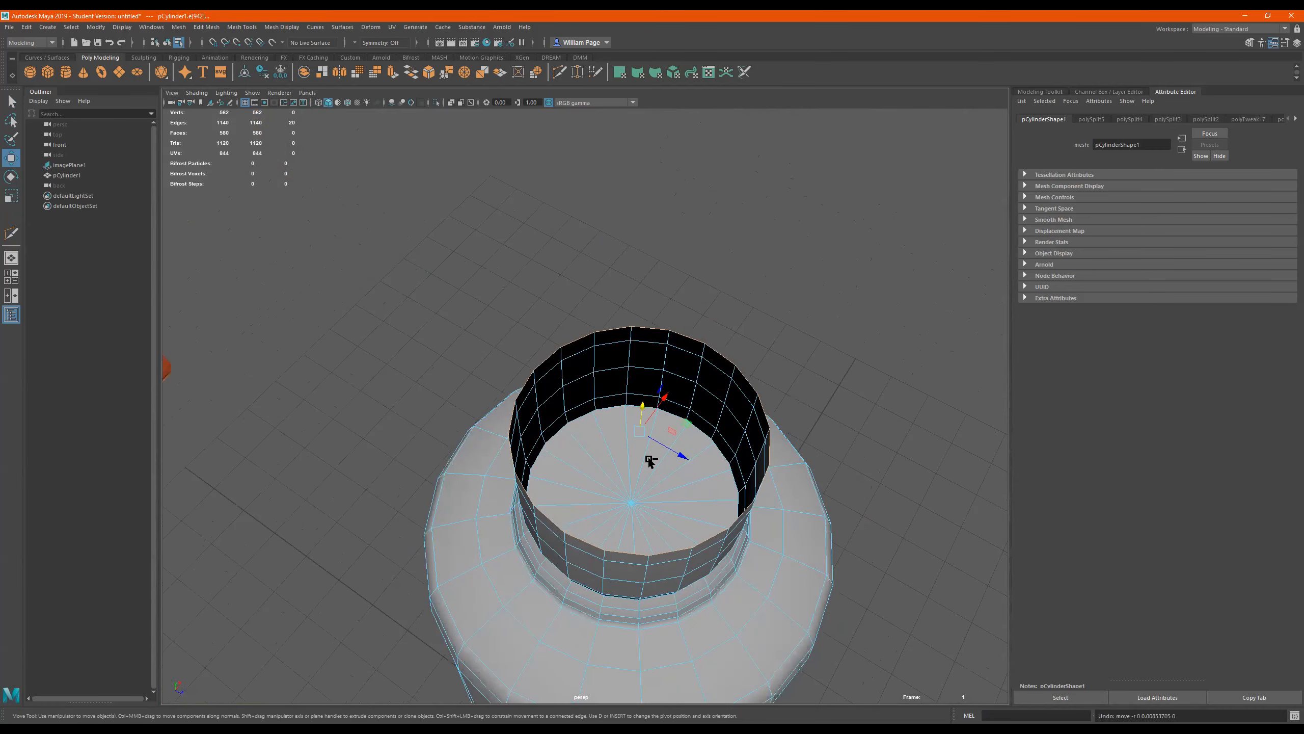
pyautogui.hotkey('ctrl', 'z')
pyautogui.hotkey('ctrl', 'z')
pyautogui.hotkey('ctrl', 'z')
pyautogui.hotkey('ctrl', 'z')
pyautogui.hotkey('ctrl', 'z')
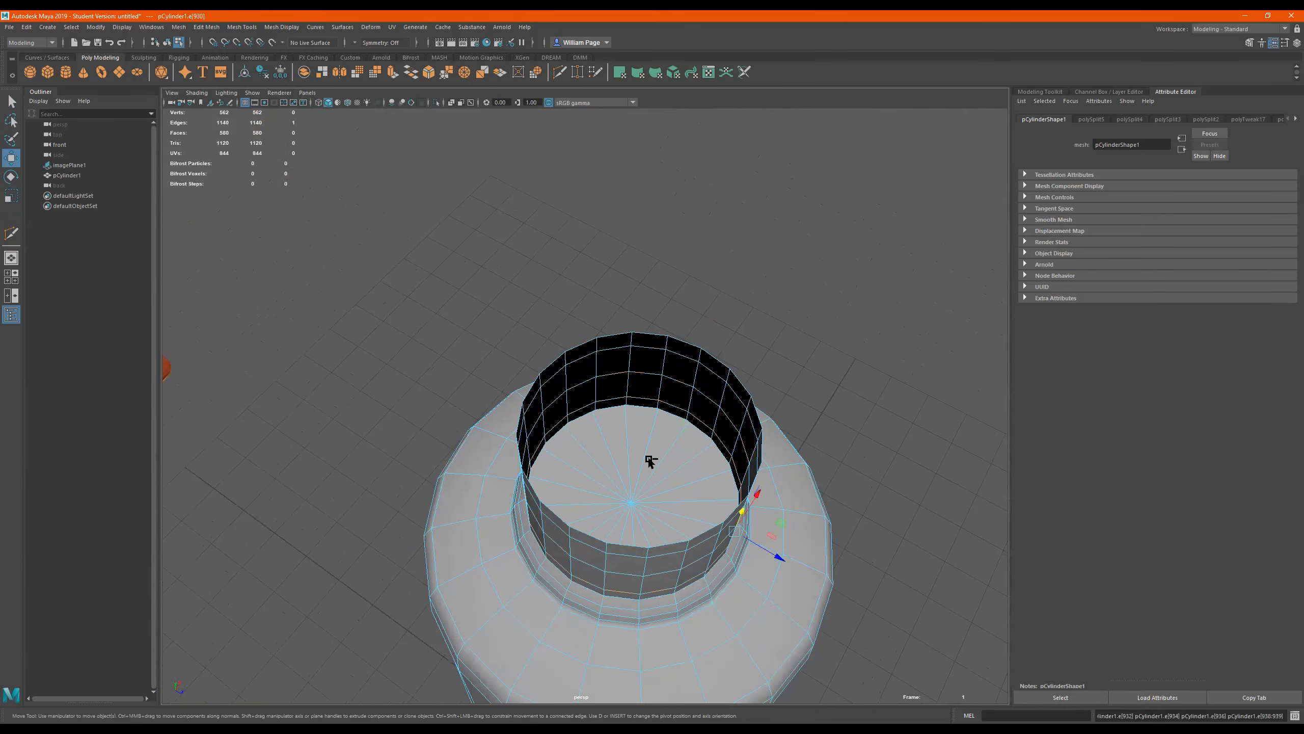
pyautogui.hotkey('ctrl', 'z')
pyautogui.hotkey('ctrl', 'z')
pyautogui.hotkey('ctrl', 'z')
pyautogui.hotkey('ctrl', 'z')
pyautogui.hotkey('ctrl', 'z')
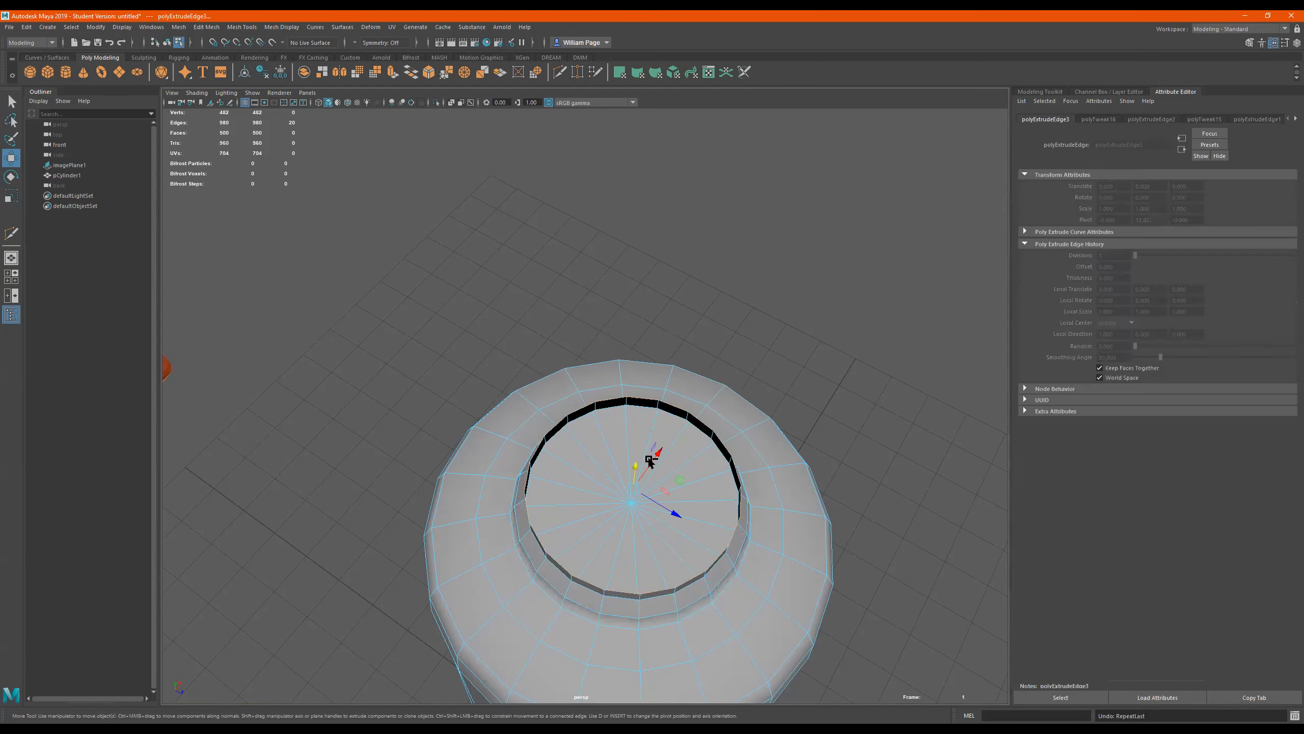
pyautogui.hotkey('ctrl', 'z')
pyautogui.hotkey('ctrl', 'z')
pyautogui.hotkey('ctrl', 'z')
pyautogui.hotkey('ctrl', 'z')
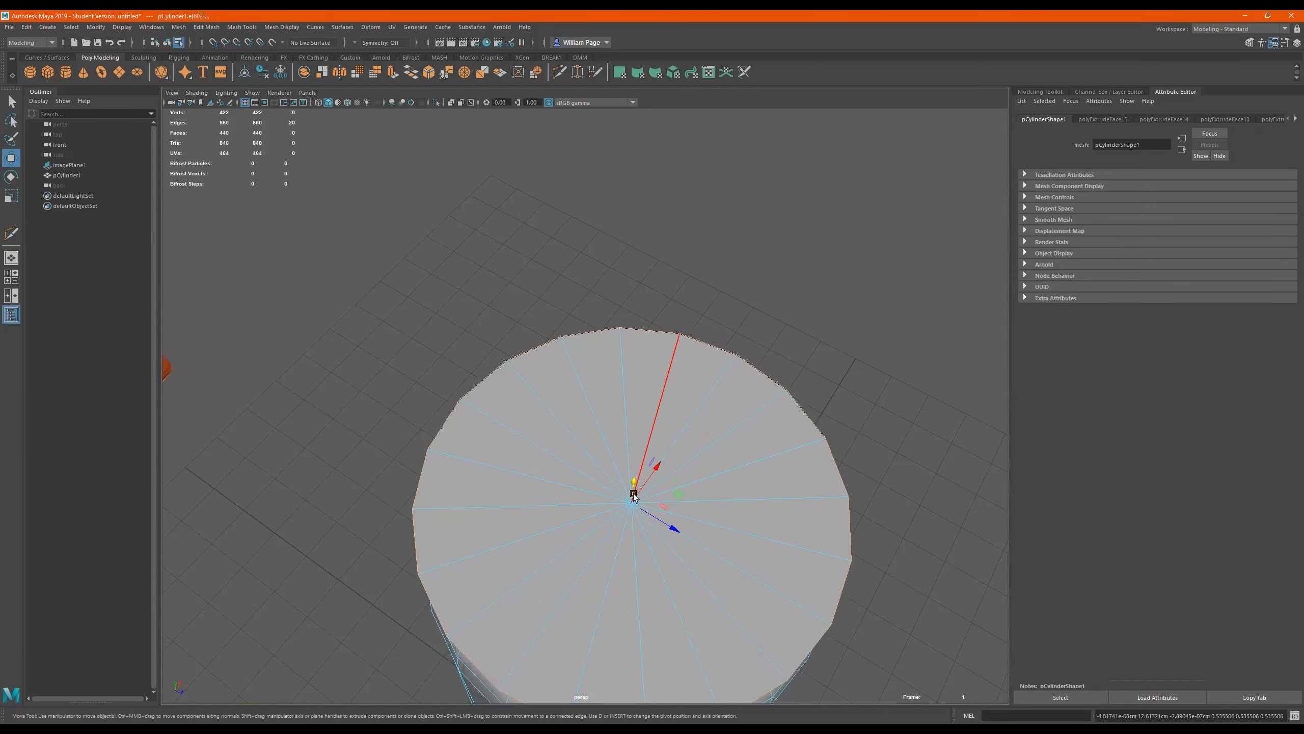
pyautogui.scroll(-3, 587, 433)
pyautogui.keyDown('alt'); pyautogui.moveTo(606, 406); pyautogui.dragTo(571, 645, button='middle'); pyautogui.keyUp('alt')
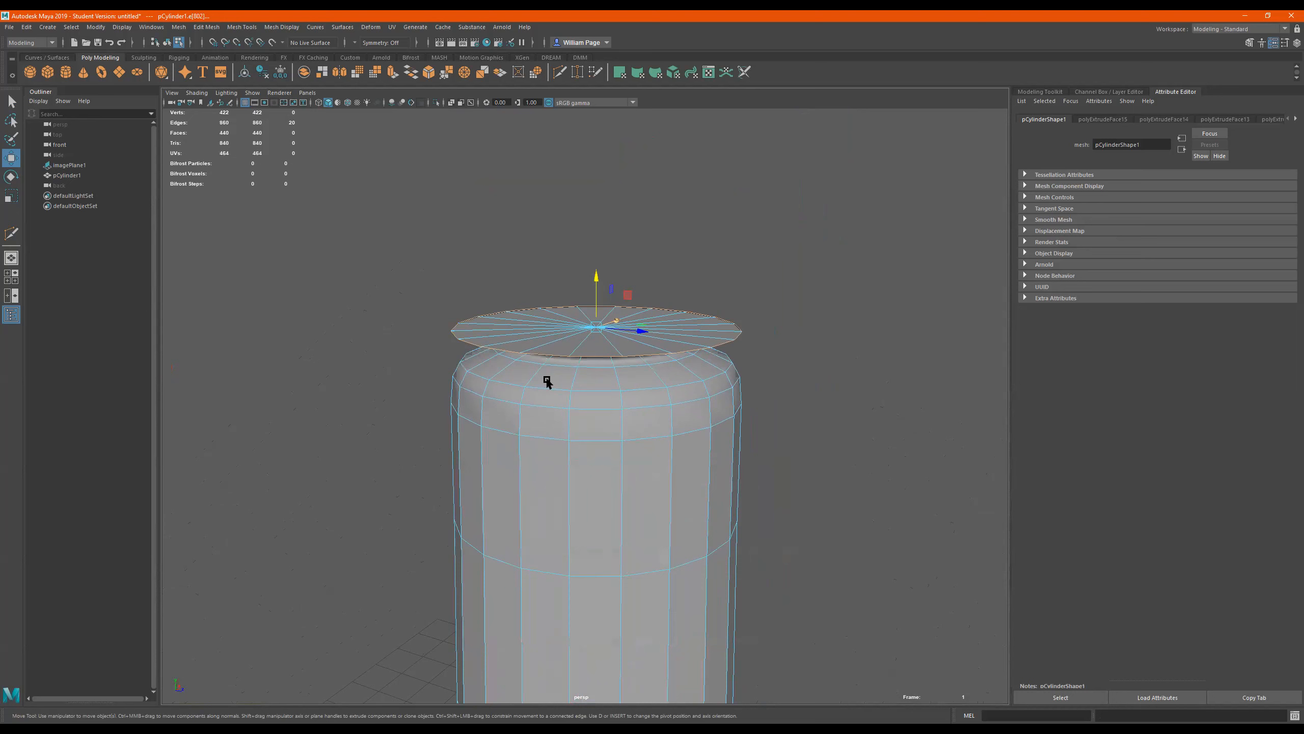
pyautogui.scroll(4, 616, 354)
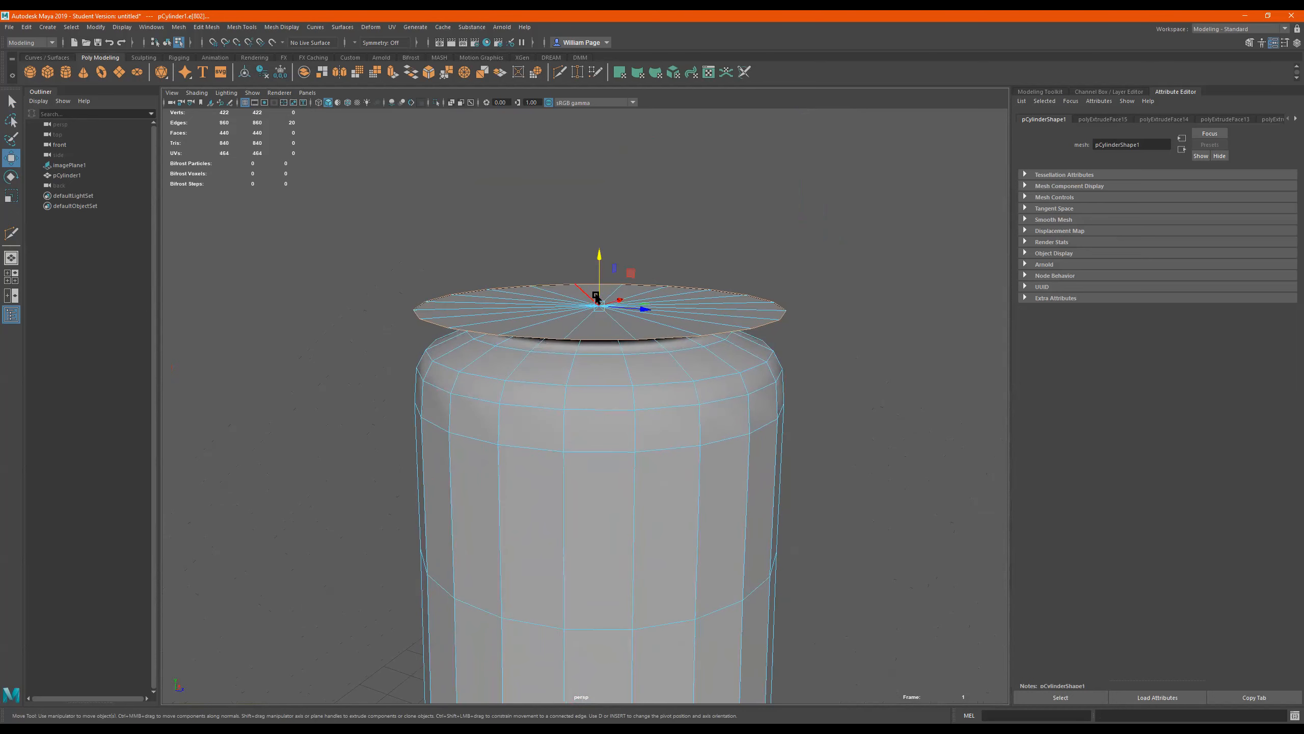
pyautogui.hotkey('ctrl', 'z')
pyautogui.hotkey('ctrl', 'z')
pyautogui.hotkey('ctrl', 'z')
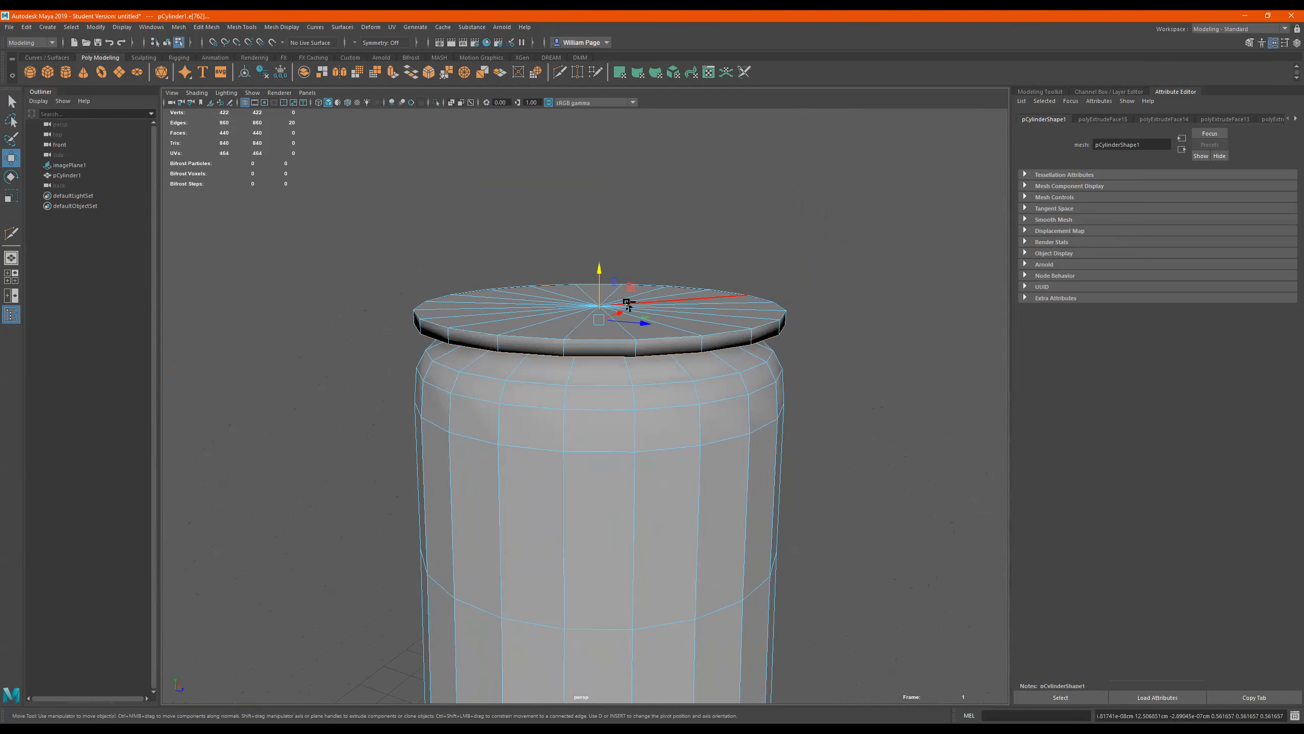
pyautogui.keyDown('alt'); pyautogui.moveTo(552, 344); pyautogui.dragTo(527, 434); pyautogui.keyUp('alt')
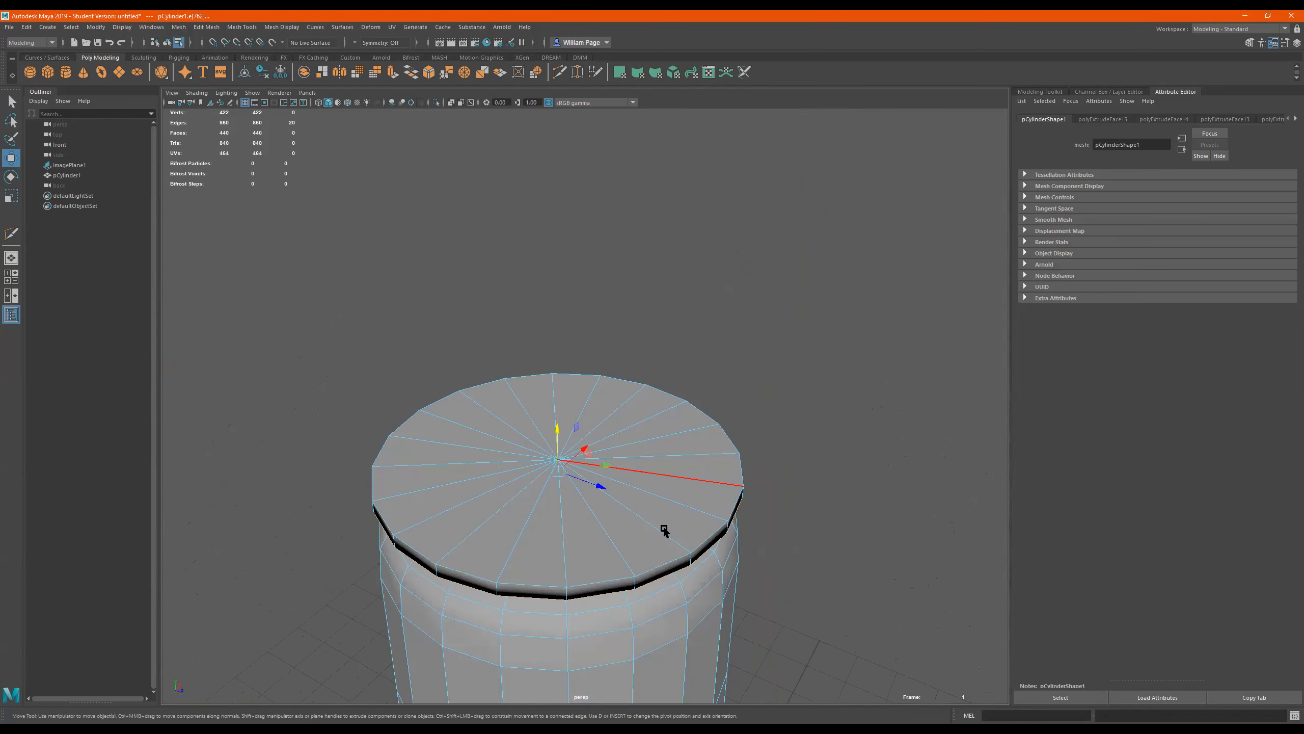
# Select the top faces of the disc above the shoulder in the front view and scale them inward toward the neck width
pyautogui.press('space')
pyautogui.press('space')
pyautogui.scroll(5, 560, 321)
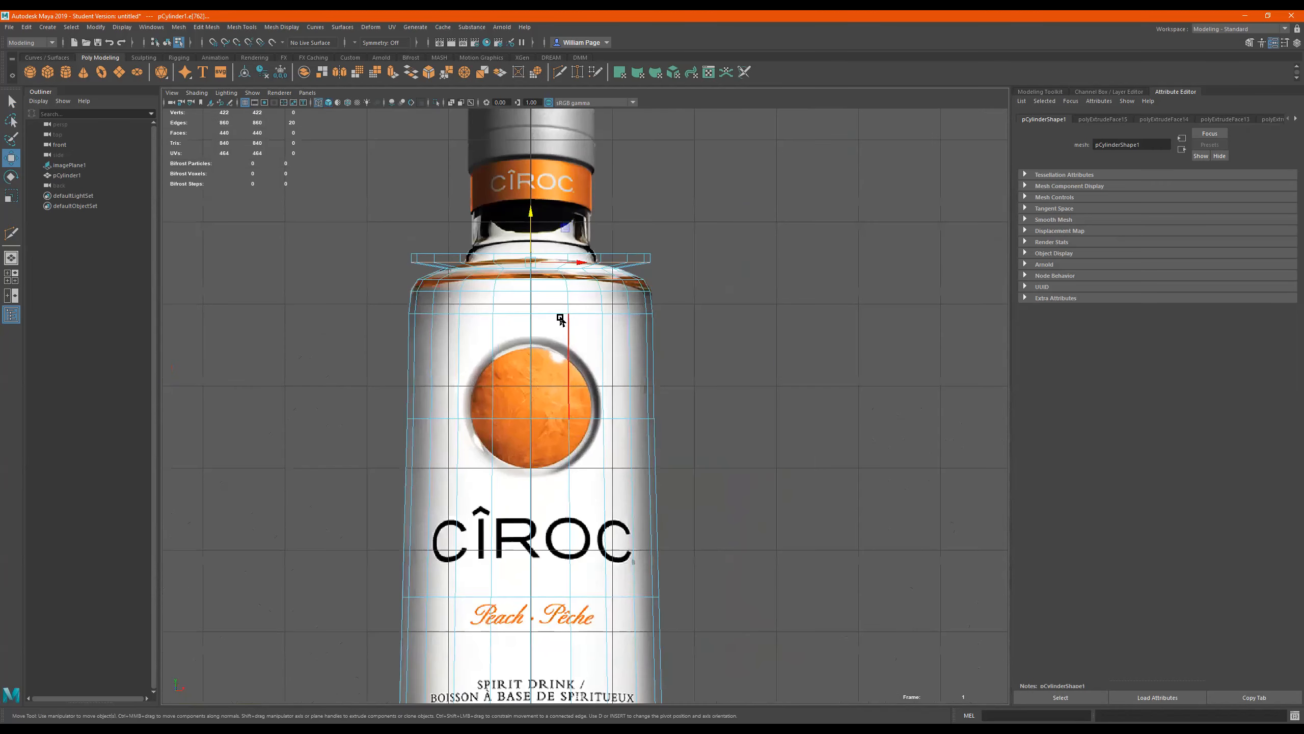
pyautogui.keyDown('alt'); pyautogui.moveTo(490, 238); pyautogui.dragTo(494, 306, button='middle'); pyautogui.keyUp('alt')
pyautogui.rightClick(438, 275)
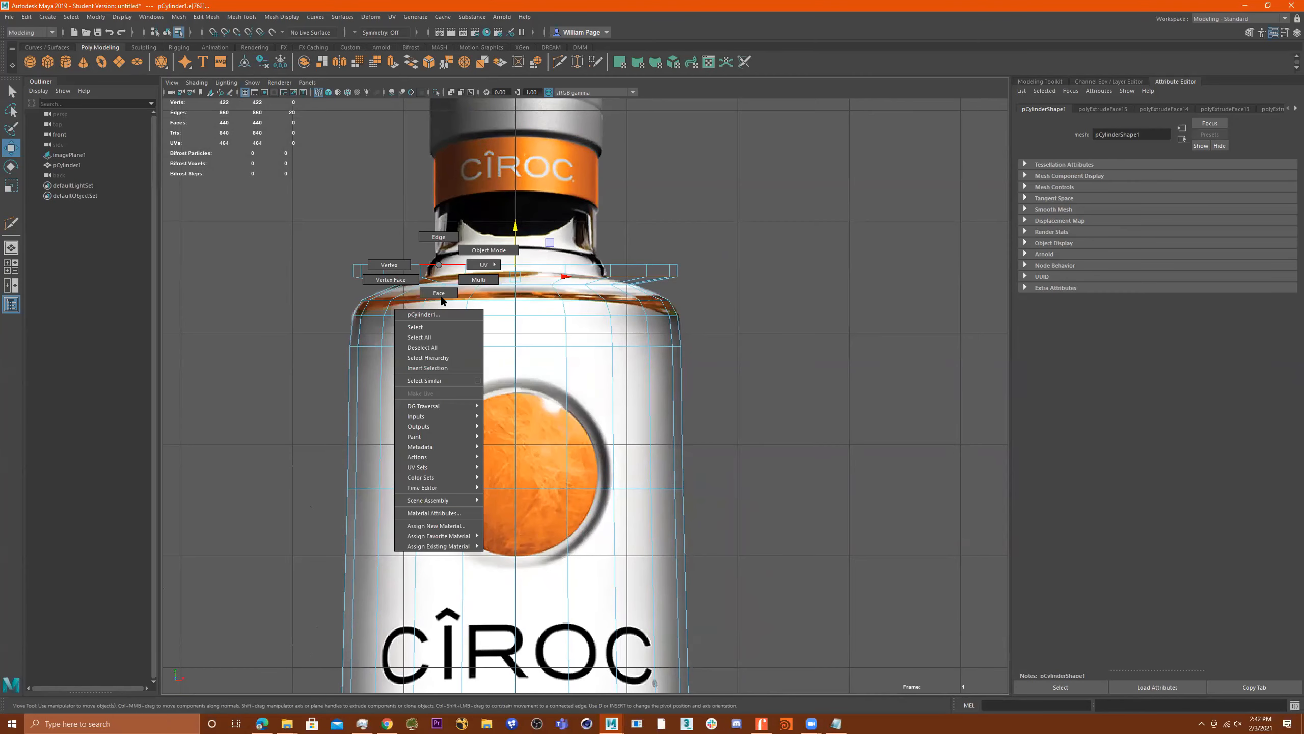
pyautogui.click(513, 261)
pyautogui.moveTo(512, 272); pyautogui.dragTo(303, 283)
pyautogui.keyDown('ctrl'); pyautogui.moveTo(711, 288); pyautogui.dragTo(276, 367); pyautogui.keyUp('ctrl')
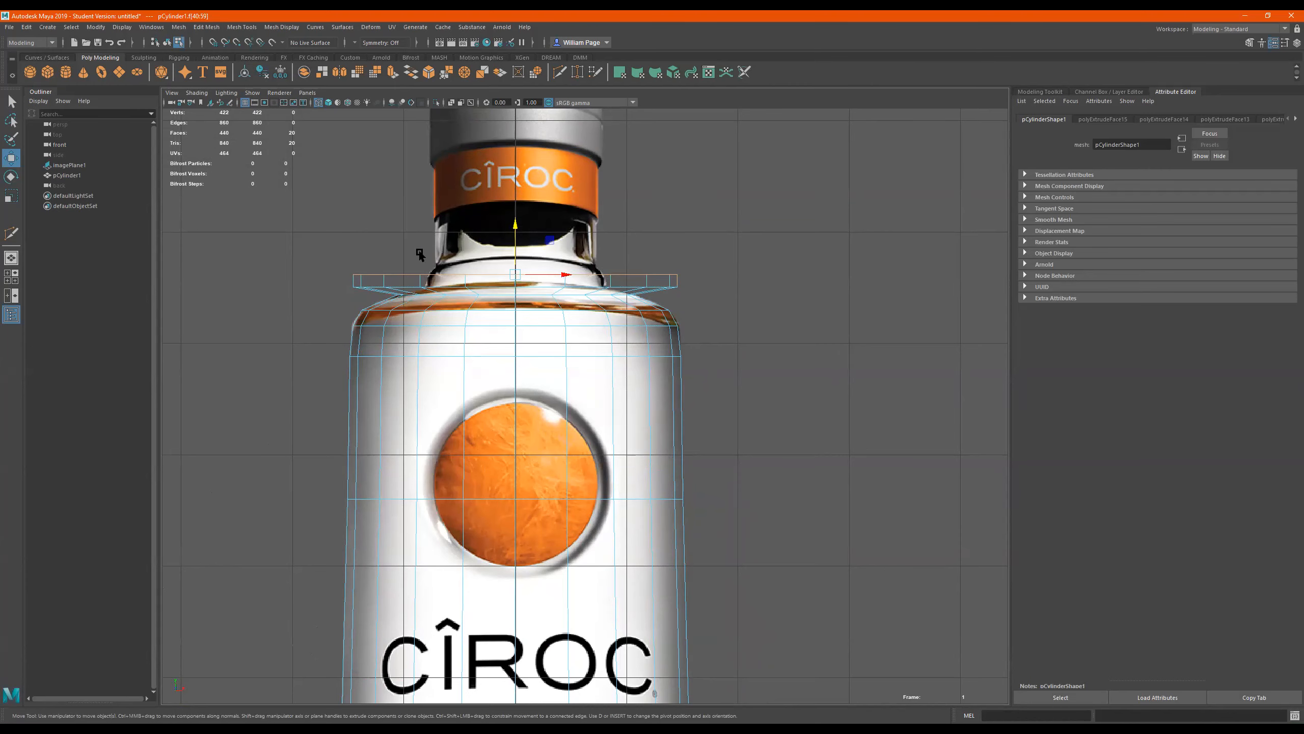
pyautogui.scroll(5, 525, 287)
pyautogui.press('r')
pyautogui.moveTo(550, 308); pyautogui.dragTo(407, 315)
# Scale the disc's protruding rim edge loop and its top edge loop inward to match the reference's neck base
pyautogui.rightClick(413, 333)
pyautogui.rightClick(385, 342)
pyautogui.click(385, 304)
pyautogui.click(368, 317)
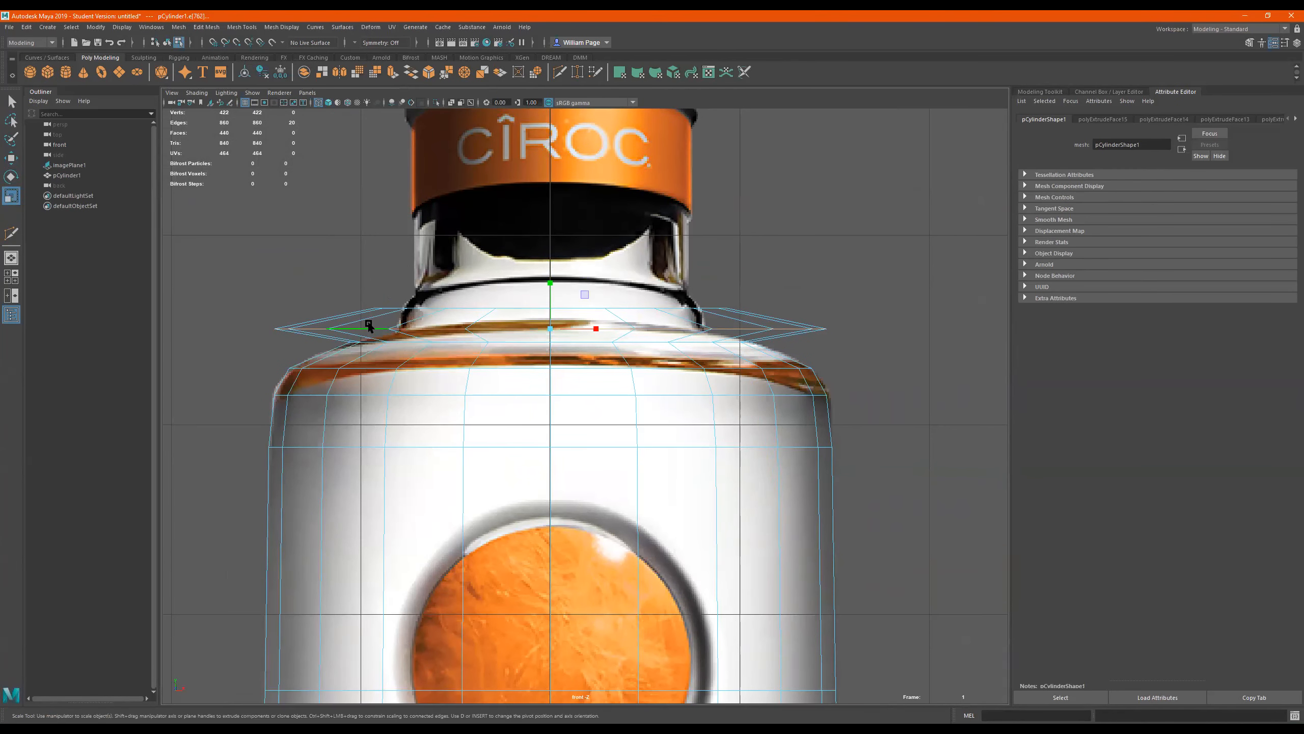
pyautogui.moveTo(557, 328); pyautogui.dragTo(384, 338)
pyautogui.doubleClick(449, 306)
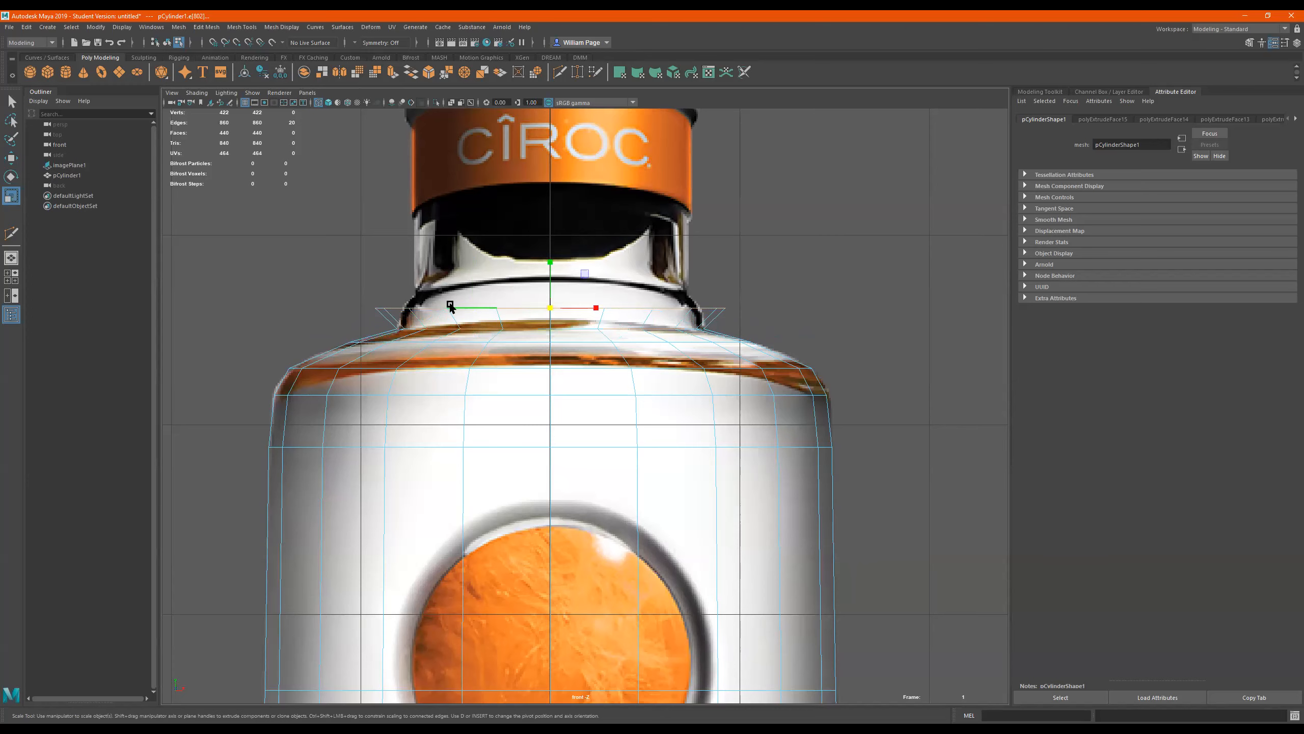
pyautogui.moveTo(547, 309); pyautogui.dragTo(508, 308)
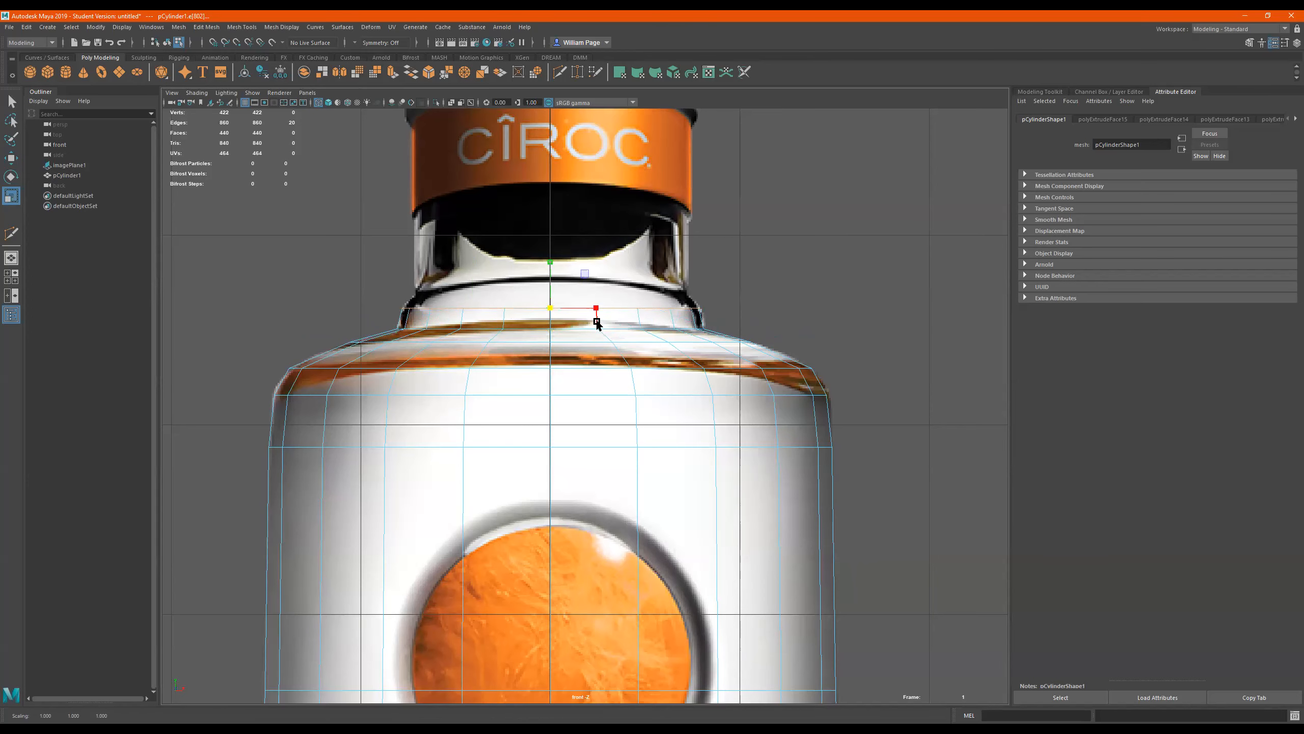
# Select only the flat top cap faces of the neck base in the perspective view and check the selection in wireframe and shaded display
pyautogui.press('space')
pyautogui.press('space')
pyautogui.keyDown('alt'); pyautogui.moveTo(791, 379); pyautogui.dragTo(707, 368); pyautogui.keyUp('alt')
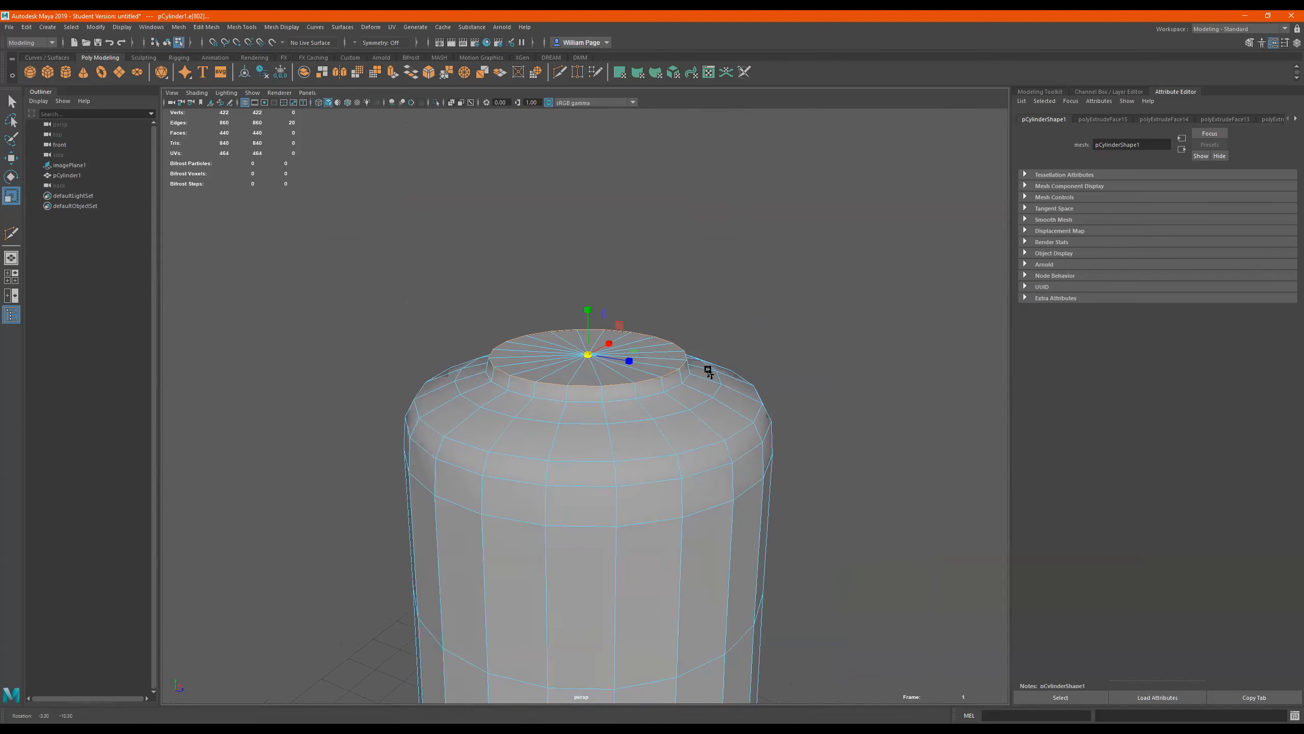
pyautogui.moveTo(564, 364); pyautogui.dragTo(614, 373, button='right')
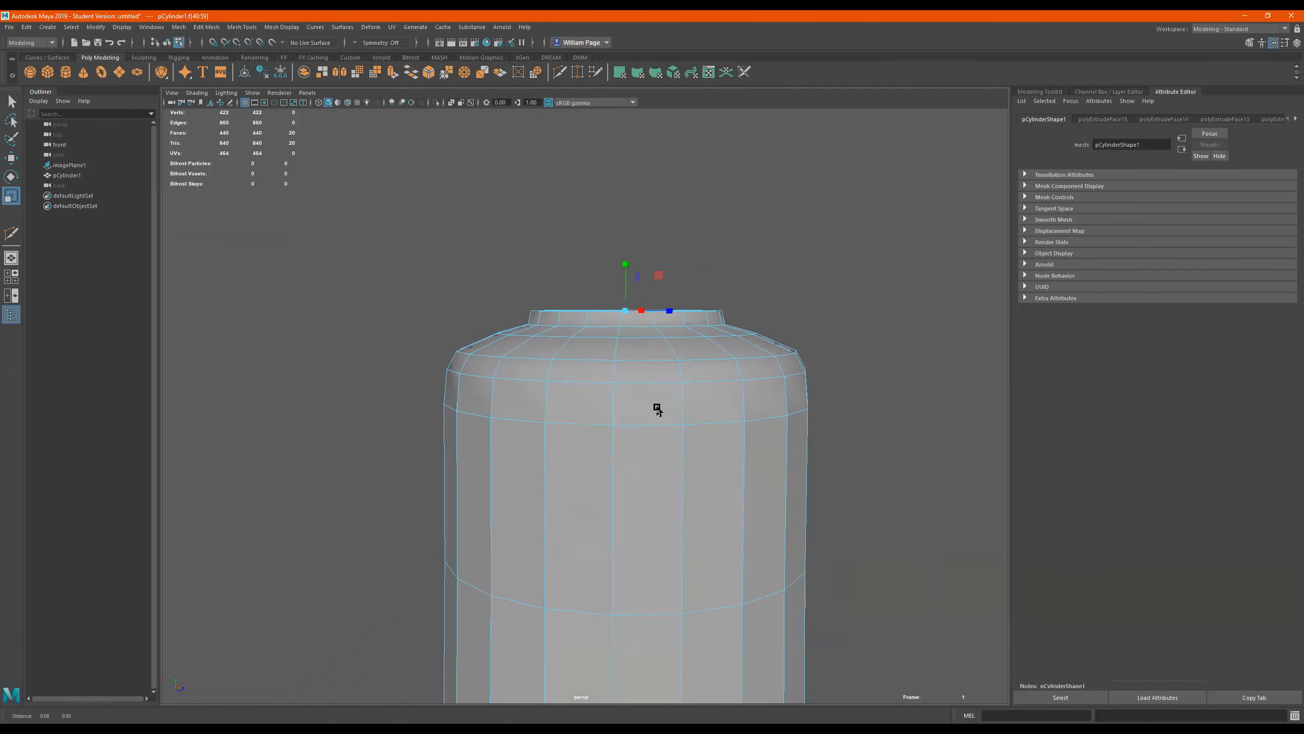
pyautogui.keyDown('shift'); pyautogui.moveTo(819, 267); pyautogui.dragTo(518, 323); pyautogui.keyUp('shift')
pyautogui.keyDown('ctrl'); pyautogui.moveTo(838, 325); pyautogui.dragTo(300, 487); pyautogui.keyUp('ctrl')
pyautogui.keyDown('ctrl'); pyautogui.moveTo(795, 319); pyautogui.dragTo(362, 471); pyautogui.keyUp('ctrl')
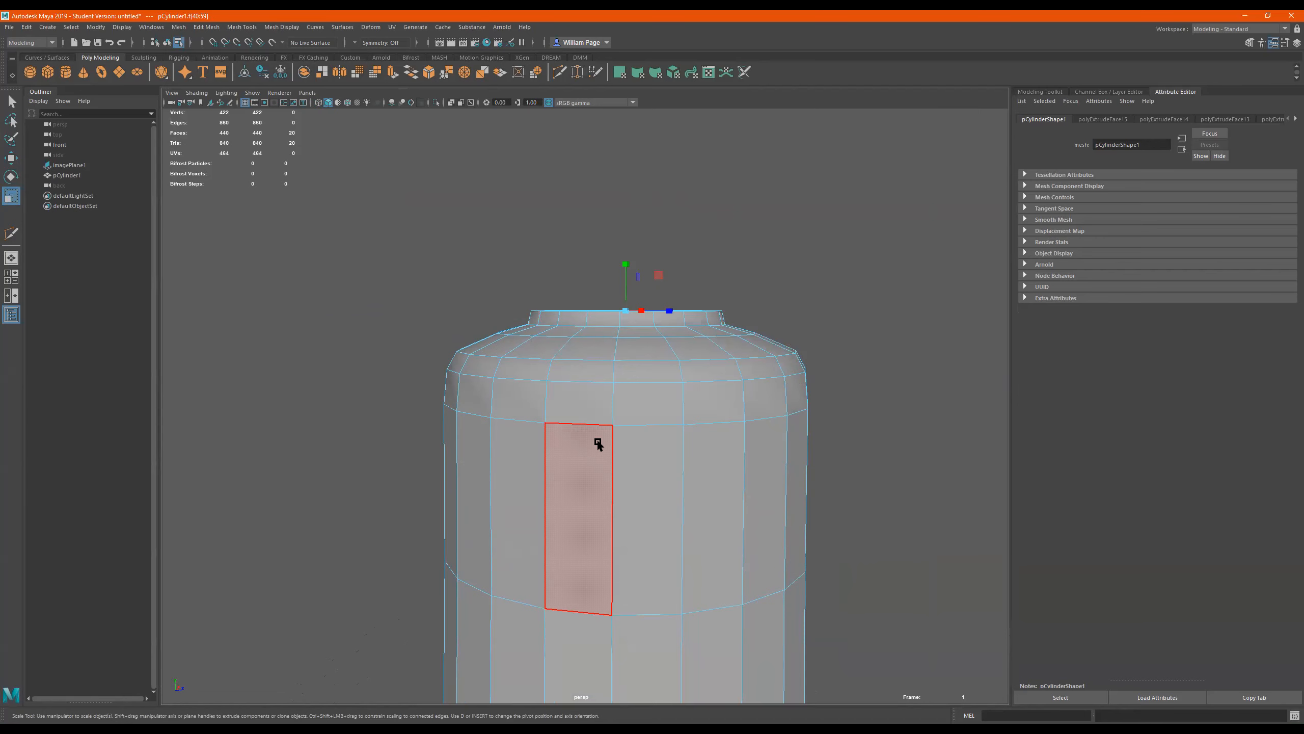
pyautogui.press('4')
pyautogui.keyDown('alt'); pyautogui.moveTo(777, 366); pyautogui.dragTo(761, 383); pyautogui.keyUp('alt')
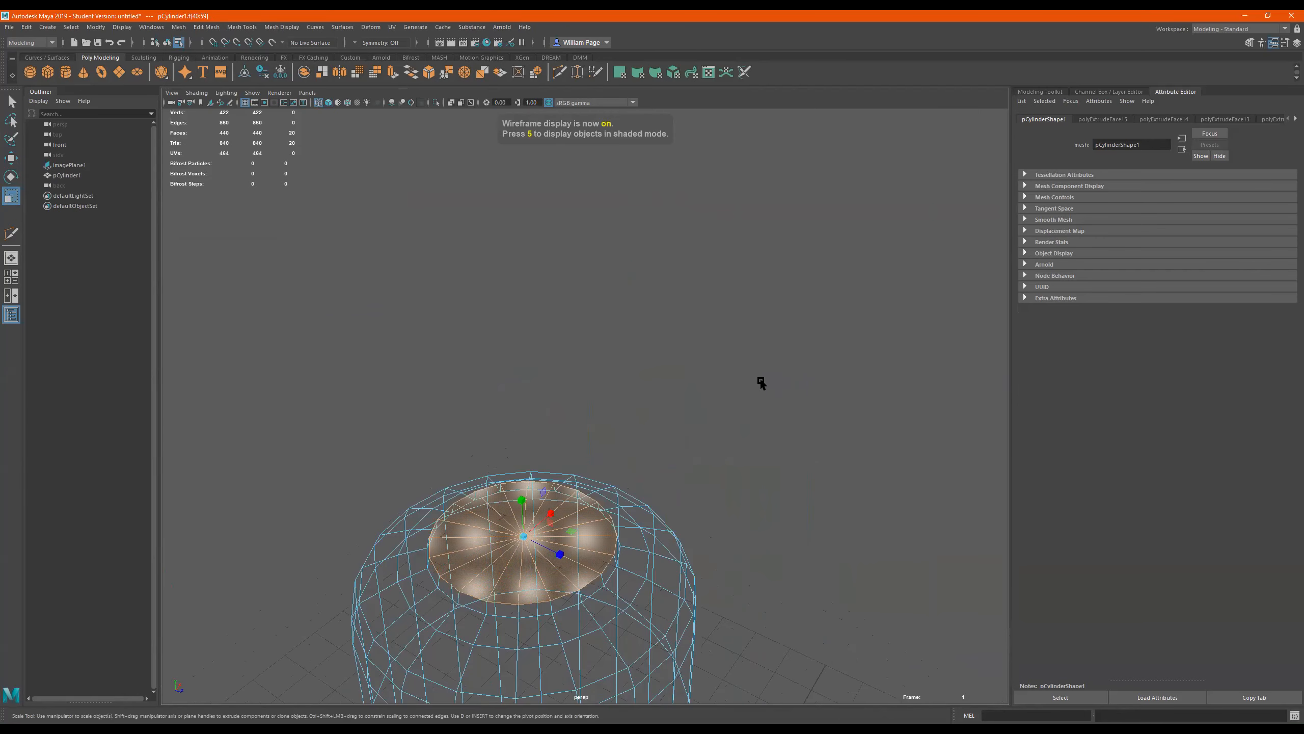
pyautogui.press('5')
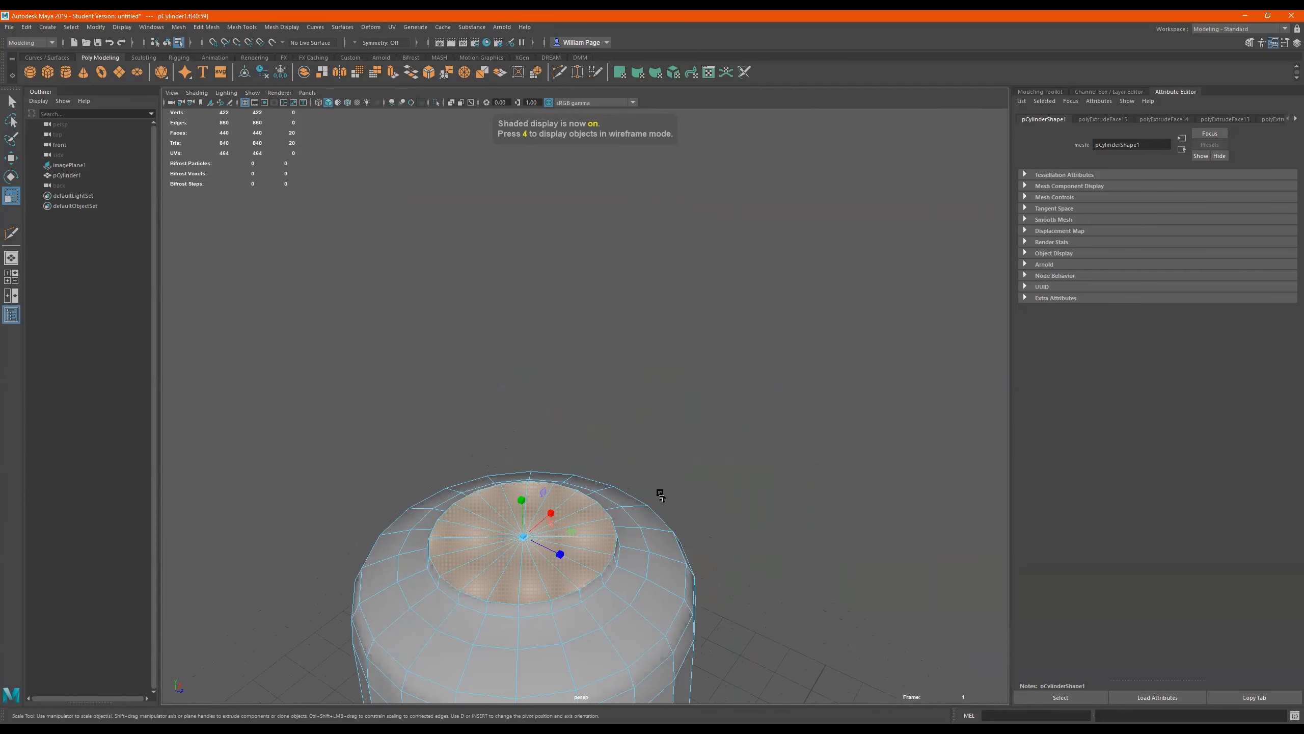
# Extrude the top cap faces slightly upward to the dark neck ring and scale them inward to match the outline
pyautogui.press('space')
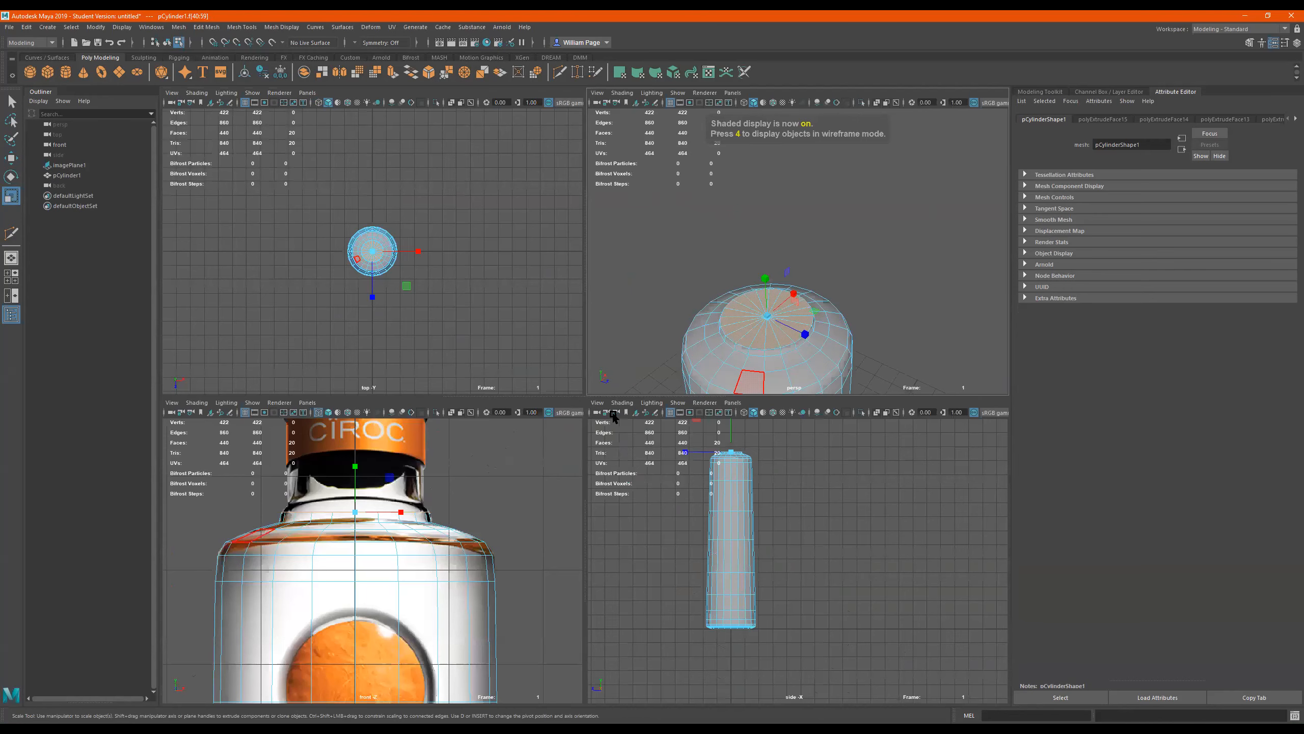
pyautogui.press('space')
pyautogui.press('w')
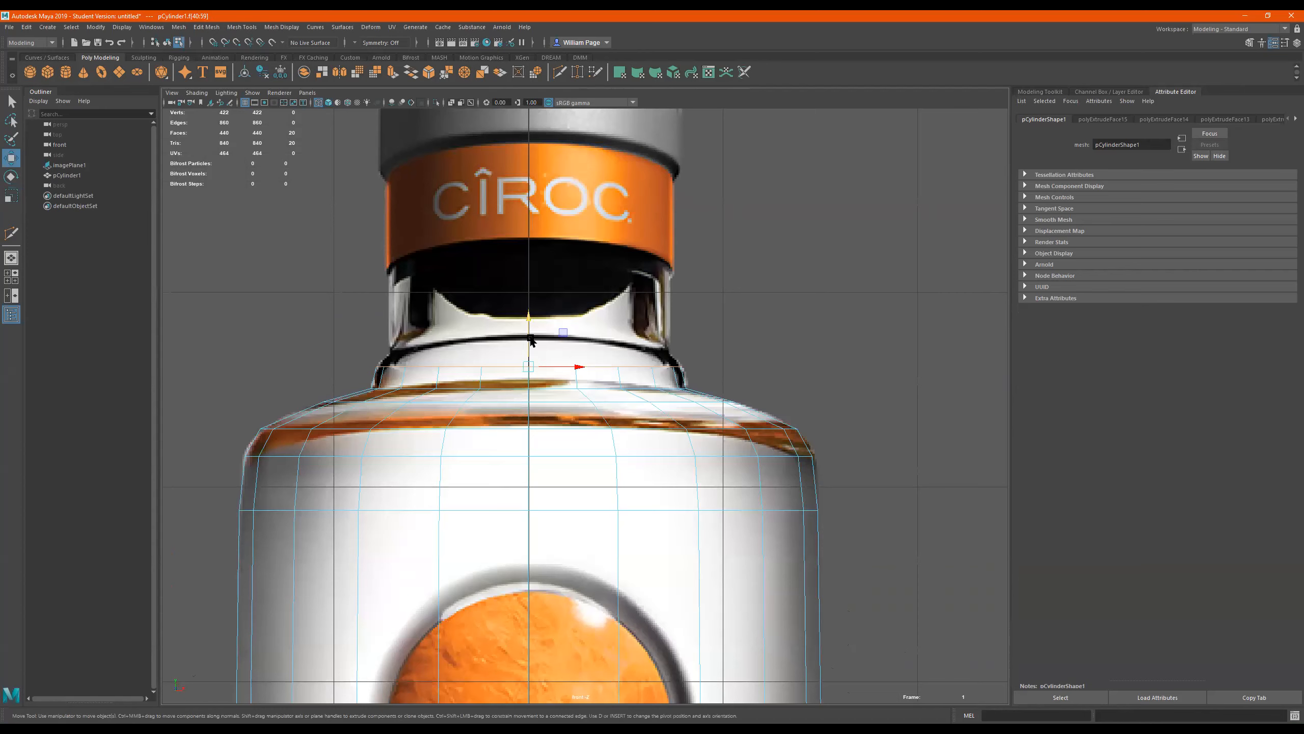
pyautogui.hotkey('ctrl', 'e')
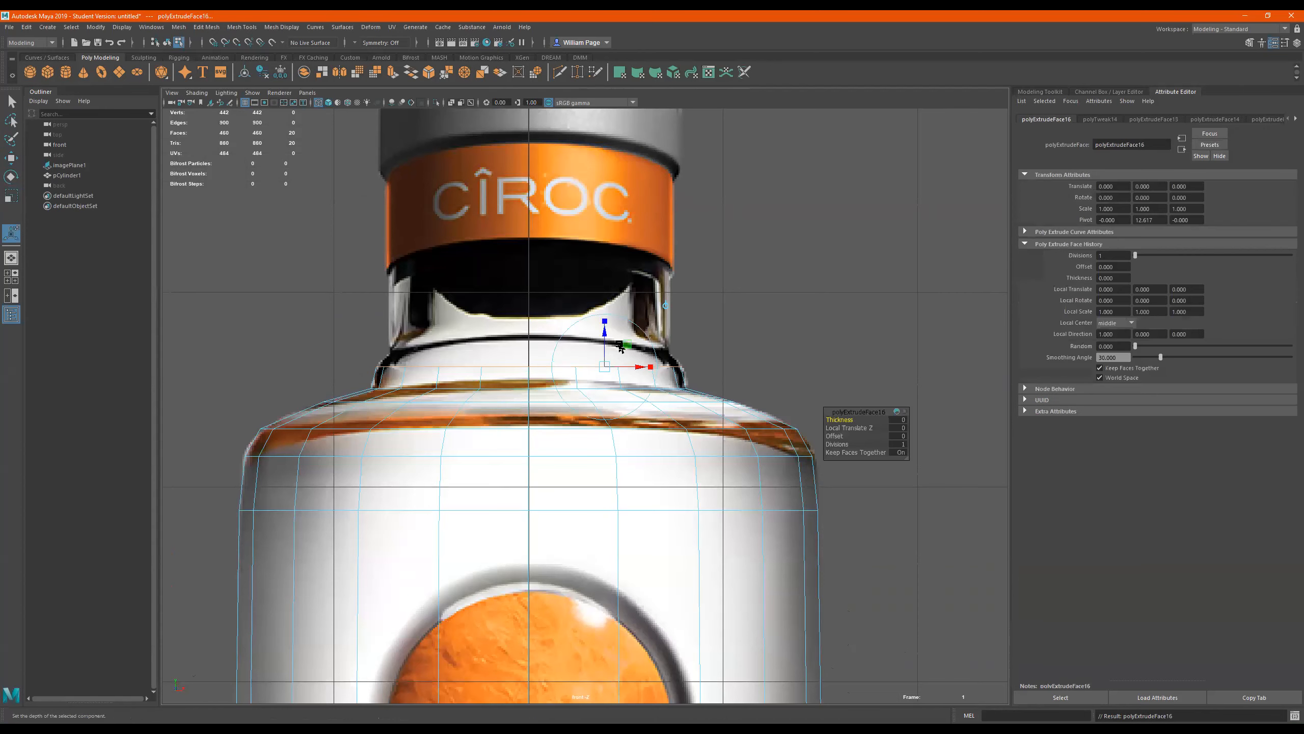
pyautogui.moveTo(604, 344); pyautogui.dragTo(604, 330)
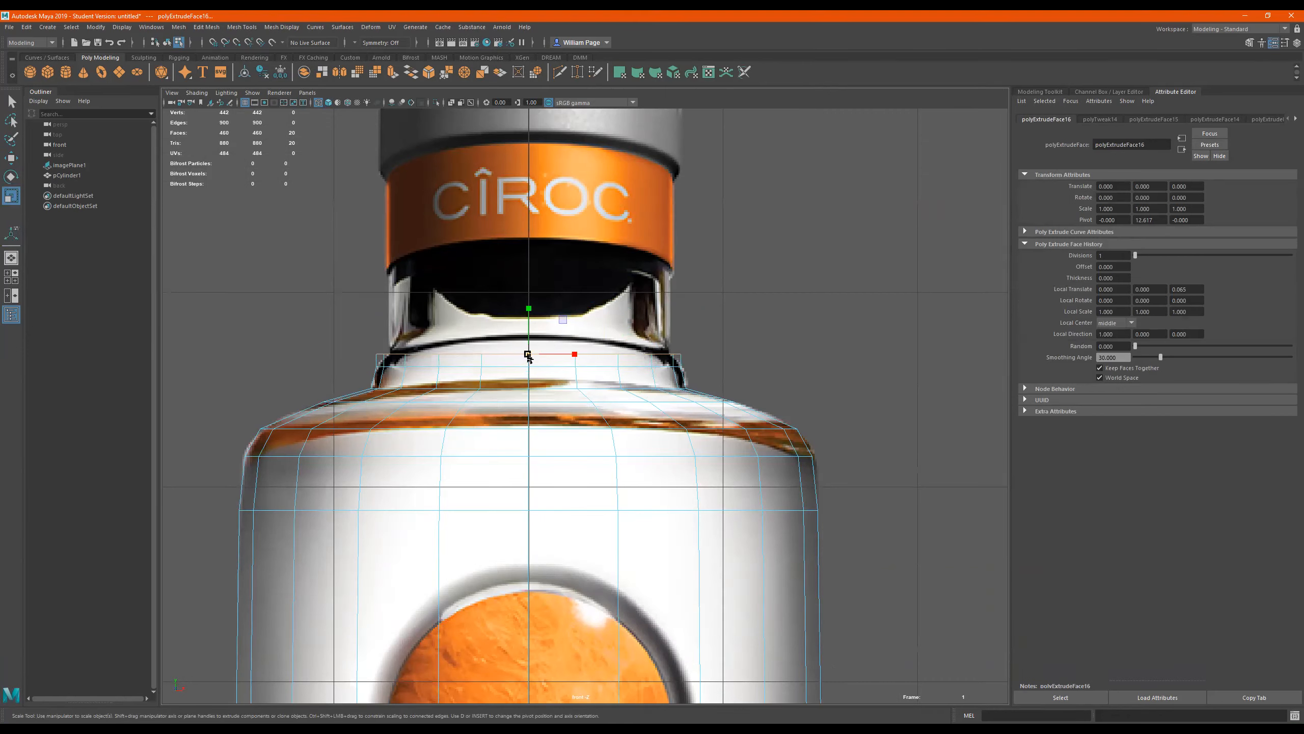
pyautogui.click(514, 358)
# Extrude the top cap faces again and raise them into the upper part of the orange CÎROC band
pyautogui.hotkey('ctrl', 'e')
pyautogui.press('w')
pyautogui.moveTo(531, 322); pyautogui.dragTo(507, 137)
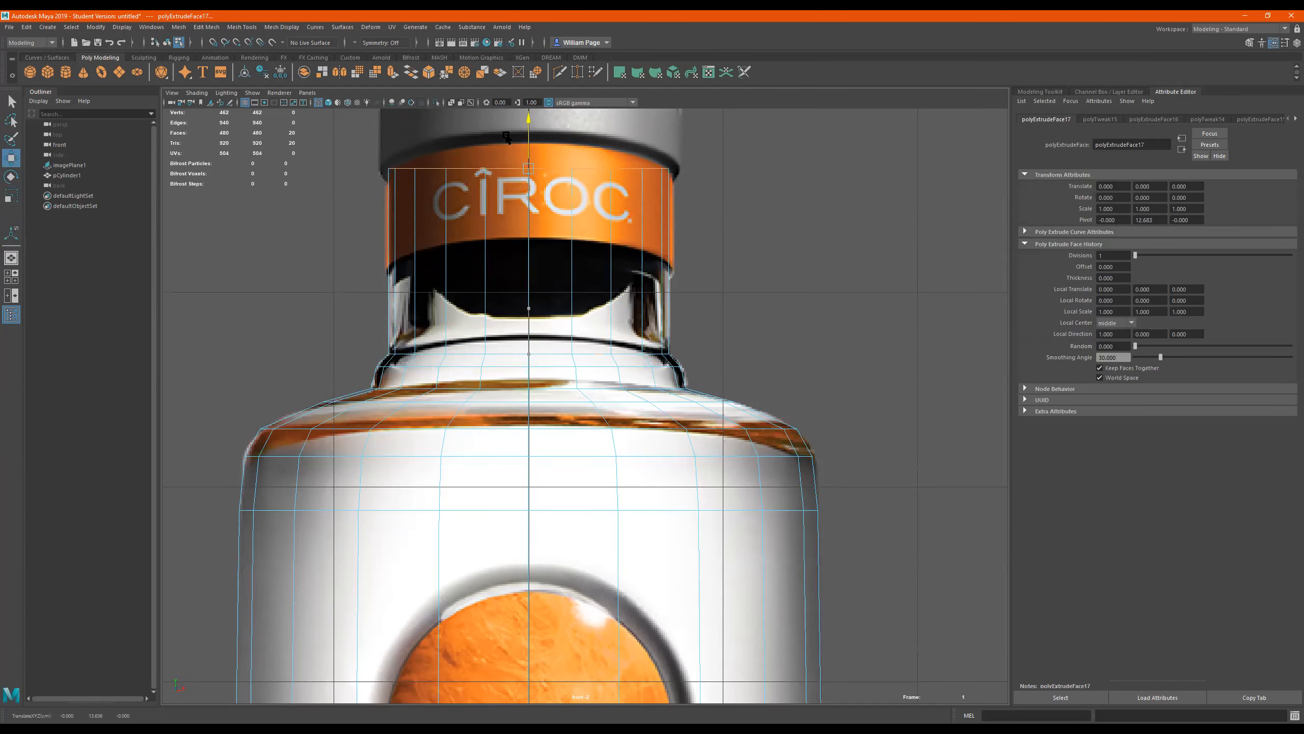
# Insert two edge loops below the orange band, one above the dark neck ring and one in the neck base with Multi-Cut
pyautogui.scroll(4, 661, 456)
pyautogui.scroll(2, 661, 456)
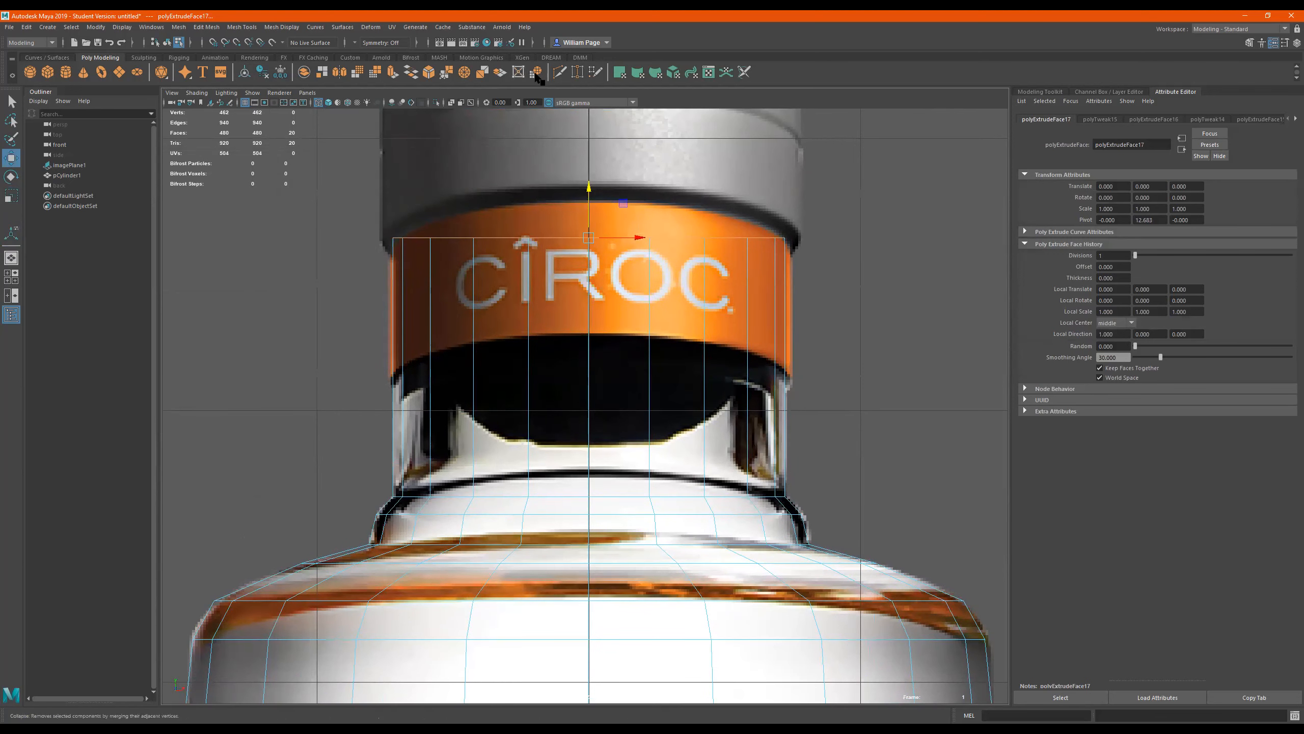
pyautogui.click(561, 72)
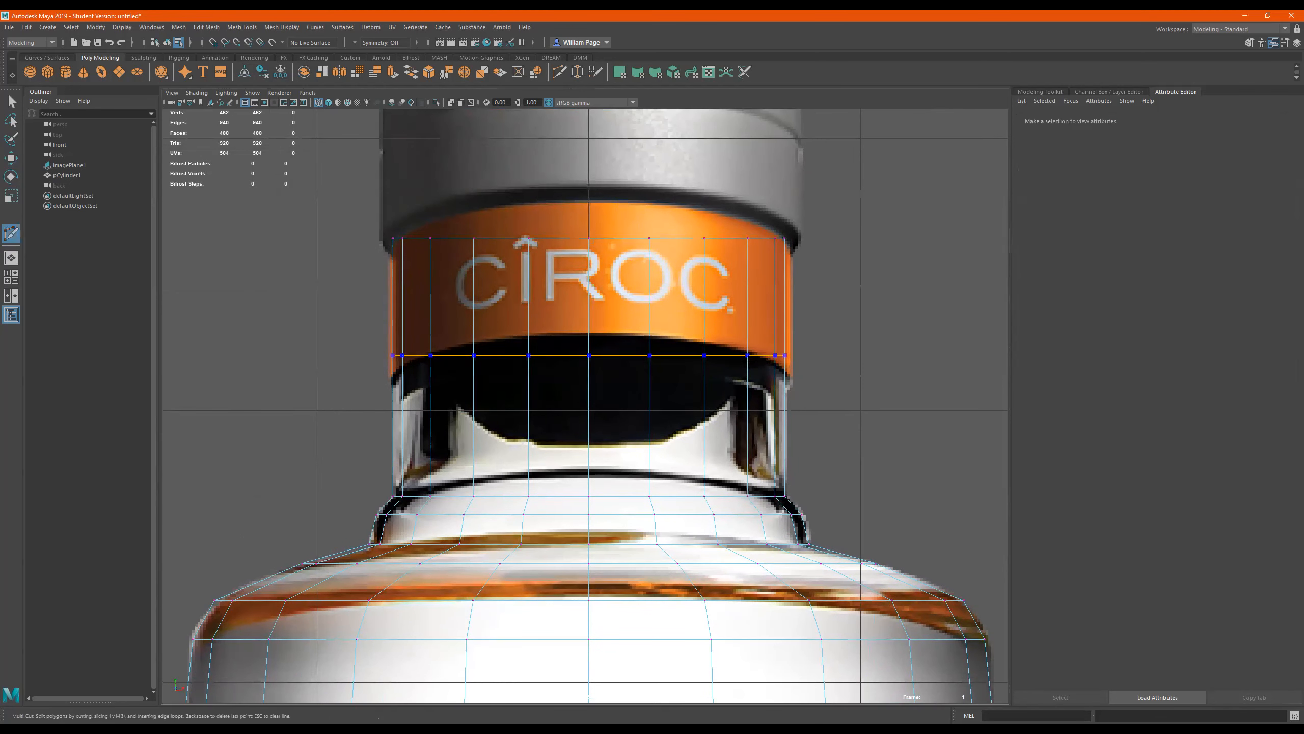
pyautogui.keyDown('ctrl'); pyautogui.click(590, 382); pyautogui.keyUp('ctrl')
pyautogui.keyDown('ctrl'); pyautogui.click(749, 359); pyautogui.keyUp('ctrl')
pyautogui.keyDown('ctrl'); pyautogui.click(789, 531); pyautogui.keyUp('ctrl')
pyautogui.keyDown('ctrl'); pyautogui.click(777, 464); pyautogui.keyUp('ctrl')
pyautogui.press('q')
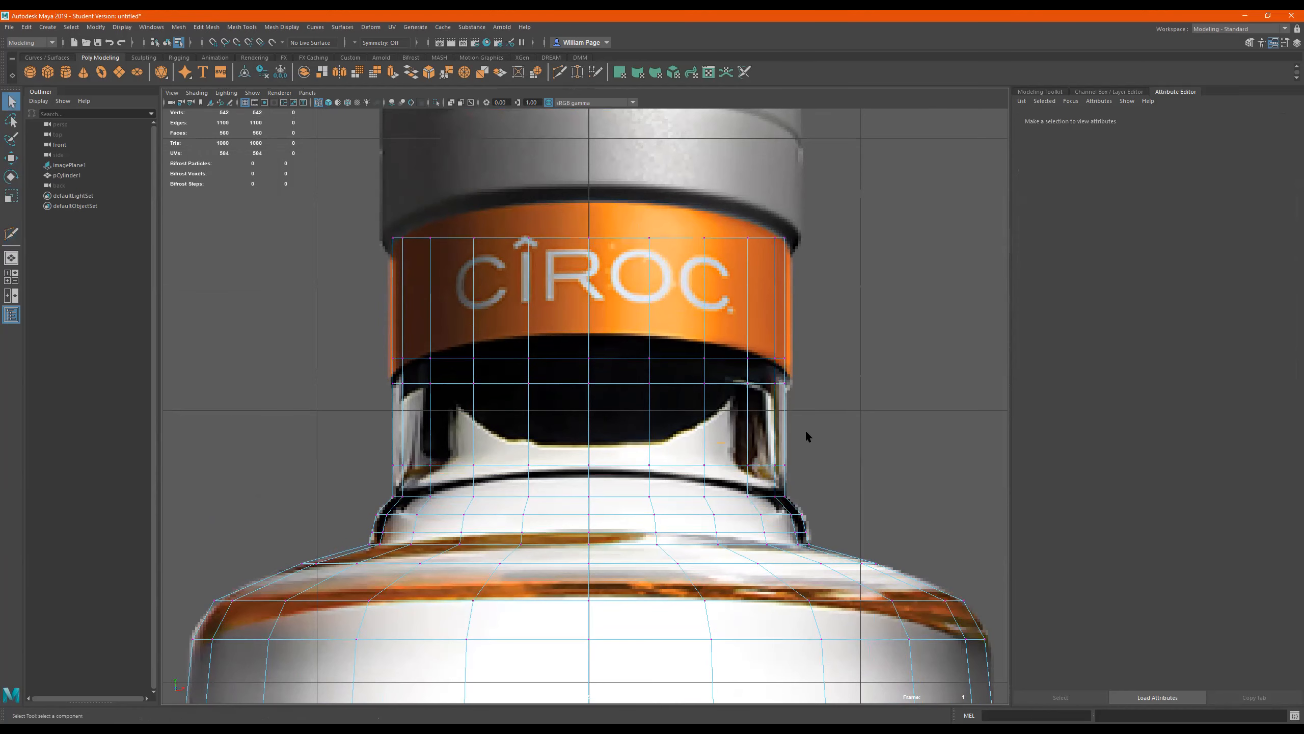
# Scale the two edge loops below the orange band and the loop above the dark ring slightly outward to match the neck outline
pyautogui.moveTo(705, 356); pyautogui.dragTo(706, 281, button='right')
pyautogui.doubleClick(672, 357)
pyautogui.press('r')
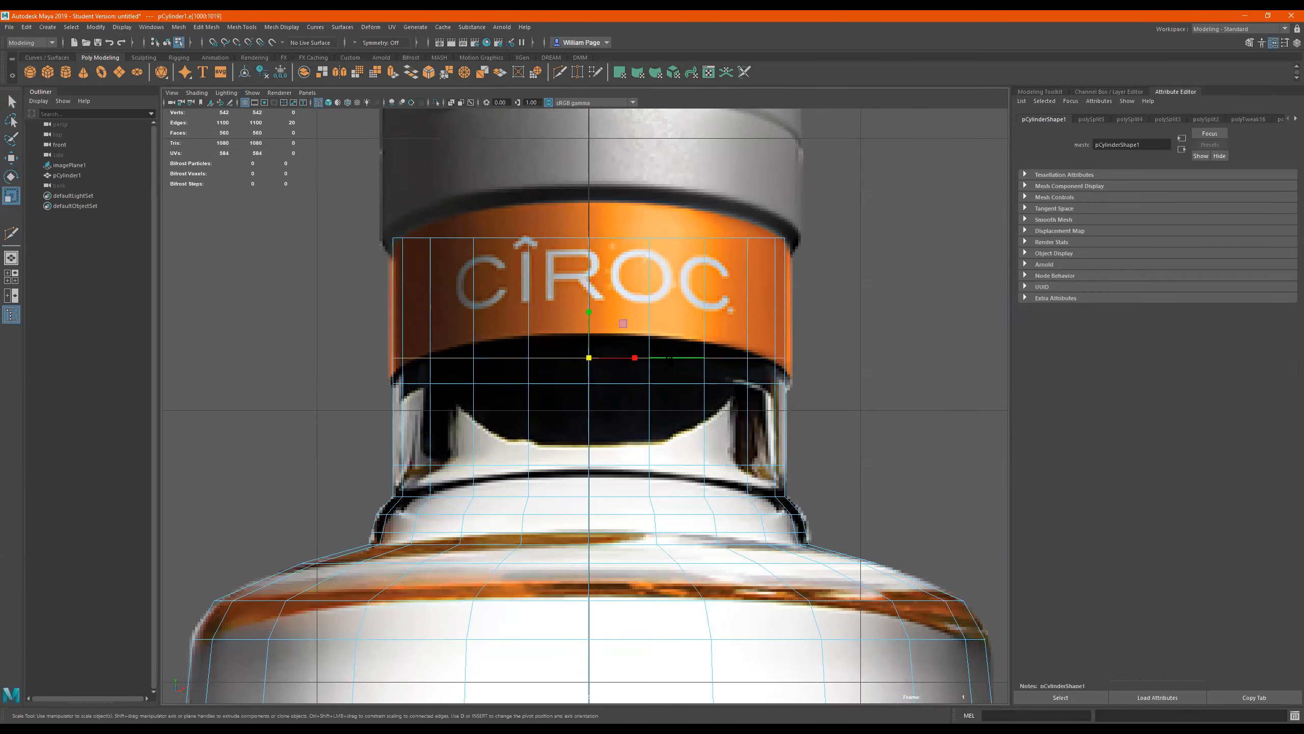
pyautogui.moveTo(589, 358); pyautogui.dragTo(597, 383)
pyautogui.doubleClick(605, 382)
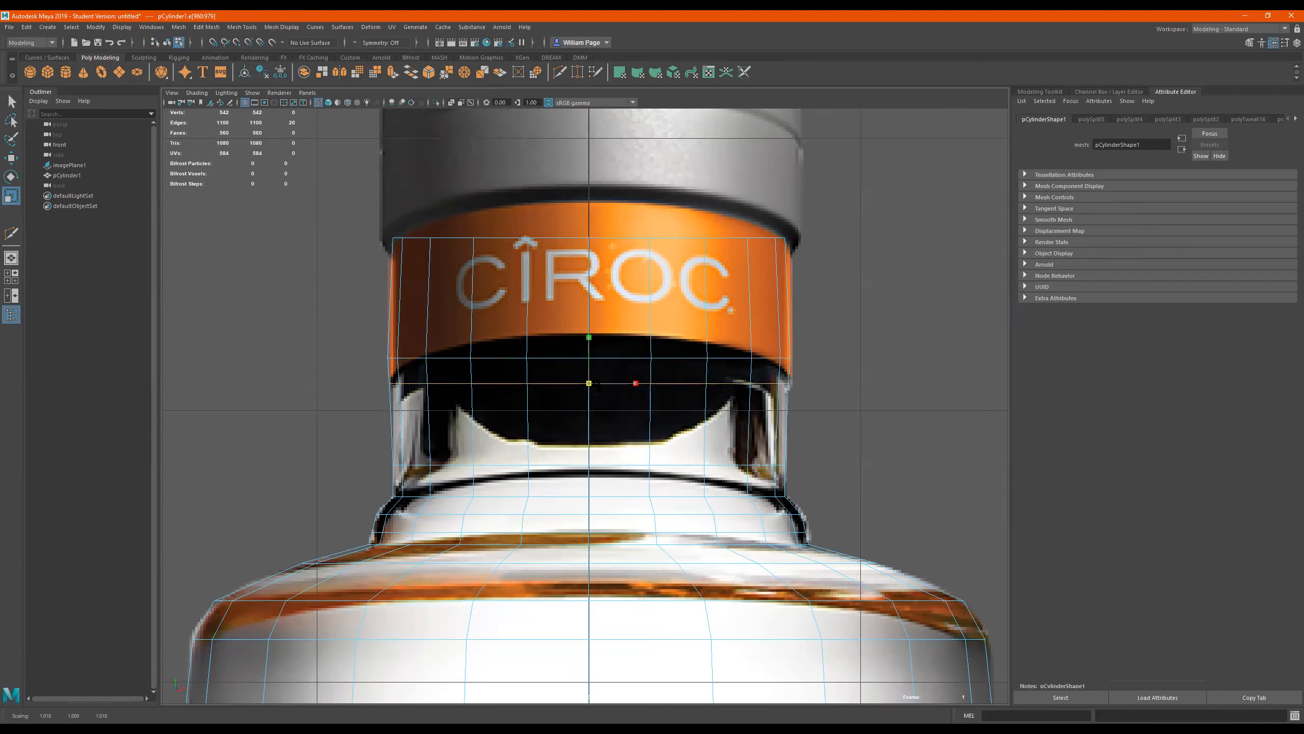
pyautogui.doubleClick(638, 464)
pyautogui.moveTo(589, 469); pyautogui.dragTo(592, 468)
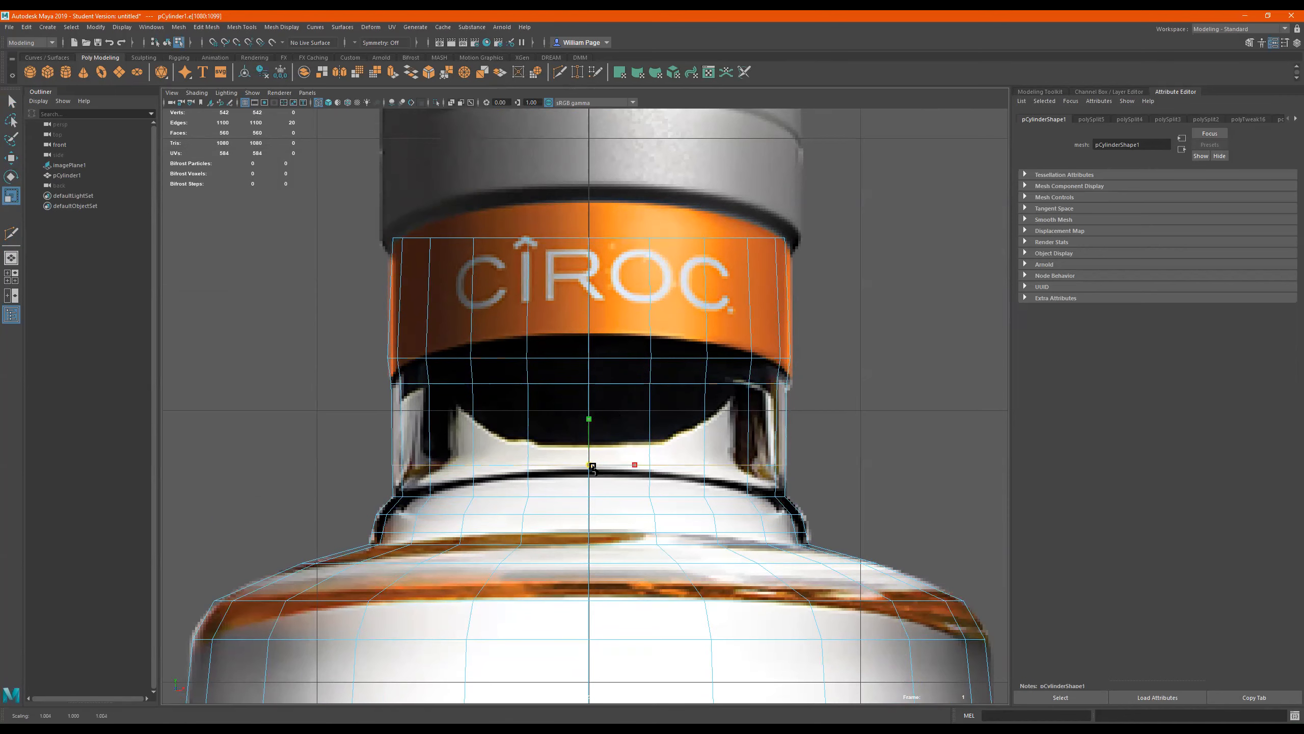
# Bevel the edge loop in the middle of the neck base with a fraction of 0.35 and 3 segments
pyautogui.doubleClick(626, 495)
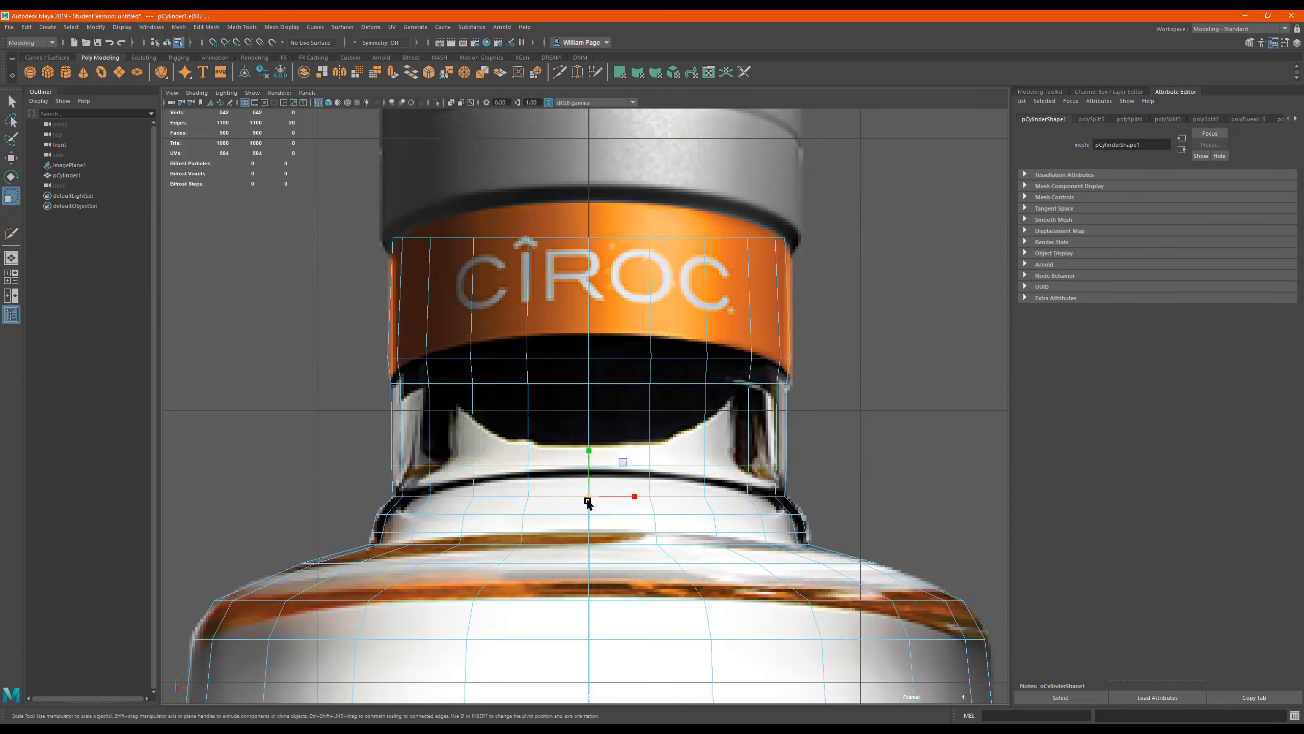
pyautogui.click(672, 514)
pyautogui.doubleClick(672, 514)
pyautogui.moveTo(672, 514); pyautogui.dragTo(769, 509)
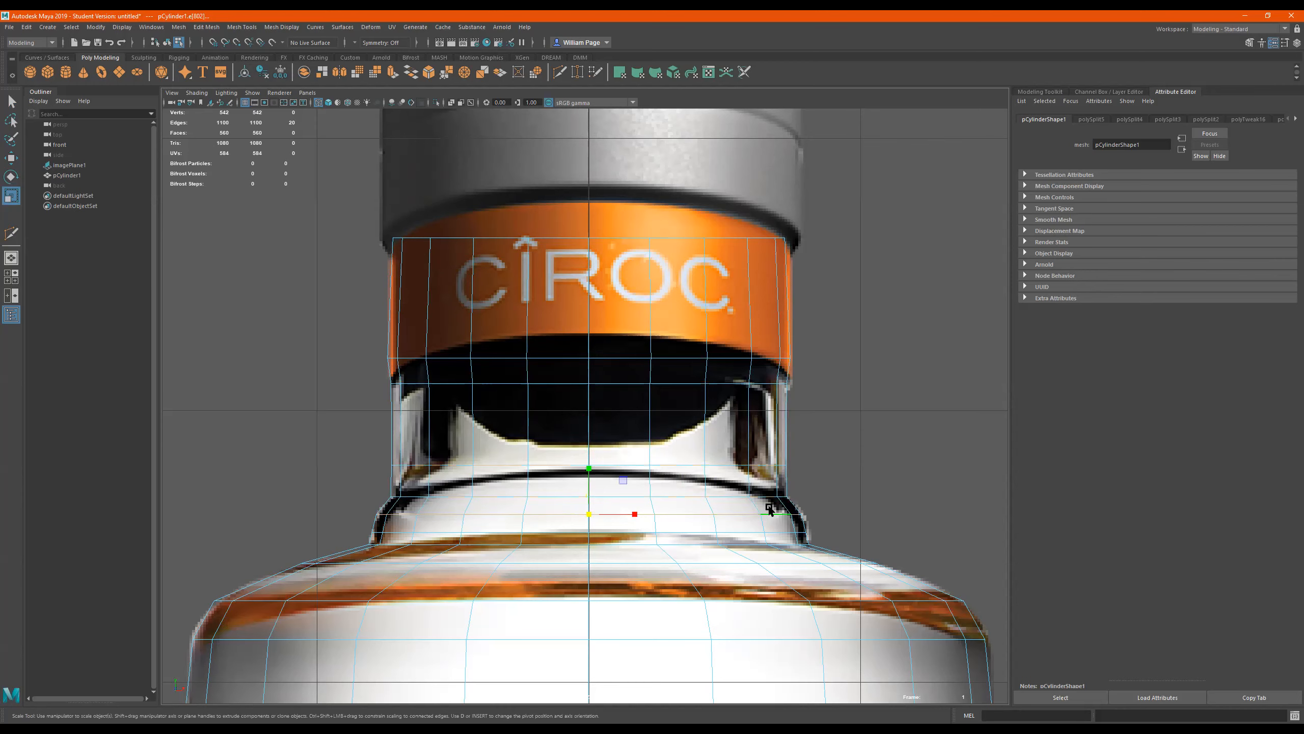
pyautogui.rightClick(770, 507)
pyautogui.keyDown('shift'); pyautogui.moveTo(770, 510); pyautogui.dragTo(807, 497, button='right'); pyautogui.keyUp('shift')
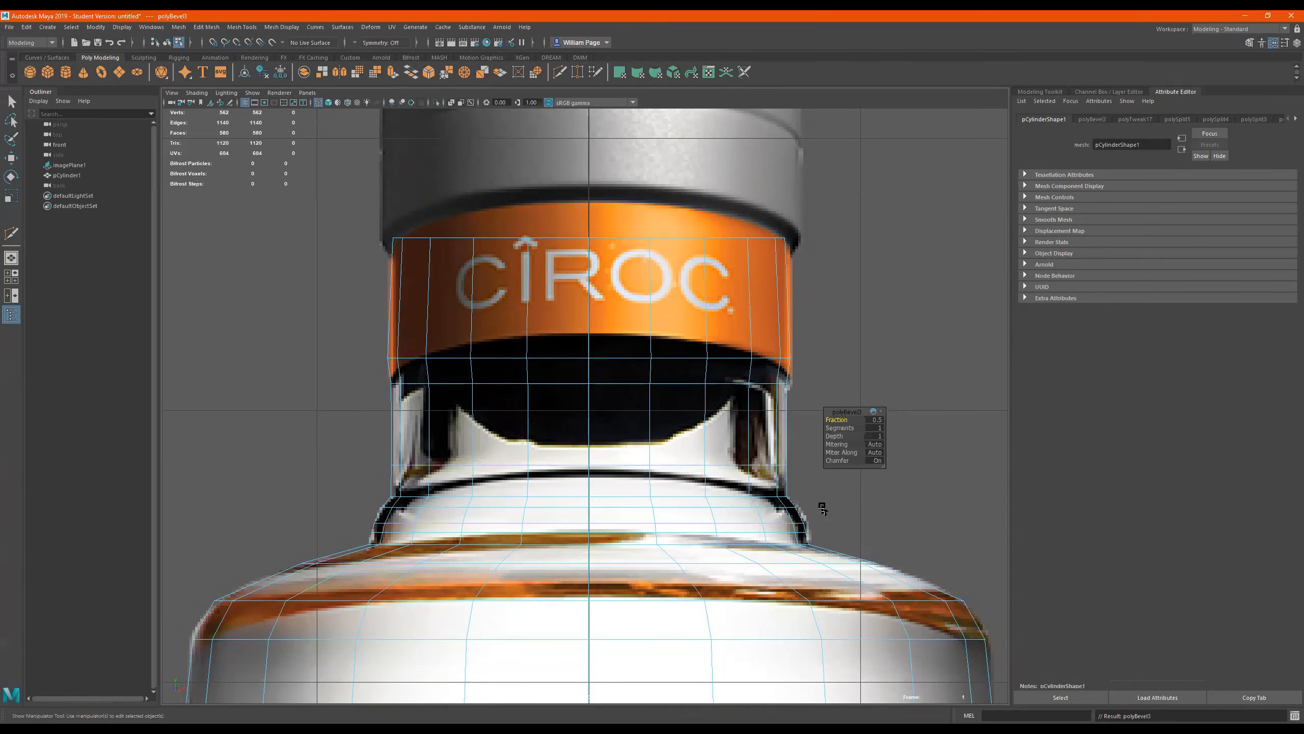
pyautogui.scroll(2, 931, 496)
pyautogui.scroll(1, 931, 496)
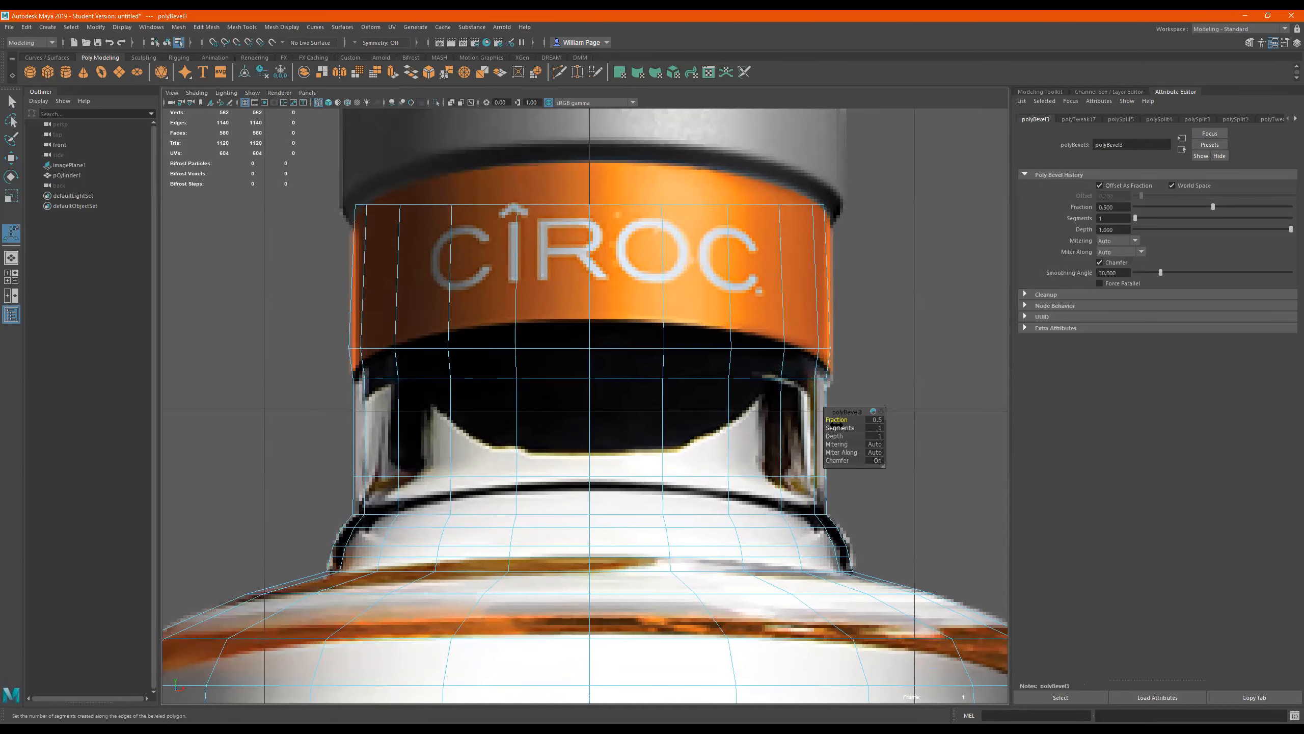
pyautogui.moveTo(841, 425); pyautogui.dragTo(833, 422)
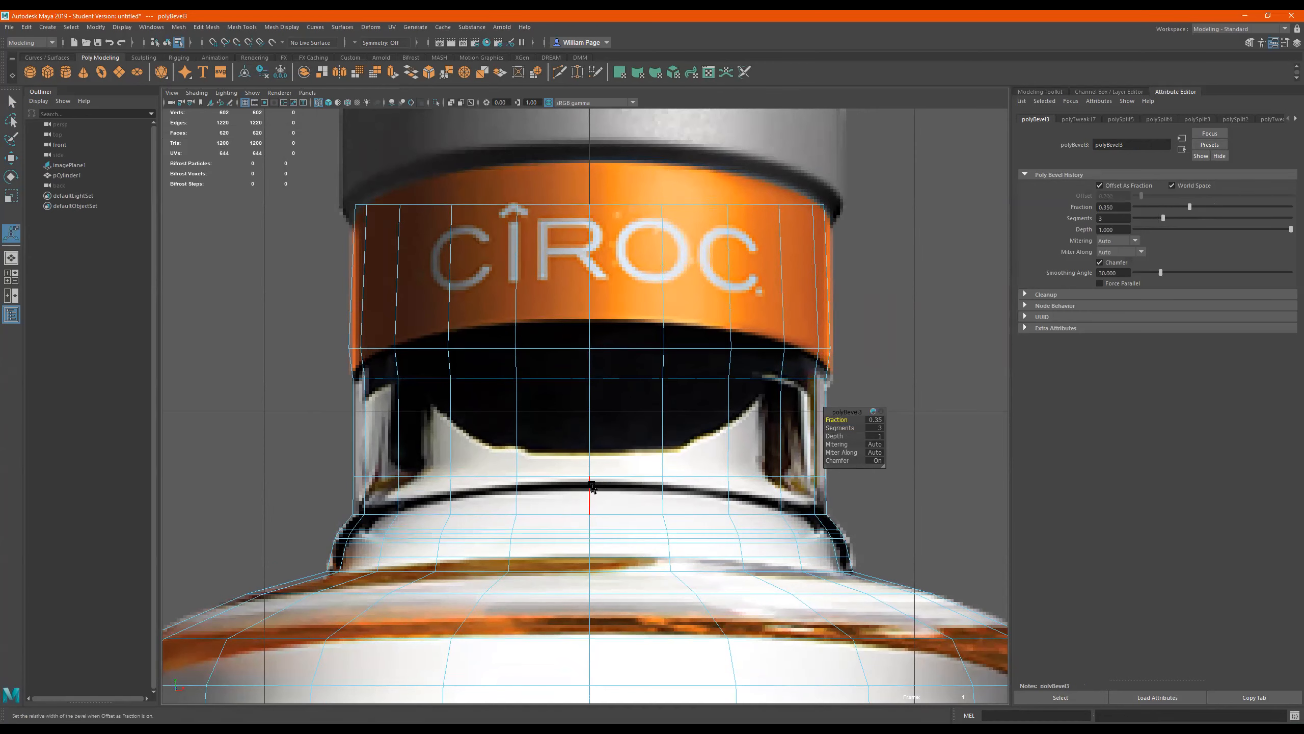
# Bevel the edge loop where the neck base meets the shoulder with a fraction of 0.34 and 3 segments
pyautogui.scroll(-5, 585, 483)
pyautogui.scroll(4, 582, 513)
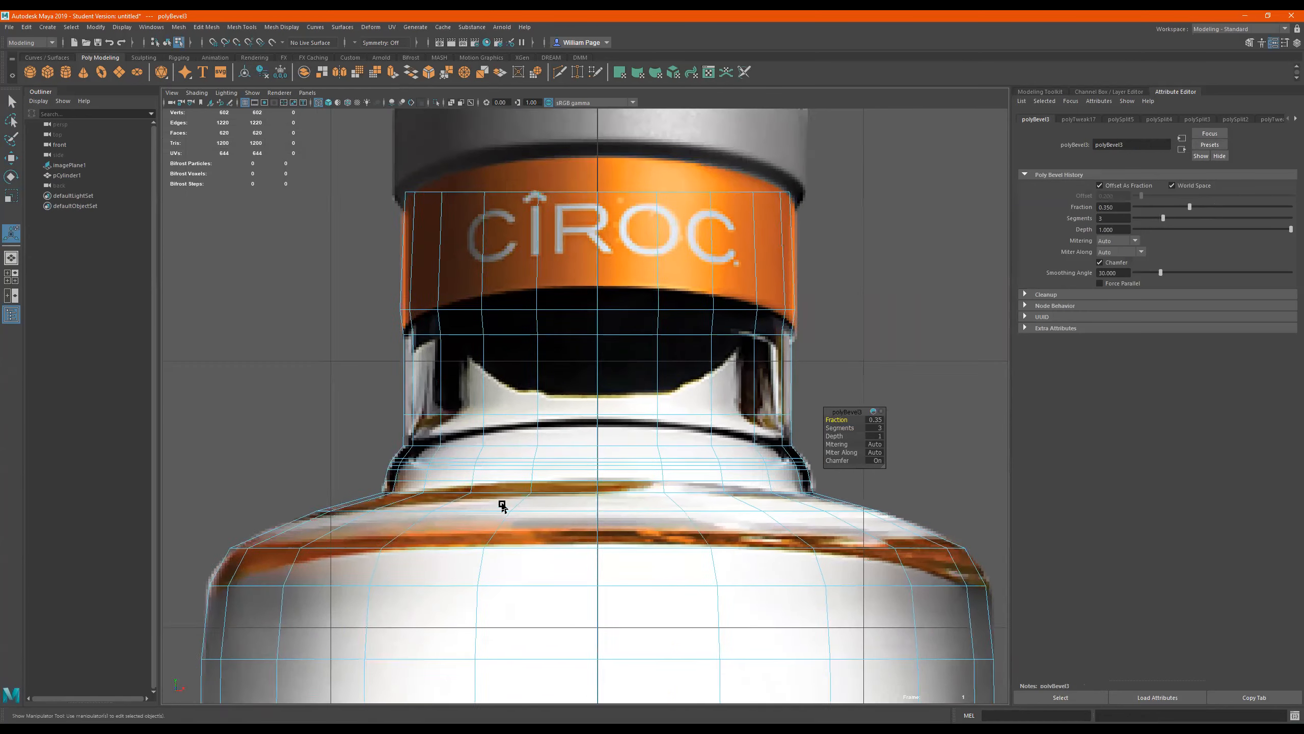
pyautogui.scroll(2, 502, 505)
pyautogui.doubleClick(511, 499)
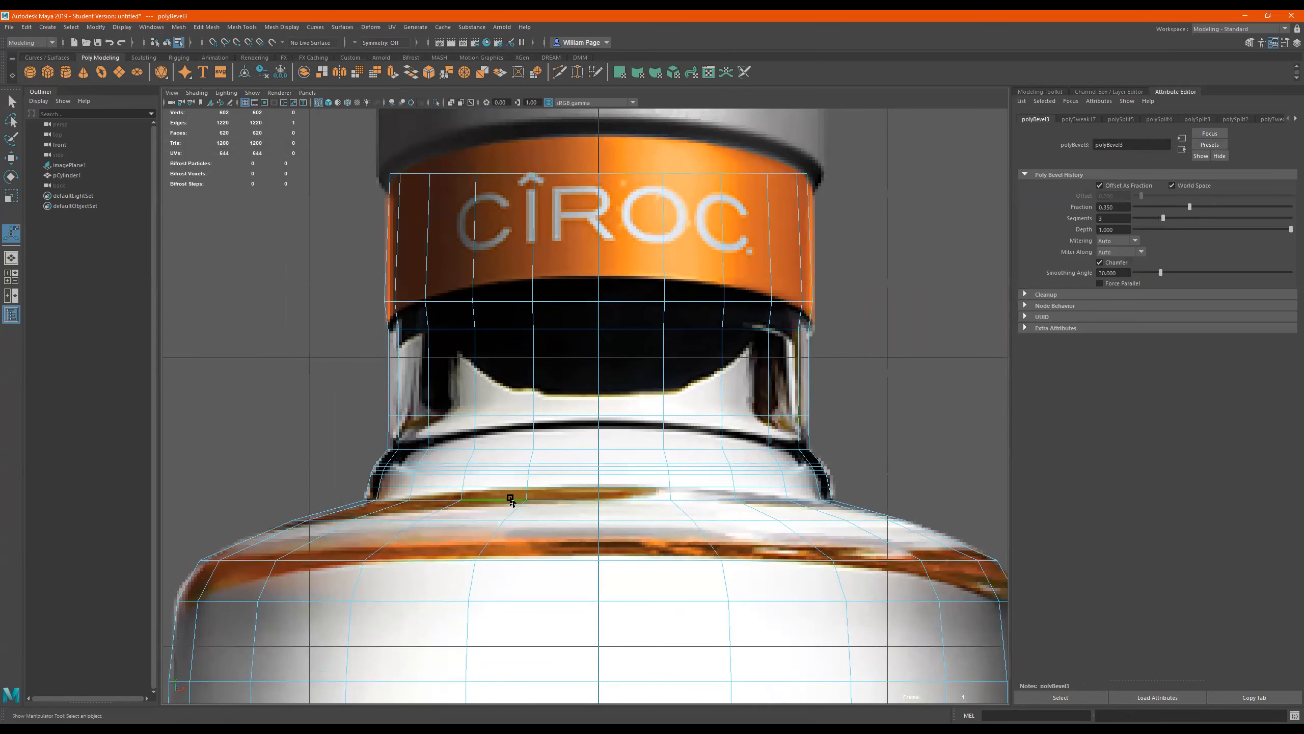
pyautogui.keyDown('shift'); pyautogui.rightClick(609, 497); pyautogui.keyUp('shift')
pyautogui.keyDown('shift'); pyautogui.moveTo(609, 496); pyautogui.dragTo(663, 495, button='right'); pyautogui.keyUp('shift')
pyautogui.scroll(3, 664, 495)
pyautogui.keyDown('alt'); pyautogui.moveTo(770, 493); pyautogui.dragTo(628, 484, button='middle'); pyautogui.keyUp('alt')
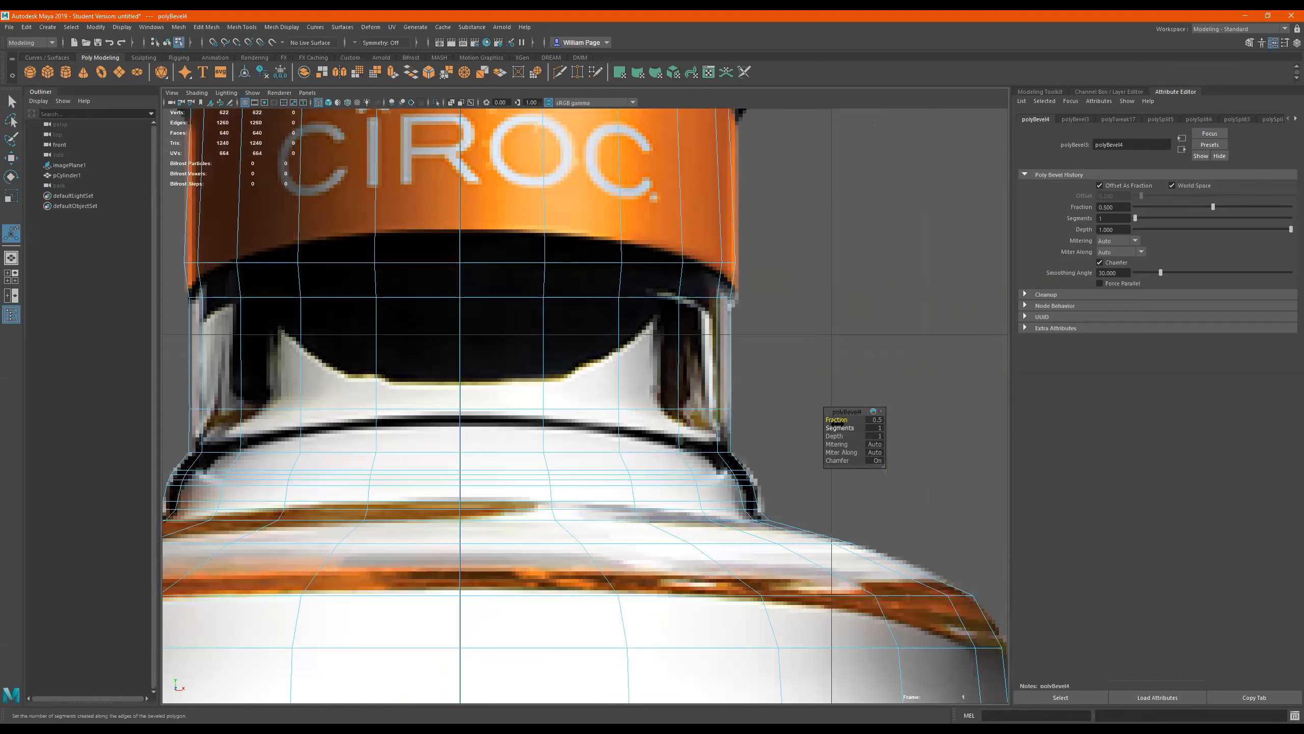
pyautogui.moveTo(838, 419)
pyautogui.mouseDown()
pyautogui.moveTo(821, 418)
pyautogui.moveTo(846, 427)
pyautogui.mouseUp()
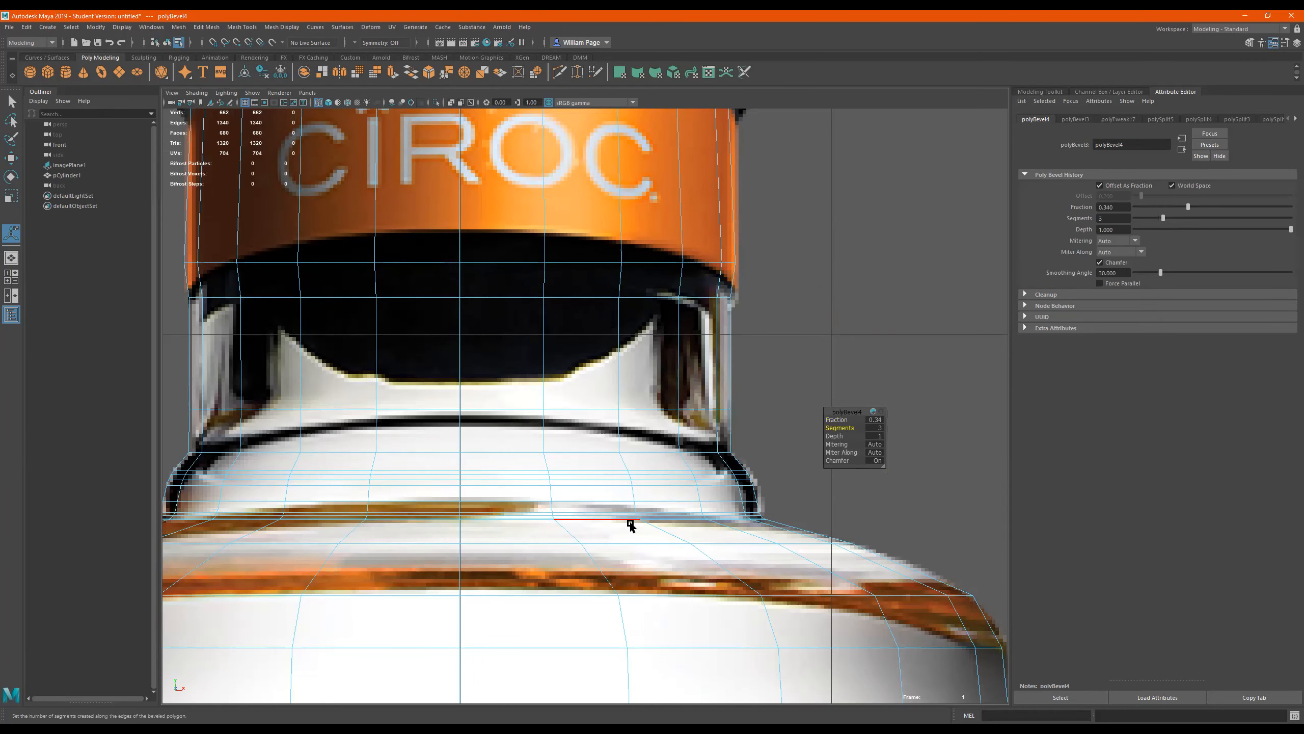
# Create a polygon cylinder for the cap and raise it above the bottle neck
pyautogui.scroll(-10, 846, 350)
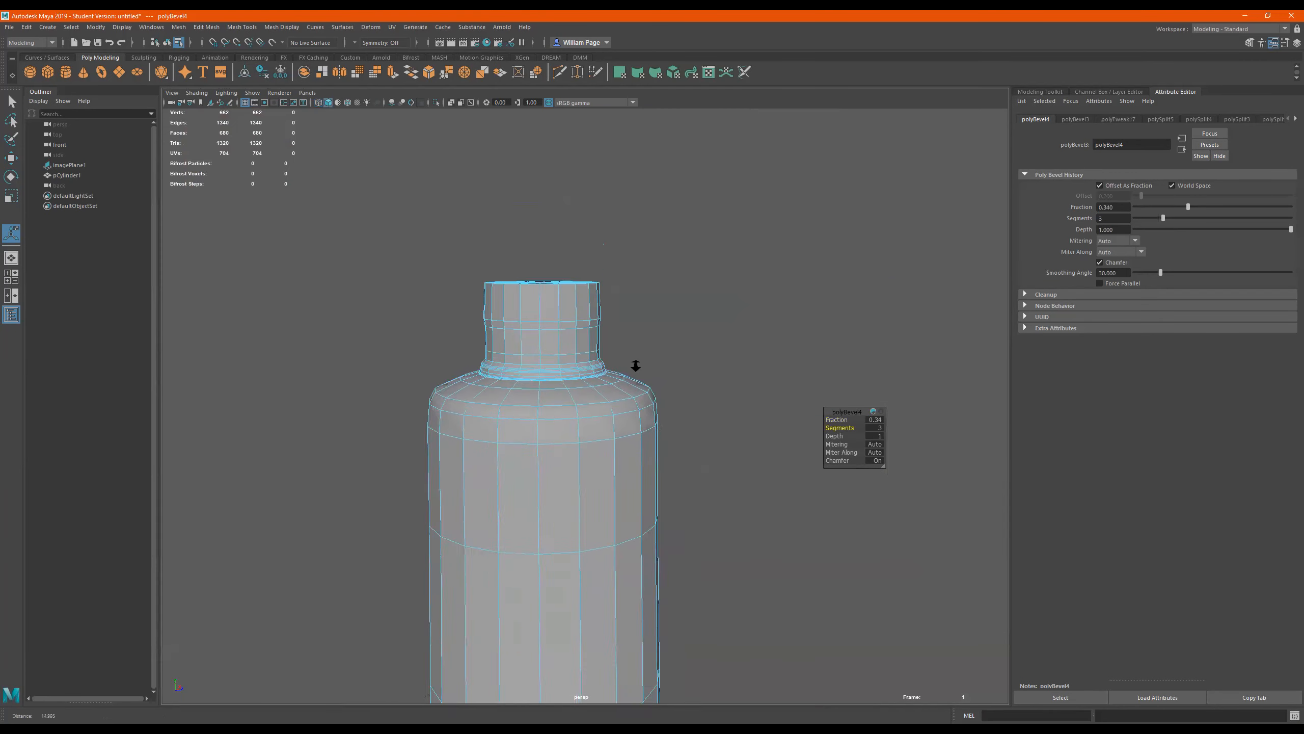
pyautogui.keyDown('alt'); pyautogui.moveTo(591, 417); pyautogui.dragTo(665, 337, button='middle'); pyautogui.keyUp('alt')
pyautogui.keyDown('alt'); pyautogui.moveTo(691, 374); pyautogui.dragTo(723, 367, button='right'); pyautogui.keyUp('alt')
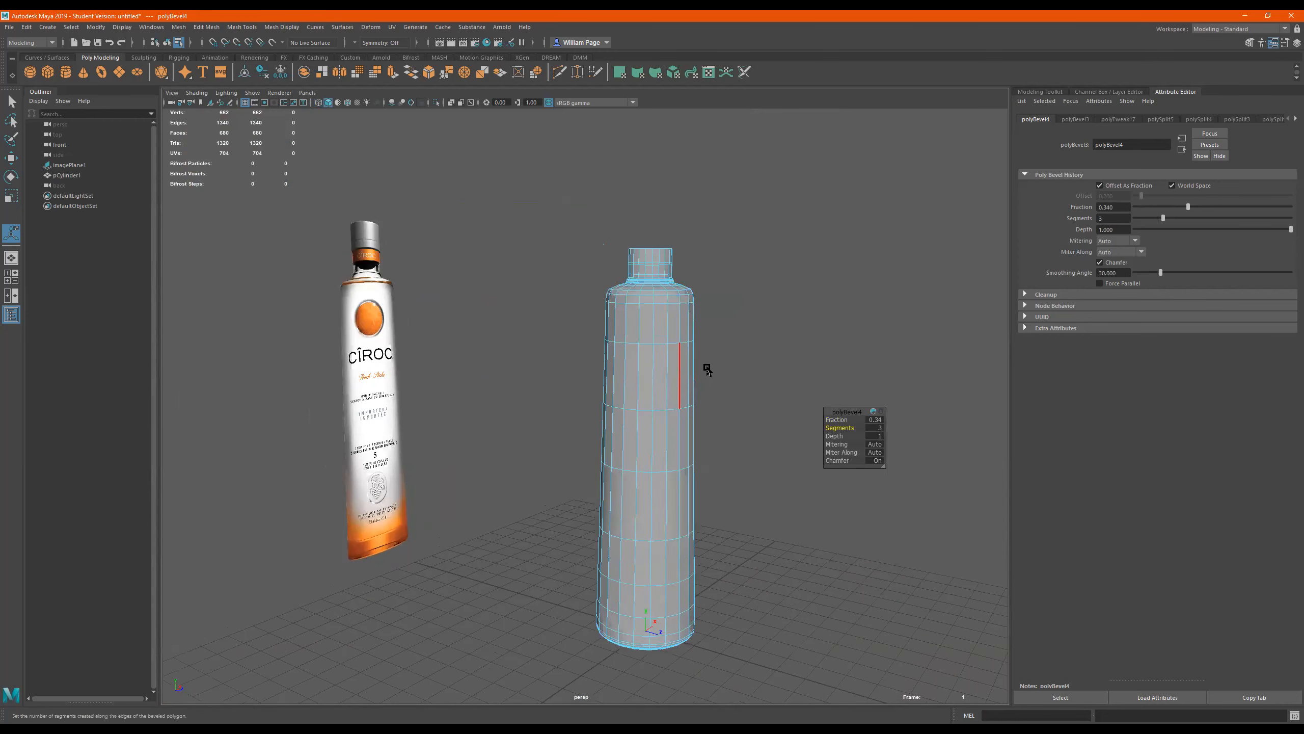
pyautogui.press('space')
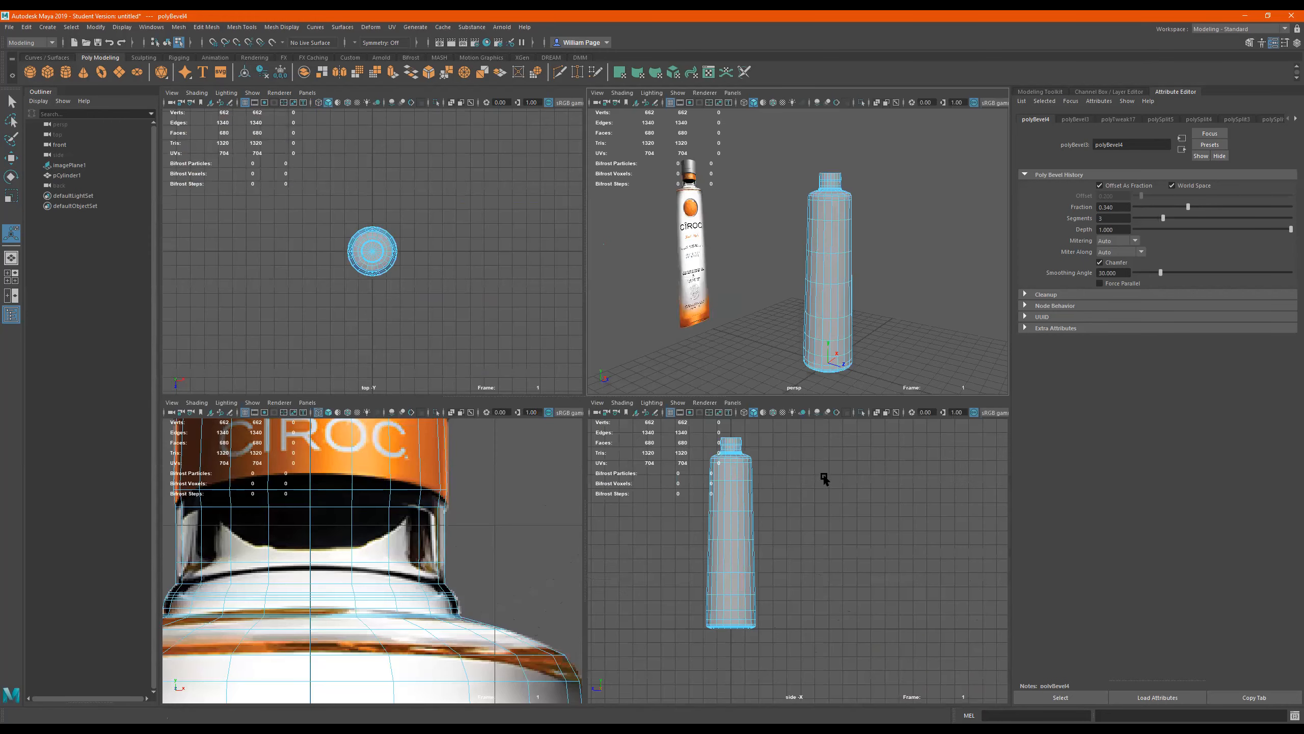
pyautogui.press('space')
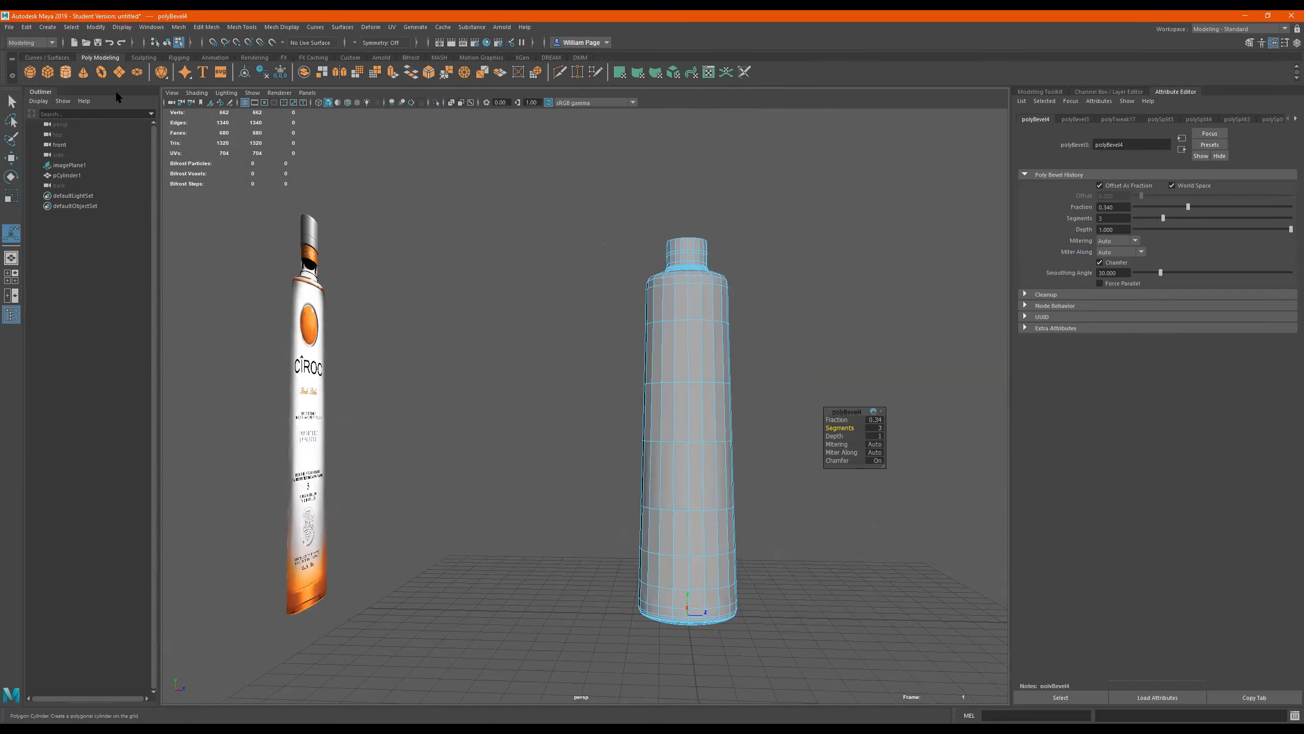
pyautogui.click(66, 72)
pyautogui.press('w')
pyautogui.moveTo(684, 577); pyautogui.dragTo(687, 131)
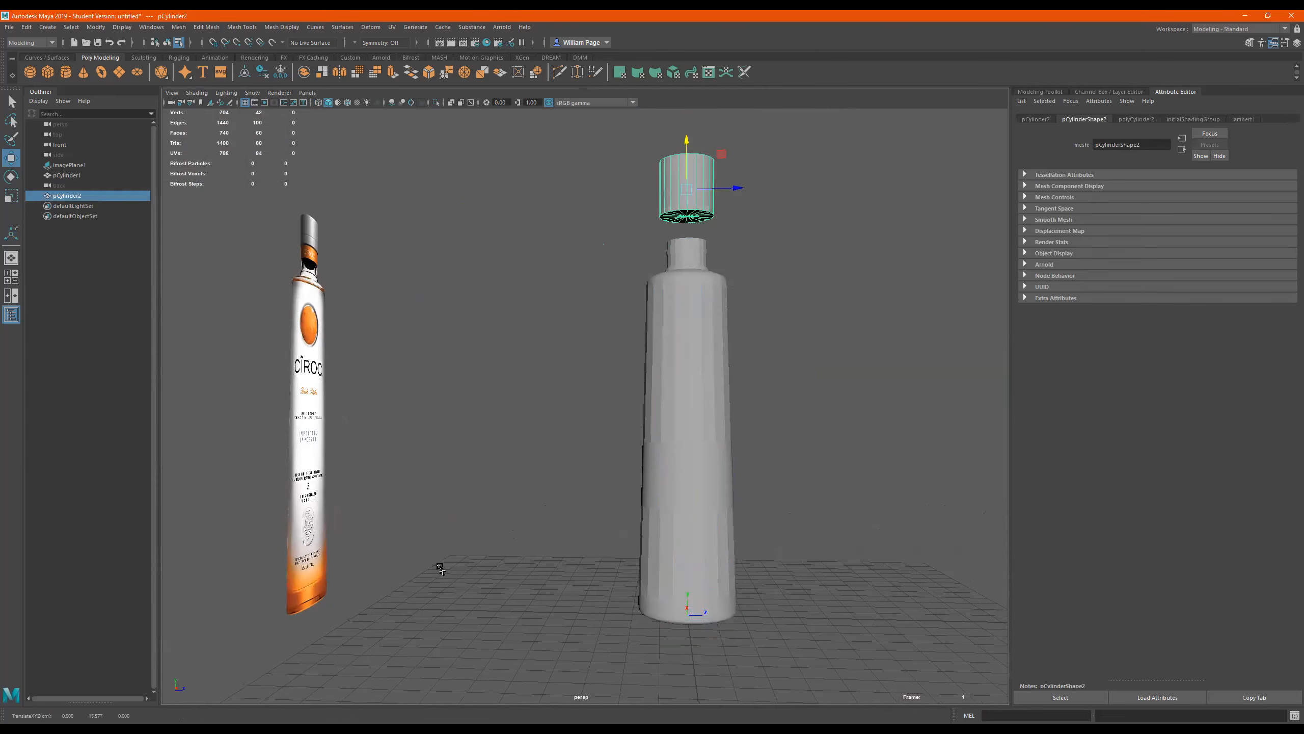
# Lower the new cylinder over the silver cap in the front reference and scale it down to the cap's width
pyautogui.press('space')
pyautogui.press('space')
pyautogui.keyDown('alt'); pyautogui.moveTo(548, 379); pyautogui.dragTo(1133, 416, button='right'); pyautogui.keyUp('alt')
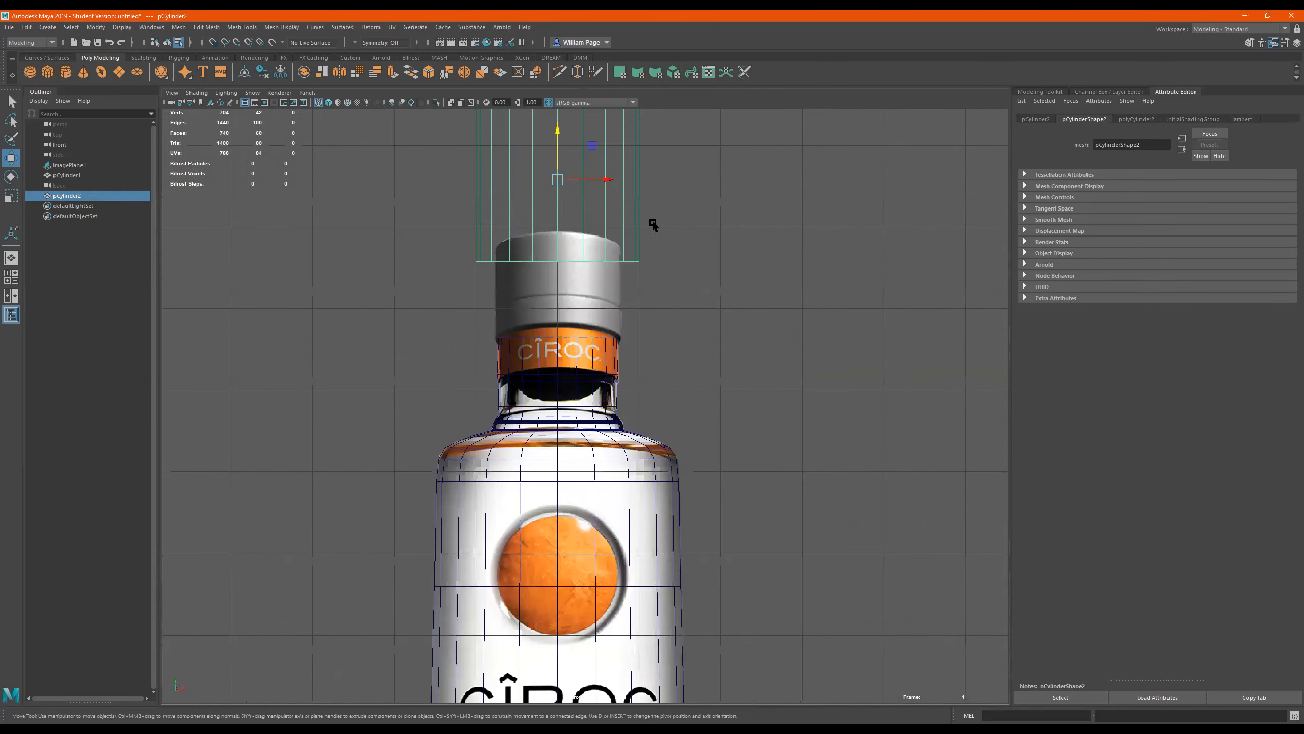
pyautogui.moveTo(558, 146); pyautogui.dragTo(522, 308)
pyautogui.press('r')
pyautogui.keyDown('alt'); pyautogui.moveTo(649, 278); pyautogui.dragTo(872, 236, button='right'); pyautogui.keyUp('alt')
pyautogui.keyDown('alt'); pyautogui.moveTo(528, 276); pyautogui.dragTo(512, 494, button='middle'); pyautogui.keyUp('alt')
pyautogui.keyDown('alt'); pyautogui.moveTo(608, 359); pyautogui.dragTo(639, 341, button='right'); pyautogui.keyUp('alt')
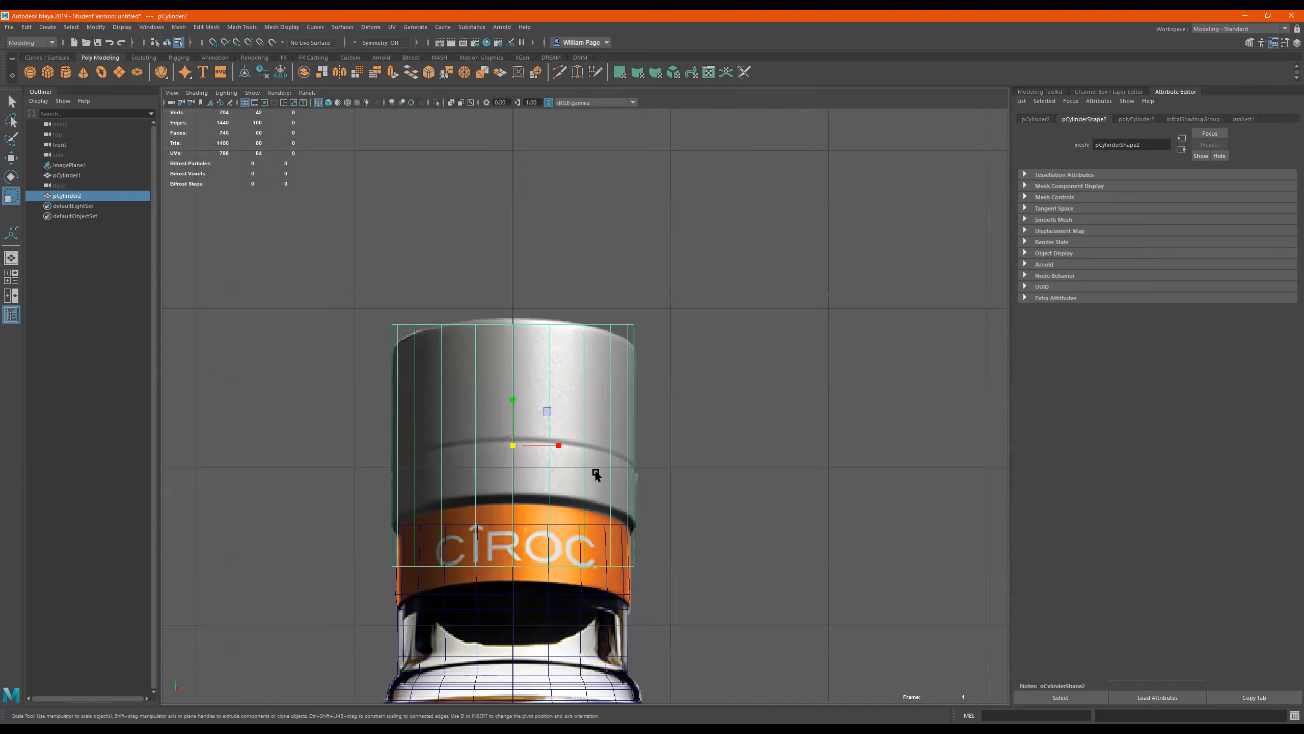
pyautogui.moveTo(512, 397)
pyautogui.mouseDown()
pyautogui.moveTo(512, 411)
pyautogui.moveTo(511, 376)
pyautogui.mouseUp()
pyautogui.press('w')
pyautogui.hotkey('ctrl', 'z')
# Move the cap cylinder's top and bottom vertex rings vertically to line up with the silver cap's side edges
pyautogui.moveTo(511, 376); pyautogui.dragTo(446, 368, button='right')
pyautogui.moveTo(280, 324); pyautogui.dragTo(655, 419)
pyautogui.moveTo(513, 343); pyautogui.dragTo(521, 306)
pyautogui.moveTo(744, 473); pyautogui.dragTo(314, 559)
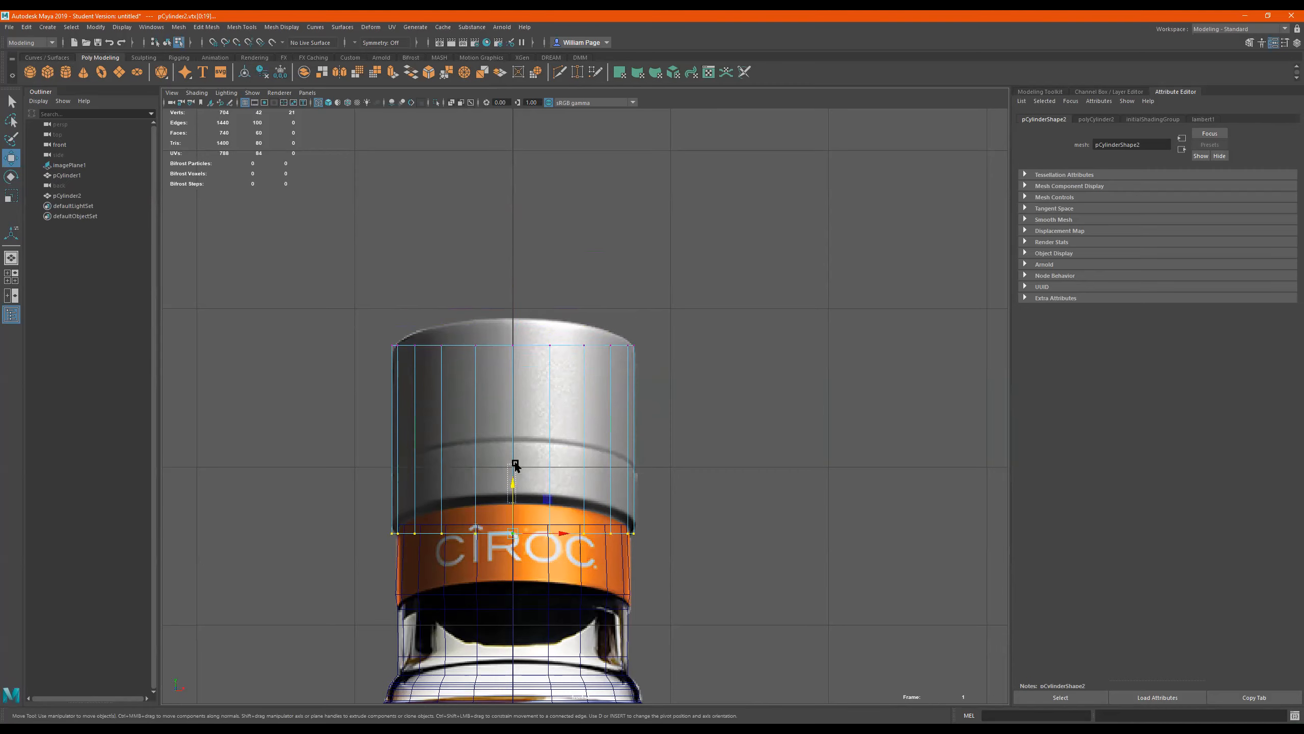
pyautogui.click(666, 495)
pyautogui.moveTo(696, 488); pyautogui.dragTo(287, 579)
pyautogui.moveTo(513, 499)
pyautogui.mouseDown()
pyautogui.moveTo(515, 460)
pyautogui.moveTo(515, 498)
pyautogui.mouseUp()
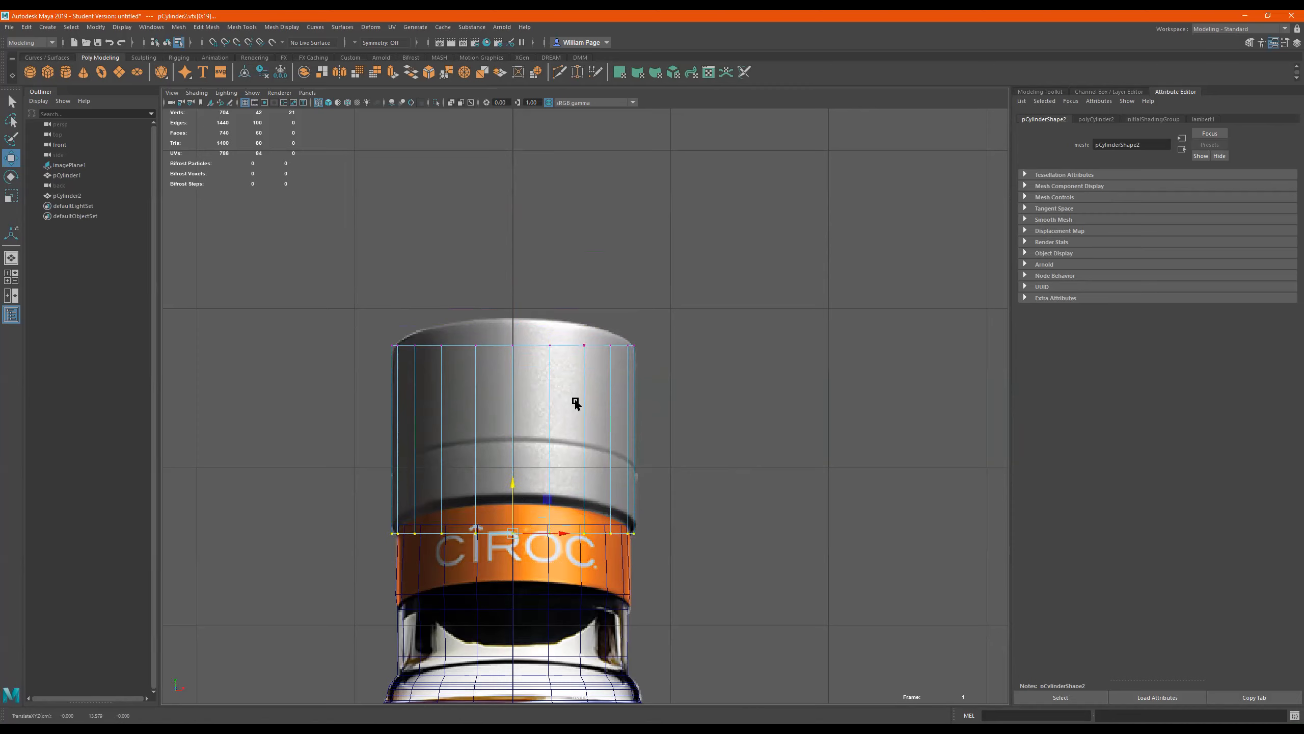
# Insert an edge loop around the cap cylinder at the reference cap's groove line with Multi-Cut
pyautogui.click(561, 74)
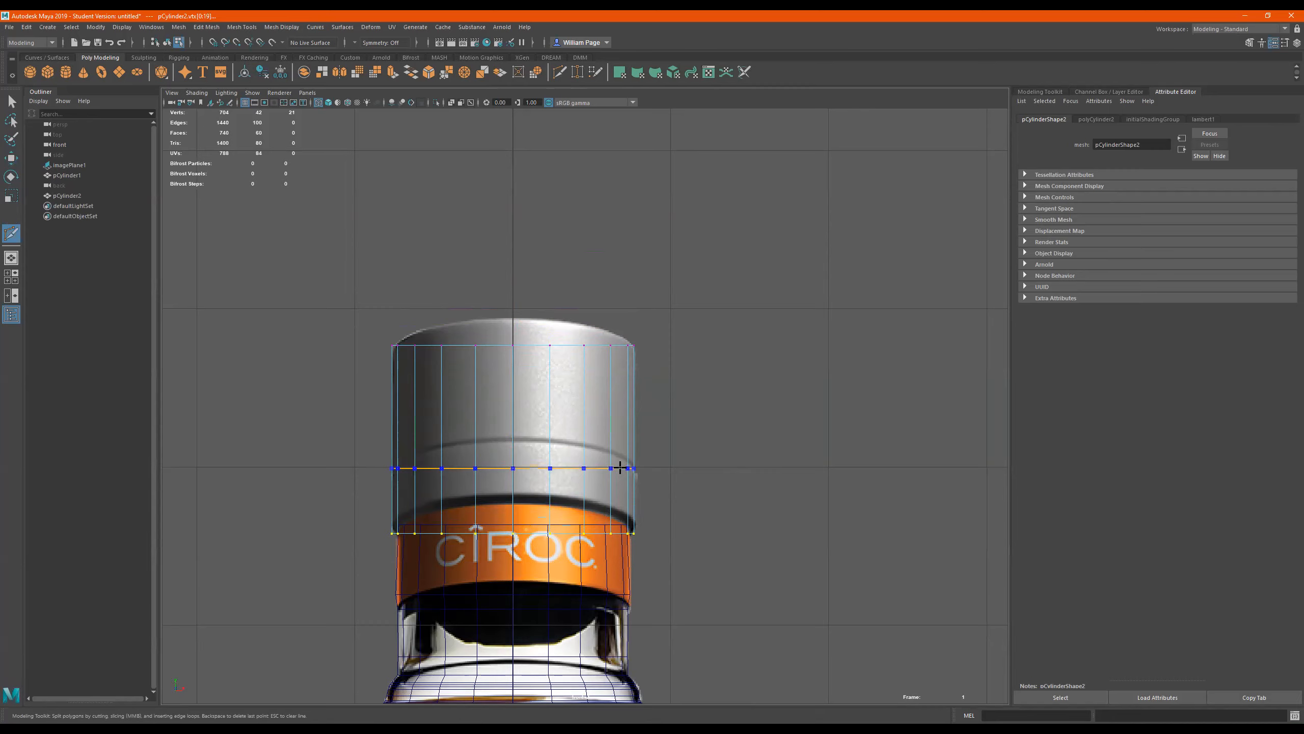
pyautogui.keyDown('ctrl'); pyautogui.click(621, 467); pyautogui.keyUp('ctrl')
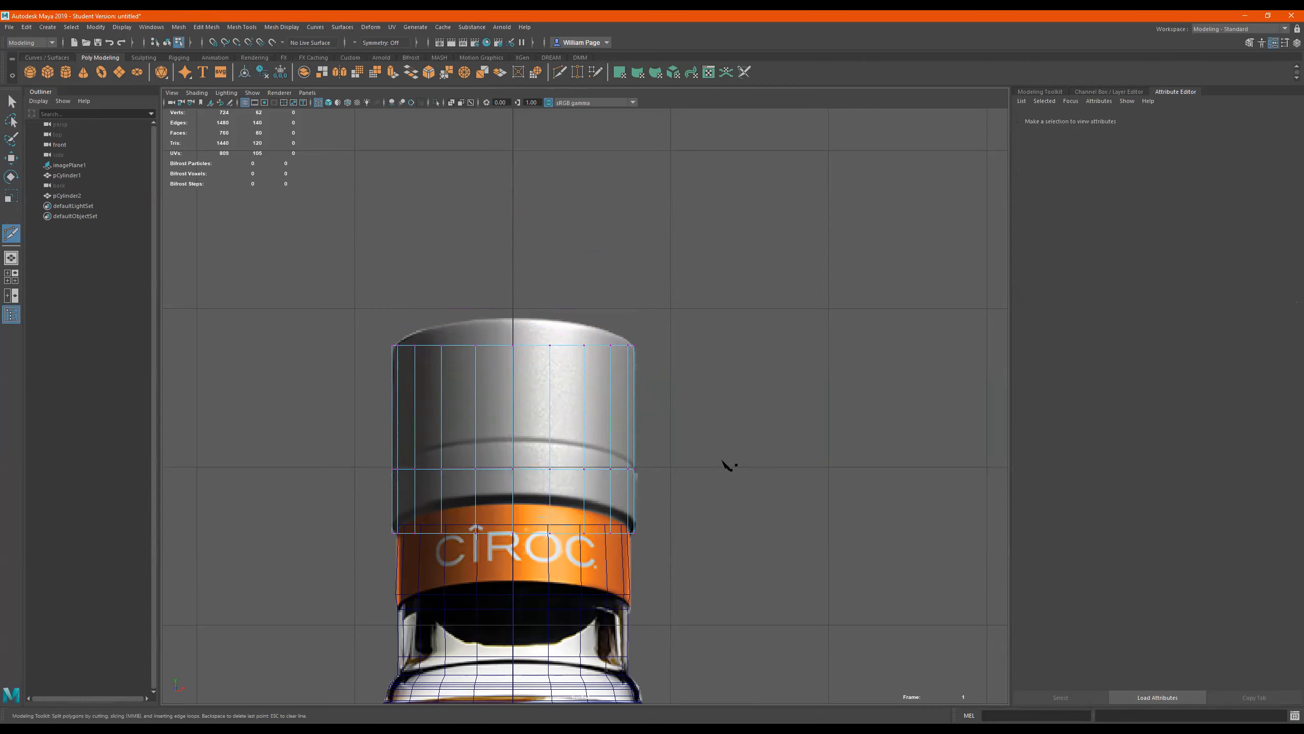
pyautogui.press('space')
pyautogui.press('space')
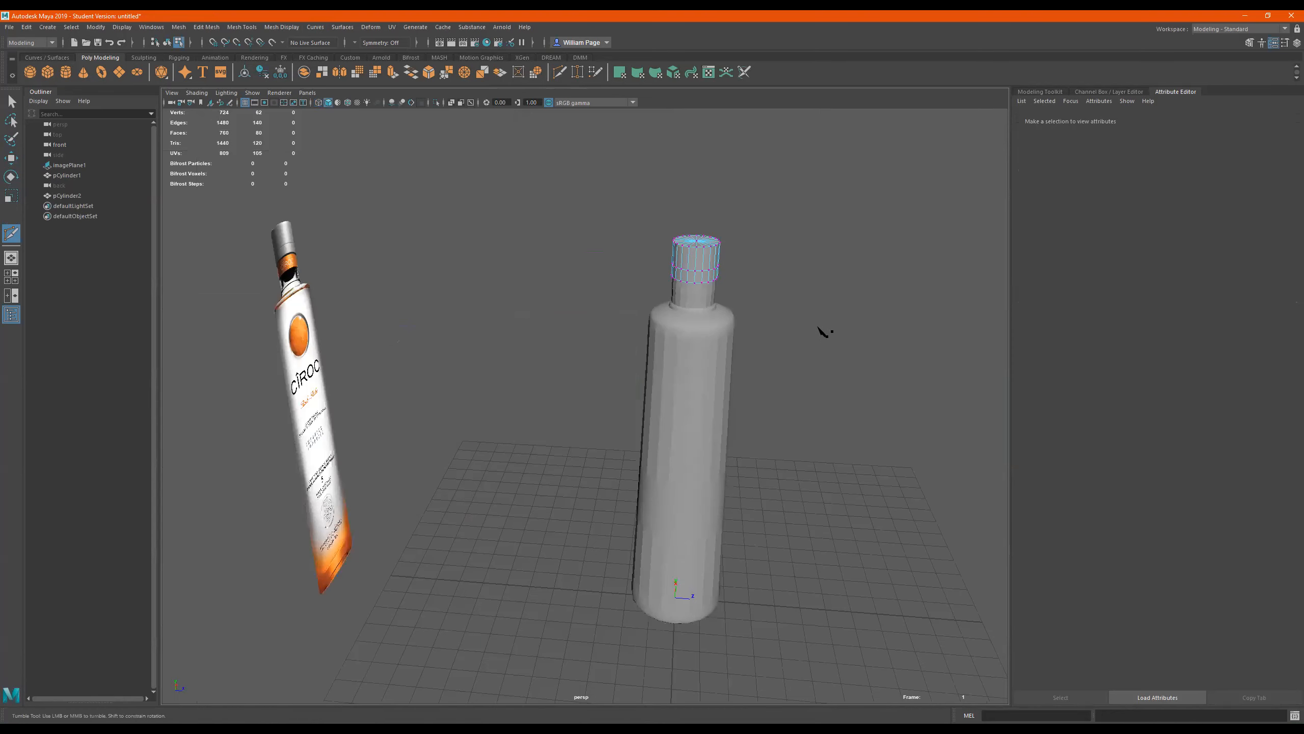
pyautogui.press('q')
# Examine the cap cylinder on the bottle from several angles in the perspective view
pyautogui.keyDown('alt'); pyautogui.moveTo(711, 248); pyautogui.dragTo(945, 253, button='right'); pyautogui.keyUp('alt')
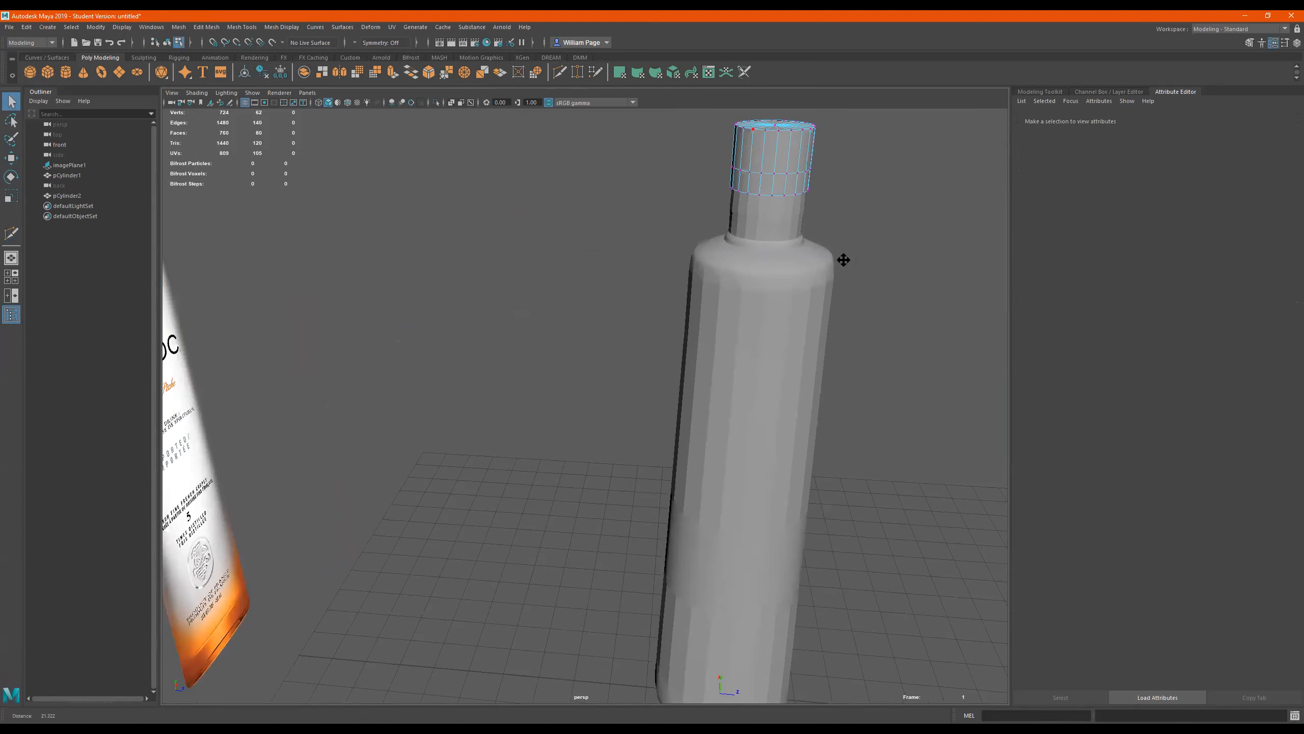
pyautogui.keyDown('alt'); pyautogui.moveTo(844, 260); pyautogui.dragTo(666, 396, button='middle'); pyautogui.keyUp('alt')
pyautogui.keyDown('alt'); pyautogui.moveTo(672, 304); pyautogui.dragTo(744, 303, button='right'); pyautogui.keyUp('alt')
pyautogui.keyDown('alt'); pyautogui.moveTo(744, 303); pyautogui.dragTo(739, 570, button='middle'); pyautogui.keyUp('alt')
pyautogui.keyDown('alt'); pyautogui.moveTo(569, 400); pyautogui.dragTo(621, 399, button='right'); pyautogui.keyUp('alt')
pyautogui.keyDown('alt'); pyautogui.moveTo(620, 399); pyautogui.dragTo(480, 416); pyautogui.keyUp('alt')
pyautogui.keyDown('alt'); pyautogui.moveTo(427, 215); pyautogui.dragTo(427, 255); pyautogui.keyUp('alt')
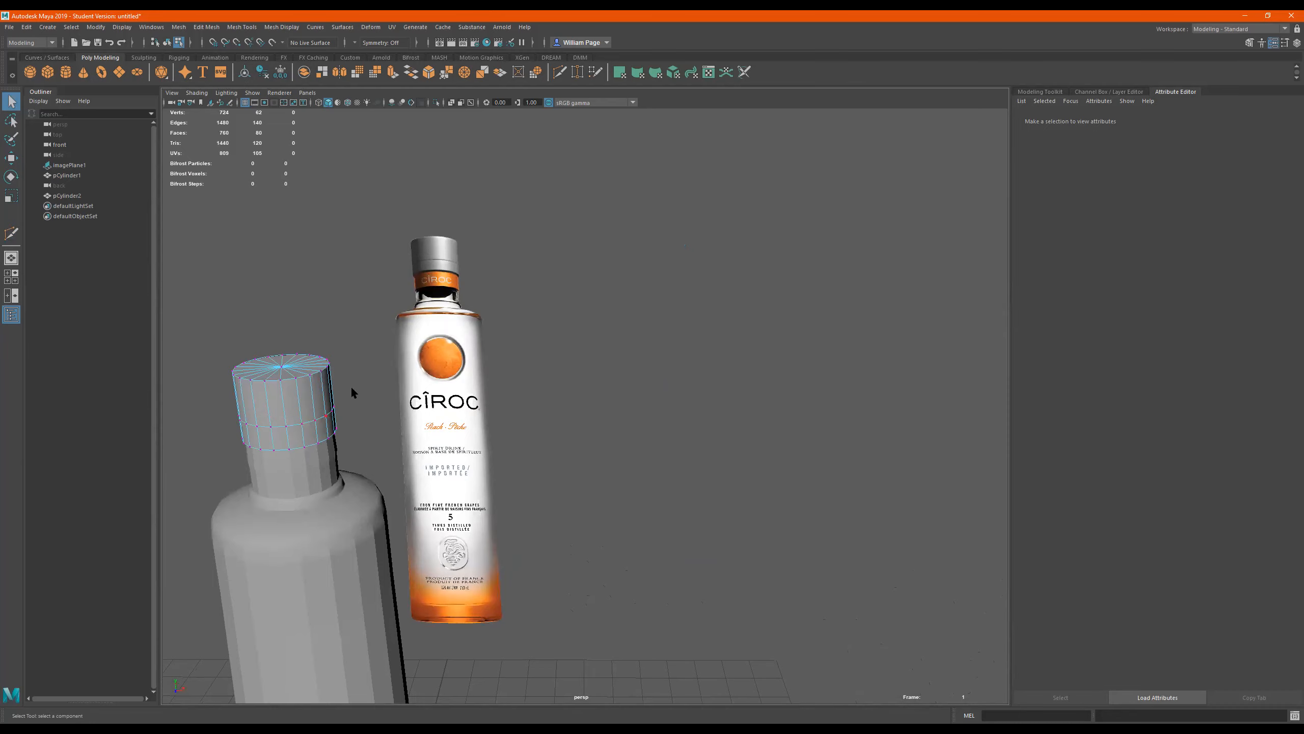
pyautogui.keyDown('alt'); pyautogui.moveTo(351, 393); pyautogui.dragTo(524, 382); pyautogui.keyUp('alt')
pyautogui.keyDown('alt'); pyautogui.moveTo(708, 379); pyautogui.dragTo(609, 414); pyautogui.keyUp('alt')
pyautogui.keyDown('alt'); pyautogui.moveTo(608, 413); pyautogui.dragTo(746, 414, button='right'); pyautogui.keyUp('alt')
pyautogui.moveTo(611, 416)
pyautogui.keyDown('alt'); pyautogui.mouseDown()
pyautogui.moveTo(603, 373)
pyautogui.moveTo(600, 396)
pyautogui.mouseUp(); pyautogui.keyUp('alt')
pyautogui.keyDown('alt'); pyautogui.moveTo(547, 428); pyautogui.dragTo(605, 417, button='right'); pyautogui.keyUp('alt')
# Bevel the cap cylinder's top and bottom rim edge loops with a fraction of 0.07 and 3 segments
pyautogui.moveTo(516, 373); pyautogui.dragTo(510, 280, button='right')
pyautogui.doubleClick(520, 358)
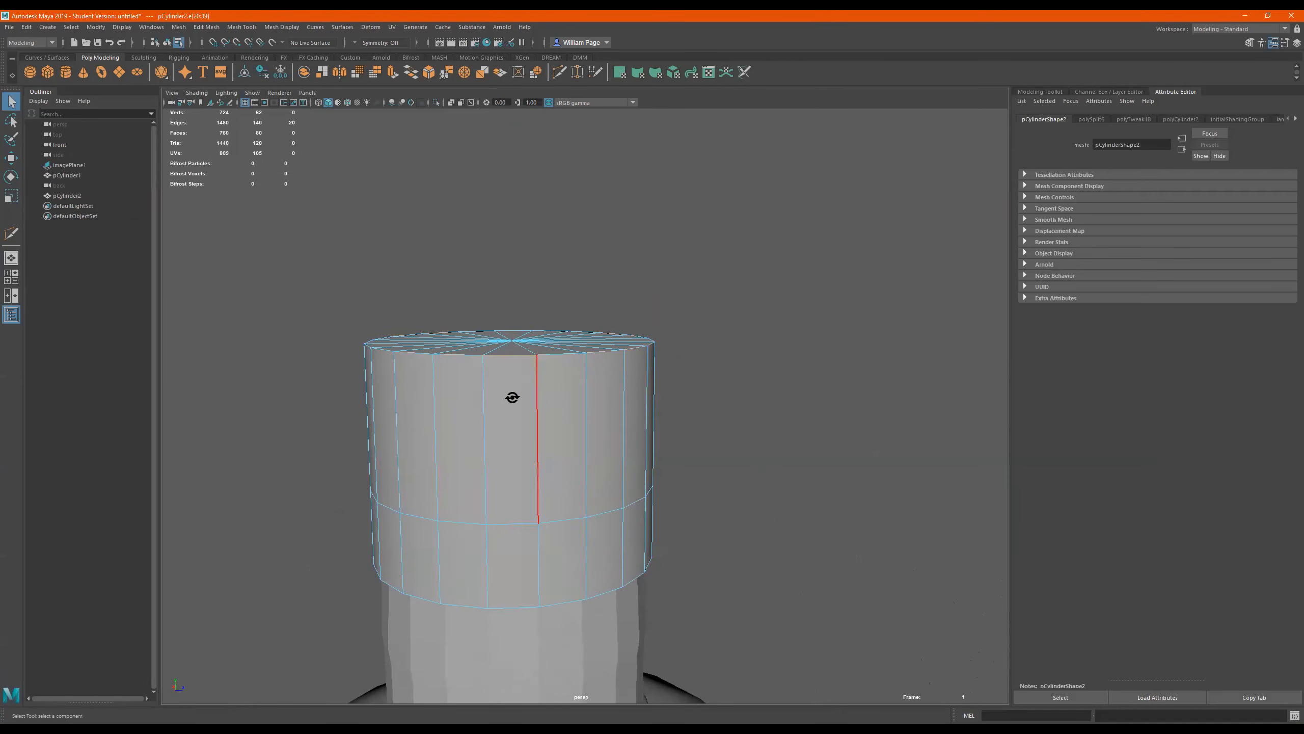
pyautogui.keyDown('alt'); pyautogui.moveTo(515, 395); pyautogui.dragTo(509, 387); pyautogui.keyUp('alt')
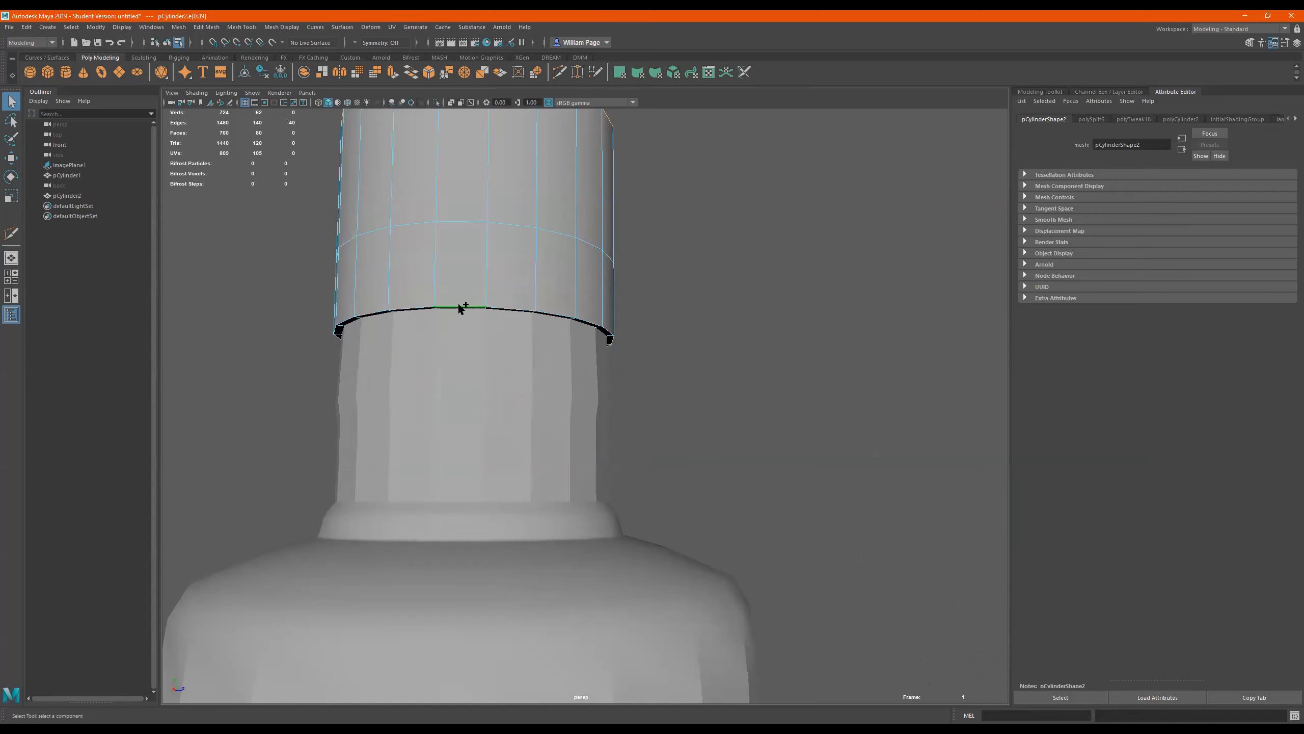
pyautogui.keyDown('alt'); pyautogui.moveTo(518, 234); pyautogui.dragTo(516, 261); pyautogui.keyUp('alt')
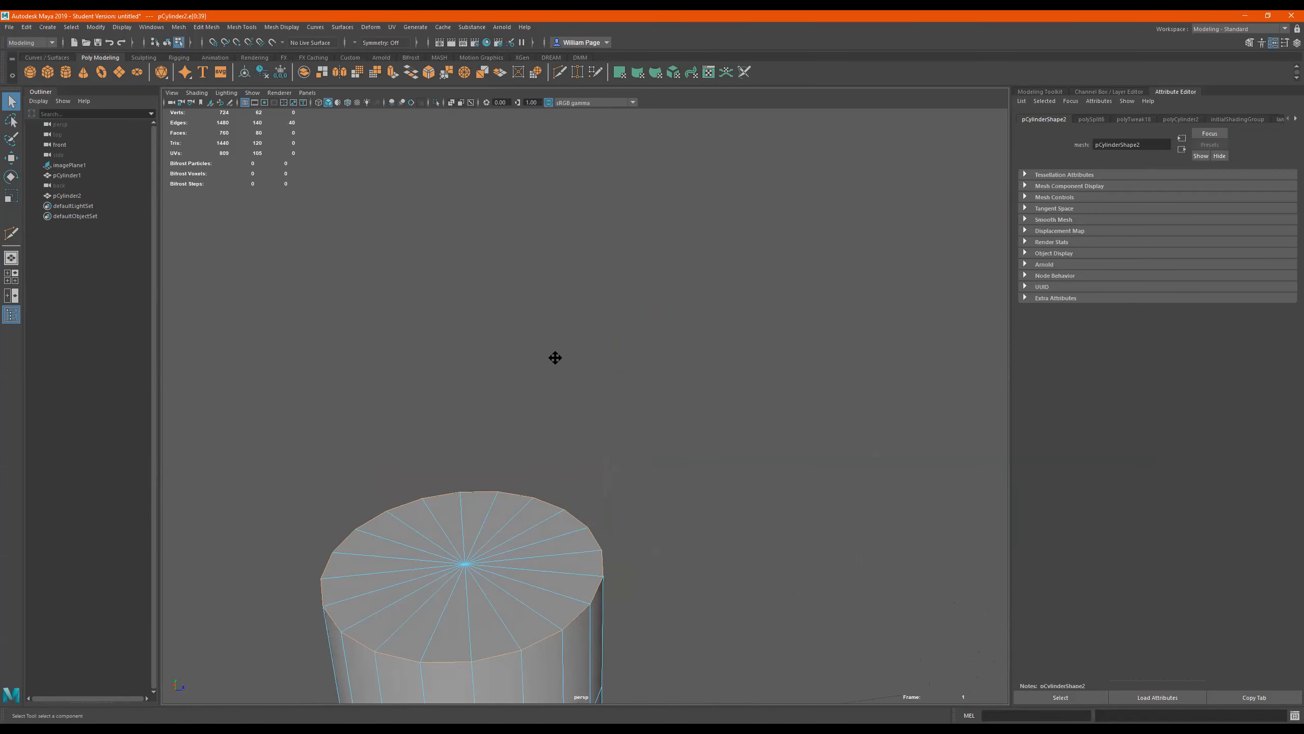
pyautogui.press('f')
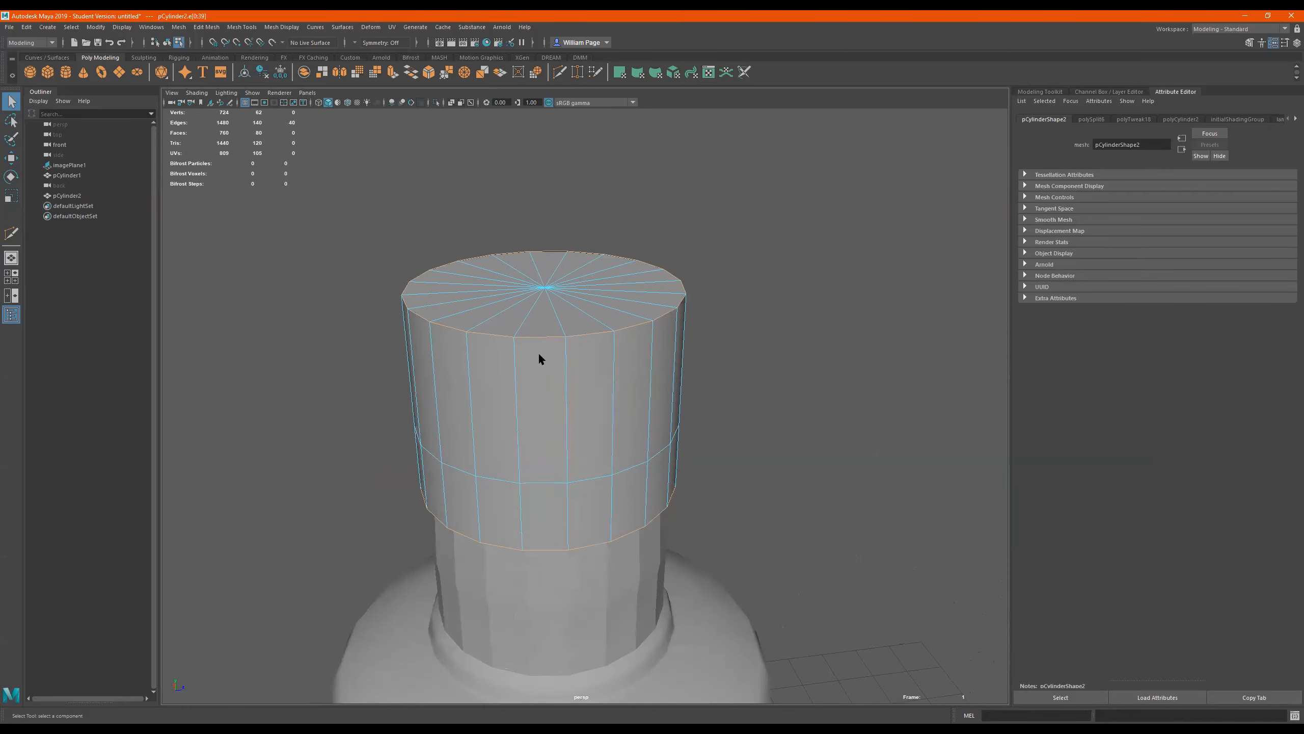
pyautogui.press('4')
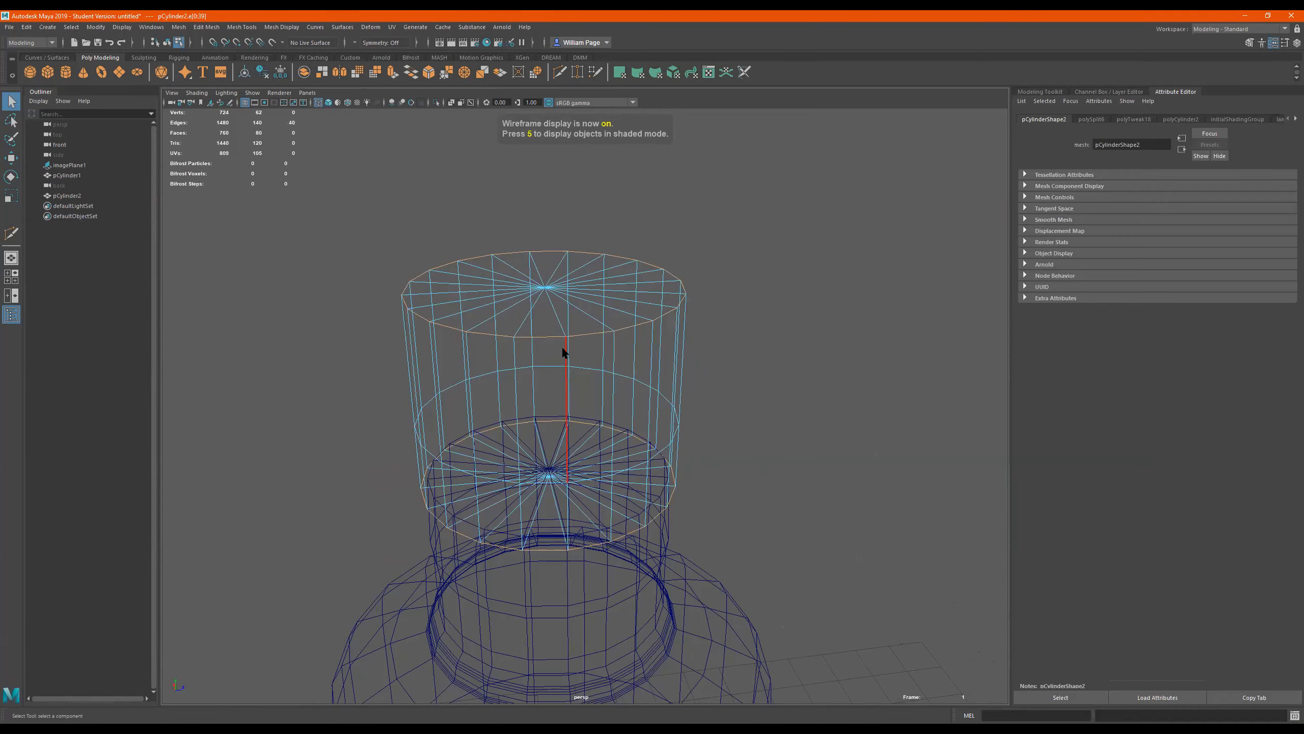
pyautogui.press('5')
pyautogui.moveTo(660, 330)
pyautogui.keyDown('shift'); pyautogui.mouseDown(button='right')
pyautogui.moveTo(683, 341)
pyautogui.moveTo(700, 321)
pyautogui.mouseUp(button='right'); pyautogui.keyUp('shift')
pyautogui.keyDown('alt'); pyautogui.moveTo(526, 315); pyautogui.dragTo(816, 362, button='right'); pyautogui.keyUp('alt')
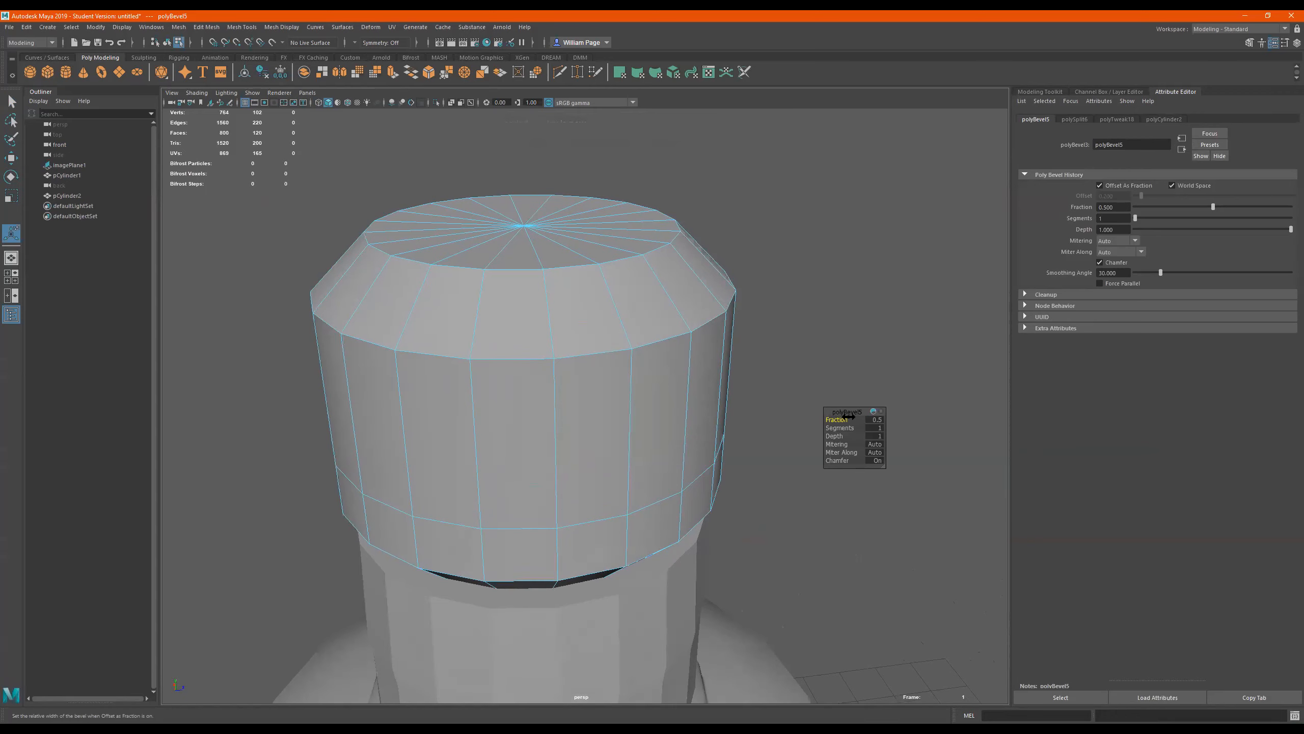
pyautogui.moveTo(842, 421); pyautogui.dragTo(819, 414)
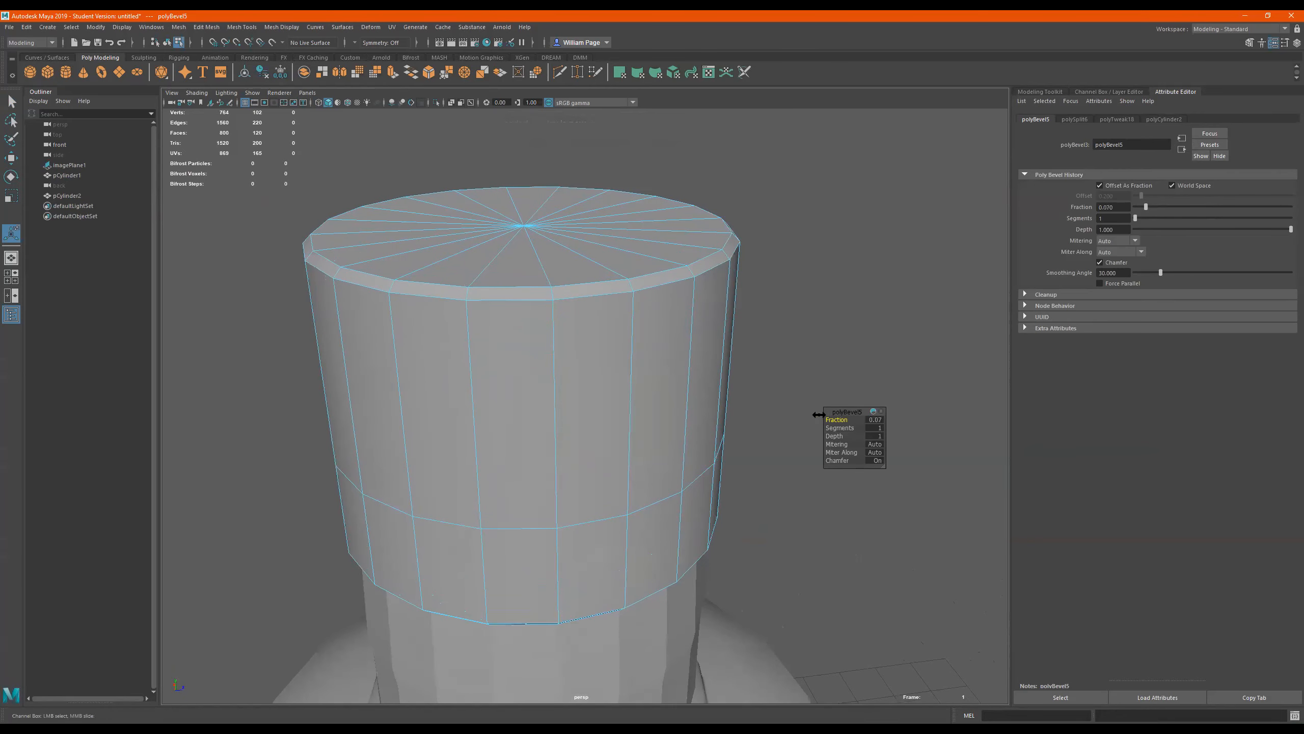
pyautogui.moveTo(834, 427); pyautogui.dragTo(843, 428)
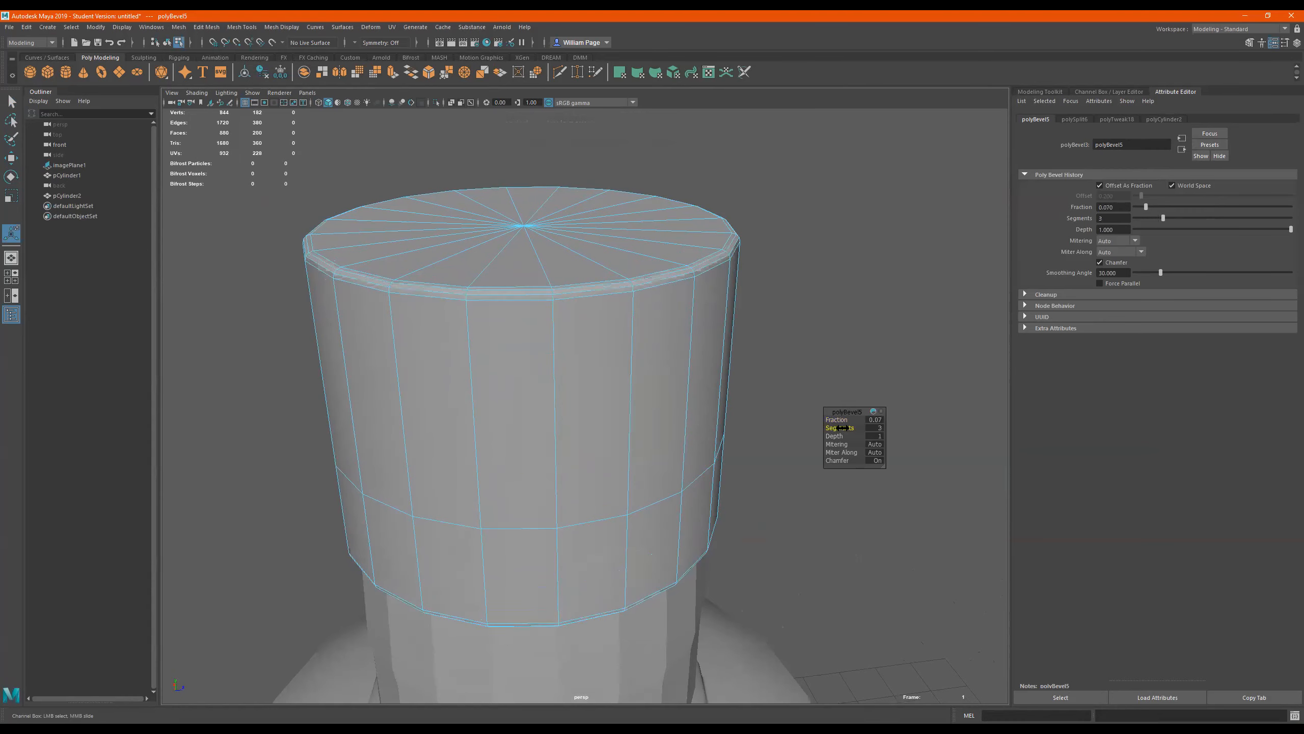
# Create another polygon cylinder and raise it above the finished cap on the bottle
pyautogui.keyDown('alt'); pyautogui.moveTo(596, 329); pyautogui.dragTo(611, 400); pyautogui.keyUp('alt')
pyautogui.moveTo(611, 399)
pyautogui.keyDown('alt'); pyautogui.mouseDown(button='right')
pyautogui.moveTo(550, 396)
pyautogui.moveTo(738, 256)
pyautogui.moveTo(760, 260)
pyautogui.moveTo(655, 324)
pyautogui.moveTo(620, 394)
pyautogui.mouseUp(button='right'); pyautogui.keyUp('alt')
pyautogui.click(765, 261)
pyautogui.keyDown('alt'); pyautogui.moveTo(620, 394); pyautogui.dragTo(394, 167); pyautogui.keyUp('alt')
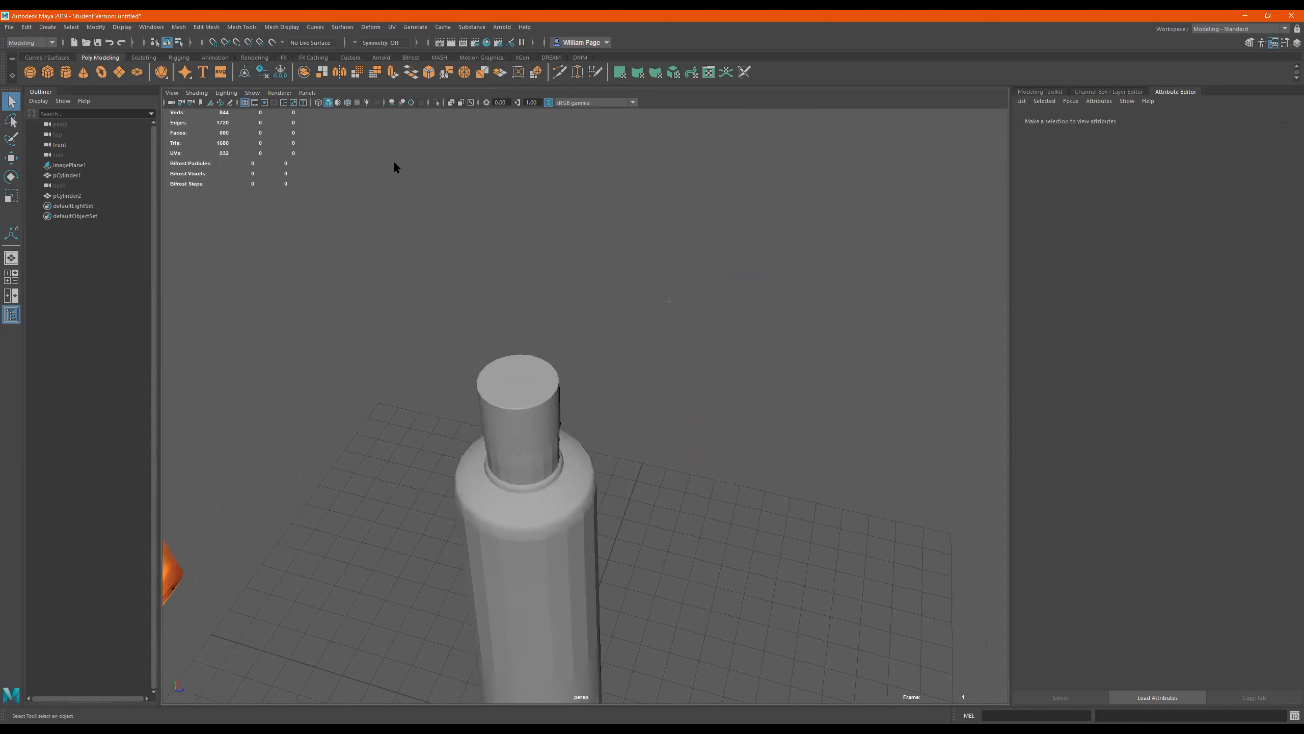
pyautogui.click(71, 75)
pyautogui.keyDown('alt'); pyautogui.moveTo(617, 539); pyautogui.dragTo(649, 610); pyautogui.keyUp('alt')
pyautogui.press('w')
pyautogui.moveTo(547, 685); pyautogui.dragTo(484, 240)
pyautogui.keyDown('alt'); pyautogui.moveTo(570, 257); pyautogui.dragTo(701, 262, button='right'); pyautogui.keyUp('alt')
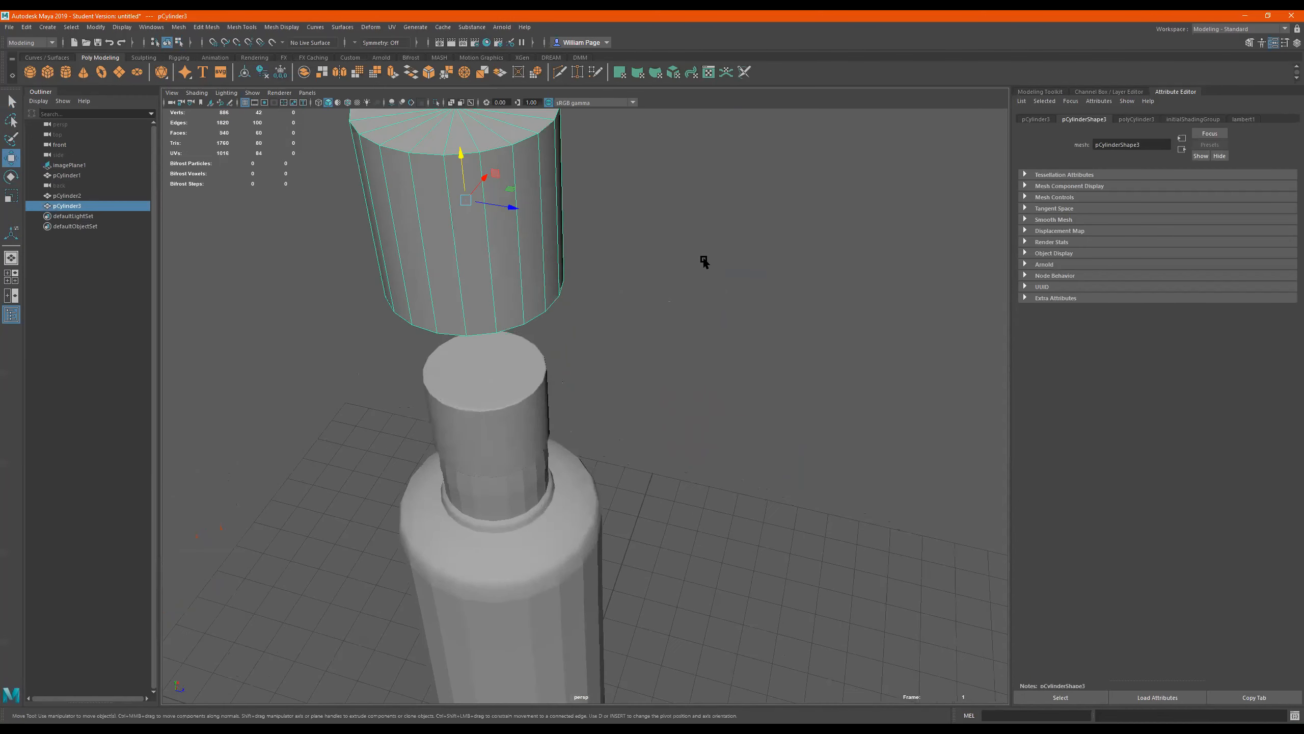
pyautogui.click(690, 252)
pyautogui.keyDown('alt'); pyautogui.moveTo(666, 230); pyautogui.dragTo(662, 340, button='middle'); pyautogui.keyUp('alt')
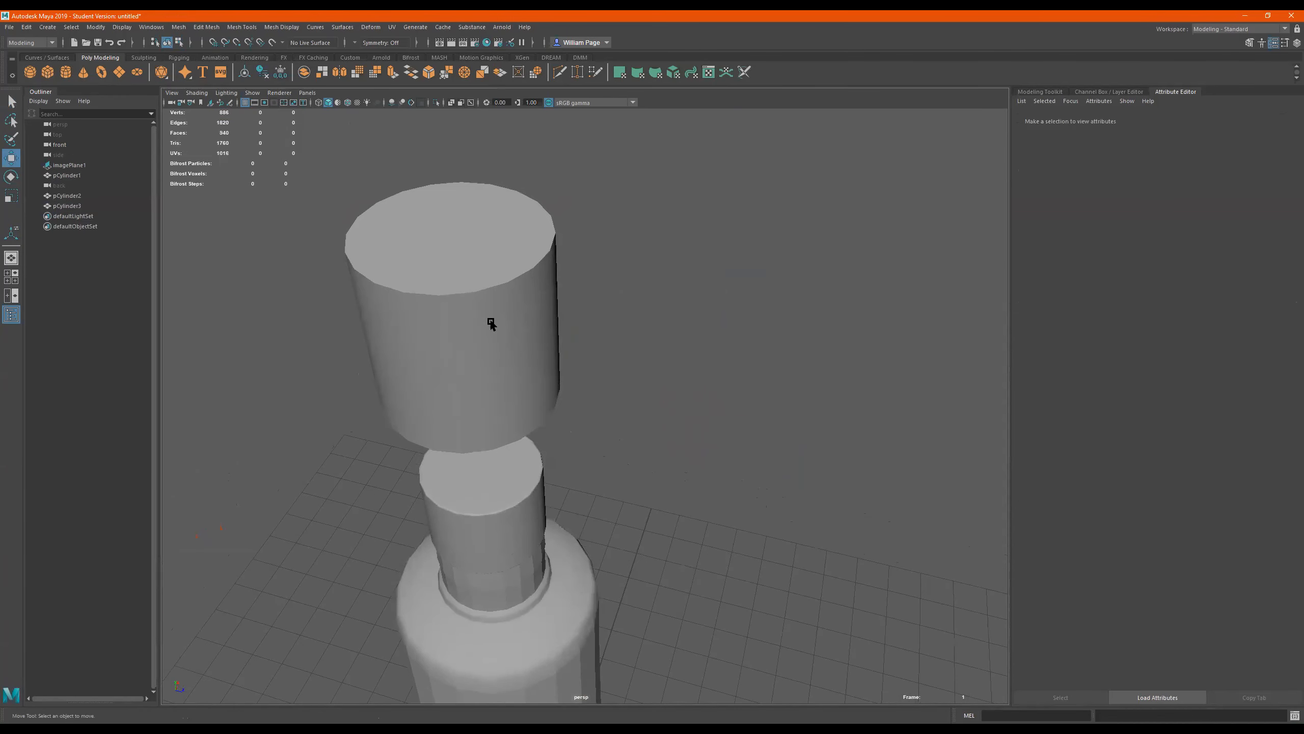
pyautogui.keyDown('alt'); pyautogui.moveTo(483, 620); pyautogui.dragTo(412, 542); pyautogui.keyUp('alt')
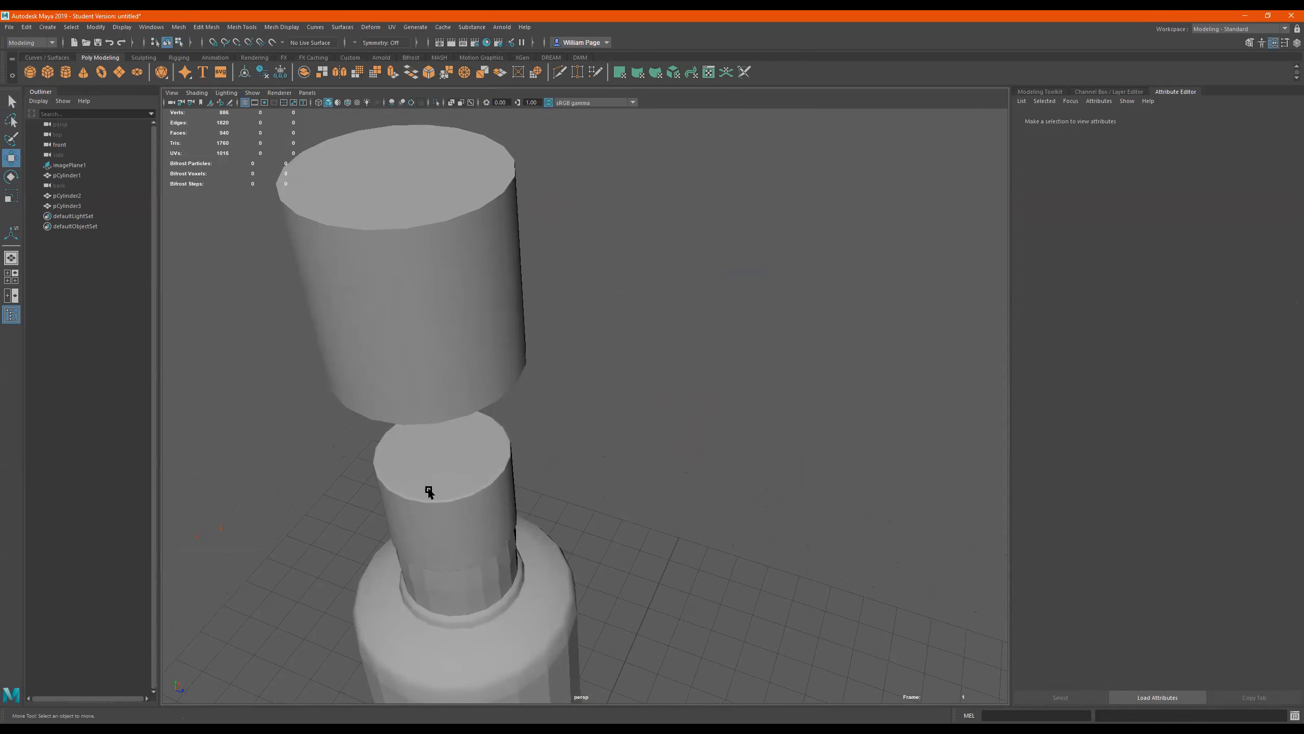
# Preview the bevelled cap with mesh smoothing to examine its rim edges
pyautogui.keyDown('alt'); pyautogui.moveTo(442, 498); pyautogui.dragTo(558, 443, button='middle'); pyautogui.keyUp('alt')
pyautogui.click(559, 443)
pyautogui.scroll(4, 700, 408)
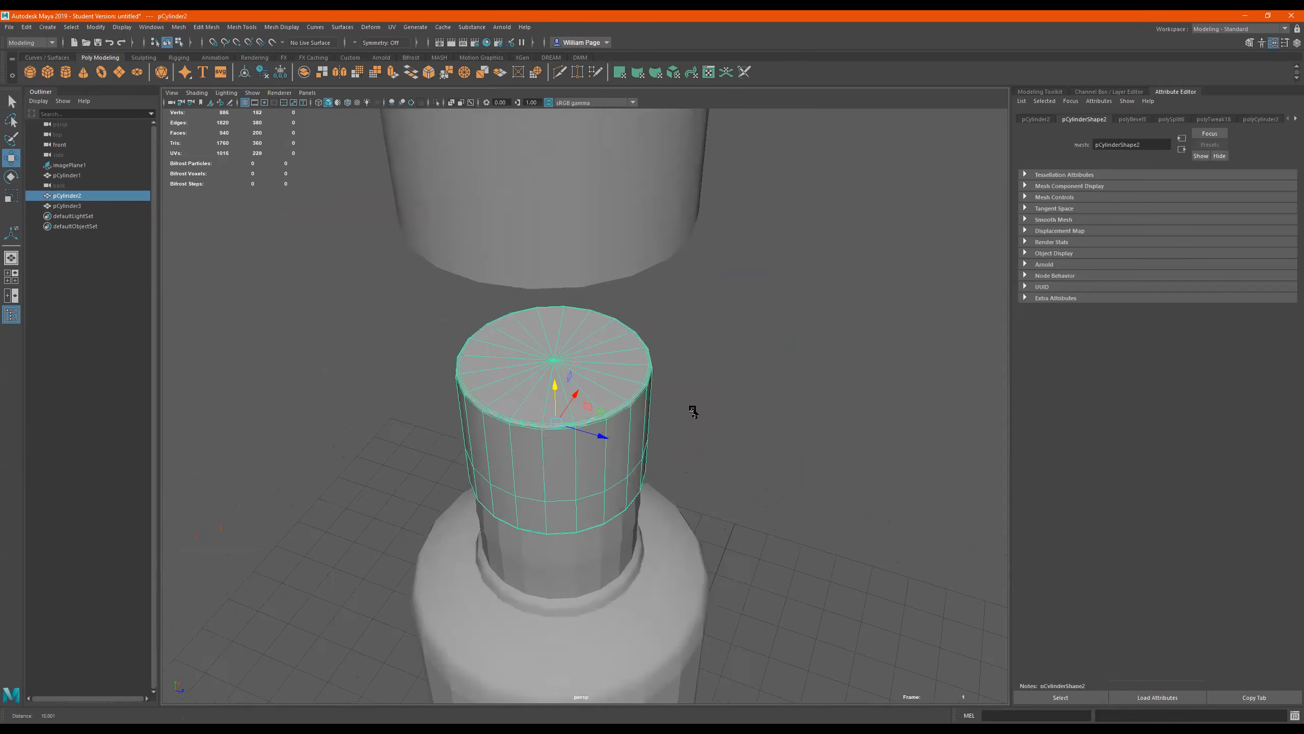
pyautogui.press('3')
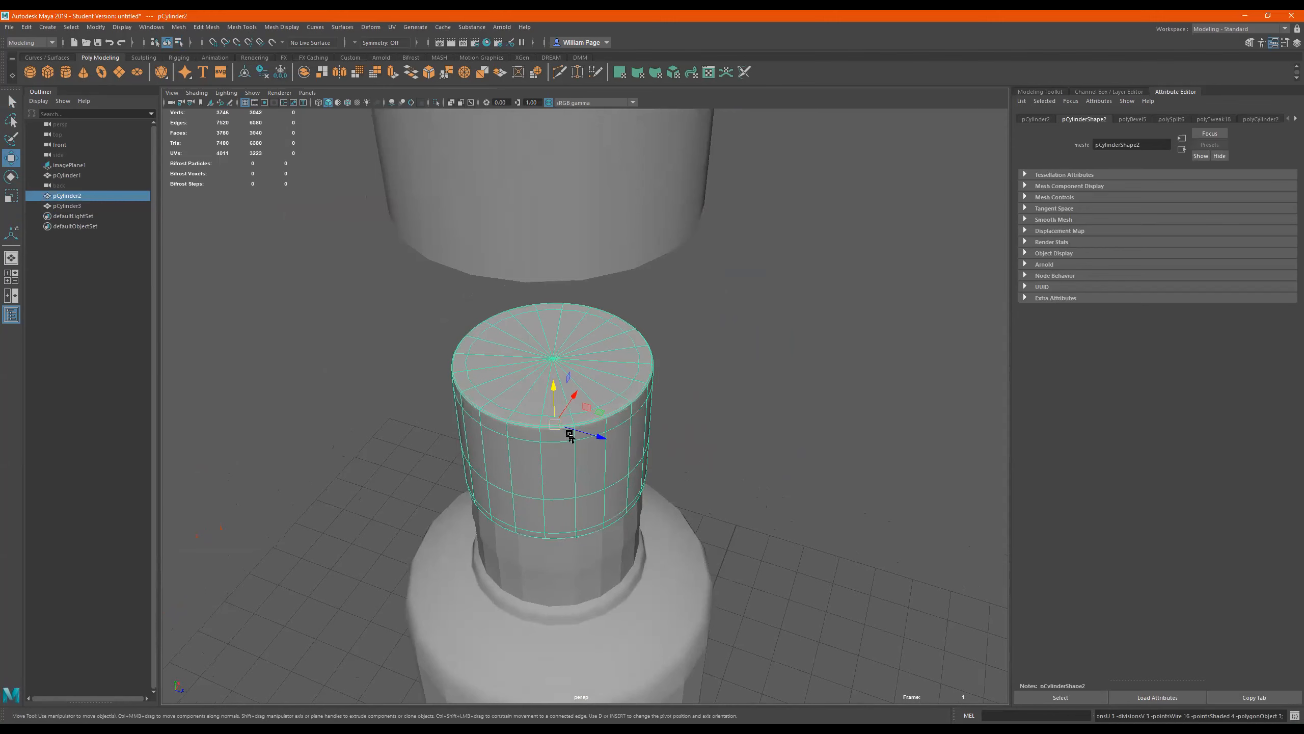
pyautogui.click(841, 421)
pyautogui.click(565, 438)
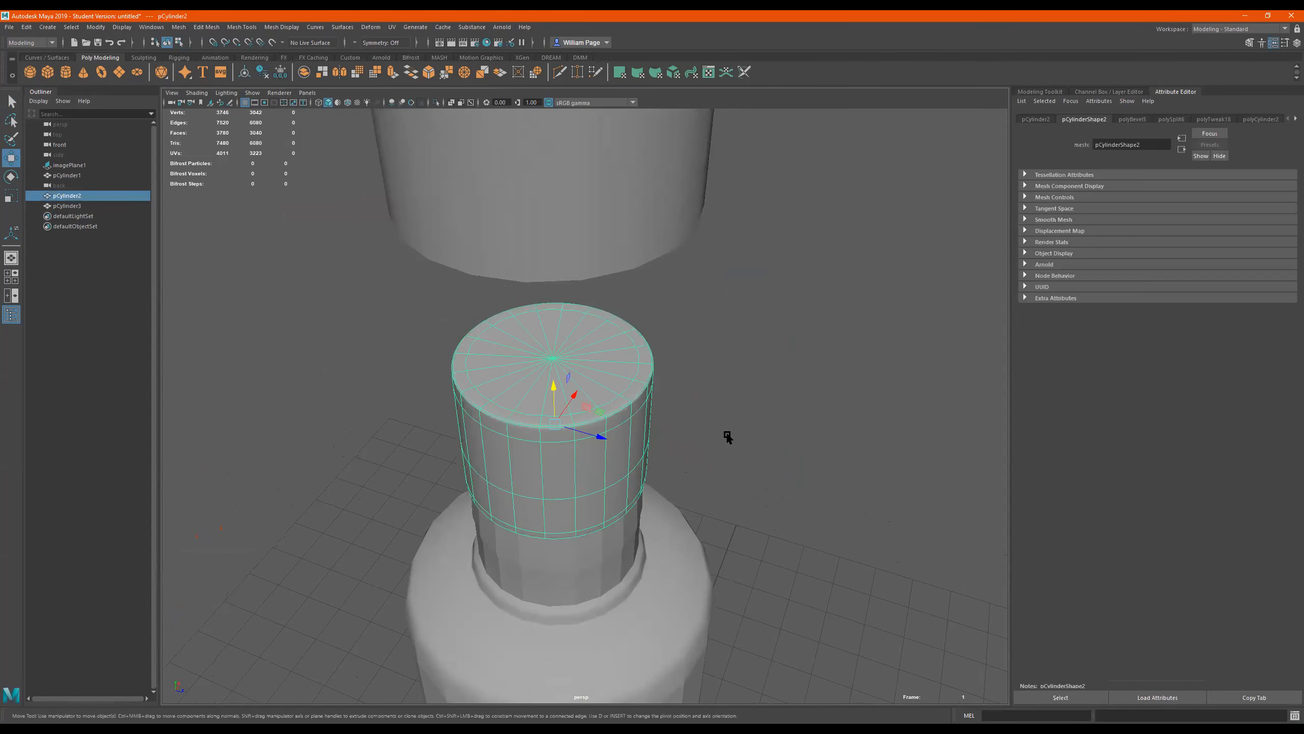
# Delete the extra cylinder floating above the cap
pyautogui.scroll(-2, 680, 409)
pyautogui.scroll(-2, 681, 409)
pyautogui.keyDown('alt'); pyautogui.moveTo(689, 395); pyautogui.dragTo(688, 349); pyautogui.keyUp('alt')
pyautogui.click(631, 398)
pyautogui.press('Delete')
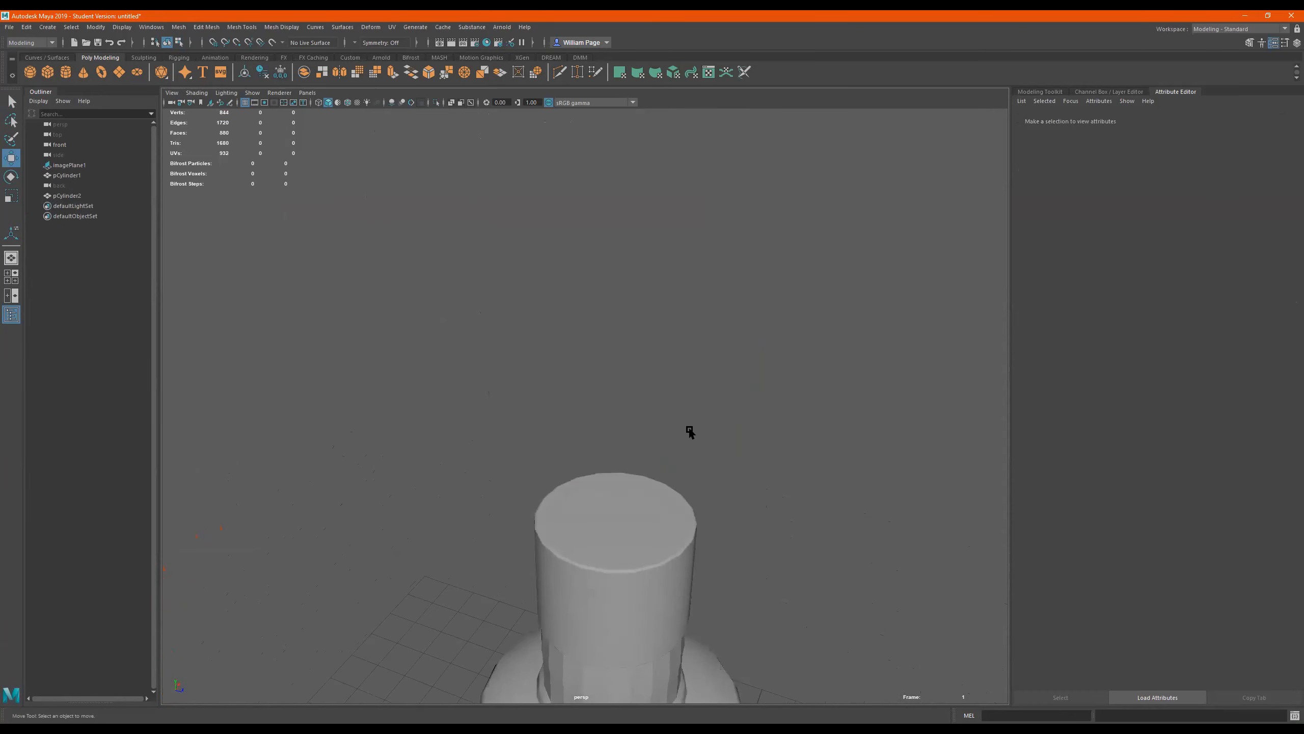
# Bevel the cap's groove edge loop with a fraction of 0.04 and 3 segments
pyautogui.click(619, 551)
pyautogui.keyDown('alt'); pyautogui.moveTo(670, 591); pyautogui.dragTo(676, 356); pyautogui.keyUp('alt')
pyautogui.press('f')
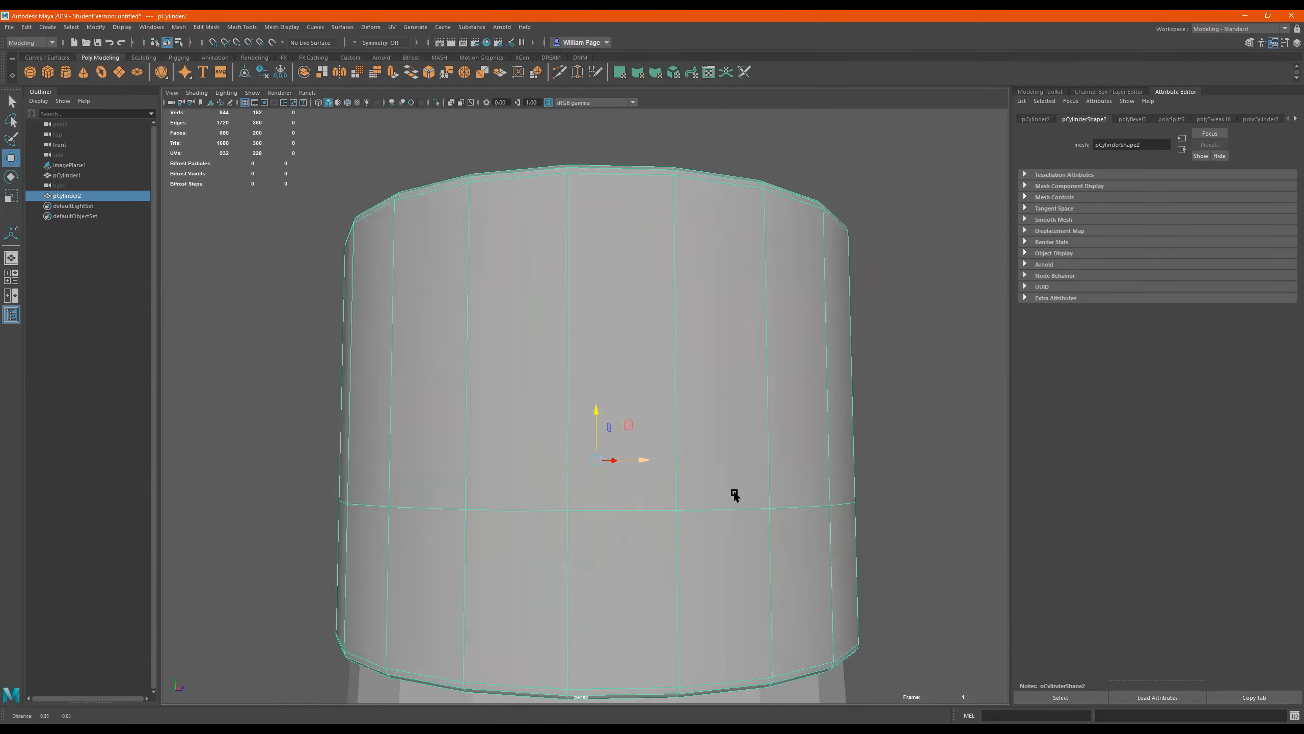
pyautogui.moveTo(693, 452); pyautogui.dragTo(694, 340, button='right')
pyautogui.doubleClick(668, 454)
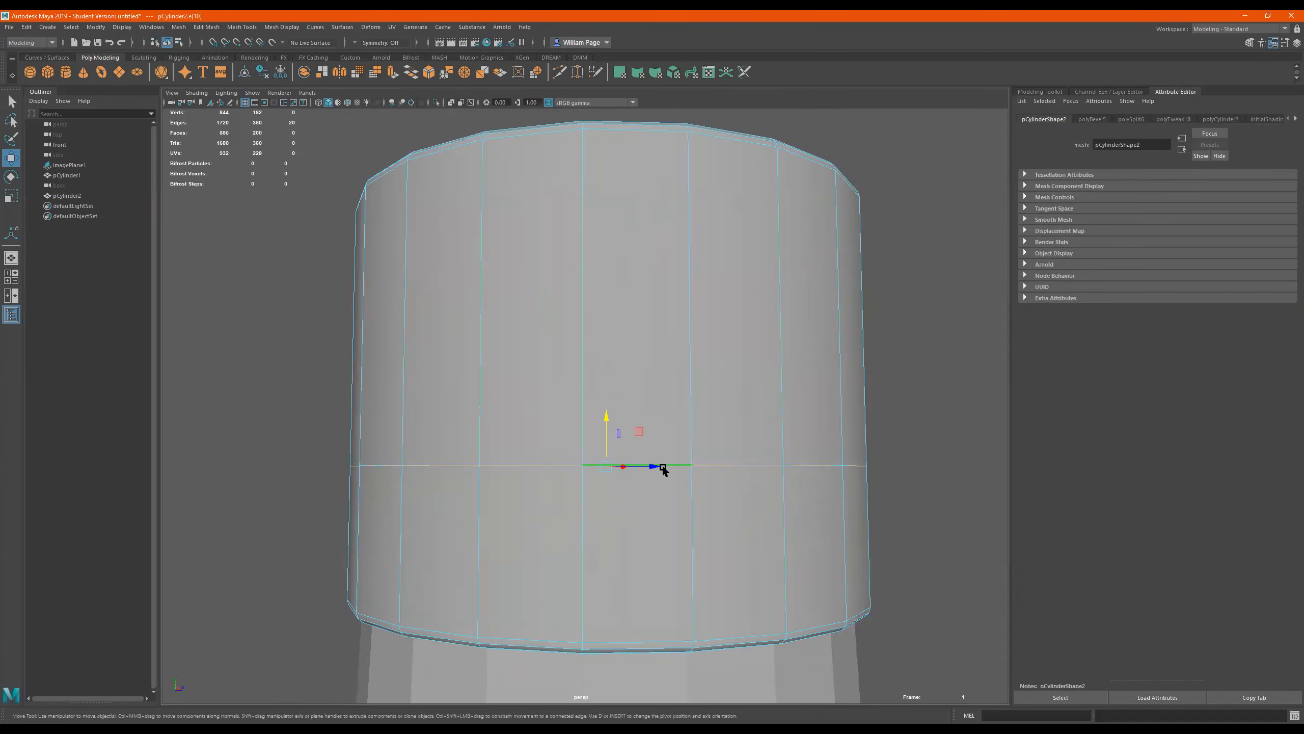
pyautogui.keyDown('shift'); pyautogui.moveTo(747, 485); pyautogui.dragTo(794, 480, button='right'); pyautogui.keyUp('shift')
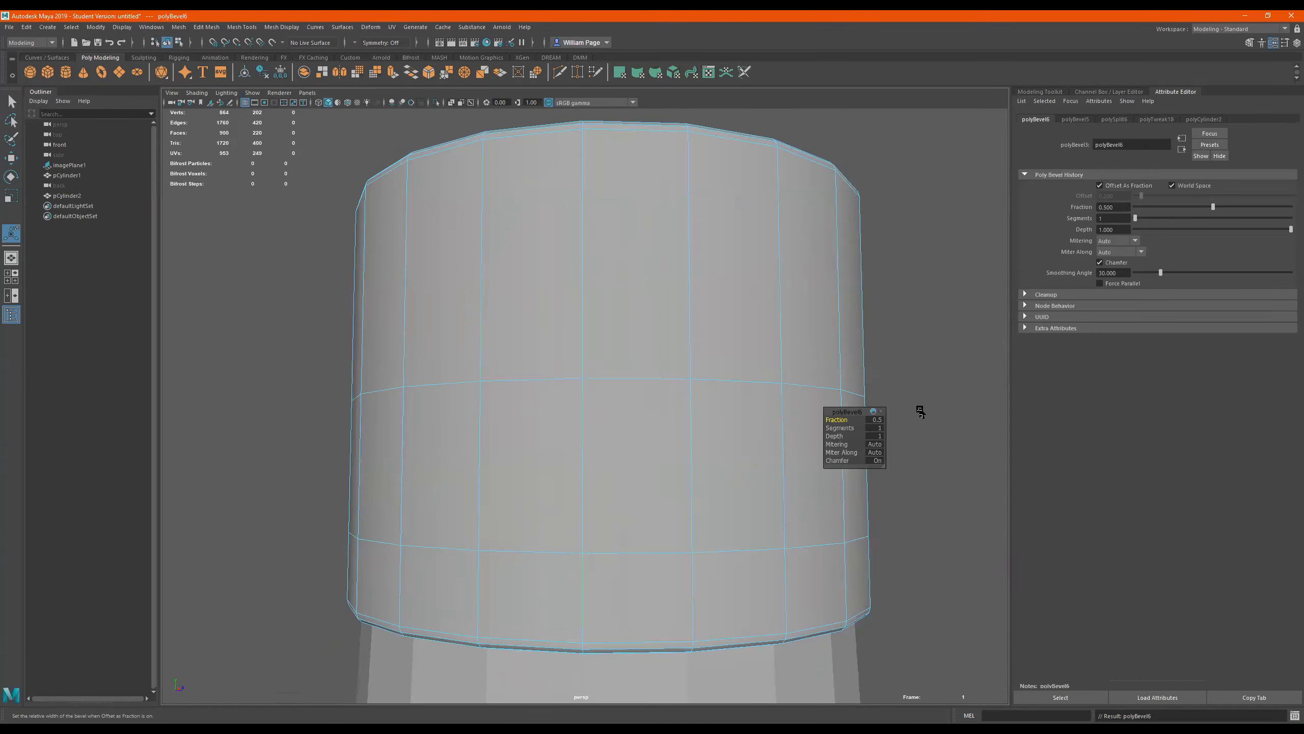
pyautogui.moveTo(835, 417)
pyautogui.mouseDown()
pyautogui.moveTo(814, 418)
pyautogui.moveTo(839, 428)
pyautogui.mouseUp()
pyautogui.moveTo(840, 429); pyautogui.dragTo(848, 428)
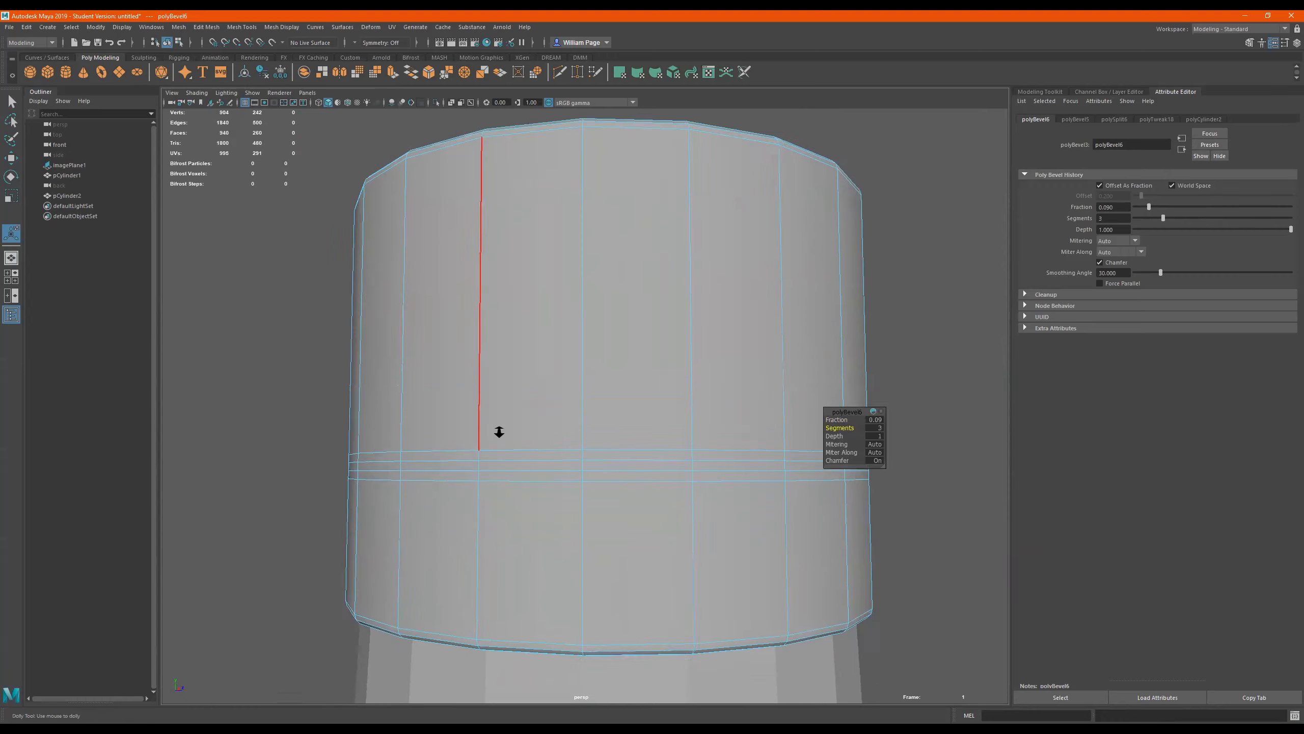
pyautogui.scroll(3, 519, 431)
pyautogui.moveTo(838, 419); pyautogui.dragTo(837, 419)
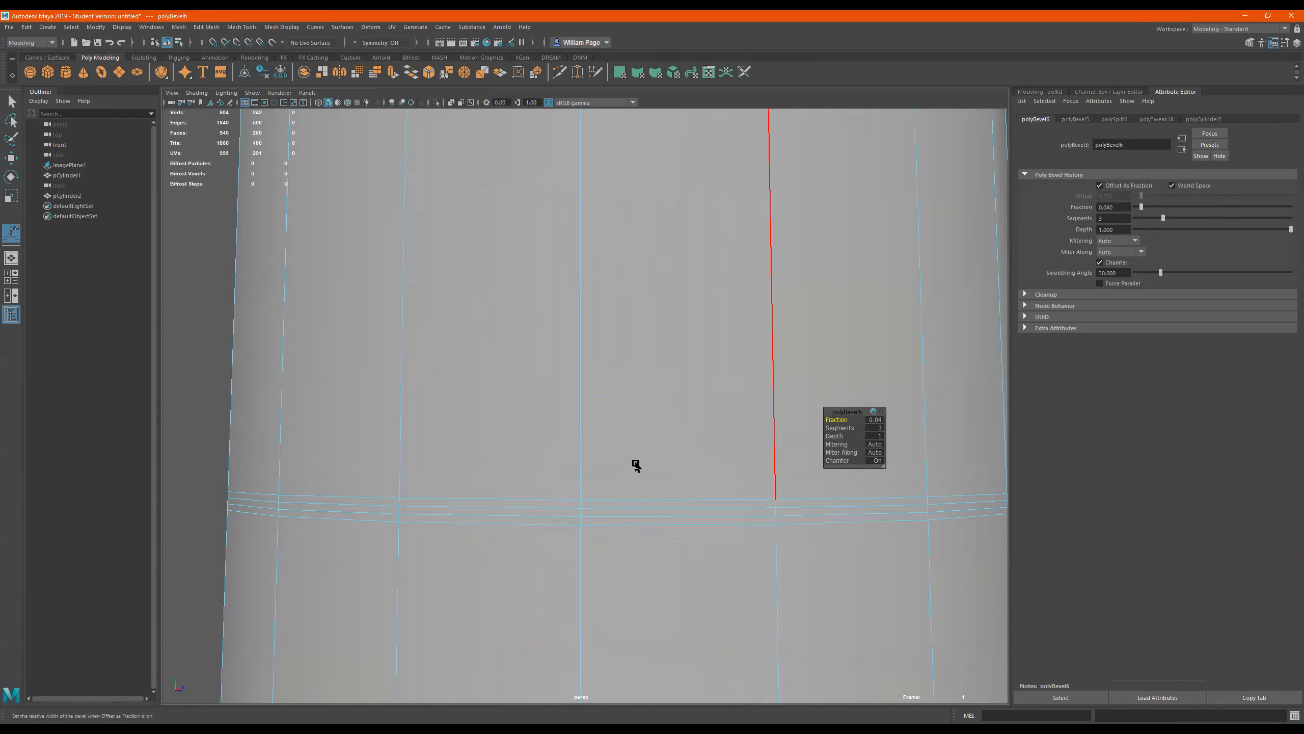
# Try to cut the cap's groove by scaling the two inner edge loops of the bevel inward
pyautogui.keyDown('alt'); pyautogui.moveTo(647, 483); pyautogui.dragTo(705, 443, button='right'); pyautogui.keyUp('alt')
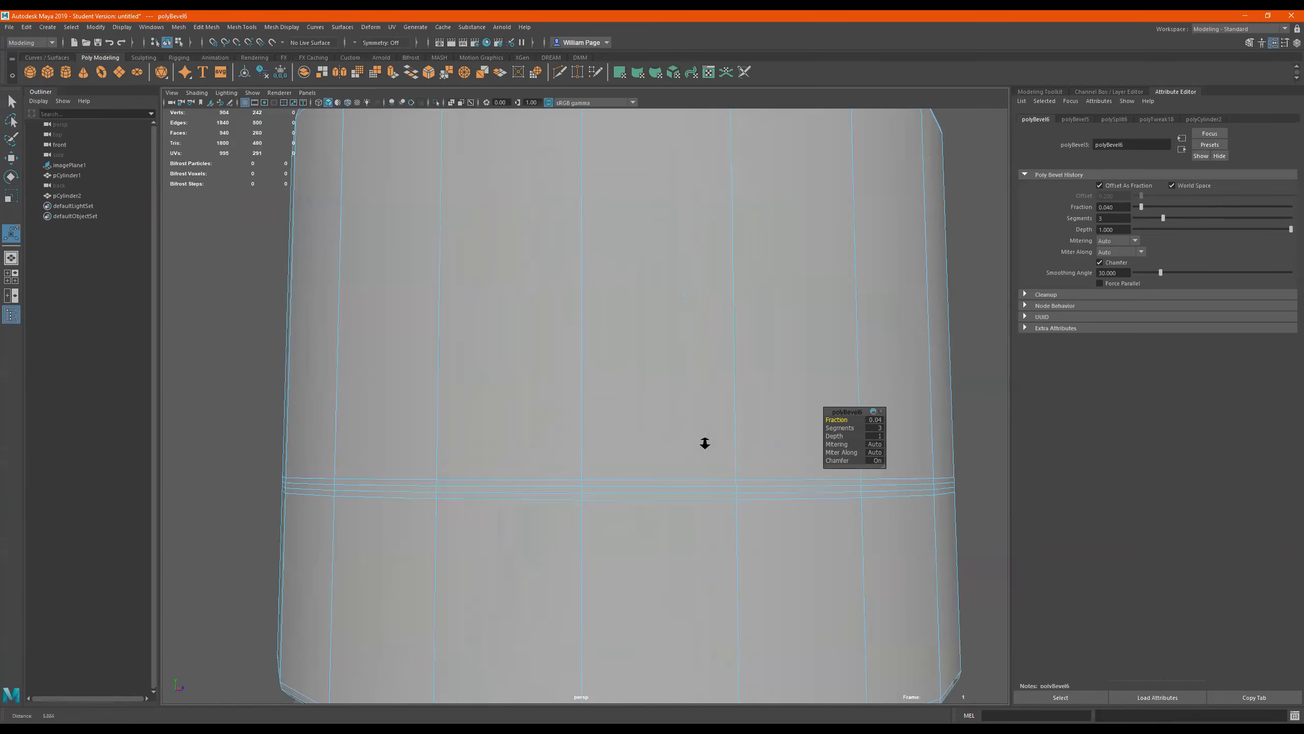
pyautogui.keyDown('alt'); pyautogui.moveTo(535, 487); pyautogui.dragTo(614, 495, button='right'); pyautogui.keyUp('alt')
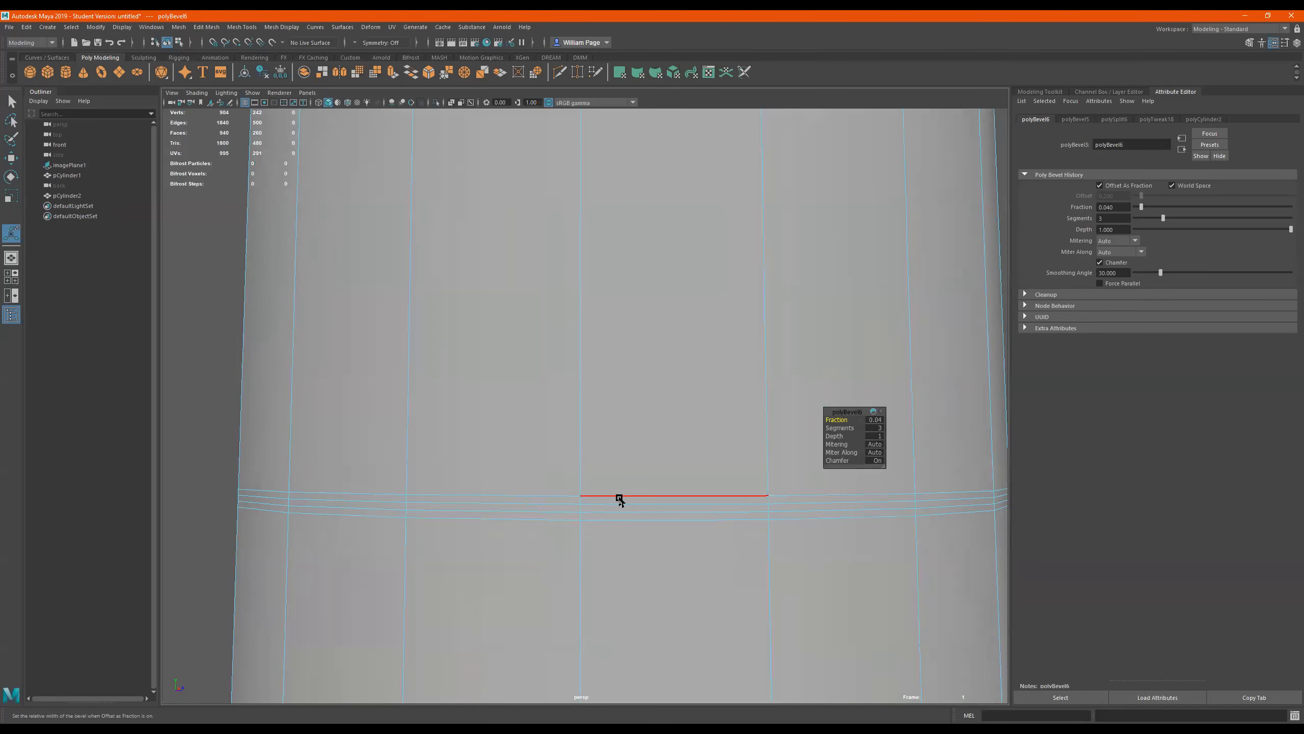
pyautogui.click(618, 503)
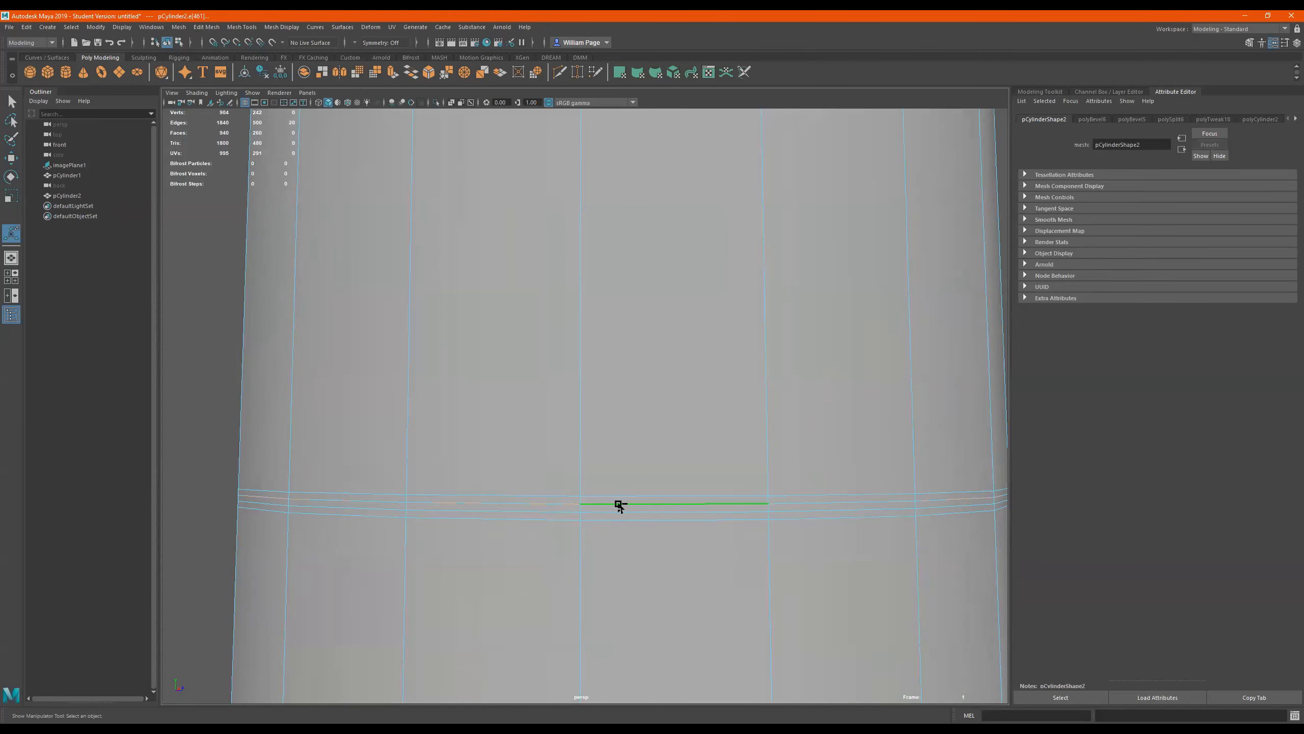
pyautogui.keyDown('shift'); pyautogui.doubleClick(612, 511); pyautogui.keyUp('shift')
pyautogui.press('r')
pyautogui.moveTo(616, 494); pyautogui.dragTo(602, 493)
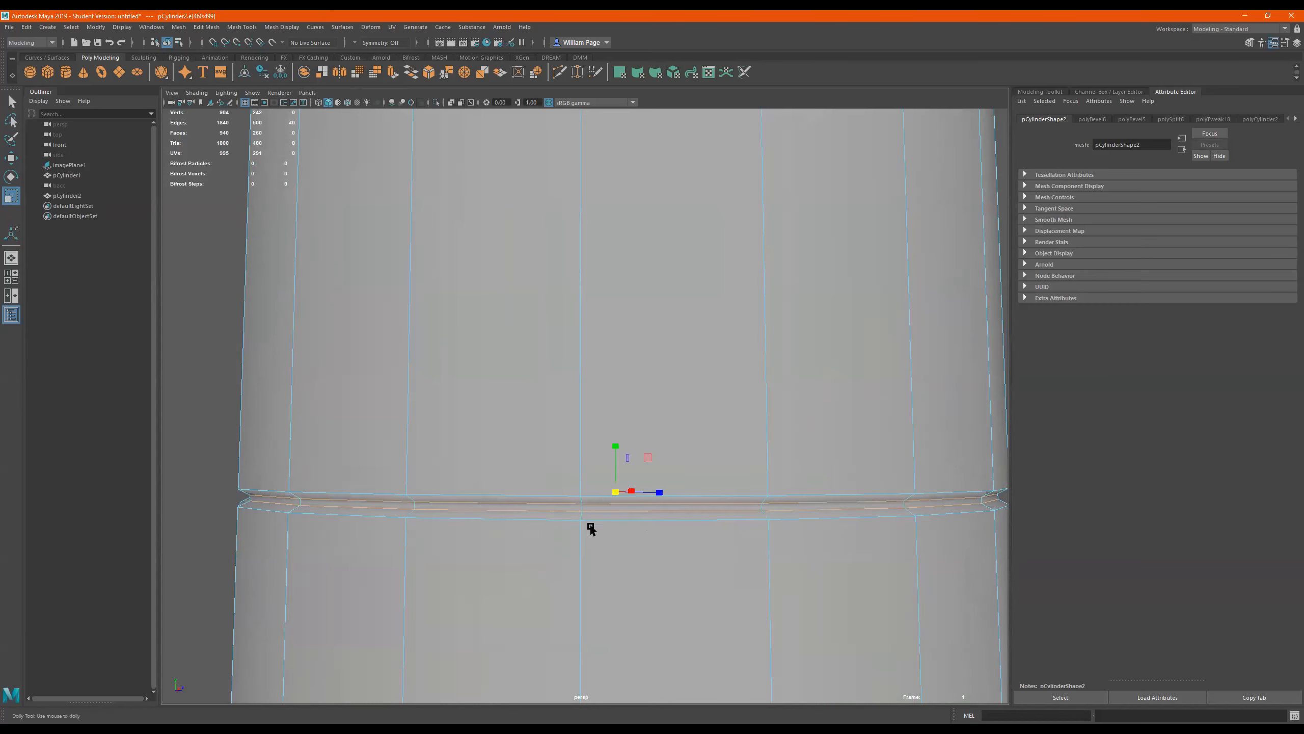
pyautogui.scroll(-5, 589, 506)
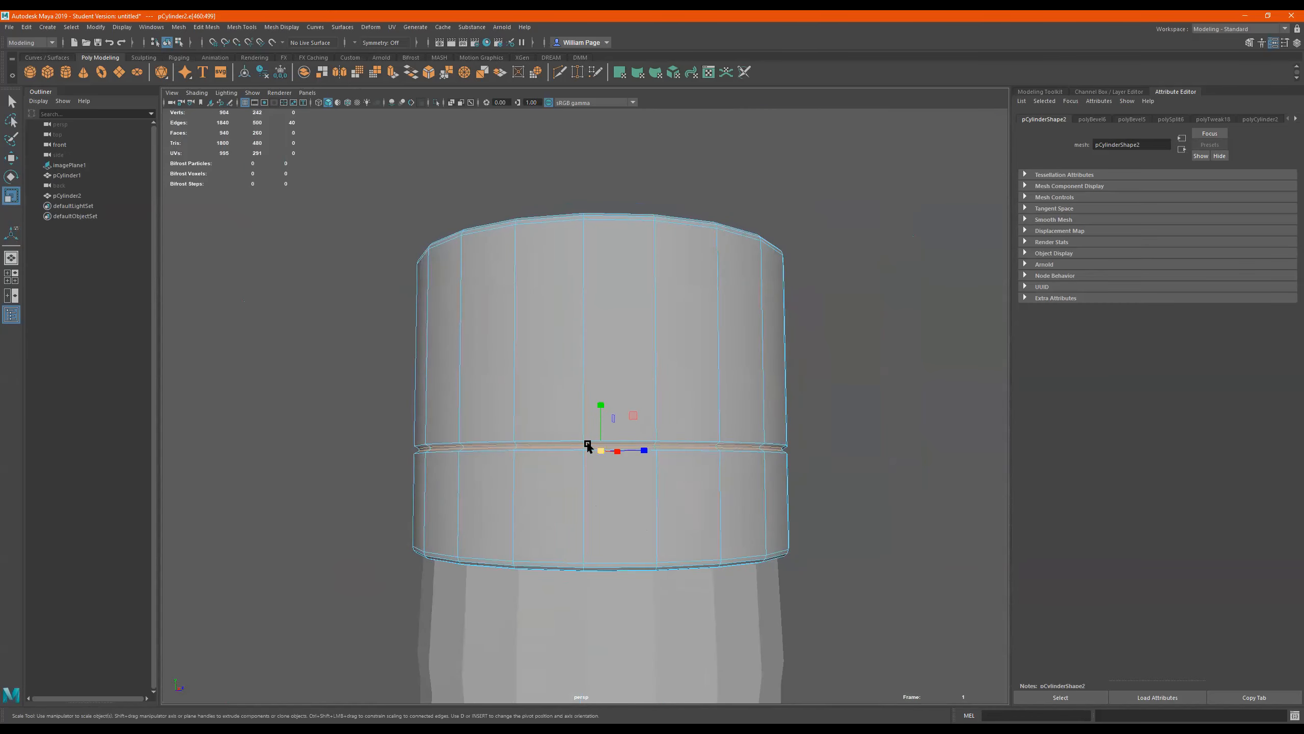
pyautogui.scroll(8, 649, 454)
pyautogui.scroll(-2, 577, 485)
pyautogui.scroll(-2, 567, 499)
pyautogui.moveTo(618, 499); pyautogui.dragTo(610, 505)
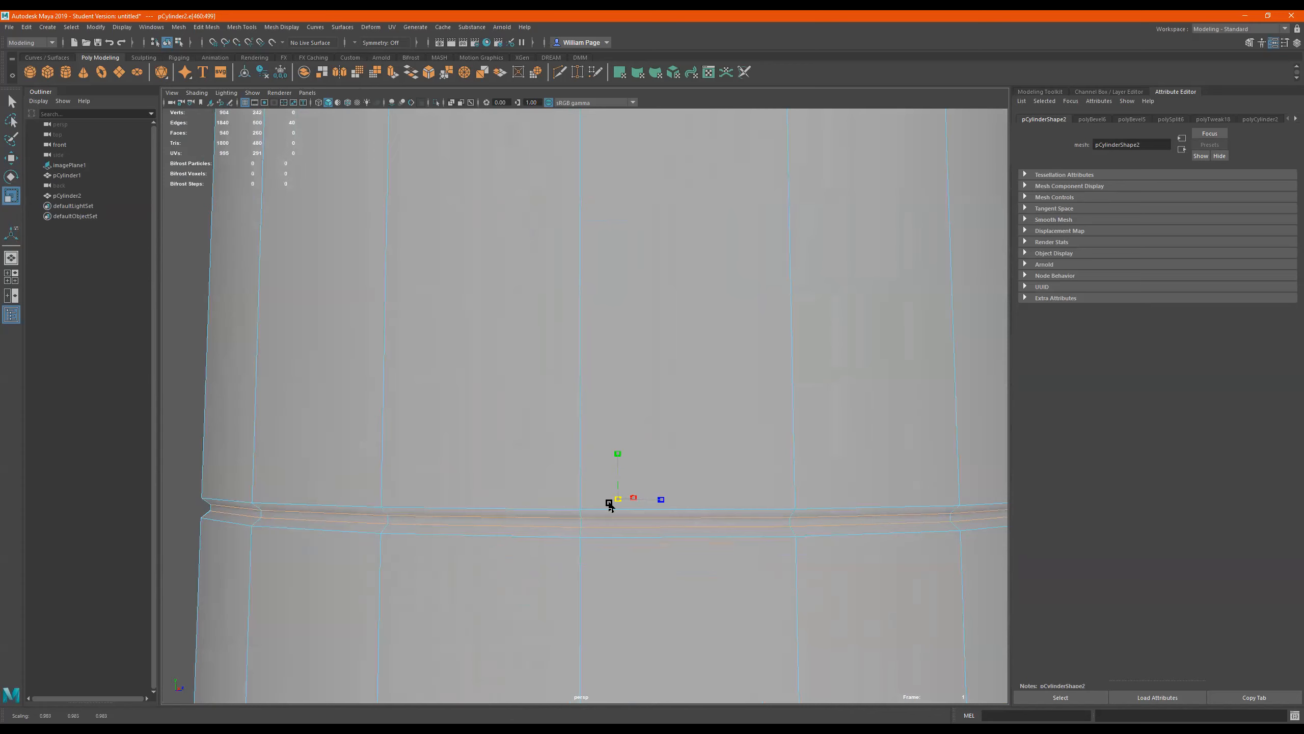
# Scale the middle face ring of the cap's bevel inward to form the groove, and return to object selection
pyautogui.moveTo(482, 522); pyautogui.dragTo(486, 470, button='right')
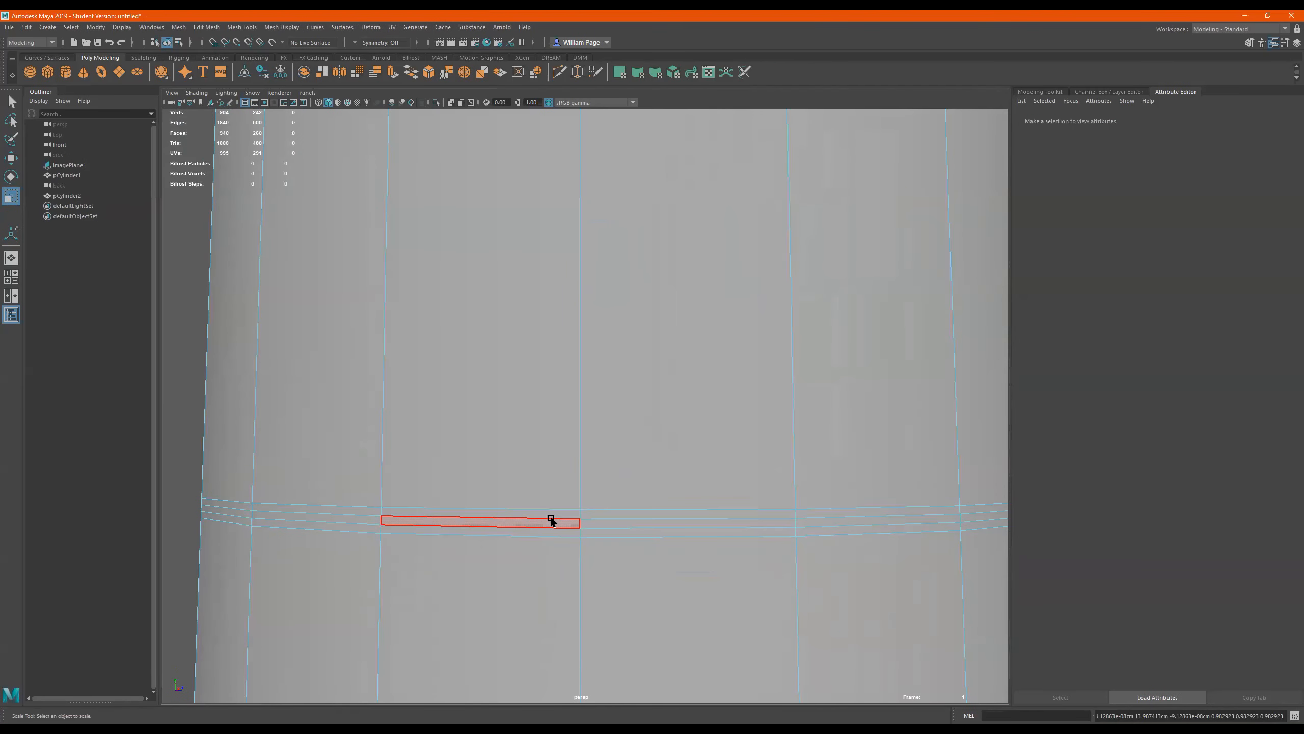
pyautogui.click(547, 522)
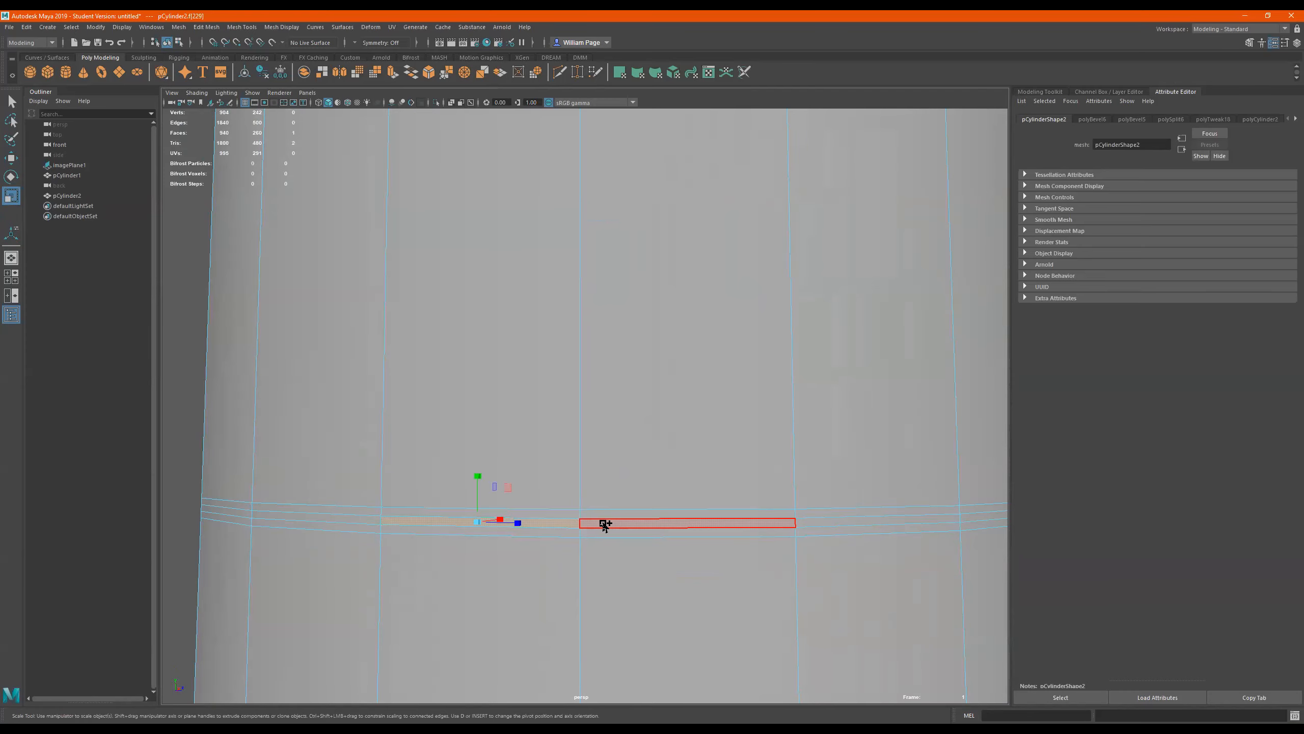
pyautogui.keyDown('shift'); pyautogui.doubleClick(604, 523); pyautogui.keyUp('shift')
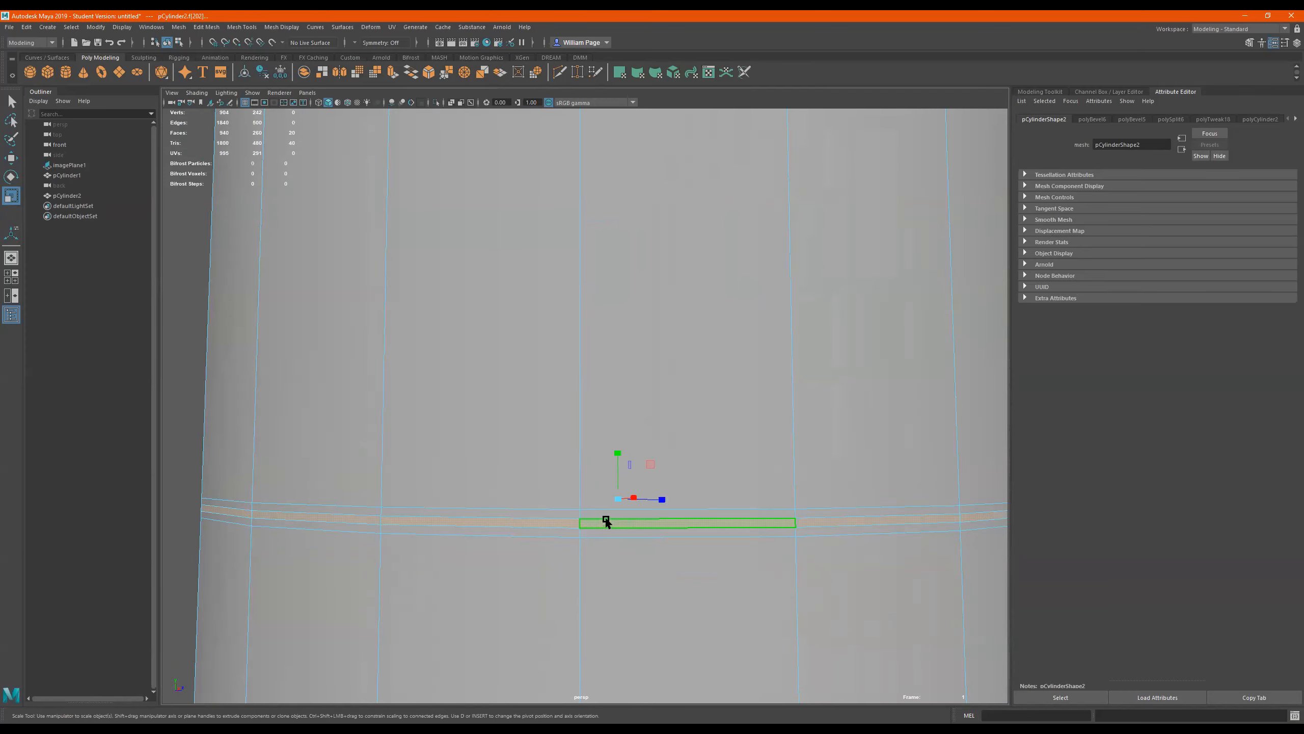
pyautogui.moveTo(617, 499); pyautogui.dragTo(605, 495)
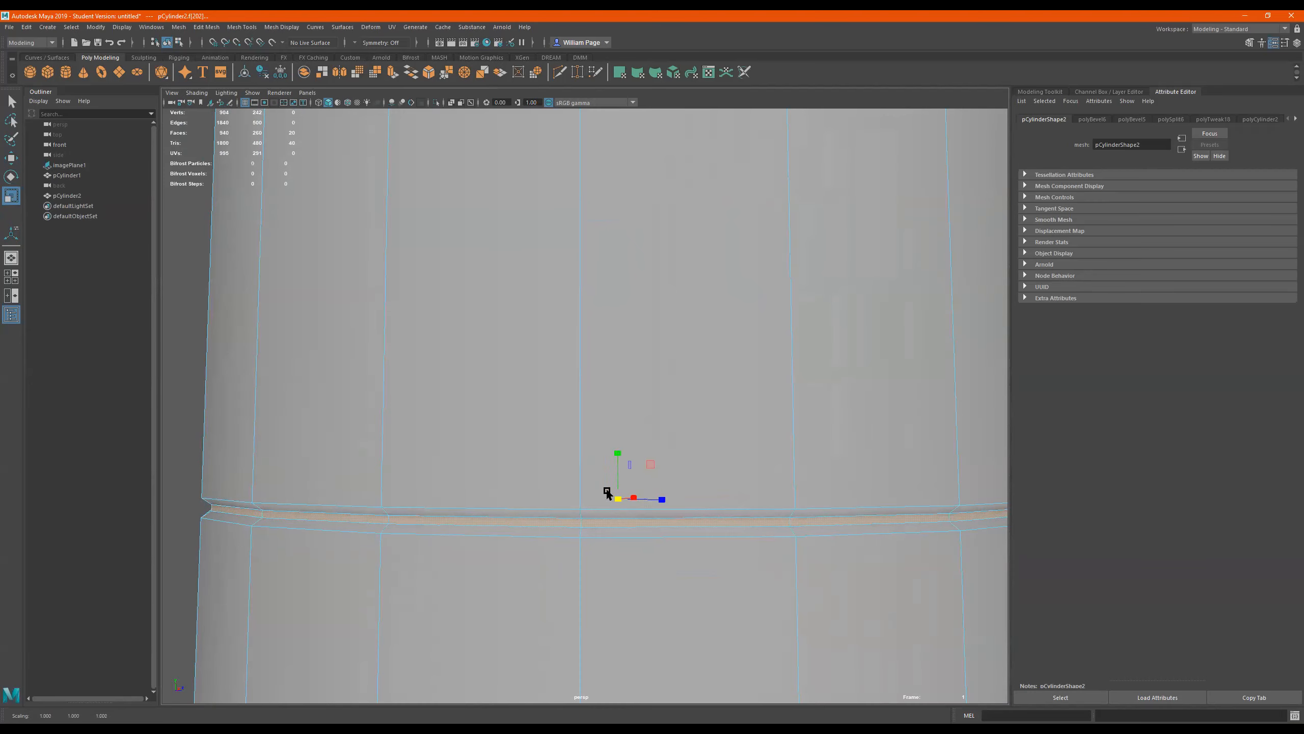
pyautogui.keyDown('alt'); pyautogui.moveTo(553, 470); pyautogui.dragTo(421, 430, button='right'); pyautogui.keyUp('alt')
pyautogui.keyDown('alt'); pyautogui.moveTo(421, 429); pyautogui.dragTo(576, 466); pyautogui.keyUp('alt')
pyautogui.keyDown('alt'); pyautogui.moveTo(587, 516); pyautogui.dragTo(526, 373, button='middle'); pyautogui.keyUp('alt')
pyautogui.keyDown('alt'); pyautogui.moveTo(557, 445); pyautogui.dragTo(585, 408, button='right'); pyautogui.keyUp('alt')
pyautogui.moveTo(586, 408)
pyautogui.keyDown('alt'); pyautogui.mouseDown()
pyautogui.moveTo(588, 393)
pyautogui.moveTo(596, 401)
pyautogui.mouseUp(); pyautogui.keyUp('alt')
pyautogui.moveTo(632, 323); pyautogui.dragTo(791, 237, button='right')
pyautogui.keyDown('alt'); pyautogui.moveTo(804, 252); pyautogui.dragTo(766, 280, button='right'); pyautogui.keyUp('alt')
pyautogui.click(834, 303)
pyautogui.keyDown('alt'); pyautogui.moveTo(834, 303); pyautogui.dragTo(786, 323); pyautogui.keyUp('alt')
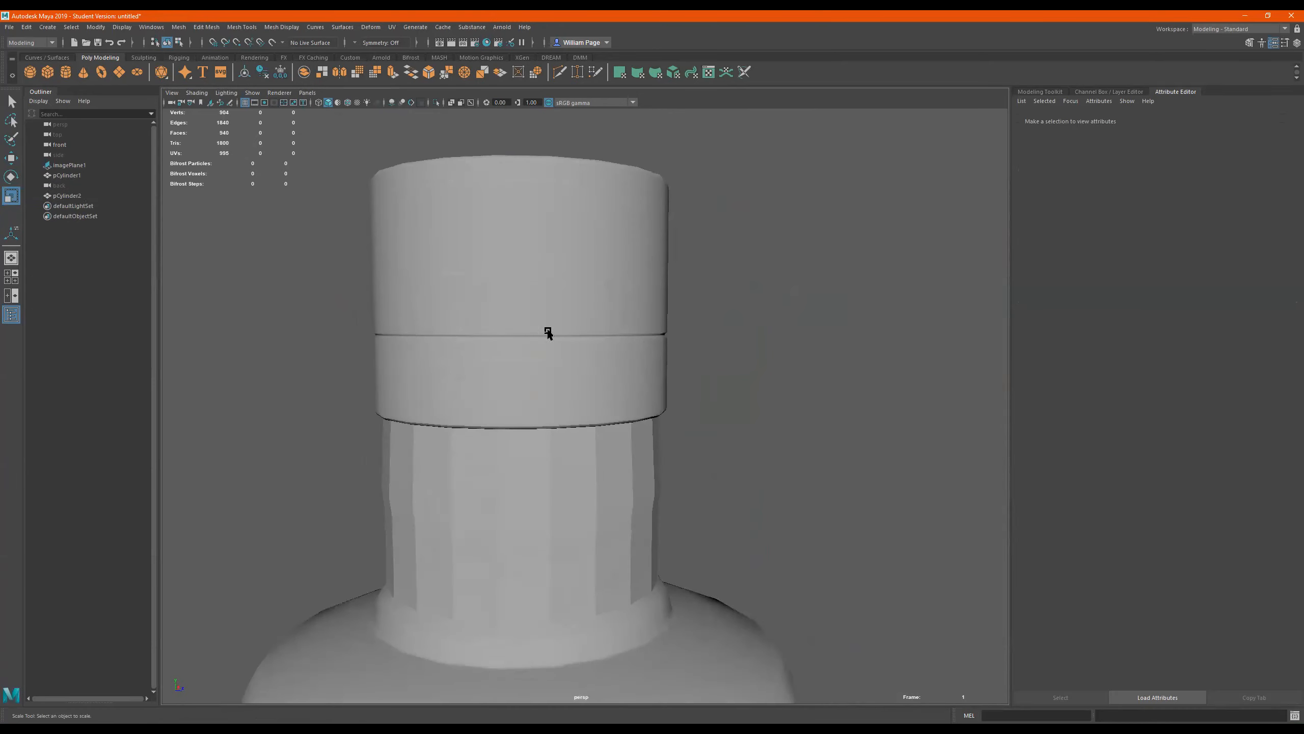
# Preview the bottle body with mesh smoothing and compare it with the reference image
pyautogui.scroll(-10, 605, 332)
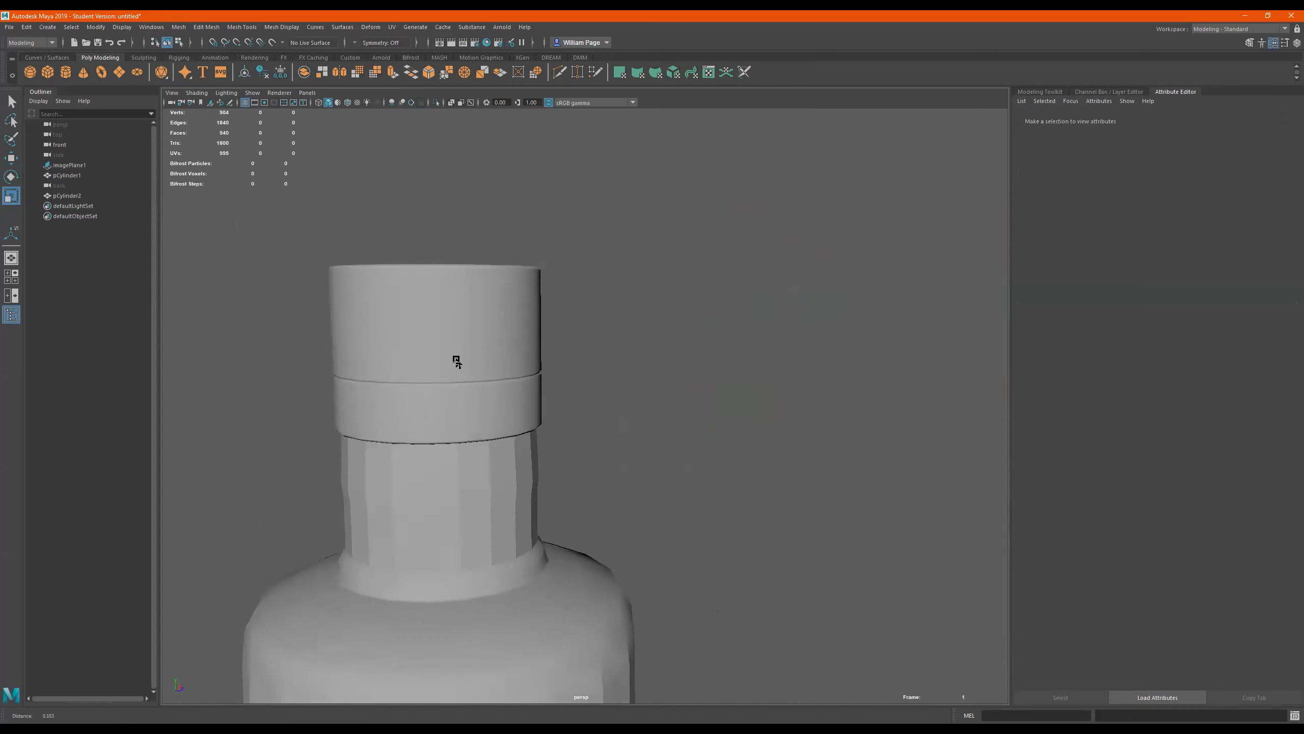
pyautogui.scroll(-6, 597, 373)
pyautogui.click(613, 456)
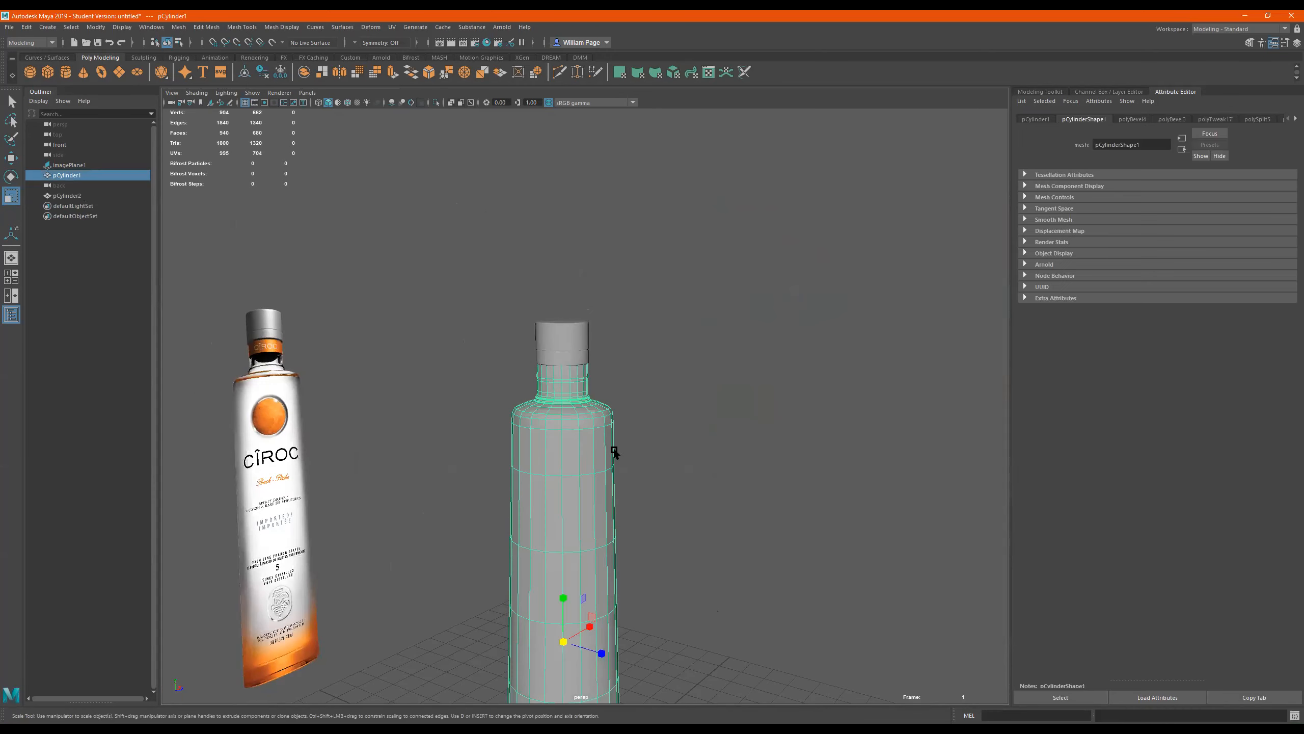
pyautogui.keyDown('alt'); pyautogui.moveTo(446, 481); pyautogui.dragTo(675, 520); pyautogui.keyUp('alt')
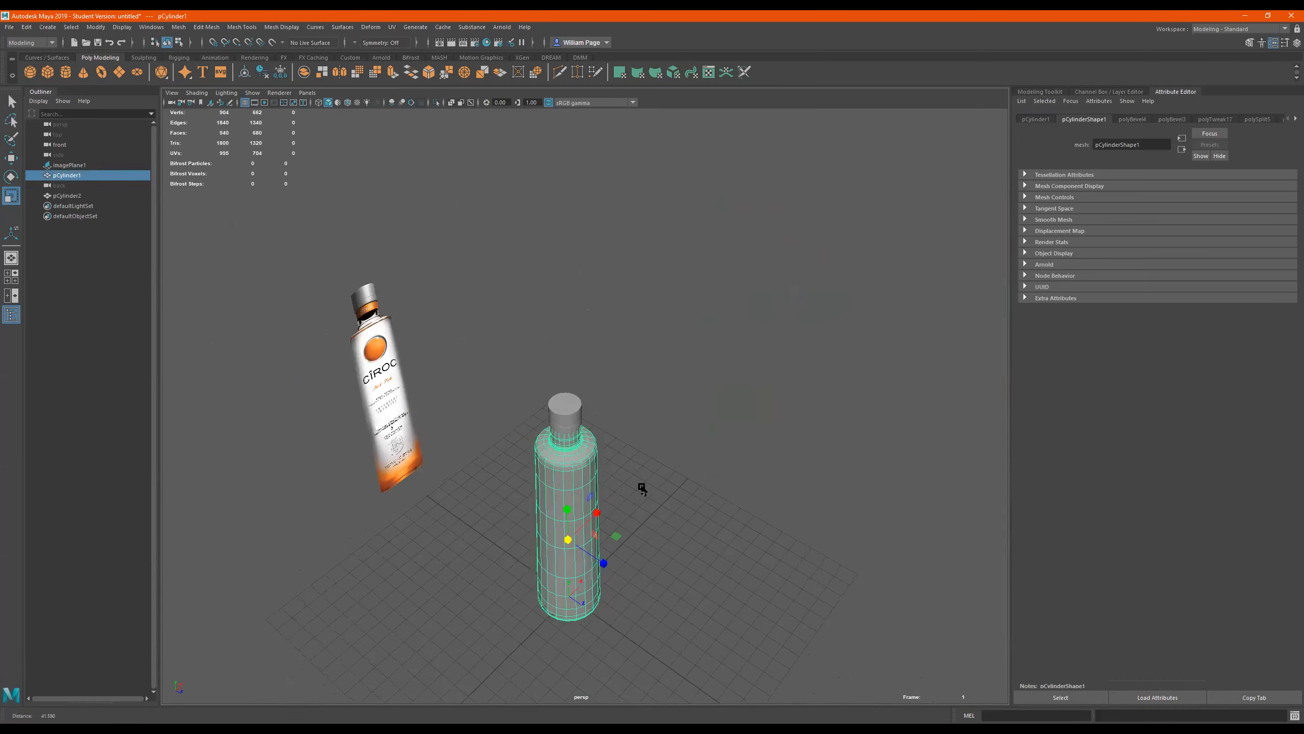
pyautogui.scroll(5, 639, 469)
pyautogui.keyDown('alt'); pyautogui.moveTo(639, 469); pyautogui.dragTo(791, 402); pyautogui.keyUp('alt')
pyautogui.press('3')
pyautogui.click(695, 459)
pyautogui.click(714, 351)
pyautogui.press('1')
pyautogui.press('3')
pyautogui.click(792, 376)
pyautogui.keyDown('alt'); pyautogui.moveTo(728, 372); pyautogui.dragTo(425, 394, button='right'); pyautogui.keyUp('alt')
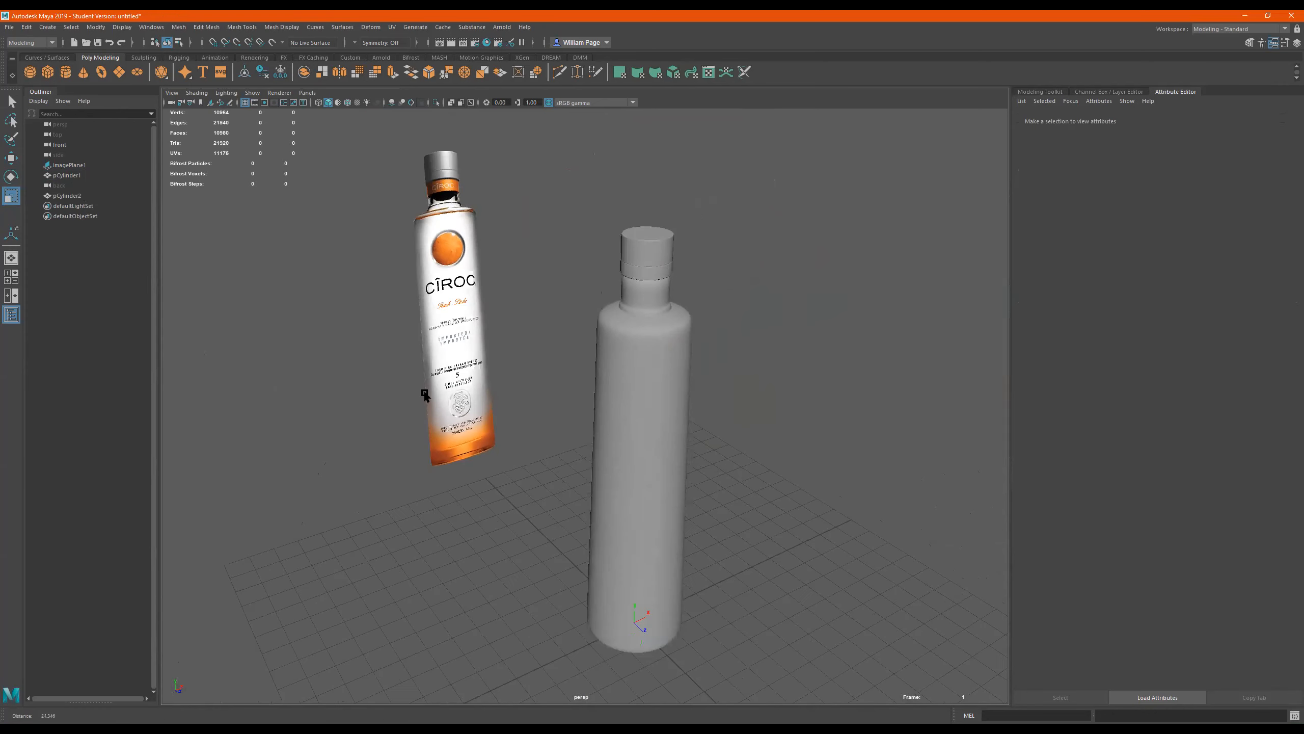
# Examine the smoothed neck and shoulder against the reference, and turn the bottle's smooth preview off
pyautogui.keyDown('alt'); pyautogui.moveTo(613, 375); pyautogui.dragTo(596, 442); pyautogui.keyUp('alt')
pyautogui.keyDown('alt'); pyautogui.moveTo(606, 427); pyautogui.dragTo(878, 340, button='right'); pyautogui.keyUp('alt')
pyautogui.keyDown('alt'); pyautogui.moveTo(750, 355); pyautogui.dragTo(442, 440, button='middle'); pyautogui.keyUp('alt')
pyautogui.keyDown('alt'); pyautogui.moveTo(443, 440); pyautogui.dragTo(675, 420, button='right'); pyautogui.keyUp('alt')
pyautogui.keyDown('alt'); pyautogui.moveTo(541, 406); pyautogui.dragTo(525, 371); pyautogui.keyUp('alt')
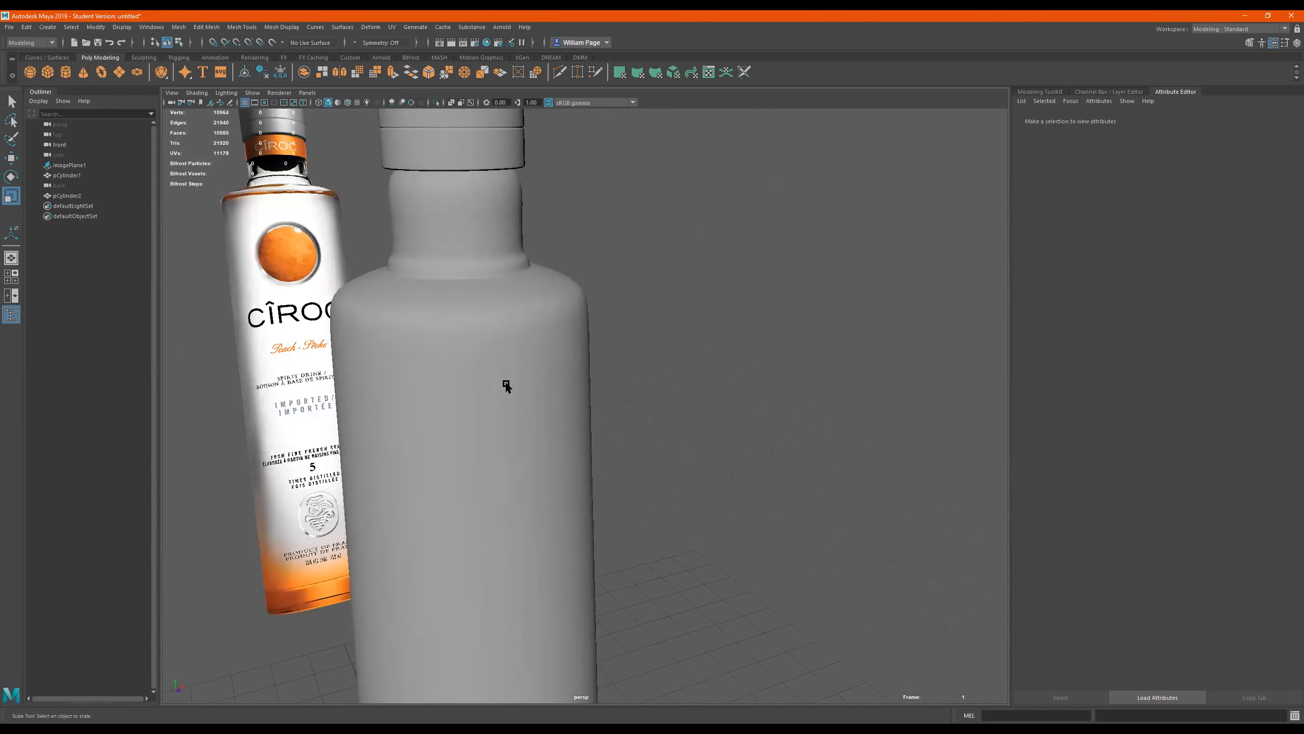
pyautogui.click(506, 385)
pyautogui.click(704, 403)
pyautogui.keyDown('alt'); pyautogui.moveTo(704, 403); pyautogui.dragTo(370, 426, button='right'); pyautogui.keyUp('alt')
pyautogui.keyDown('alt'); pyautogui.moveTo(690, 452); pyautogui.dragTo(821, 303, button='middle'); pyautogui.keyUp('alt')
pyautogui.keyDown('alt'); pyautogui.moveTo(573, 466); pyautogui.dragTo(744, 434, button='right'); pyautogui.keyUp('alt')
pyautogui.click(665, 443)
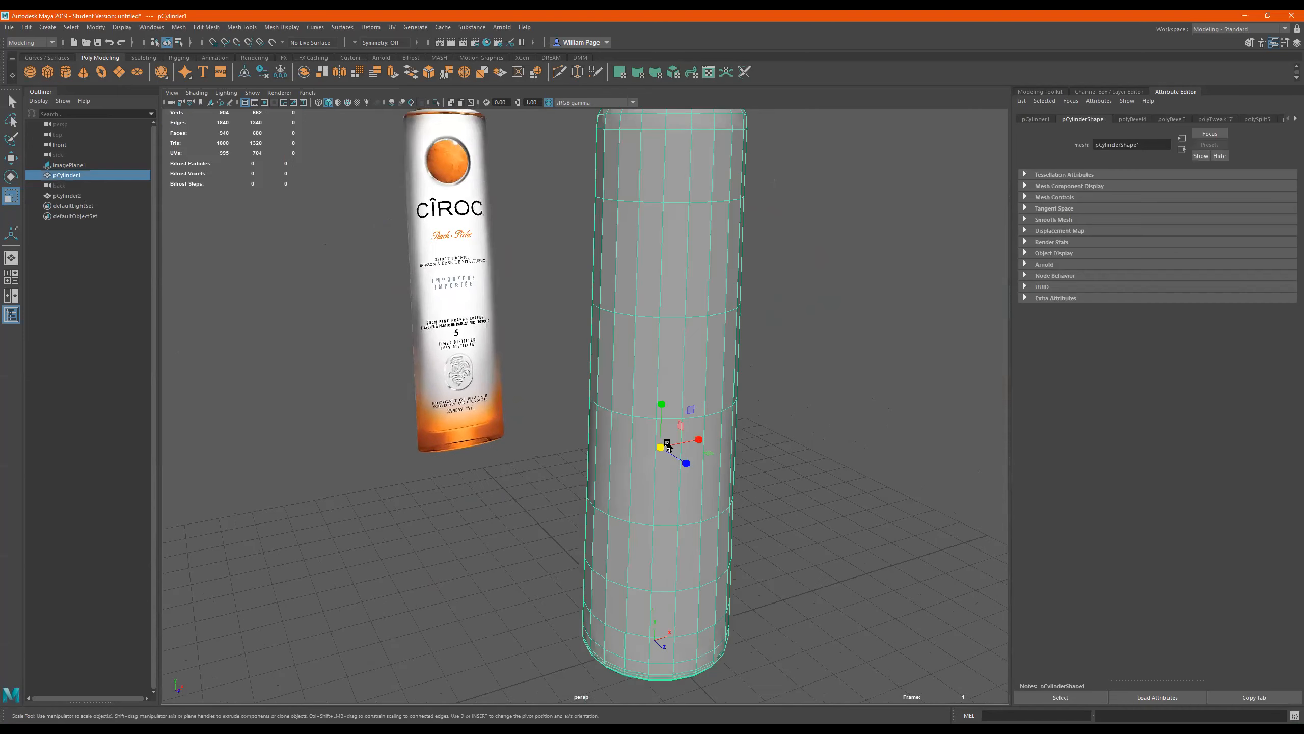
# Examine the unsmoothed bottle's body, shoulder and neck beside the reference from several angles
pyautogui.keyDown('alt'); pyautogui.moveTo(662, 441); pyautogui.dragTo(610, 466); pyautogui.keyUp('alt')
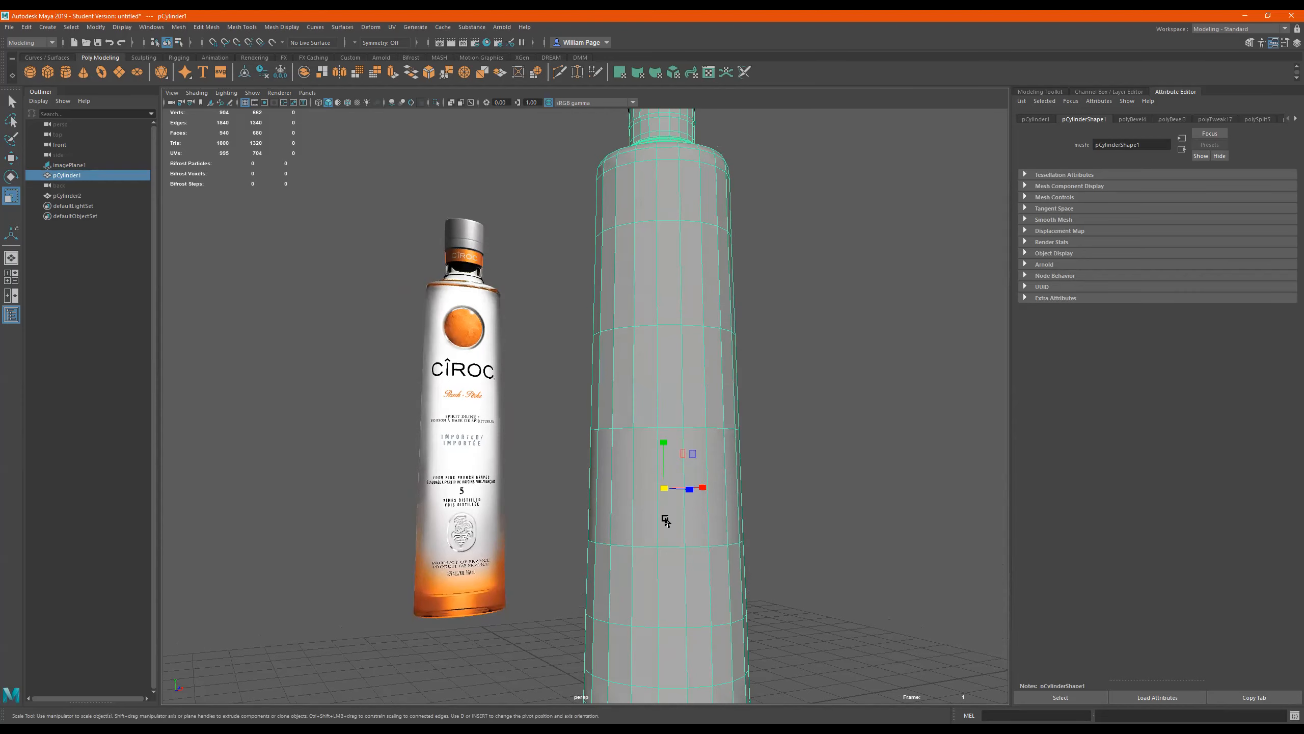
pyautogui.keyDown('alt'); pyautogui.moveTo(610, 465); pyautogui.dragTo(524, 452, button='right'); pyautogui.keyUp('alt')
pyautogui.keyDown('alt'); pyautogui.moveTo(524, 452); pyautogui.dragTo(611, 400); pyautogui.keyUp('alt')
pyautogui.keyDown('alt'); pyautogui.moveTo(611, 400); pyautogui.dragTo(689, 474, button='right'); pyautogui.keyUp('alt')
pyautogui.keyDown('alt'); pyautogui.moveTo(586, 446); pyautogui.dragTo(547, 635); pyautogui.keyUp('alt')
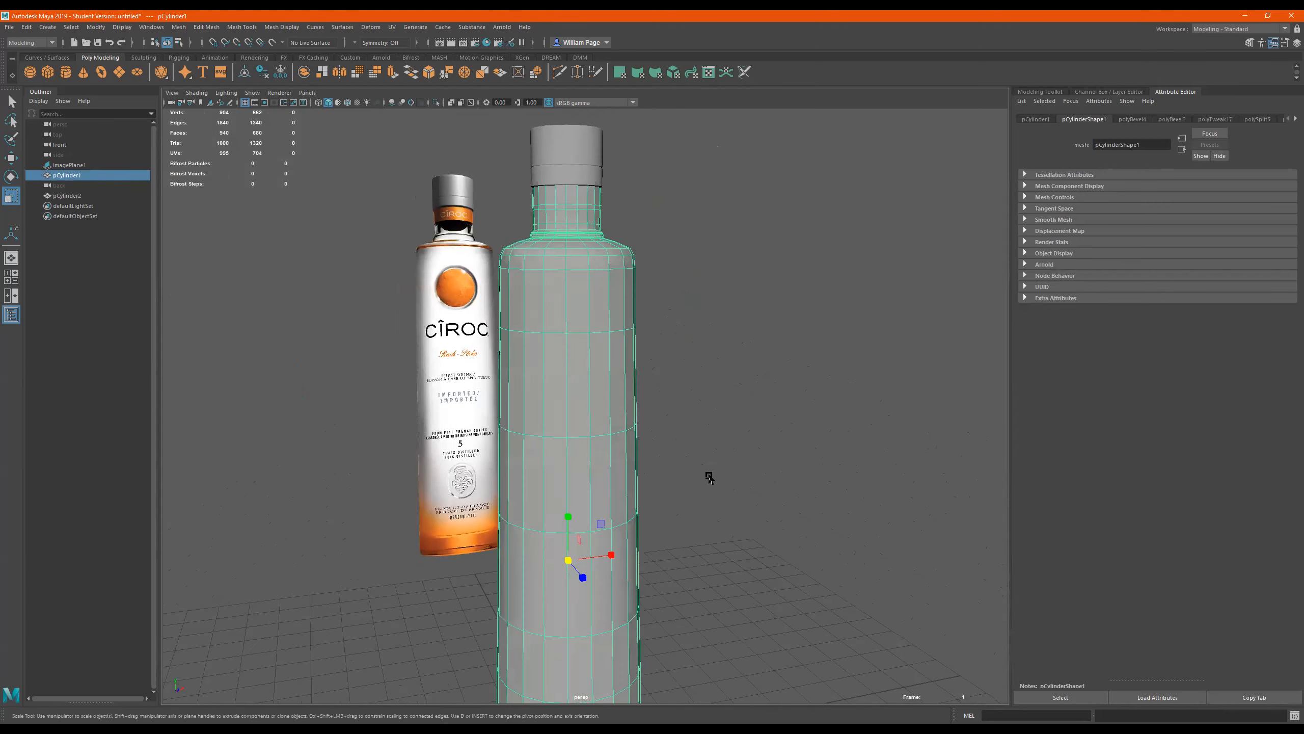
pyautogui.keyDown('alt'); pyautogui.moveTo(708, 475); pyautogui.dragTo(731, 510); pyautogui.keyUp('alt')
pyautogui.keyDown('alt'); pyautogui.moveTo(518, 374); pyautogui.dragTo(496, 329); pyautogui.keyUp('alt')
pyautogui.keyDown('alt'); pyautogui.moveTo(611, 278); pyautogui.dragTo(692, 326, button='right'); pyautogui.keyUp('alt')
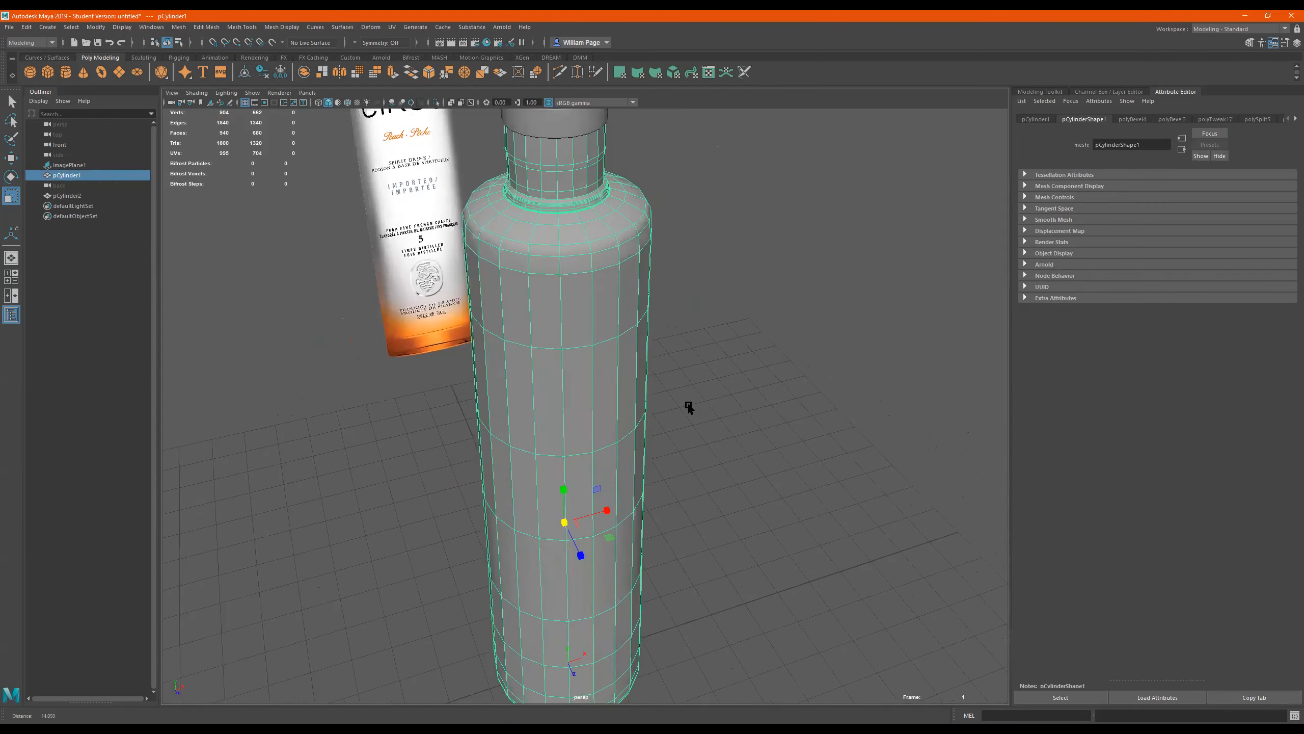
pyautogui.keyDown('alt'); pyautogui.moveTo(689, 405); pyautogui.dragTo(695, 413, button='middle'); pyautogui.keyUp('alt')
pyautogui.keyDown('alt'); pyautogui.moveTo(696, 383); pyautogui.dragTo(693, 350); pyautogui.keyUp('alt')
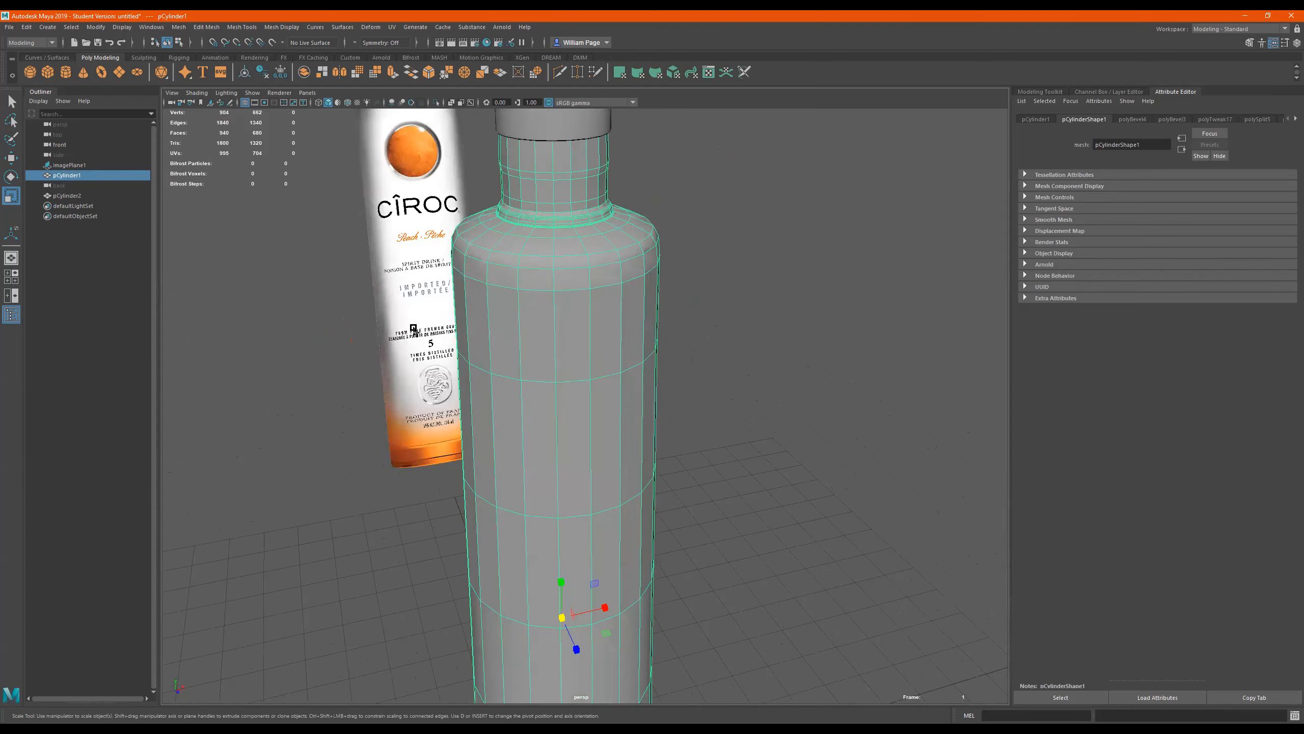
pyautogui.keyDown('alt'); pyautogui.moveTo(413, 328); pyautogui.dragTo(614, 312); pyautogui.keyUp('alt')
pyautogui.keyDown('alt'); pyautogui.moveTo(614, 312); pyautogui.dragTo(220, 372, button='right'); pyautogui.keyUp('alt')
pyautogui.keyDown('alt'); pyautogui.moveTo(771, 364); pyautogui.dragTo(673, 373); pyautogui.keyUp('alt')
pyautogui.click(816, 363)
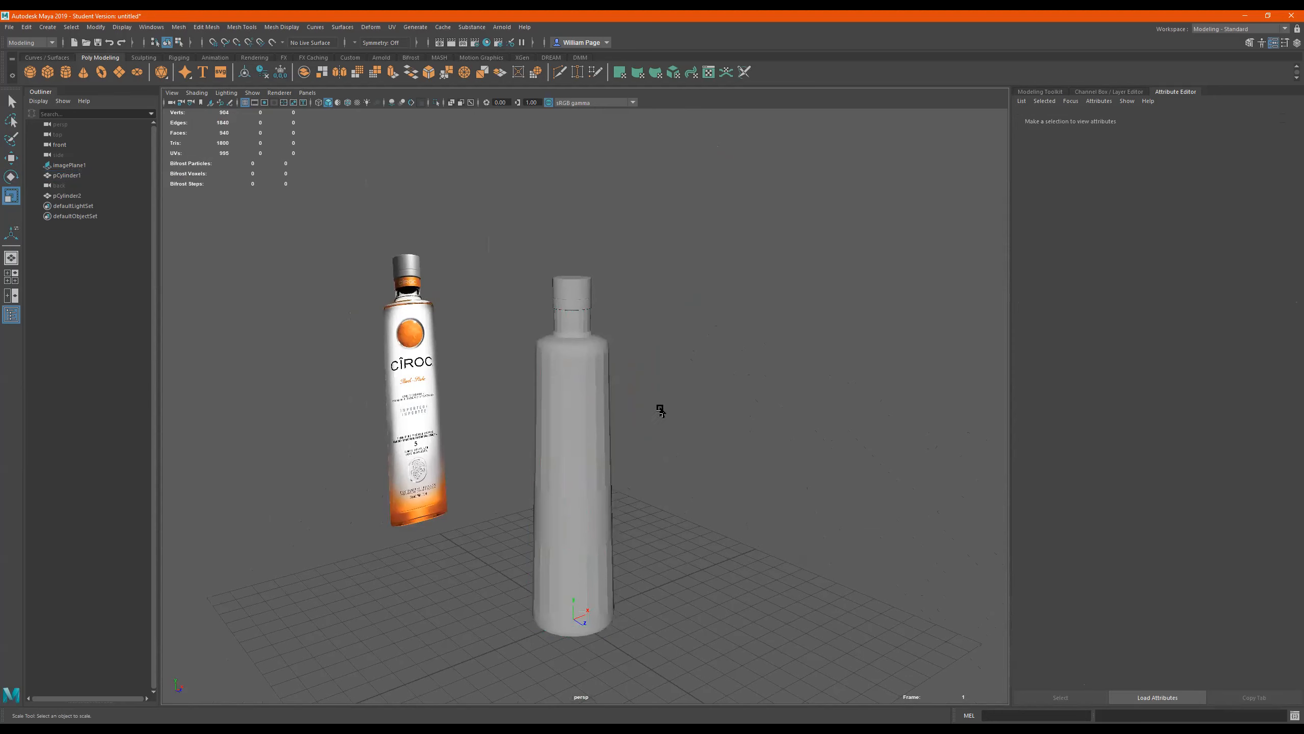
# Turn on smooth preview for both the bottle and the cap
pyautogui.click(604, 426)
pyautogui.moveTo(712, 200); pyautogui.dragTo(433, 563)
pyautogui.click(739, 472)
pyautogui.keyDown('alt'); pyautogui.moveTo(743, 472); pyautogui.dragTo(674, 445); pyautogui.keyUp('alt')
# Isolate the bottle body in the perspective view and turn off its smooth preview
pyautogui.click(567, 321)
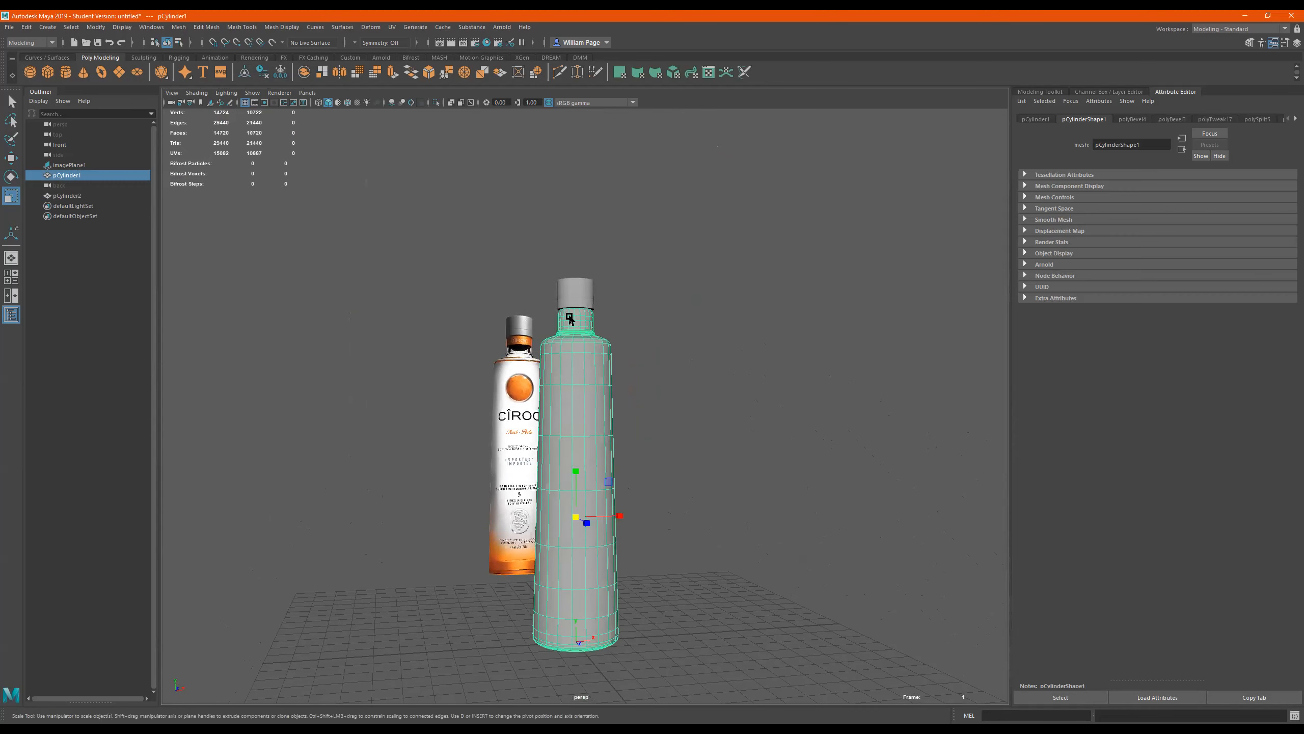
pyautogui.scroll(5, 568, 320)
pyautogui.keyDown('alt'); pyautogui.moveTo(587, 308); pyautogui.dragTo(591, 387, button='middle'); pyautogui.keyUp('alt')
pyautogui.keyDown('alt'); pyautogui.moveTo(582, 355); pyautogui.dragTo(591, 366); pyautogui.keyUp('alt')
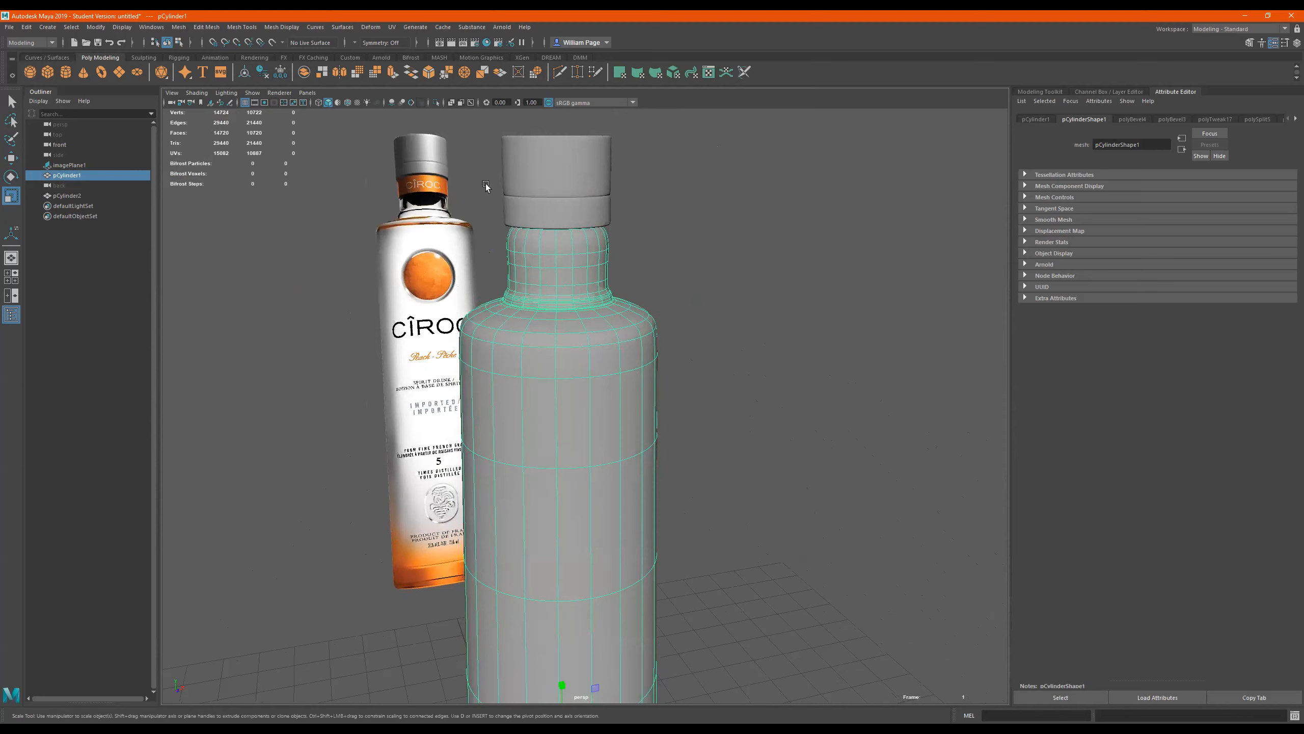
pyautogui.click(436, 103)
pyautogui.keyDown('alt'); pyautogui.moveTo(560, 199); pyautogui.dragTo(533, 227); pyautogui.keyUp('alt')
pyautogui.press('1')
pyautogui.keyDown('alt'); pyautogui.moveTo(533, 227); pyautogui.dragTo(661, 274, button='right'); pyautogui.keyUp('alt')
pyautogui.keyDown('alt'); pyautogui.moveTo(662, 274); pyautogui.dragTo(643, 302); pyautogui.keyUp('alt')
pyautogui.keyDown('alt'); pyautogui.moveTo(644, 303); pyautogui.dragTo(640, 308, button='middle'); pyautogui.keyUp('alt')
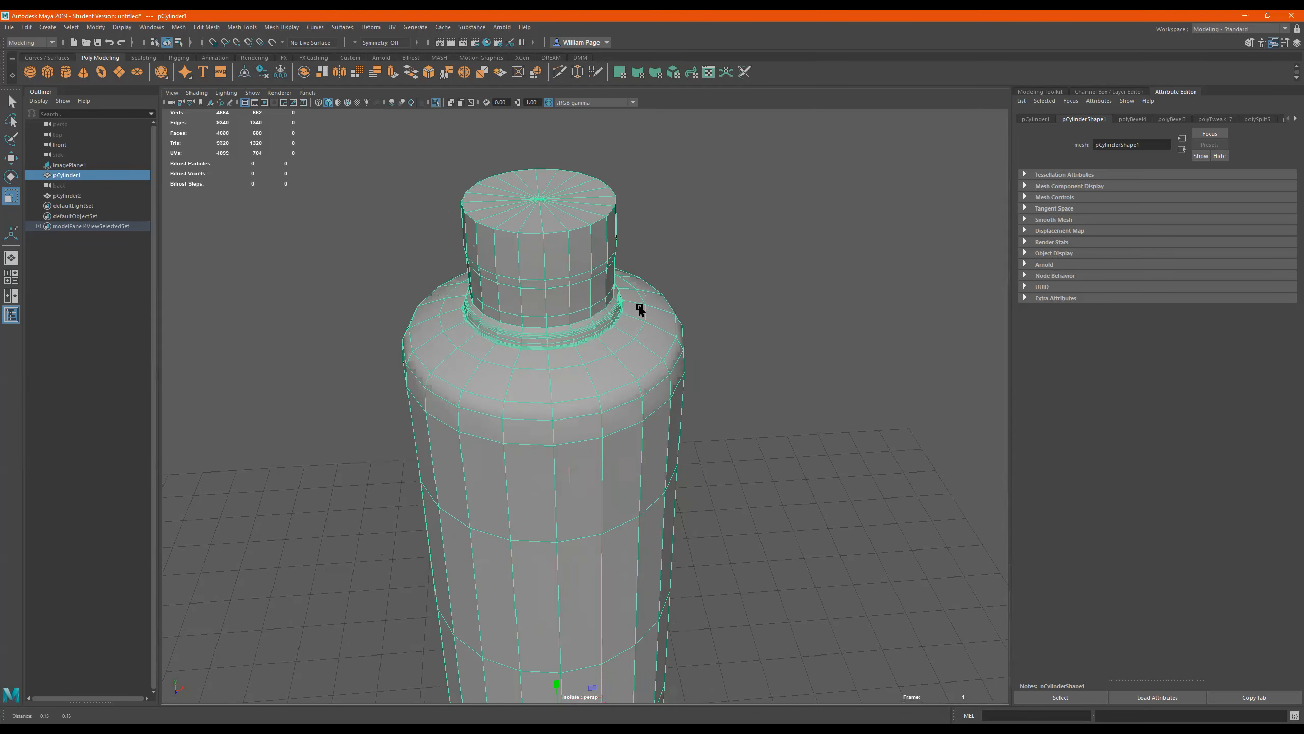
# Compare the isolated bottle's neck and top with and without mesh smoothing
pyautogui.press('3')
pyautogui.press('1')
pyautogui.press('3')
pyautogui.press('1')
pyautogui.press('3')
pyautogui.press('1')
# Try deleting the ring of triangular faces that closes the top of the bottle's neck
pyautogui.moveTo(535, 211); pyautogui.dragTo(611, 226, button='right')
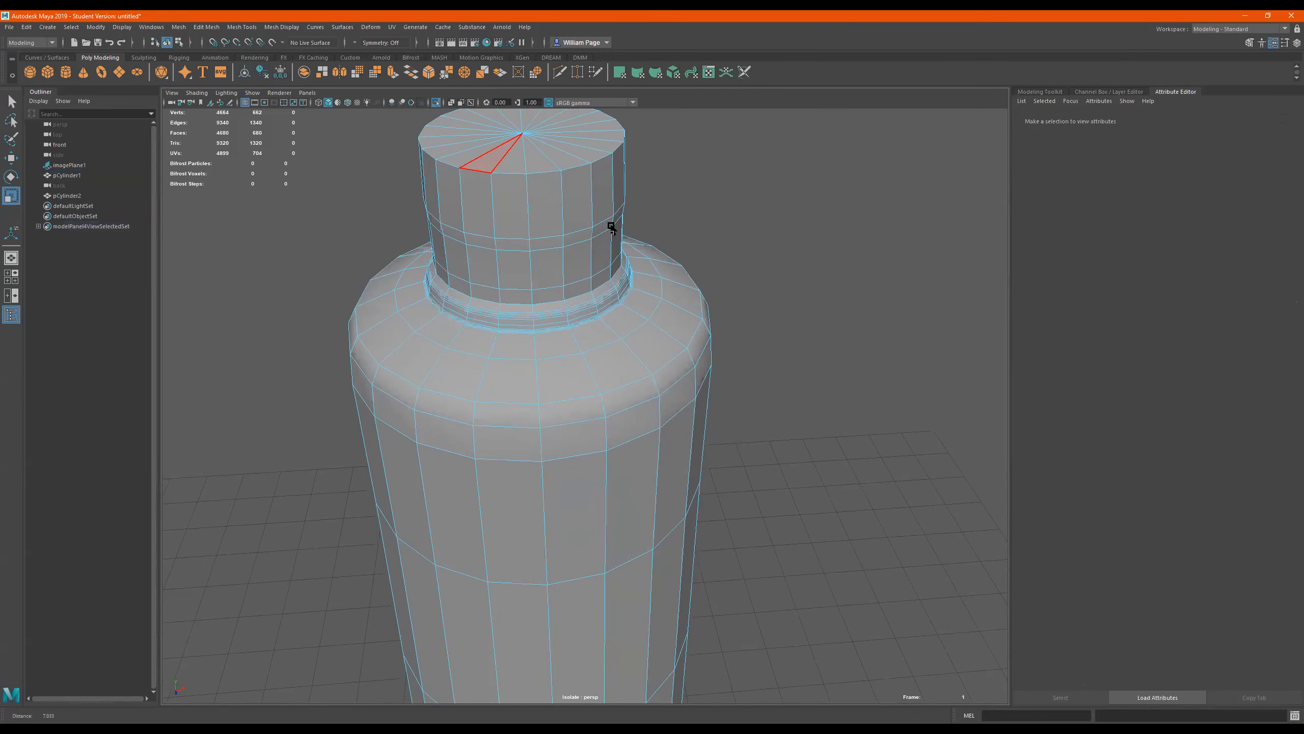
pyautogui.keyDown('alt'); pyautogui.moveTo(672, 382); pyautogui.dragTo(675, 401, button='middle'); pyautogui.keyUp('alt')
pyautogui.keyDown('alt'); pyautogui.moveTo(559, 364); pyautogui.dragTo(678, 354, button='right'); pyautogui.keyUp('alt')
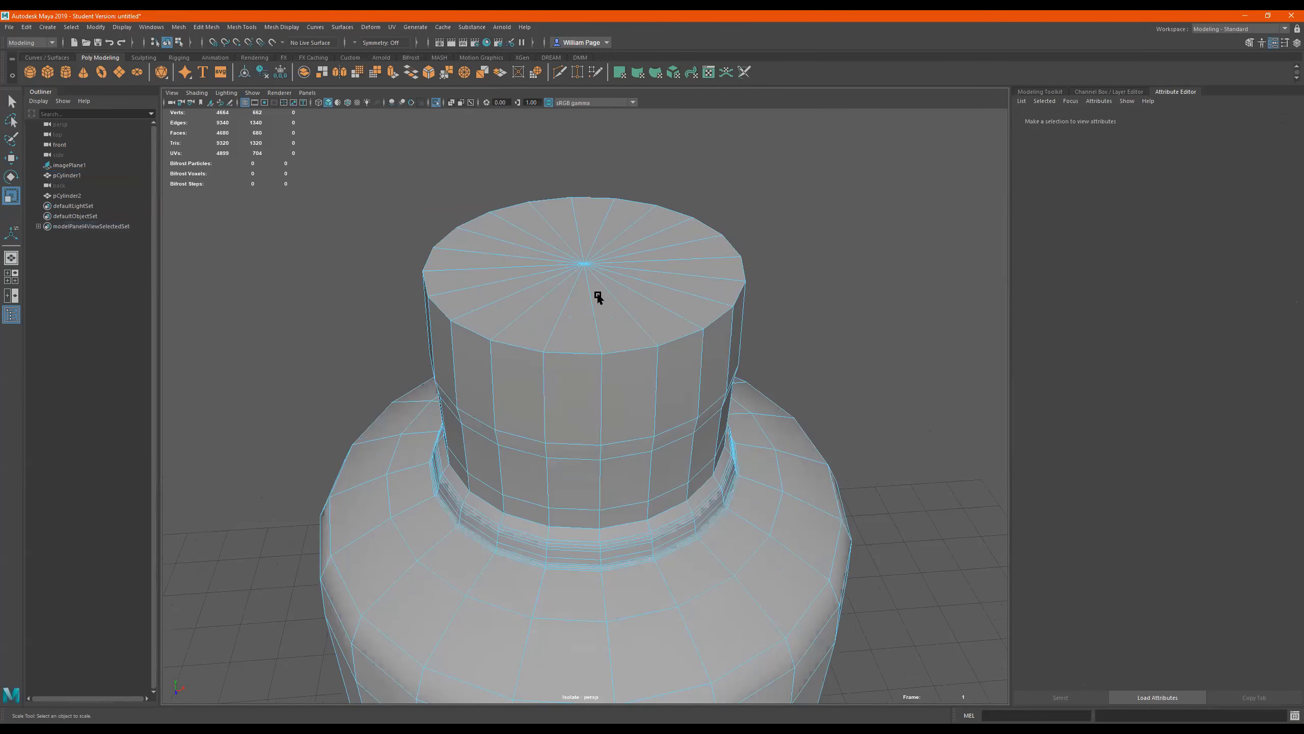
pyautogui.click(597, 296)
pyautogui.moveTo(638, 326)
pyautogui.keyDown('alt'); pyautogui.mouseDown()
pyautogui.moveTo(641, 306)
pyautogui.moveTo(641, 318)
pyautogui.mouseUp(); pyautogui.keyUp('alt')
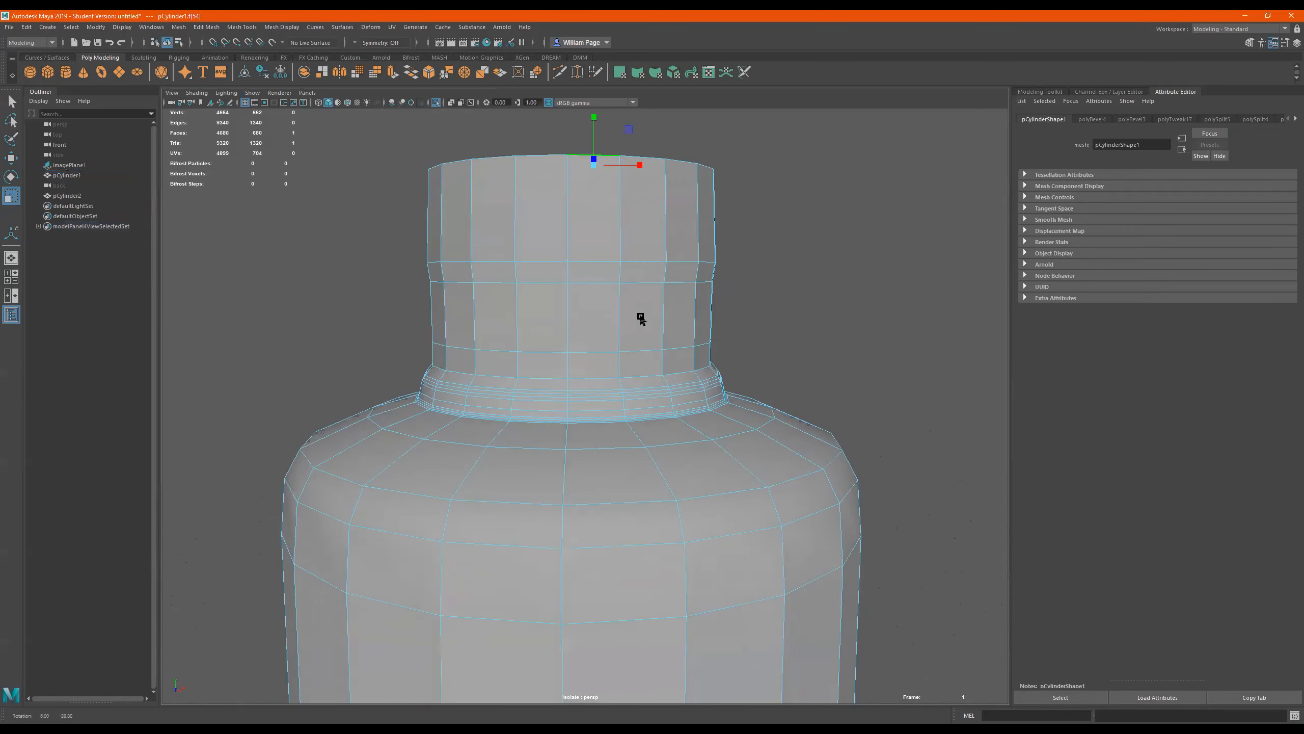
pyautogui.keyDown('alt'); pyautogui.moveTo(640, 318); pyautogui.dragTo(649, 383, button='middle'); pyautogui.keyUp('alt')
pyautogui.moveTo(804, 177); pyautogui.dragTo(280, 260)
pyautogui.keyDown('ctrl'); pyautogui.moveTo(933, 296); pyautogui.dragTo(311, 480); pyautogui.keyUp('ctrl')
pyautogui.keyDown('alt'); pyautogui.moveTo(627, 393); pyautogui.dragTo(629, 423); pyautogui.keyUp('alt')
pyautogui.press('Delete')
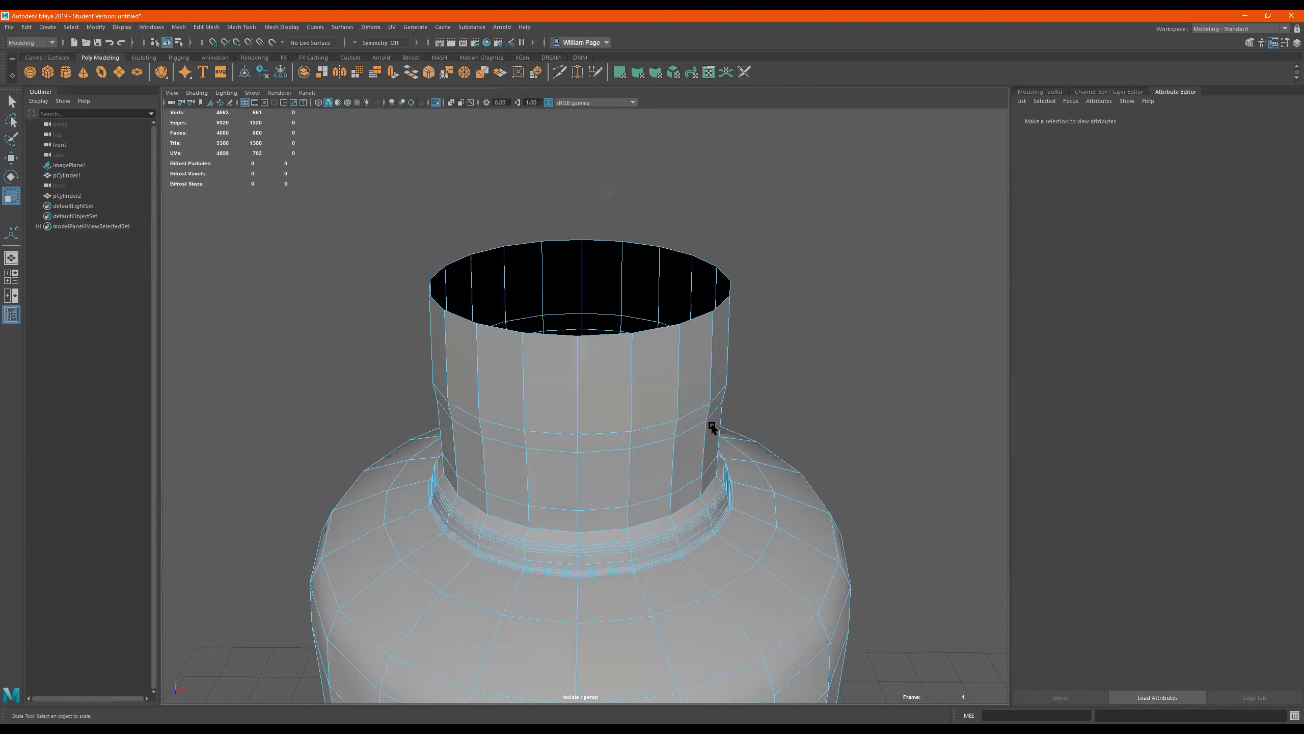
# Check the open neck with smooth preview, then undo the deletion of its top faces
pyautogui.press('3')
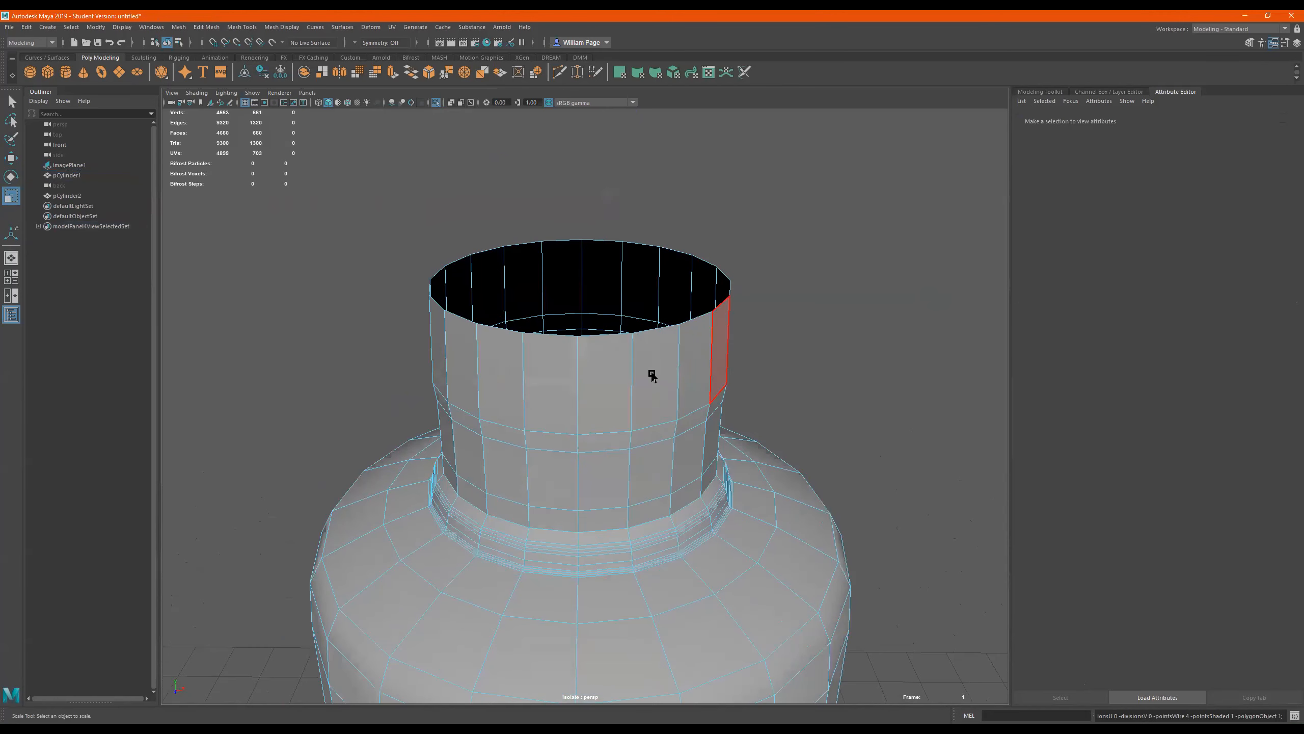
pyautogui.press('1')
pyautogui.hotkey('ctrl', 'z')
pyautogui.keyDown('alt'); pyautogui.moveTo(770, 344); pyautogui.dragTo(611, 326); pyautogui.keyUp('alt')
pyautogui.hotkey('ctrl', 'z')
pyautogui.hotkey('ctrl', 'z')
pyautogui.hotkey('ctrl', 'z')
# Bevel the edge loop around the top rim of the bottle's neck with a fraction of 0.02
pyautogui.moveTo(608, 323); pyautogui.dragTo(648, 177, button='right')
pyautogui.doubleClick(575, 308)
pyautogui.keyDown('shift'); pyautogui.moveTo(619, 316); pyautogui.dragTo(663, 310, button='right'); pyautogui.keyUp('shift')
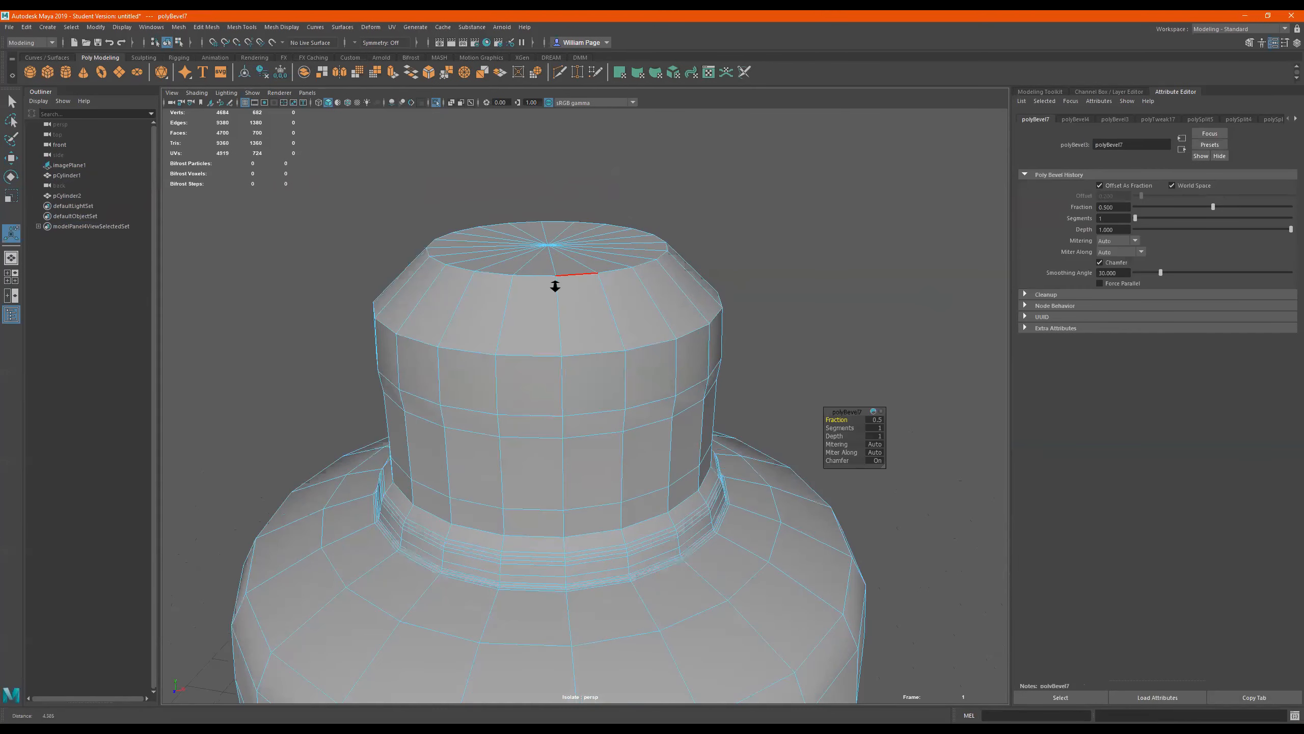
pyautogui.scroll(3, 830, 403)
pyautogui.moveTo(833, 417); pyautogui.dragTo(809, 419)
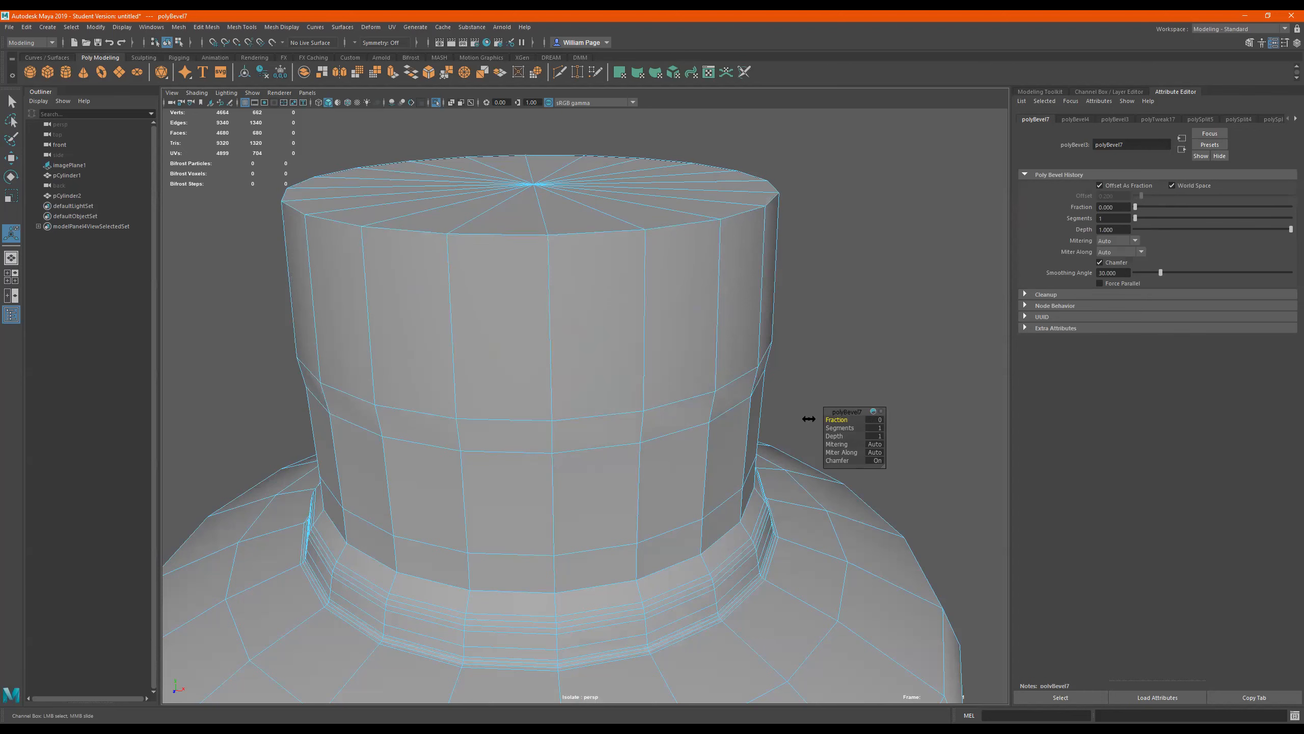
pyautogui.moveTo(808, 419); pyautogui.dragTo(811, 418, button='middle')
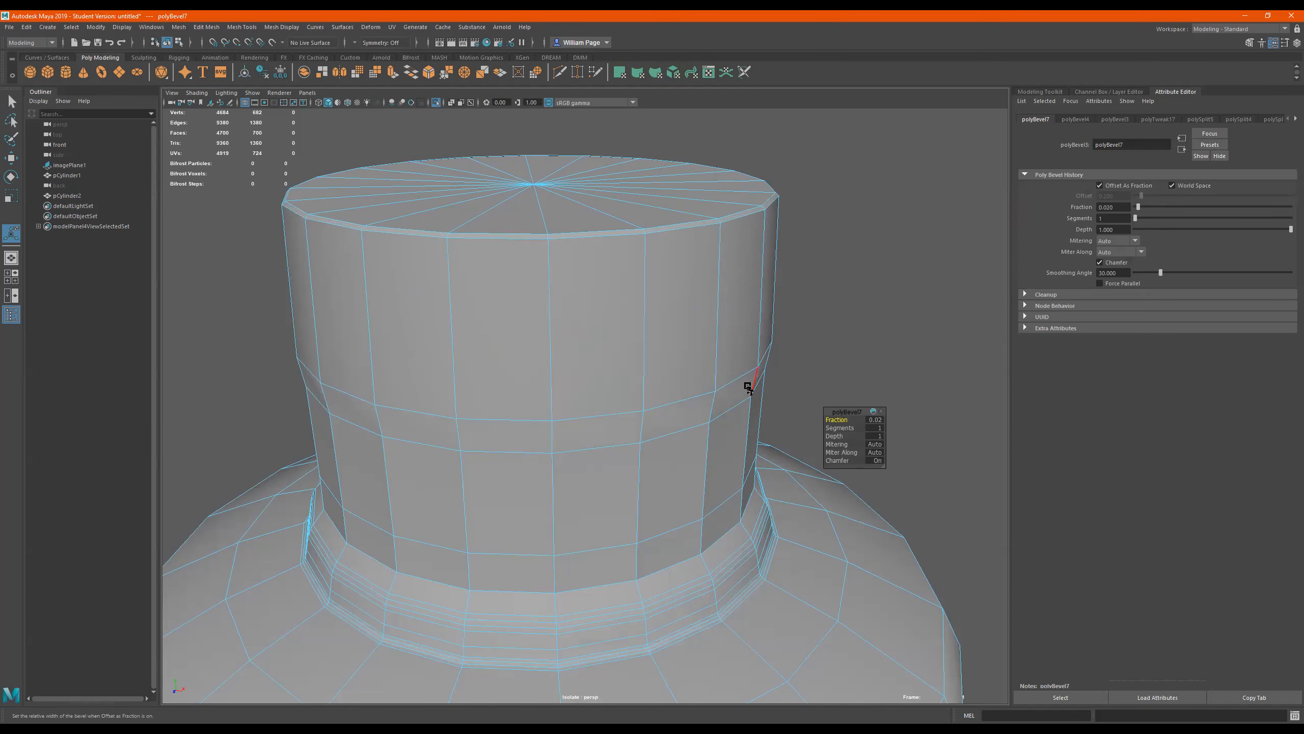
# Set the rim bevel to 3 segments and leave the bottle smooth-previewed in object mode
pyautogui.press('3')
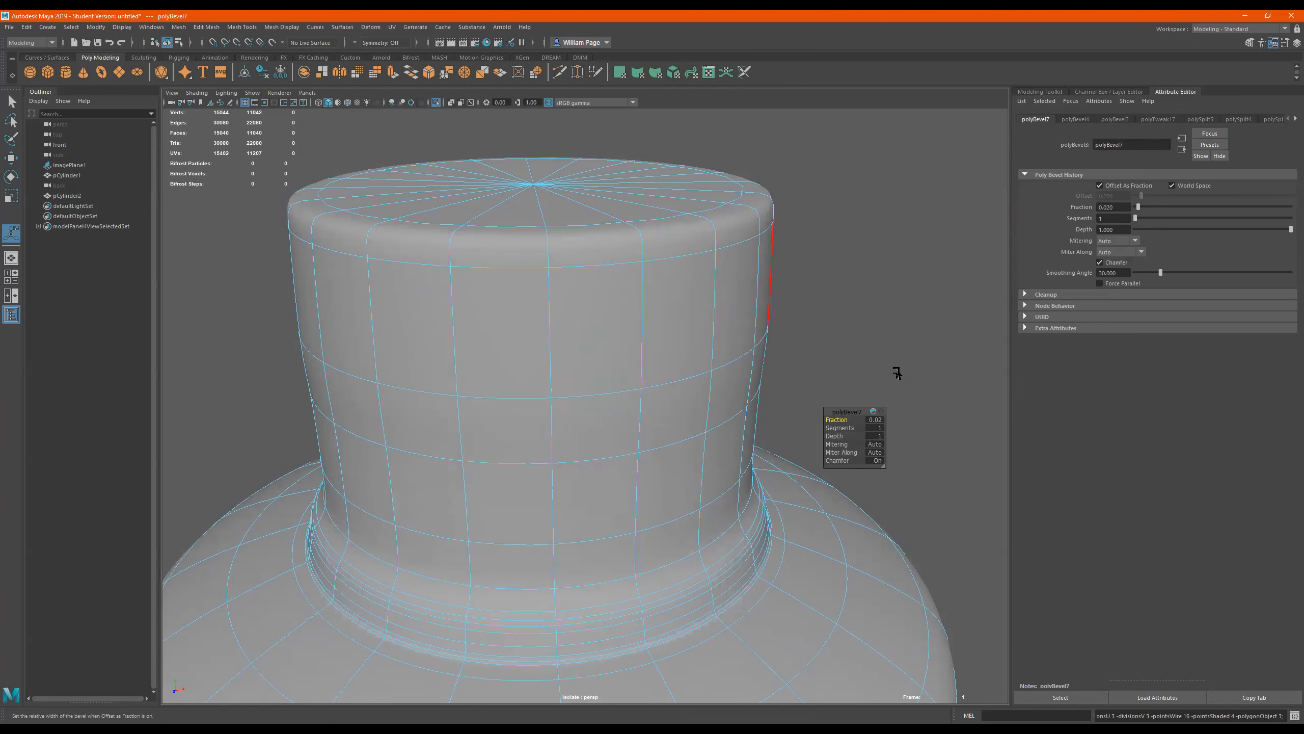
pyautogui.press('1')
pyautogui.moveTo(837, 427); pyautogui.dragTo(846, 427)
pyautogui.press('3')
pyautogui.press('1')
pyautogui.press('3')
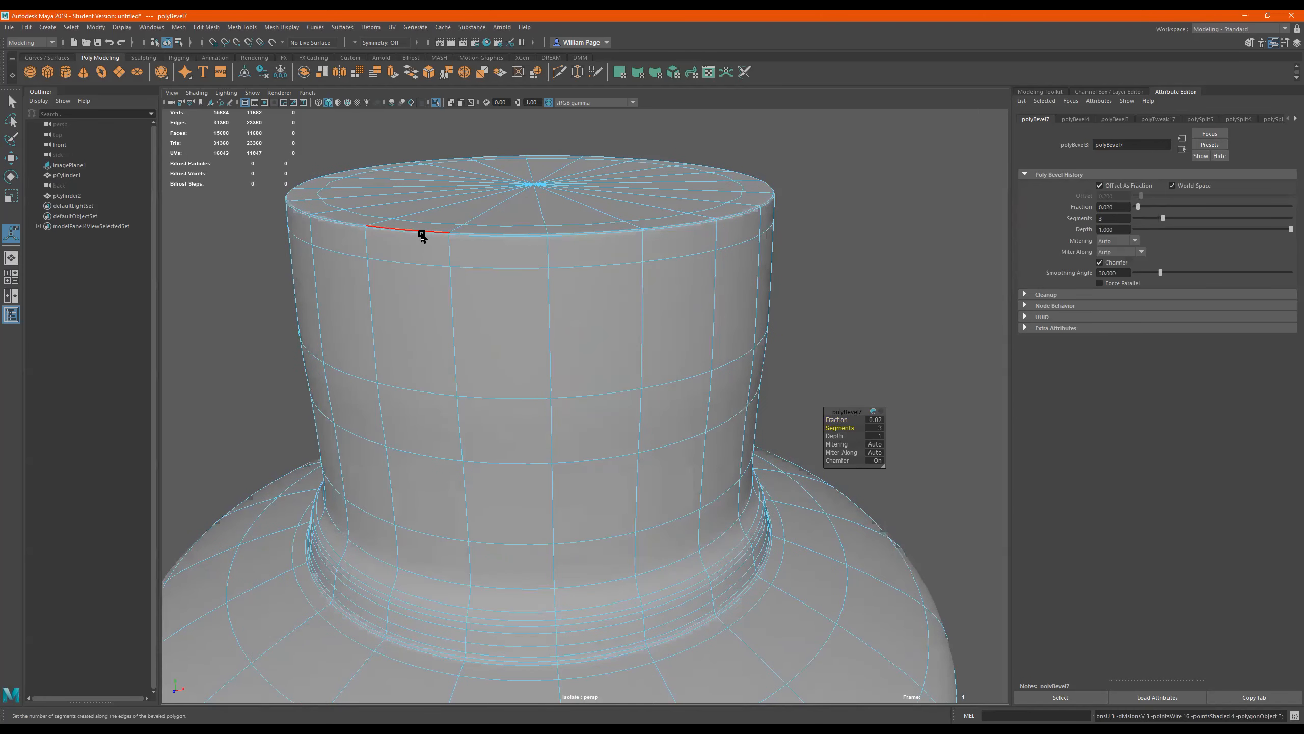
pyautogui.moveTo(576, 346); pyautogui.dragTo(759, 230, button='right')
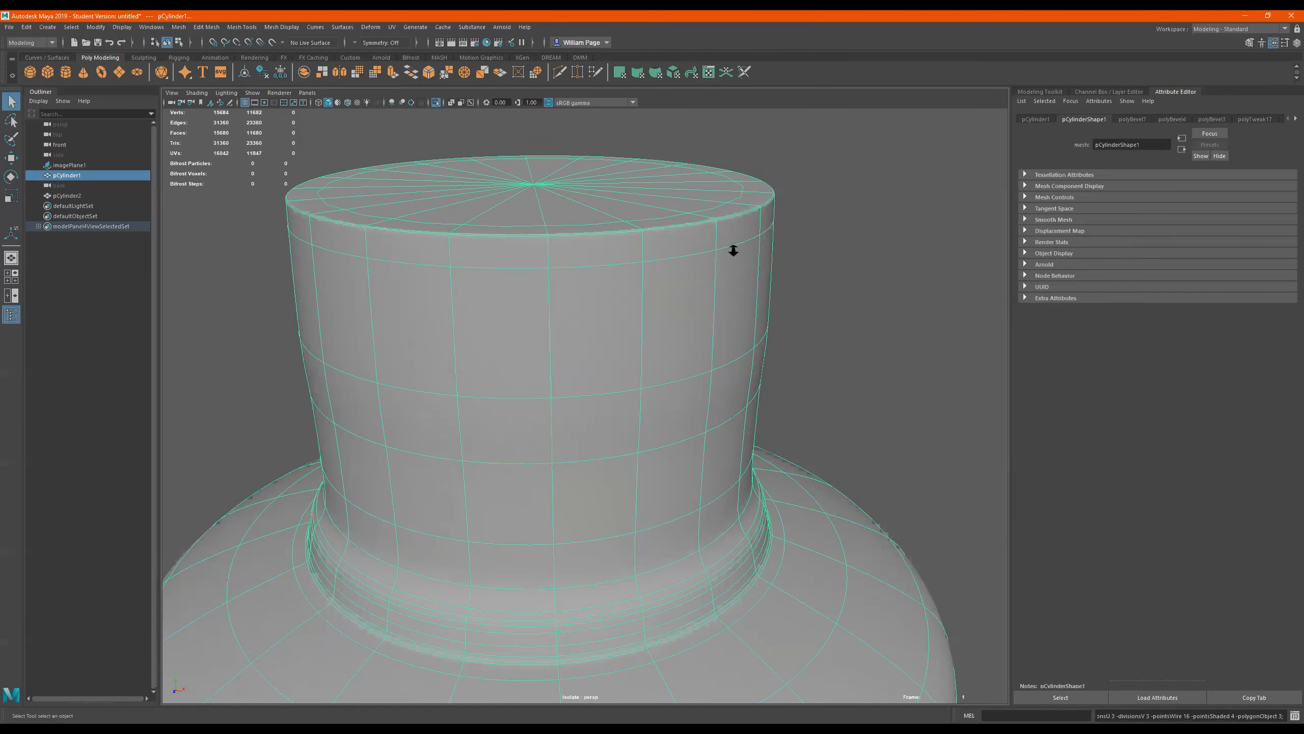
pyautogui.scroll(-2, 733, 250)
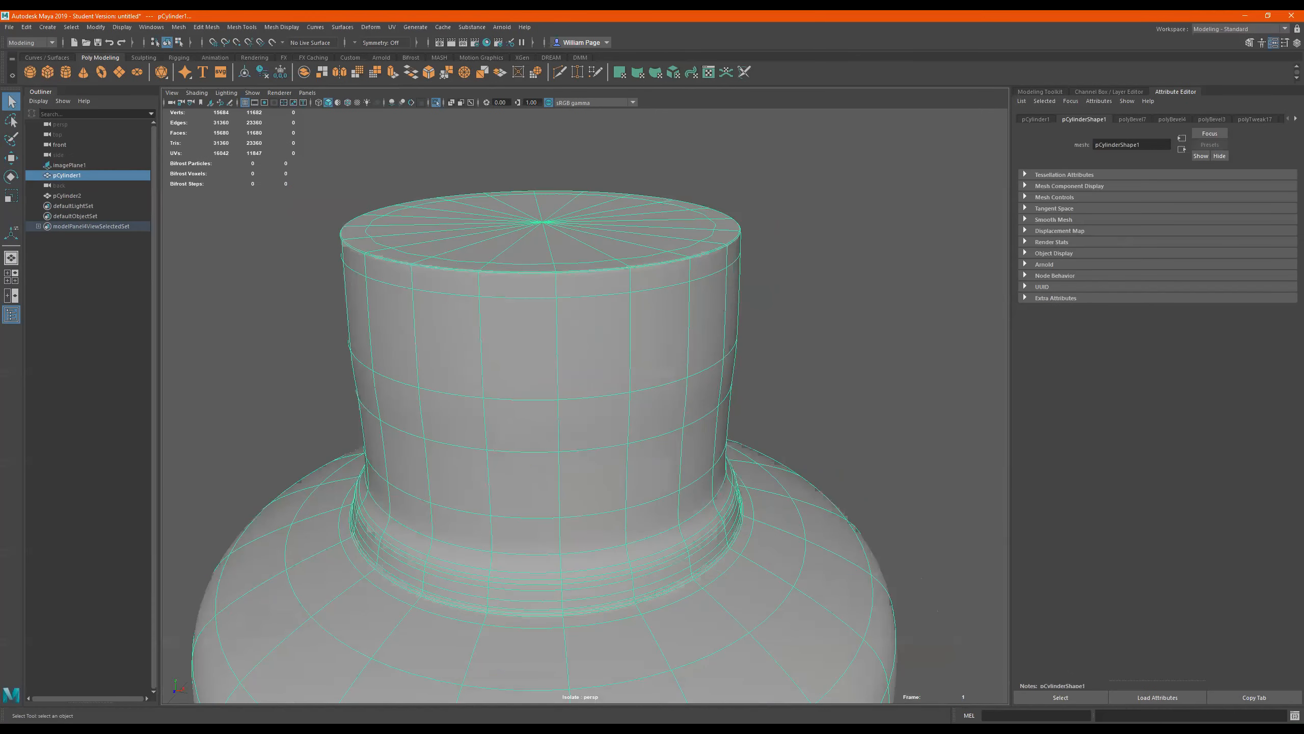